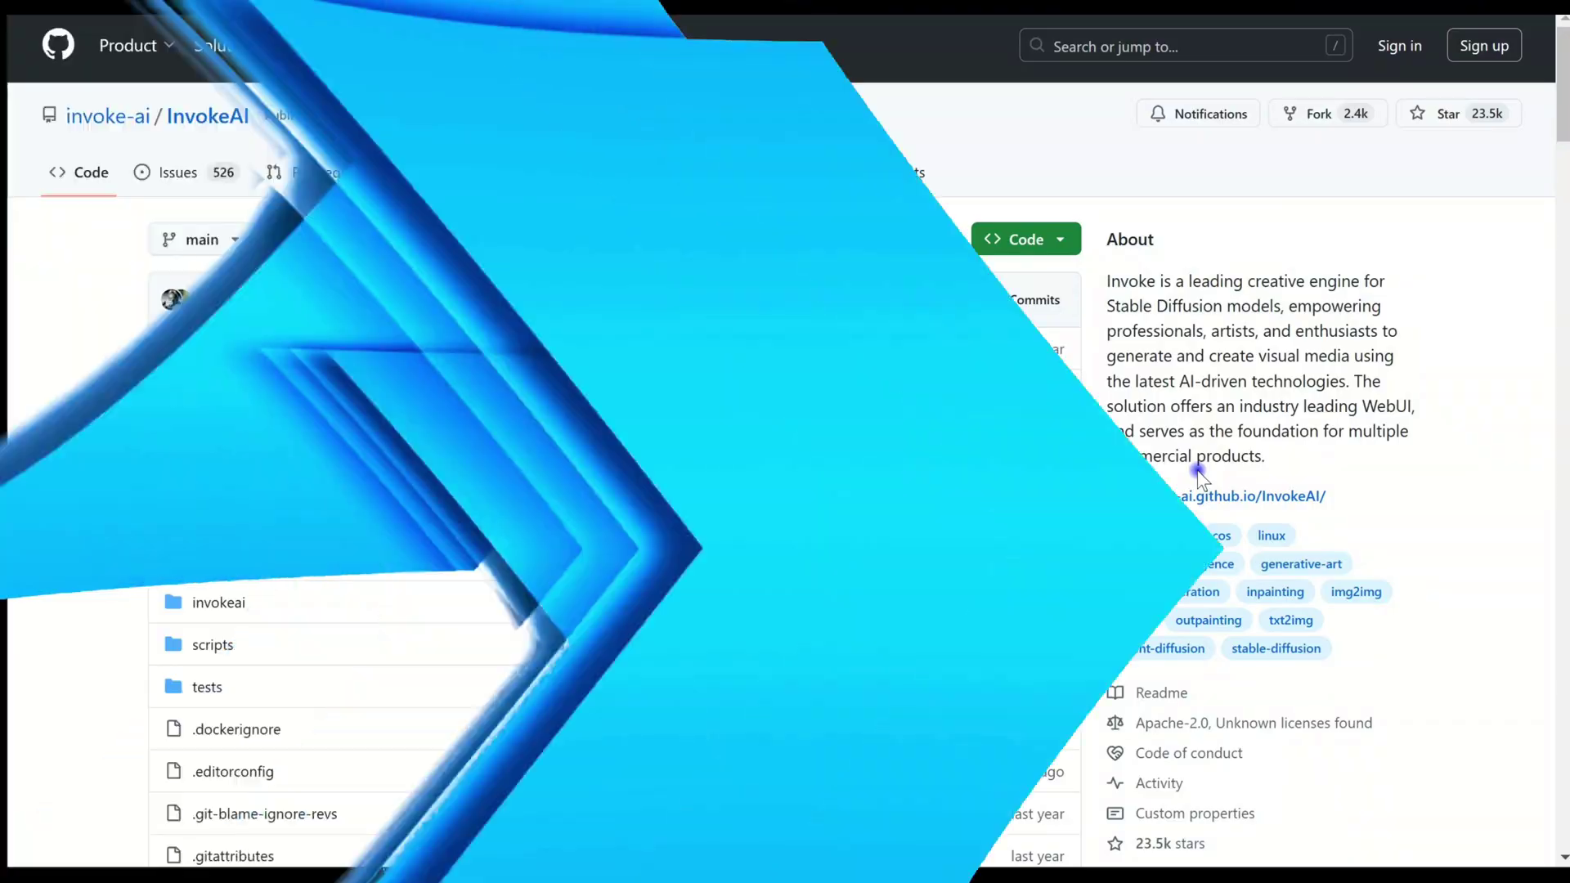
Scroll down through the invoke-ai/InvokeAI README on GitHub.
{"action": "scroll", "coordinate": [785, 441], "scroll_direction": "down", "scroll_amount": 20}
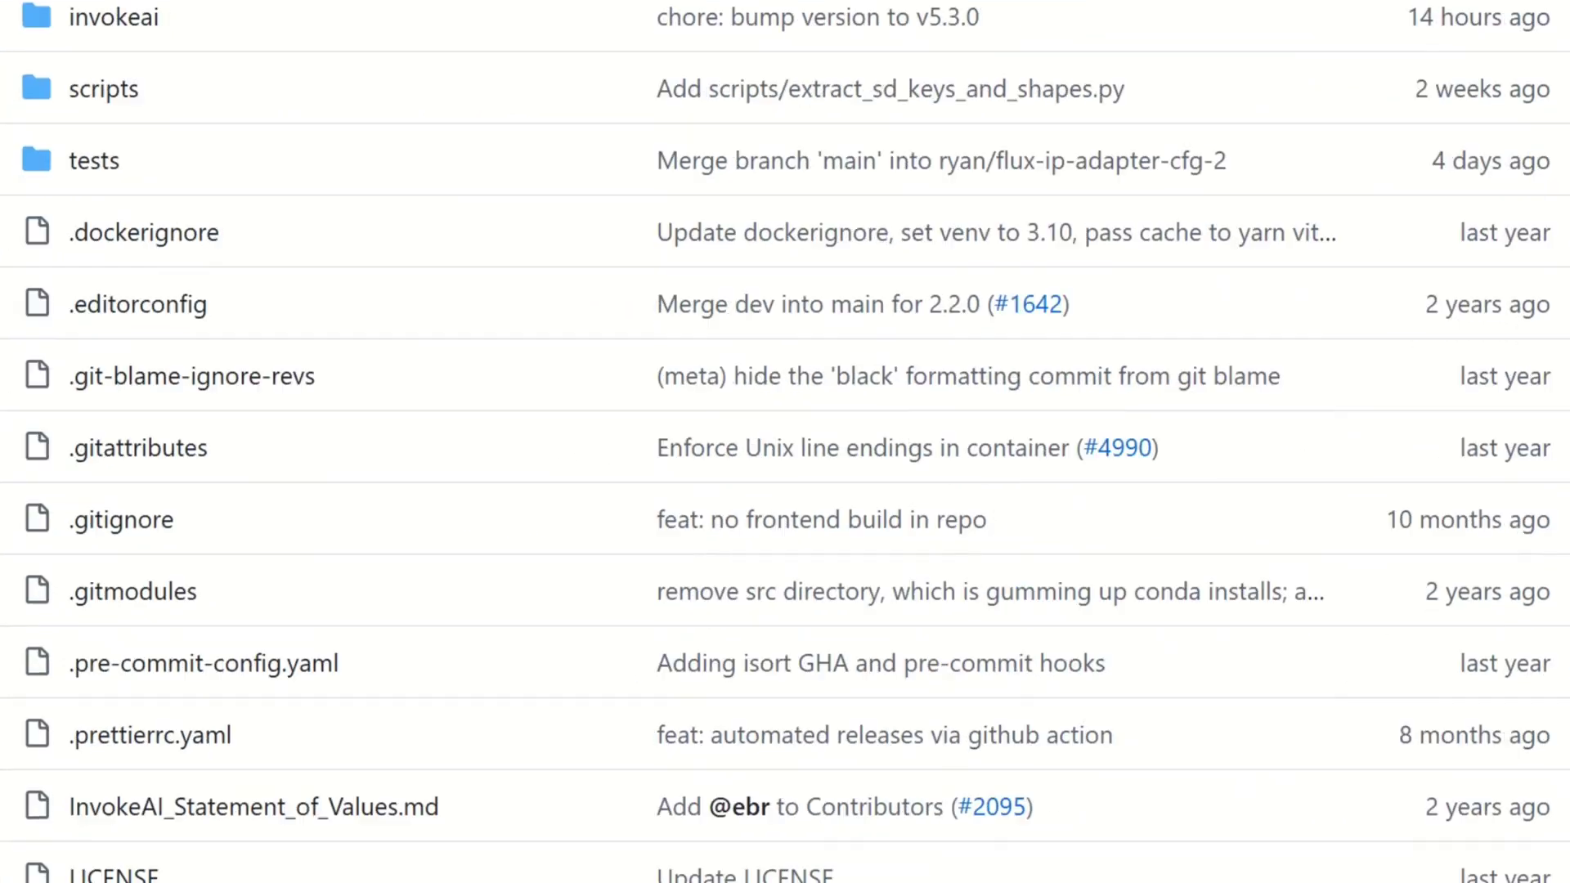
{"action": "scroll", "coordinate": [785, 442], "scroll_direction": "down", "scroll_amount": 20}
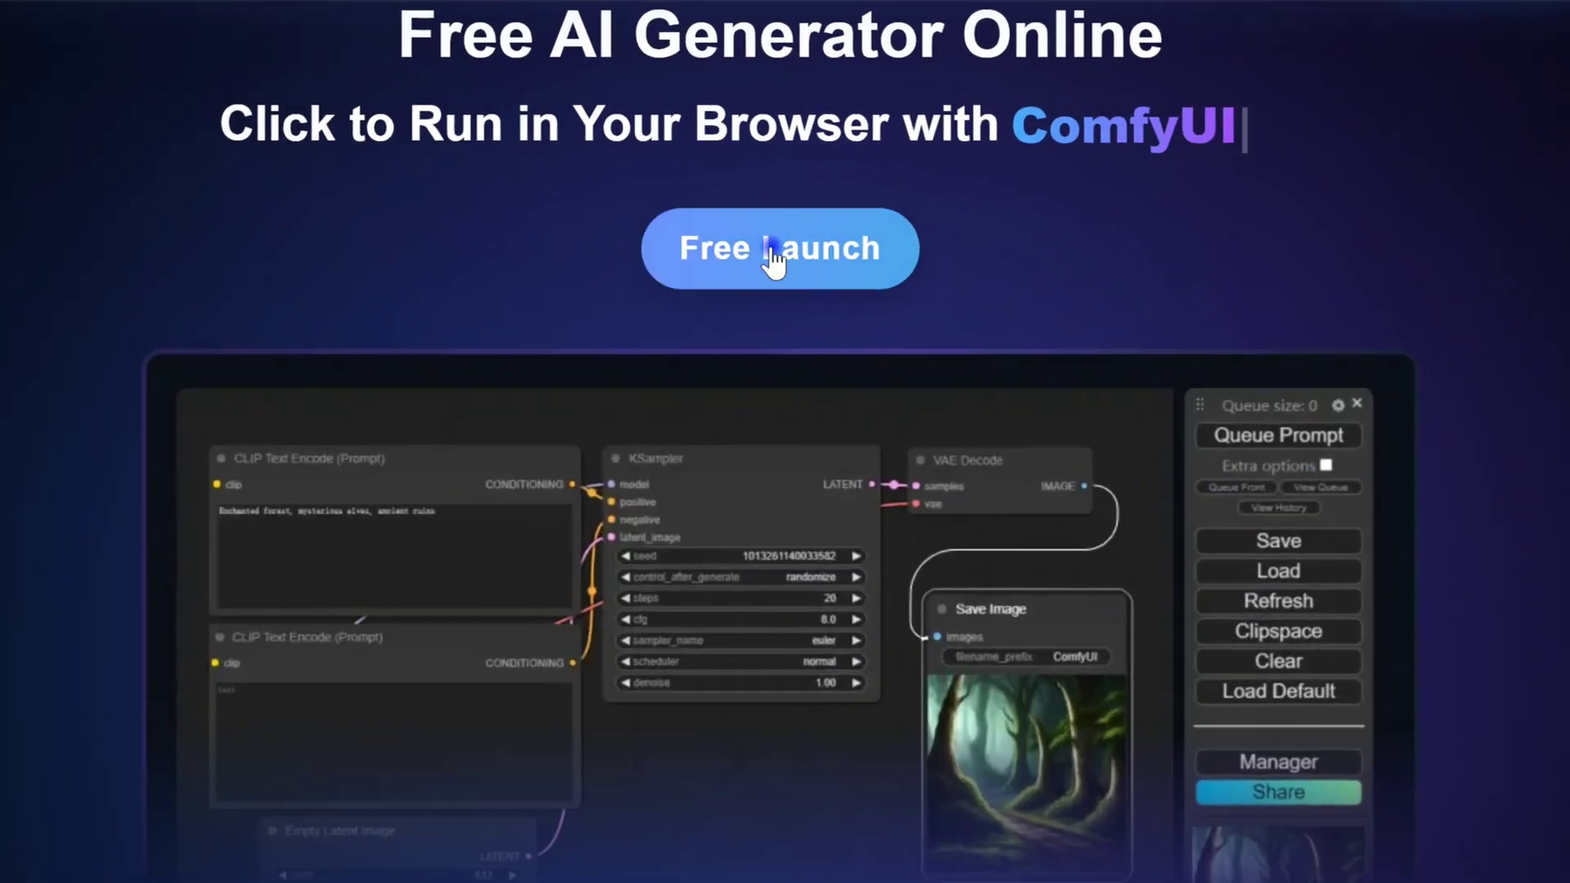
Add InvokeAI from the MimicPC app catalogue and launch it on Large hardware.
{"action": "left_click", "coordinate": [775, 305]}
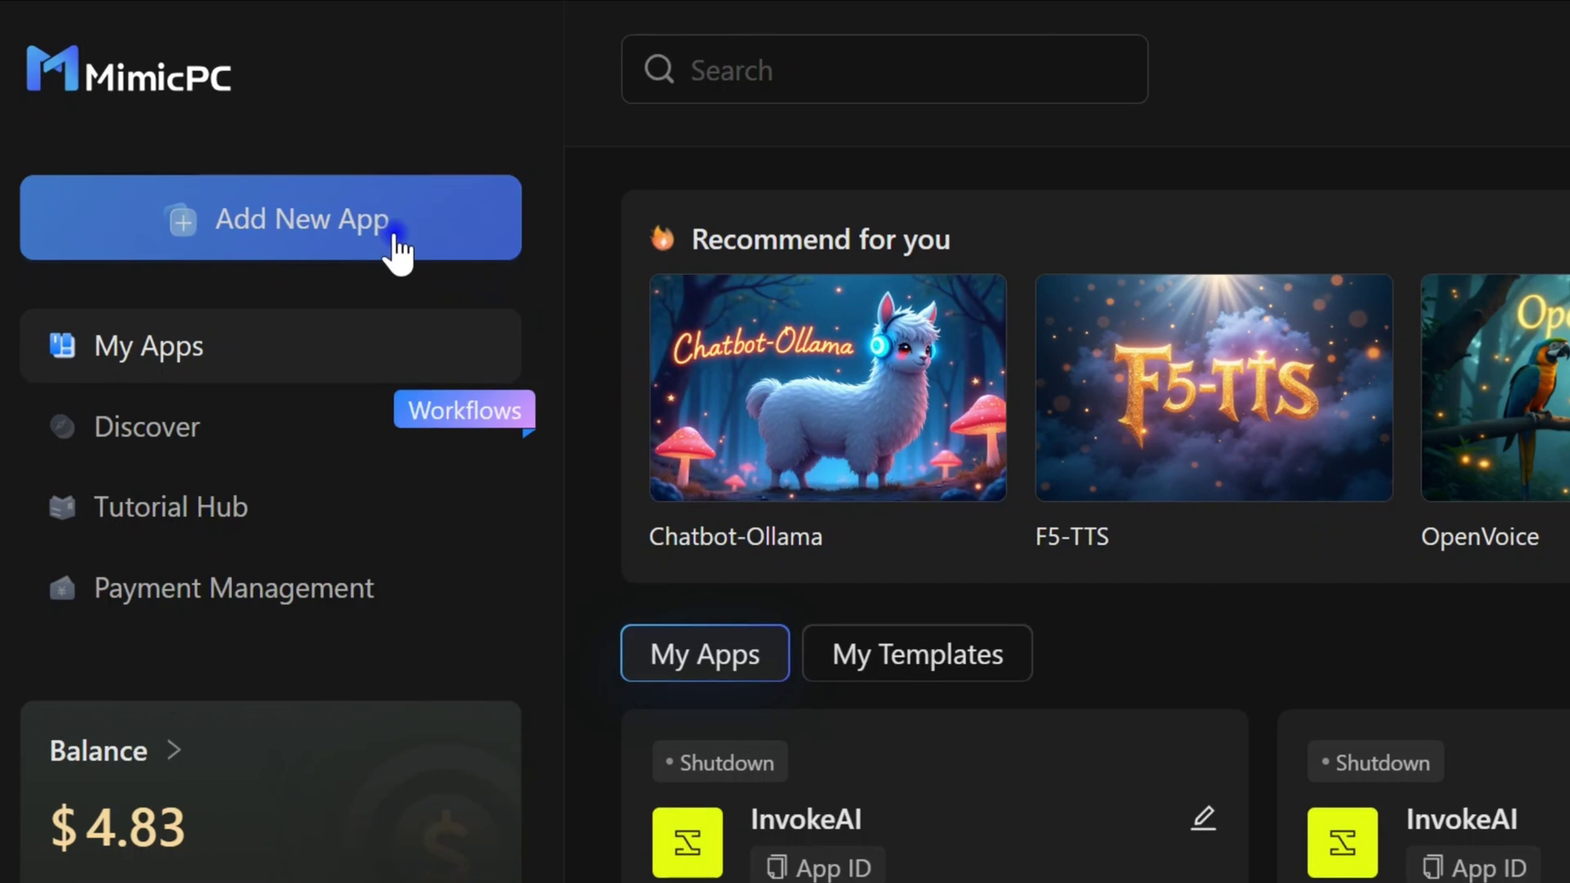
{"action": "left_click", "coordinate": [399, 255]}
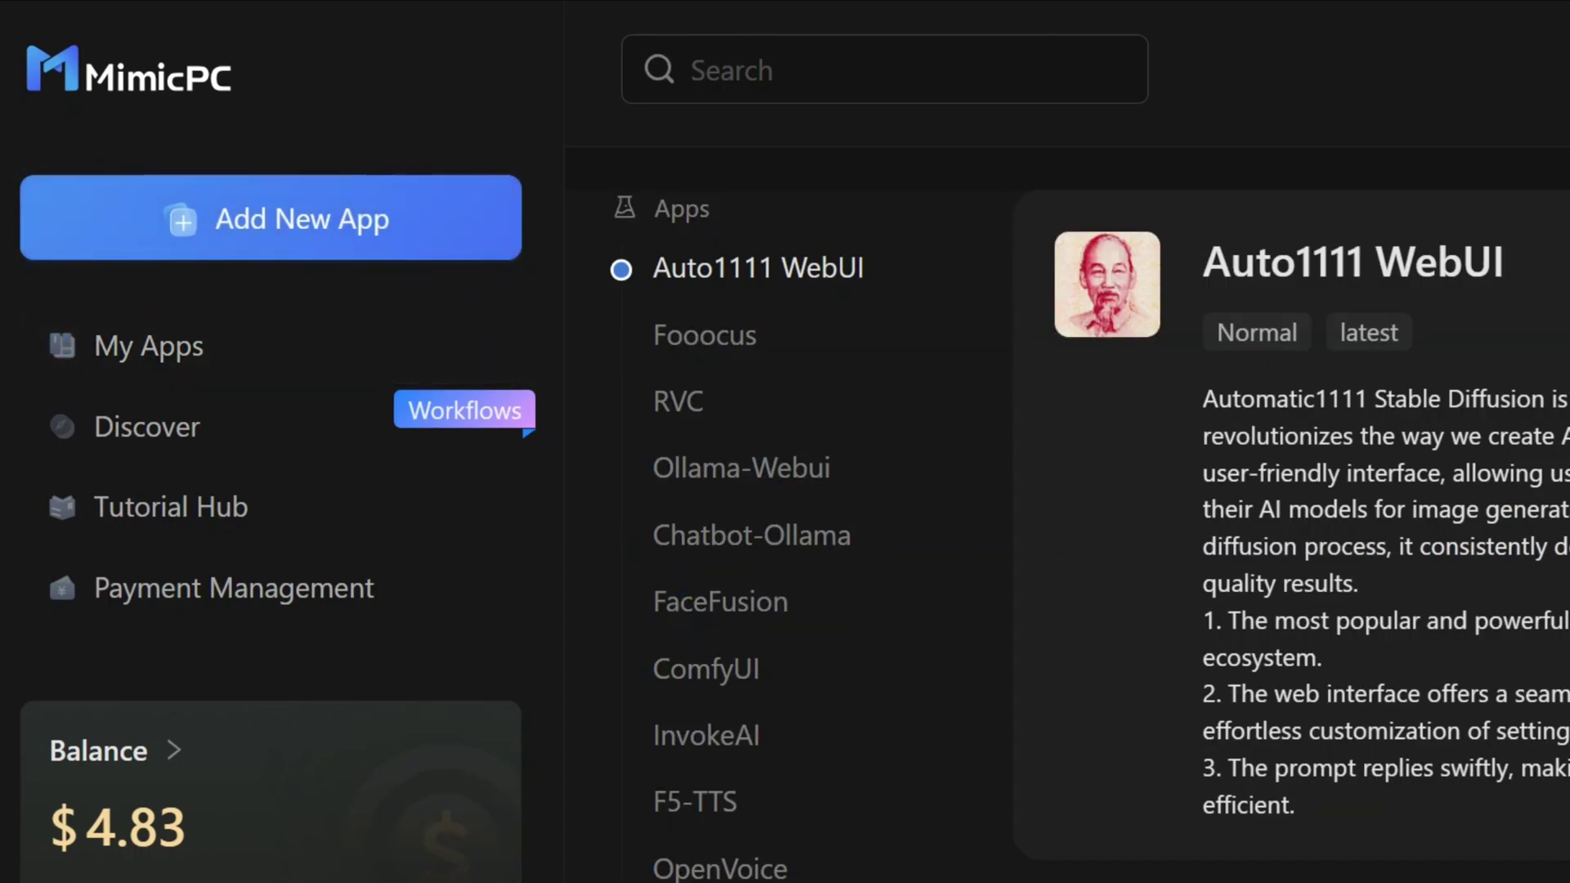
{"action": "left_click", "coordinate": [689, 746]}
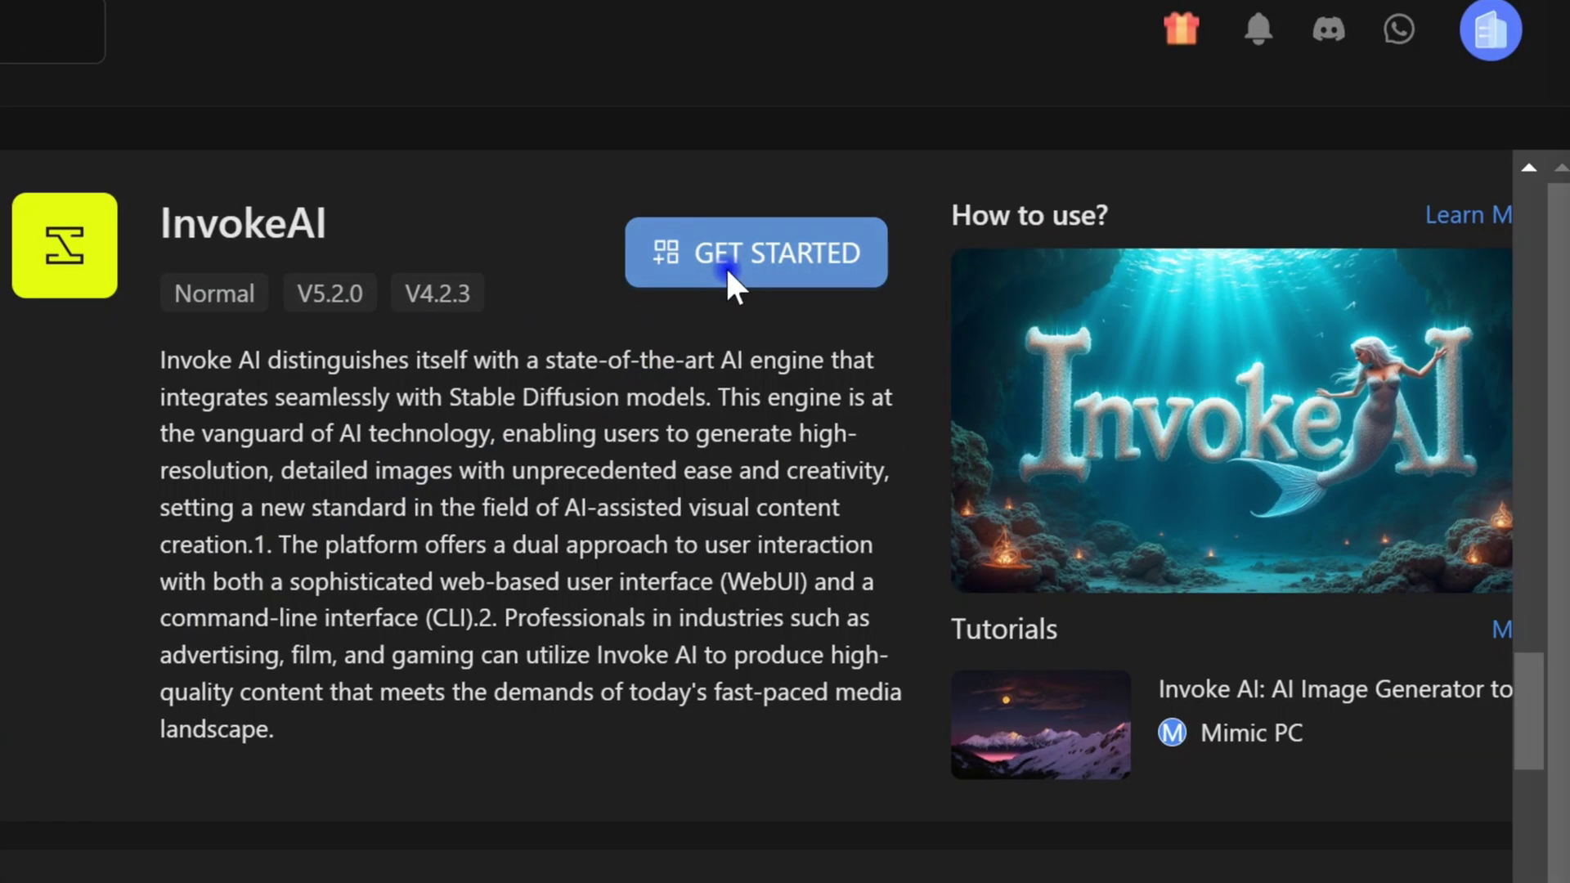
{"action": "left_click", "coordinate": [1462, 277]}
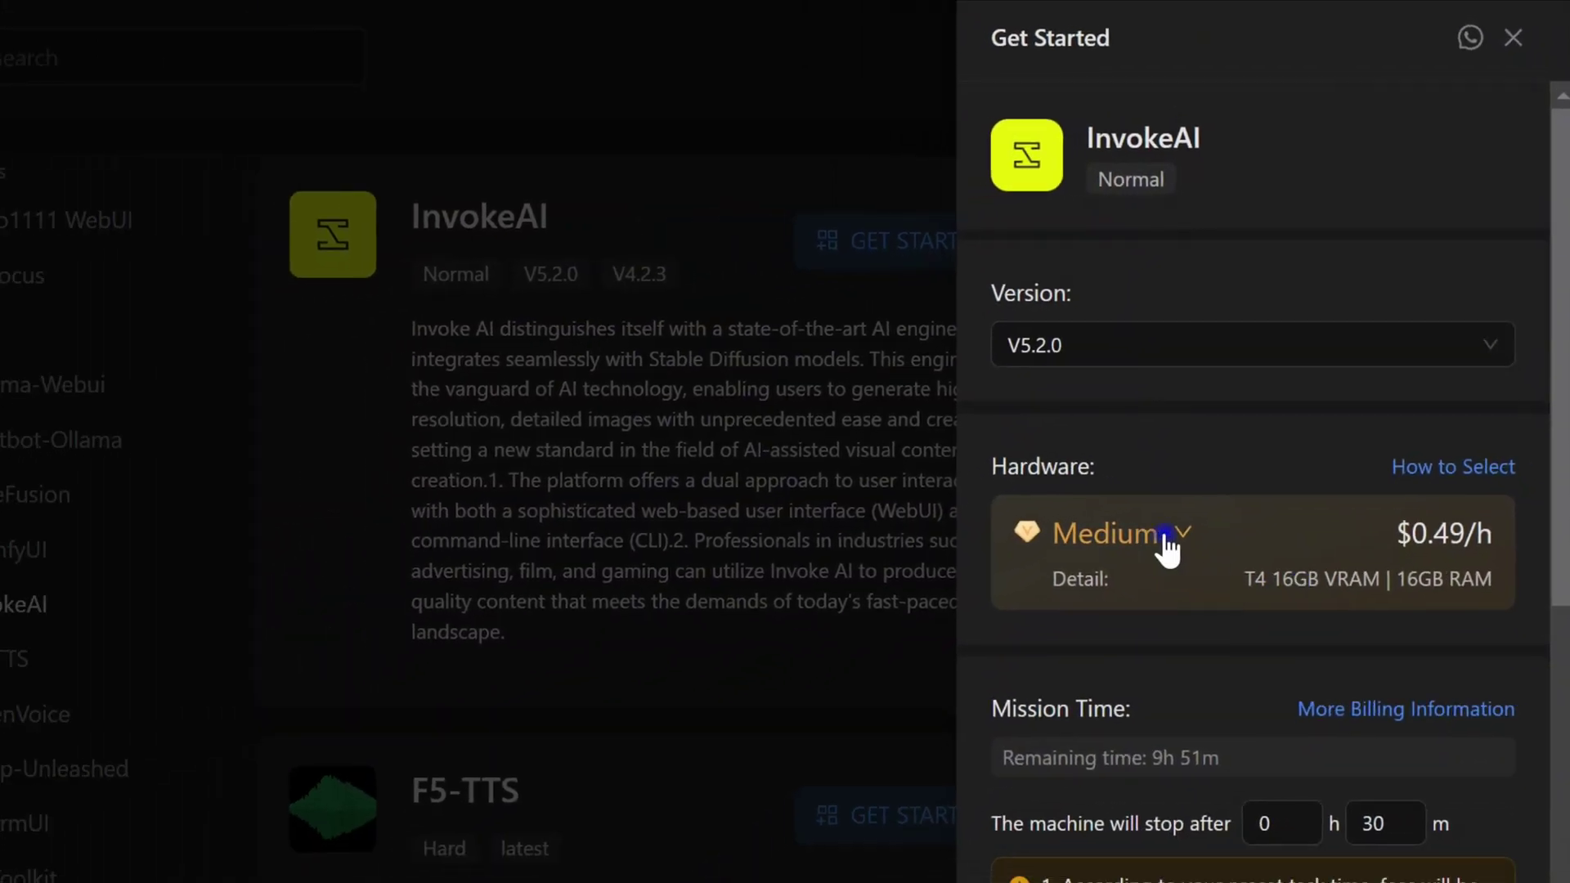
{"action": "left_click", "coordinate": [1186, 540]}
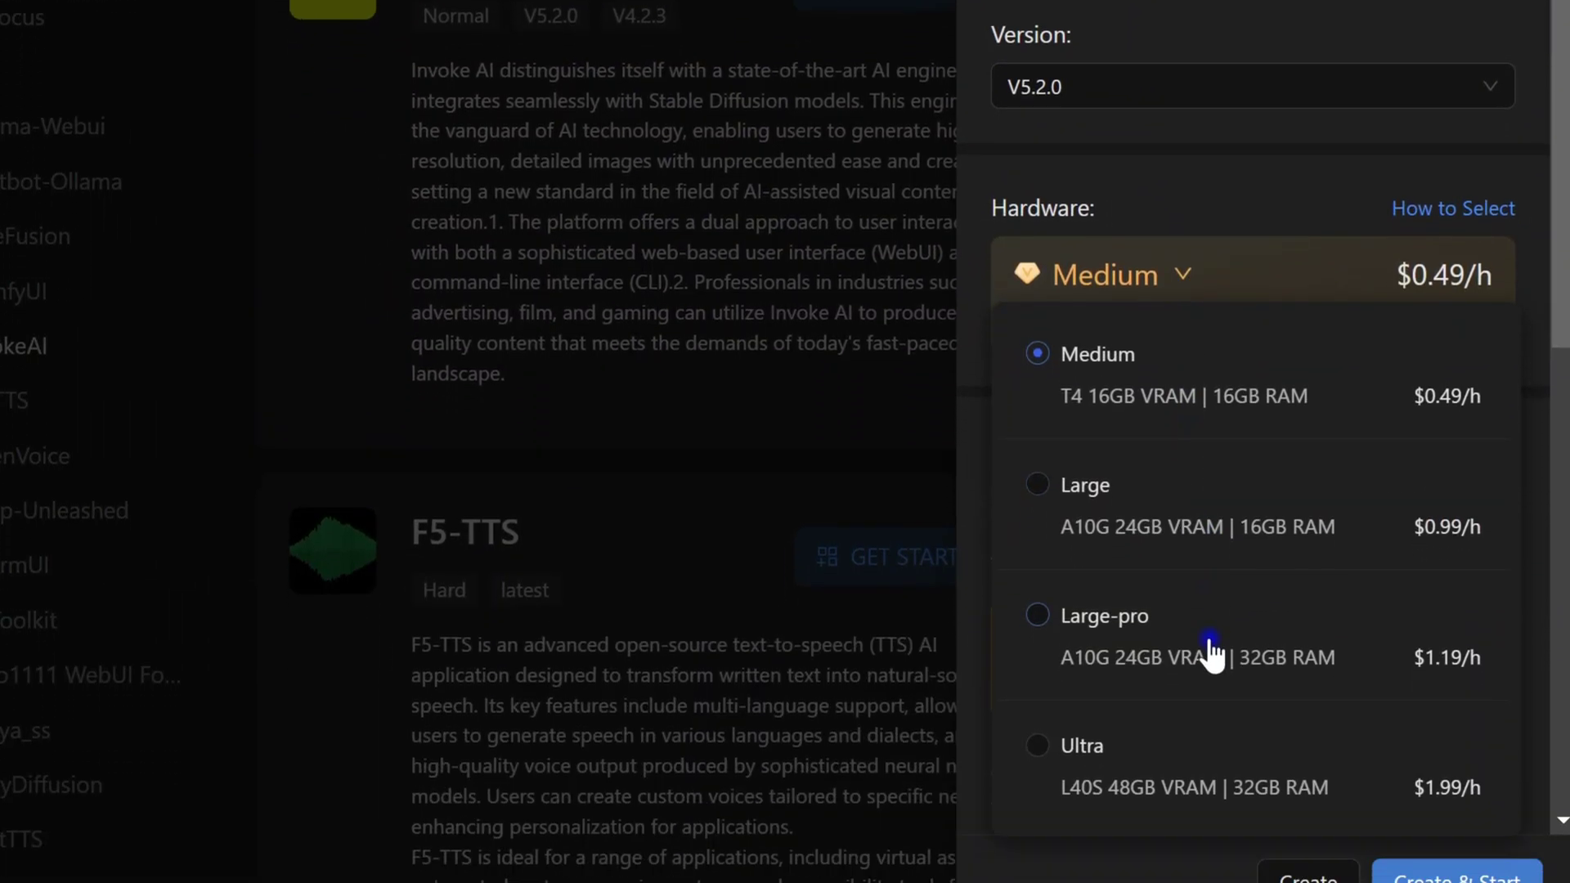
{"action": "left_click", "coordinate": [1166, 508]}
{"action": "scroll", "coordinate": [1312, 589], "scroll_direction": "down", "scroll_amount": 8}
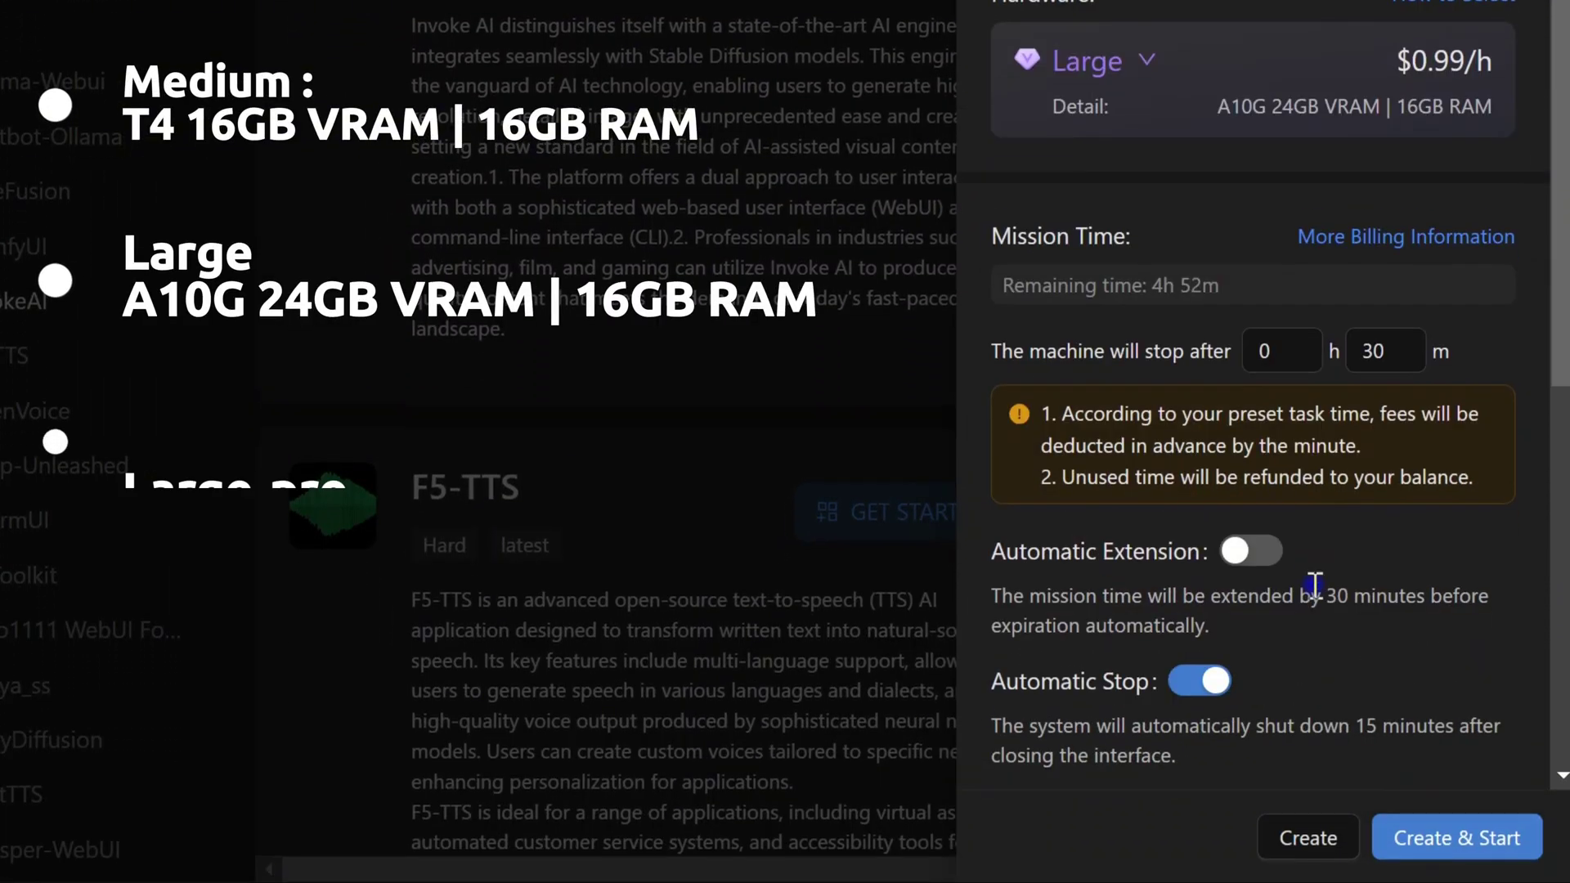
{"action": "scroll", "coordinate": [1312, 581], "scroll_direction": "down", "scroll_amount": 4}
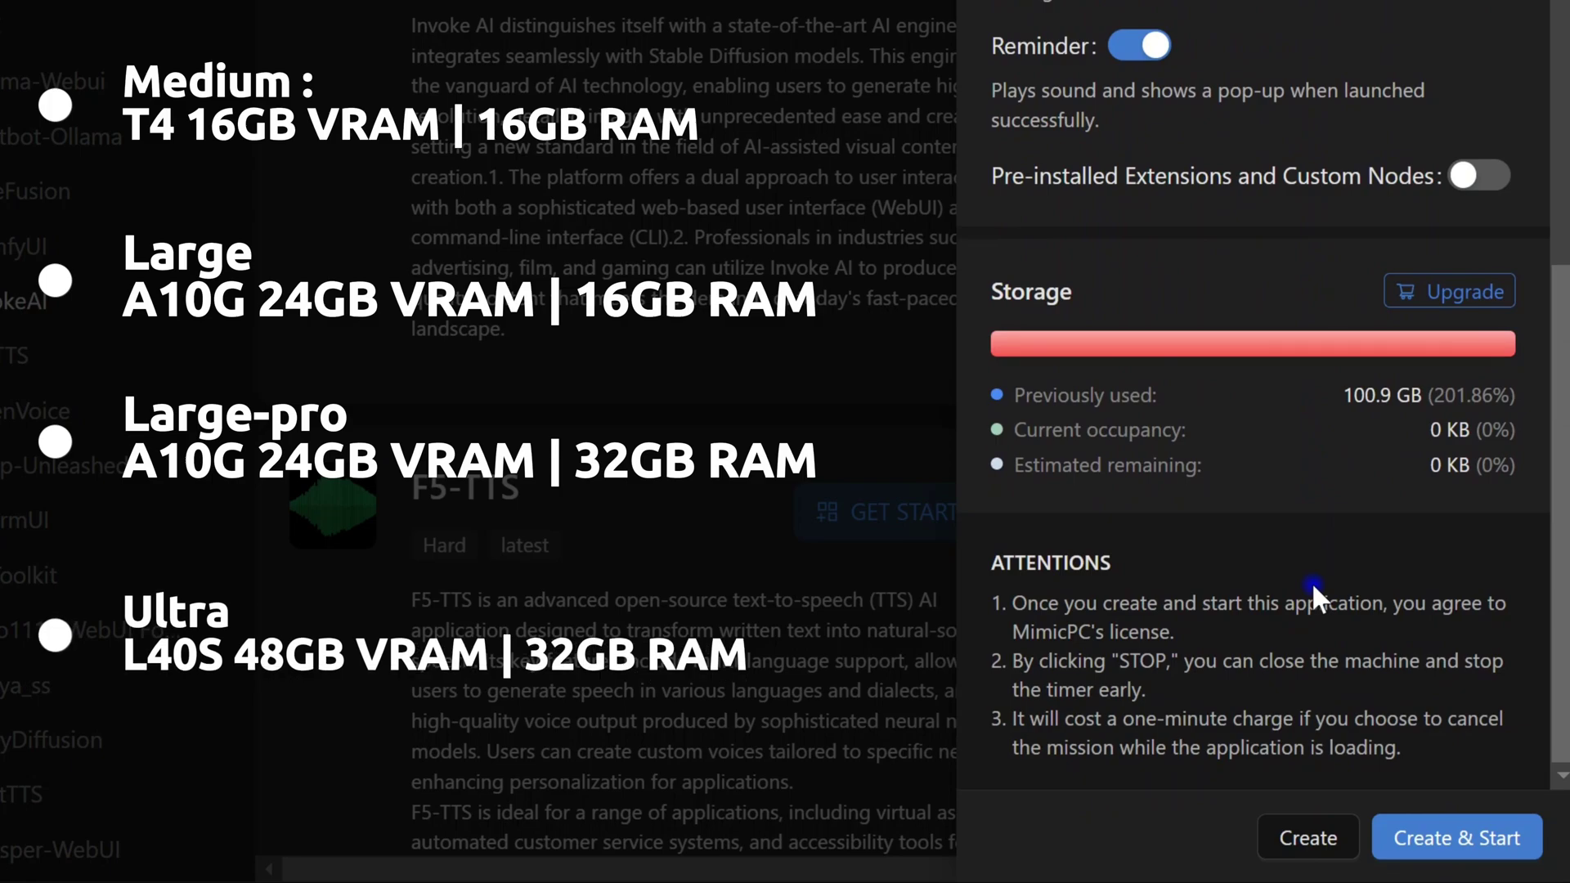
{"action": "left_click", "coordinate": [1461, 842]}
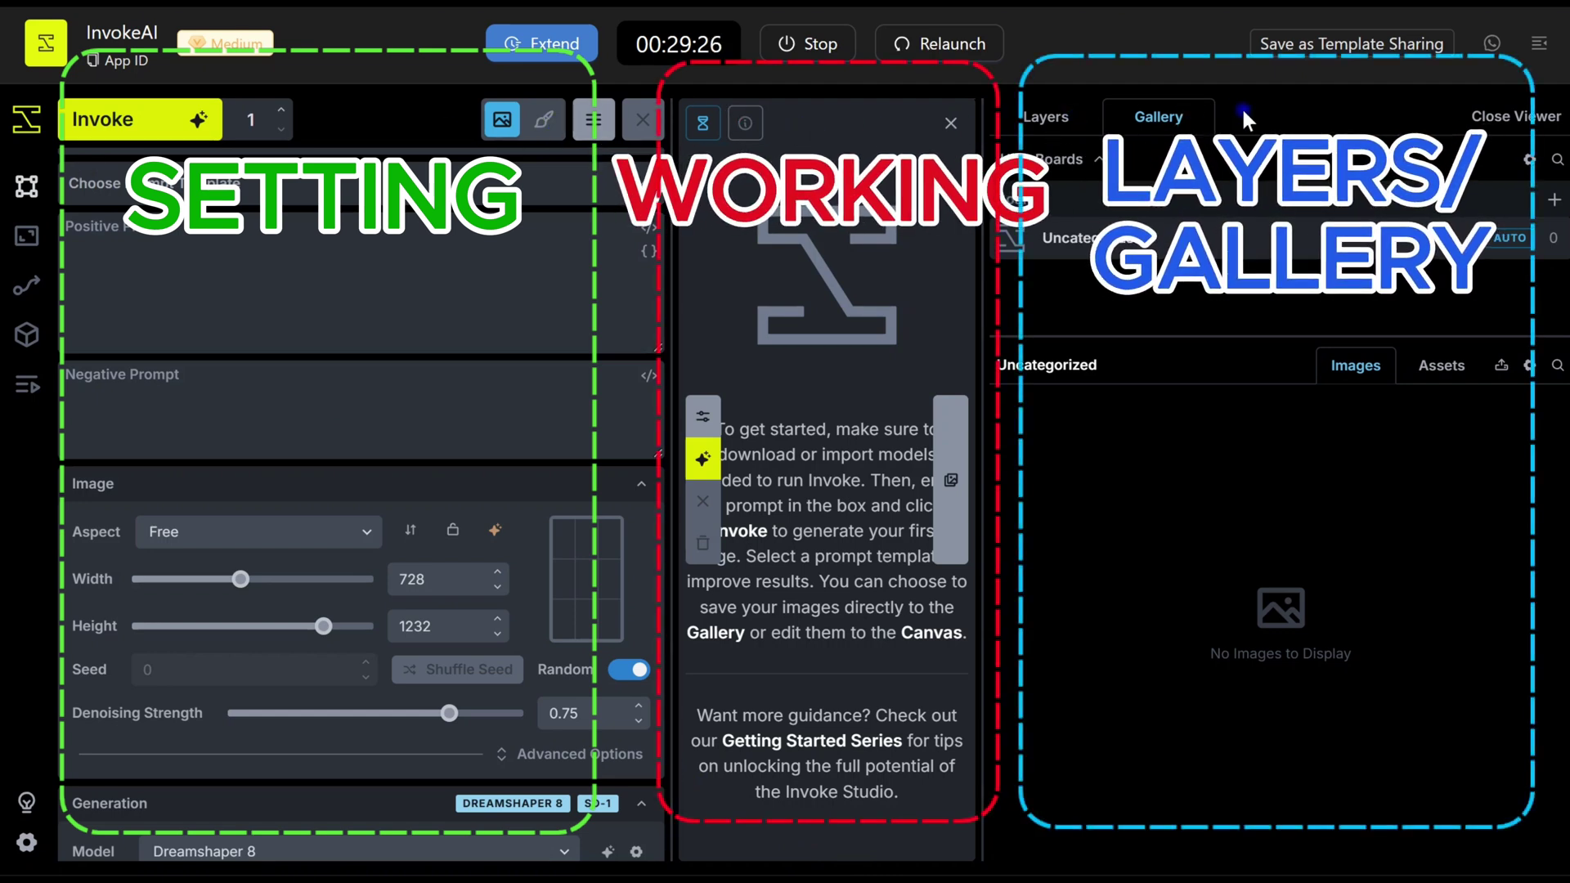
{"action": "left_click", "coordinate": [1047, 123]}
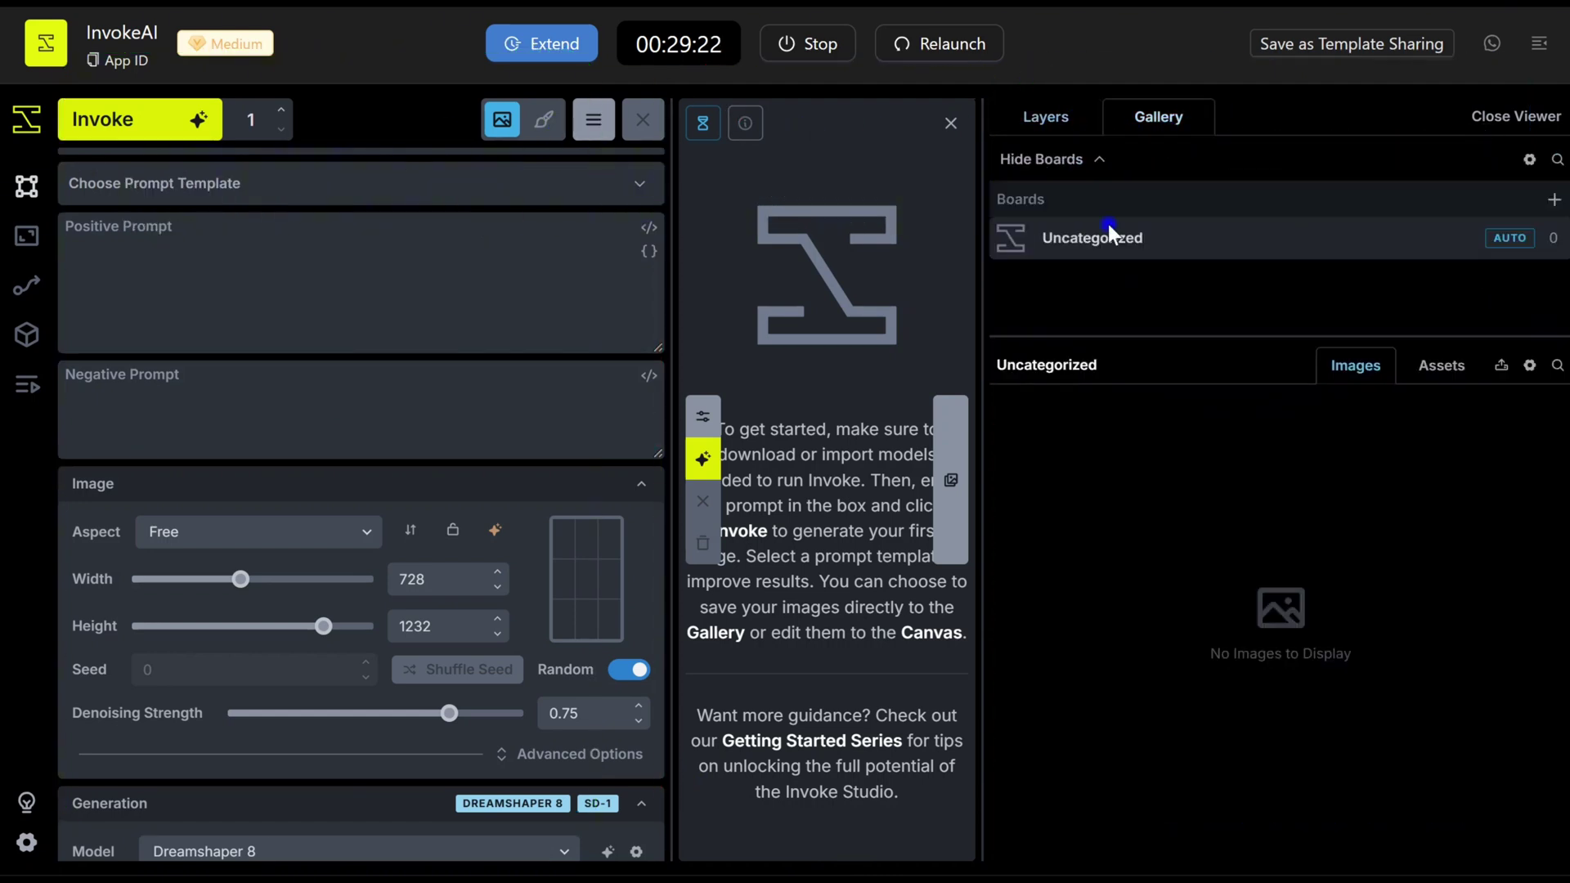
{"action": "key", "text": "g"}
{"action": "key", "text": "t"}
{"action": "key", "text": "t"}
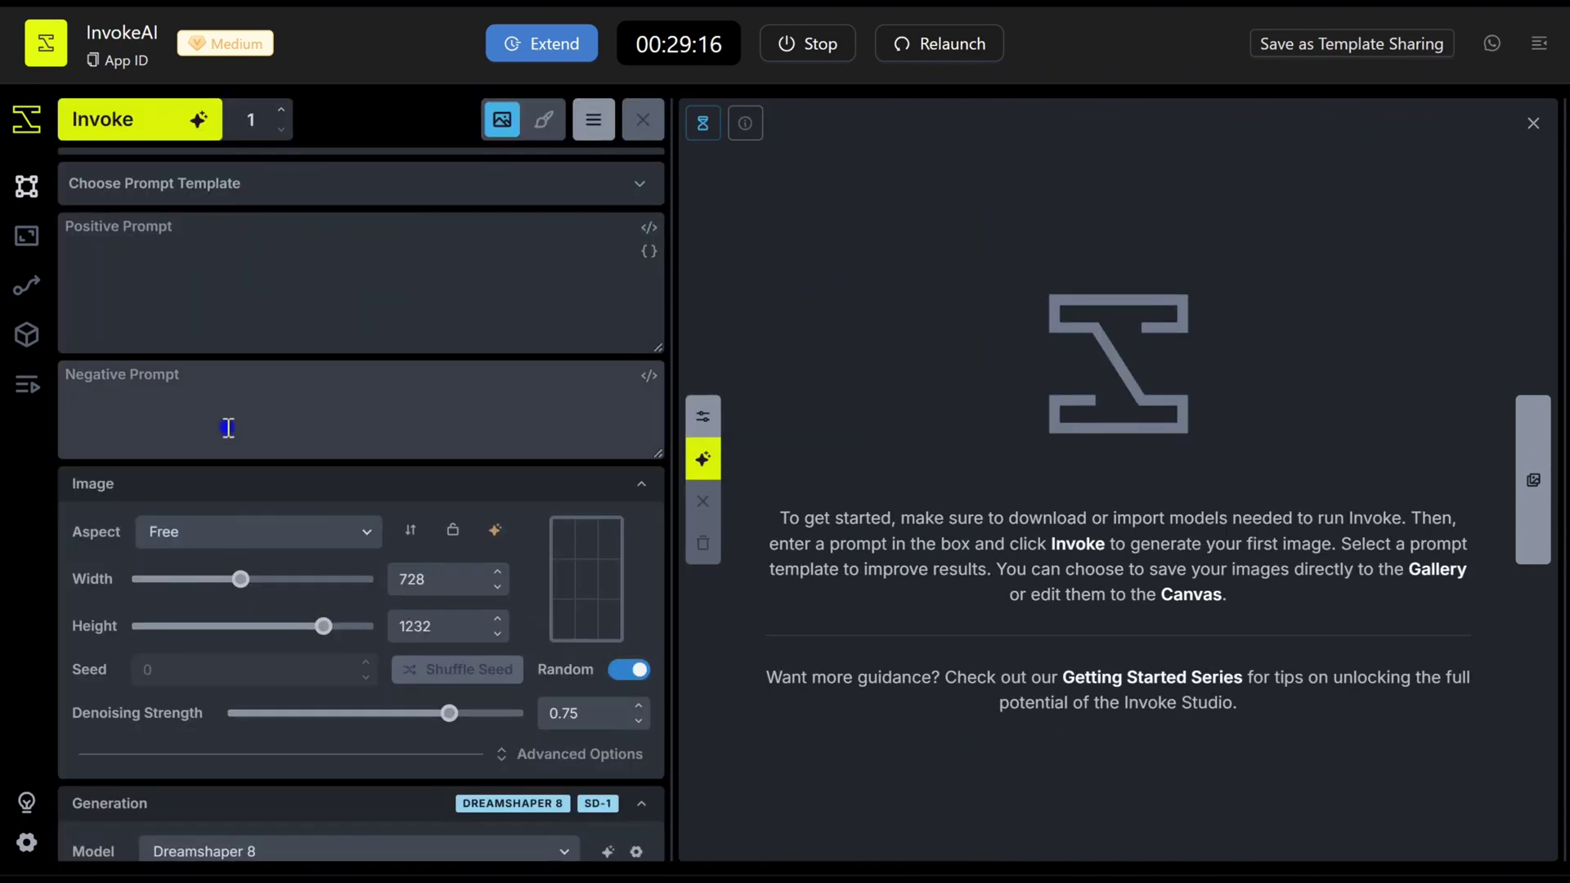
{"action": "key", "text": "g"}
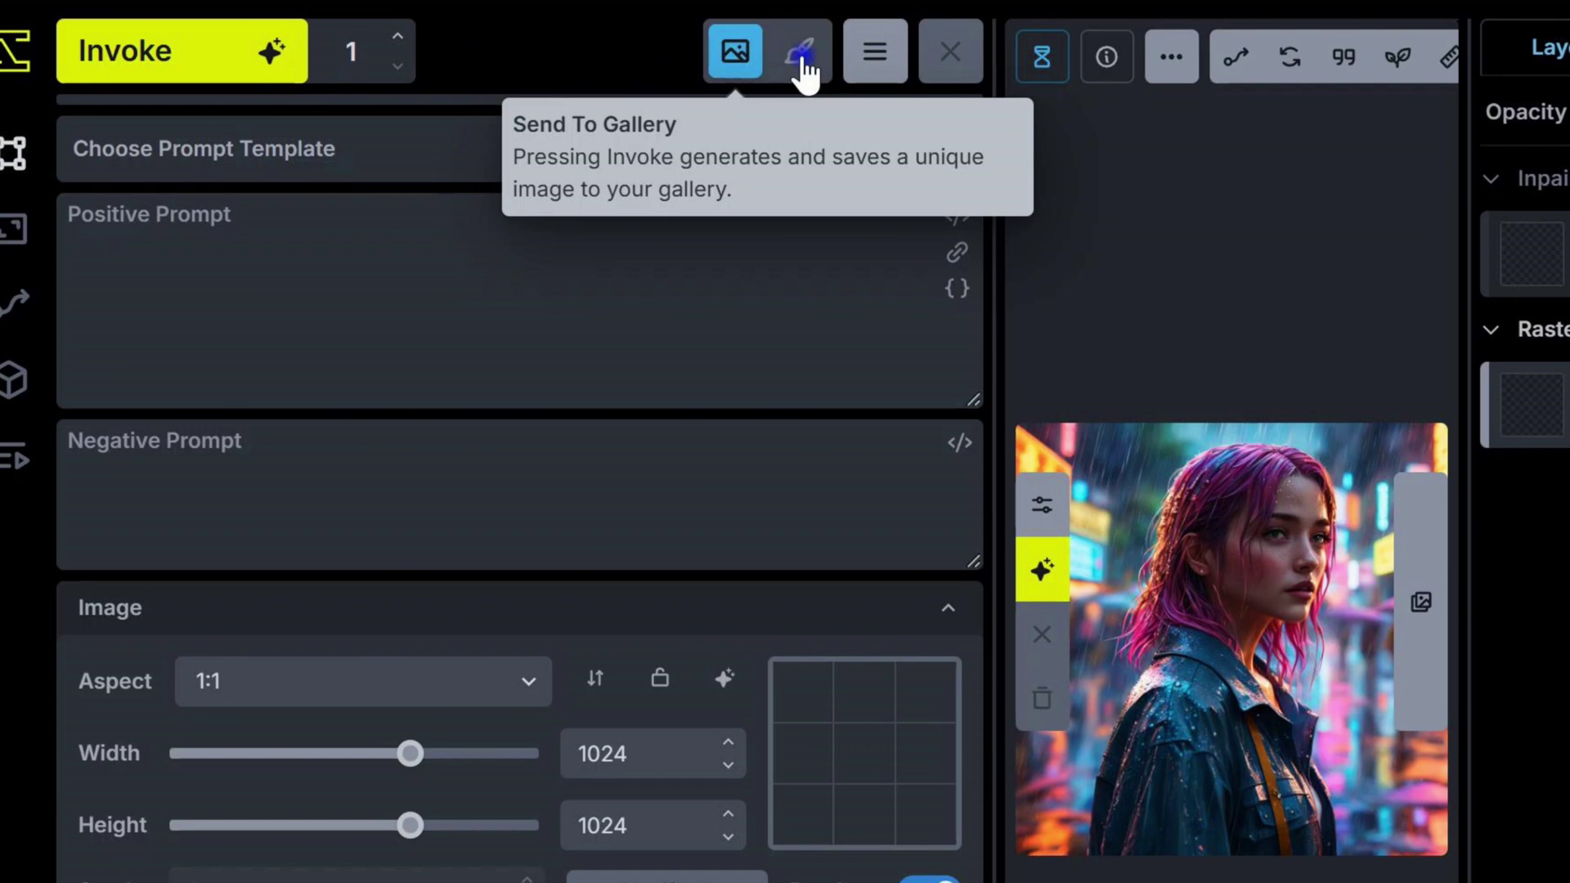
{"action": "left_click", "coordinate": [800, 58]}
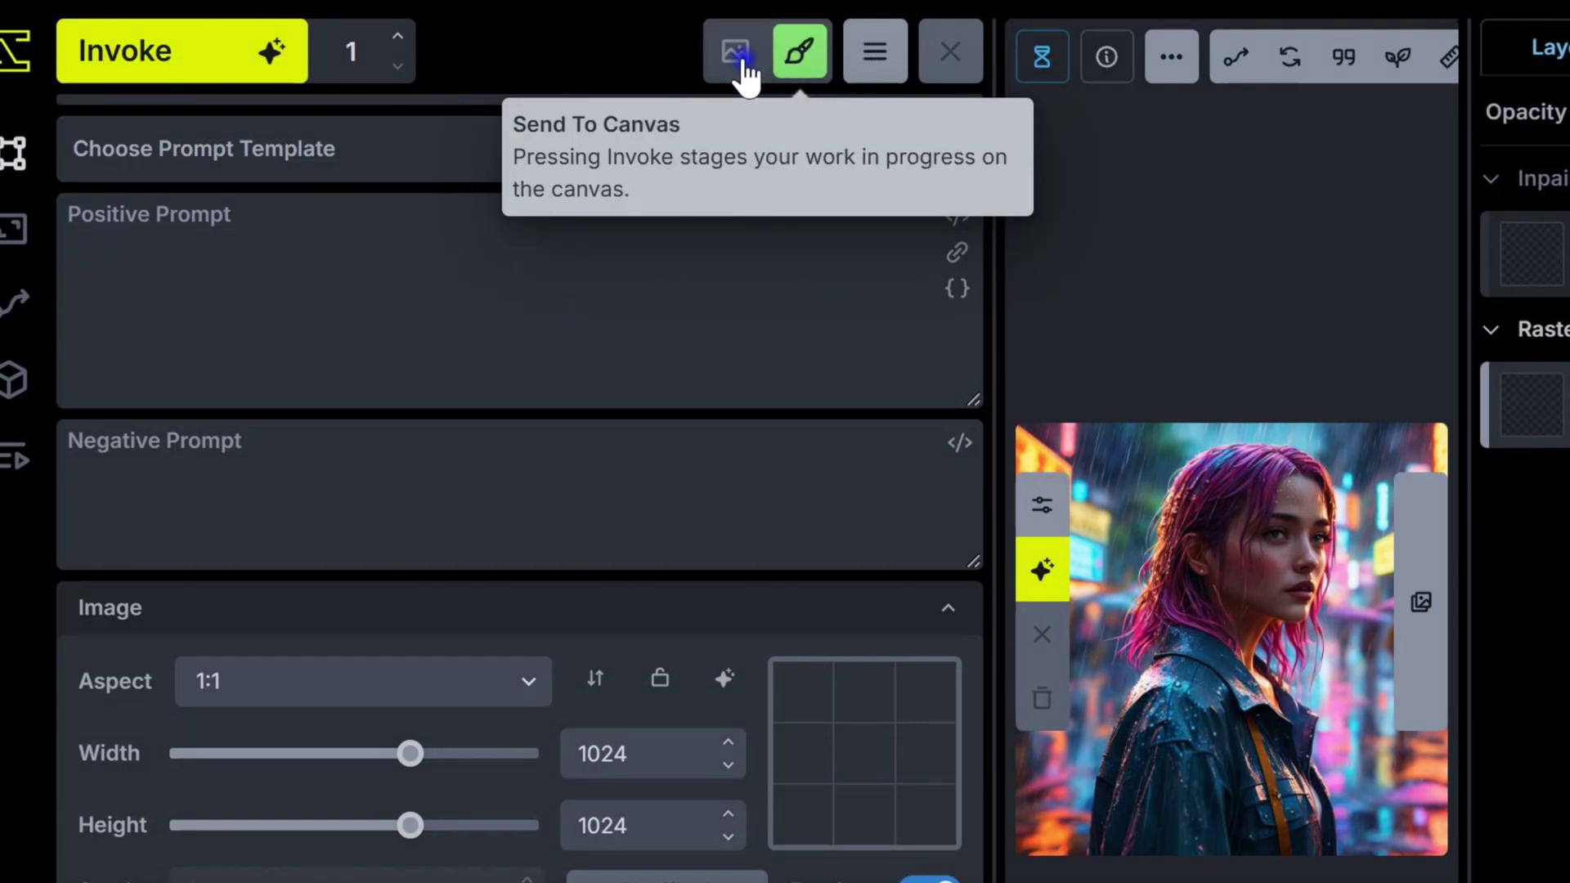
{"action": "left_click", "coordinate": [742, 61]}
{"action": "mouse_move", "coordinate": [400, 56]}
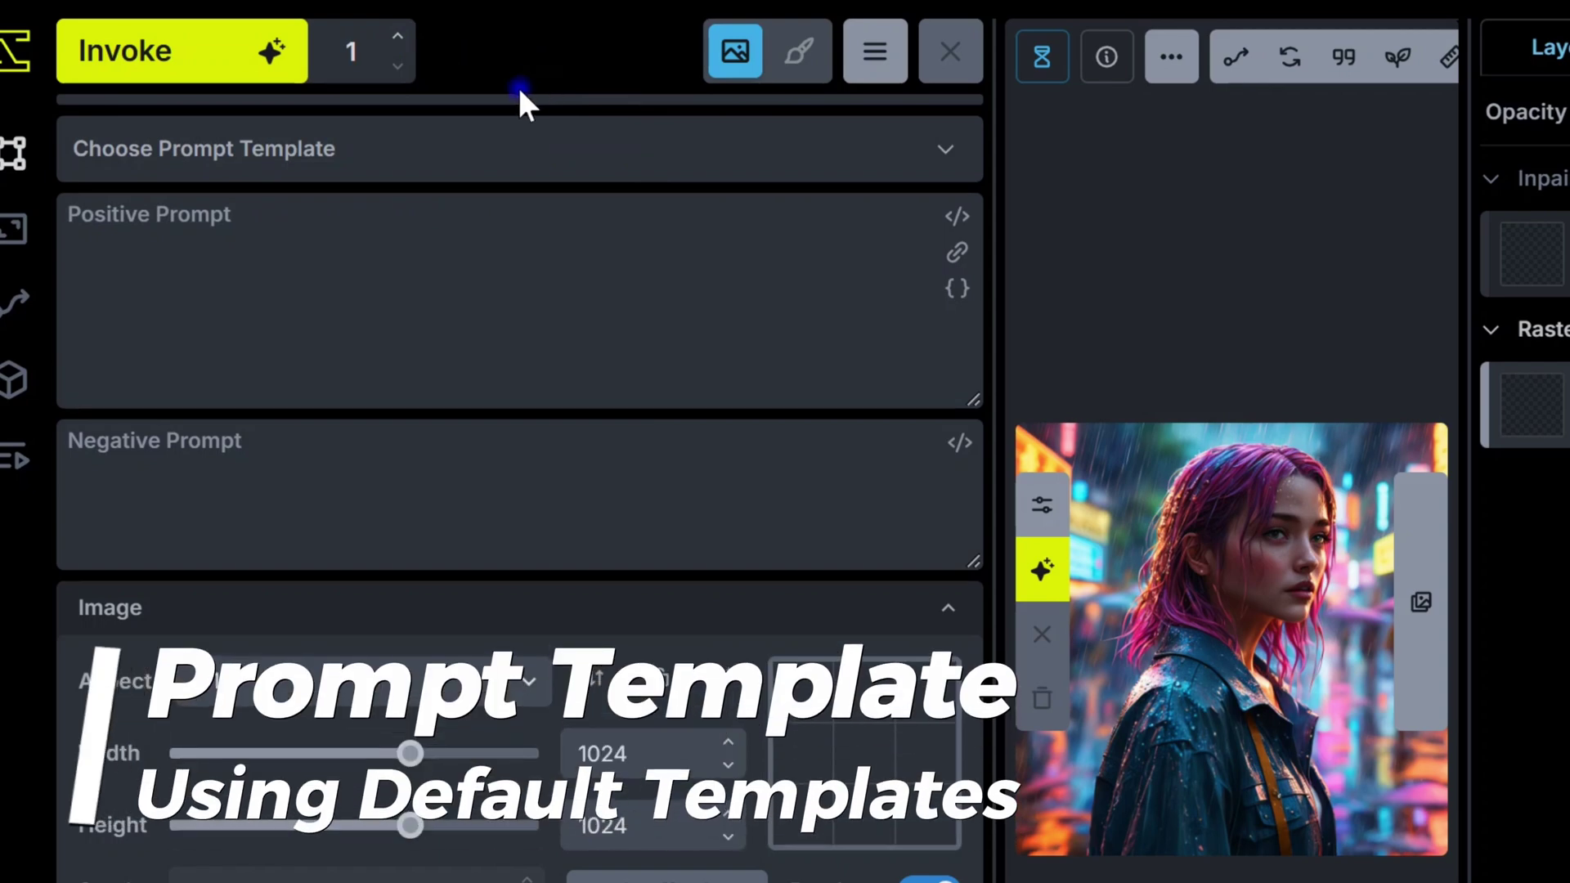
Apply the Anime prompt template and preview its expanded prompts.
{"action": "left_click", "coordinate": [933, 152]}
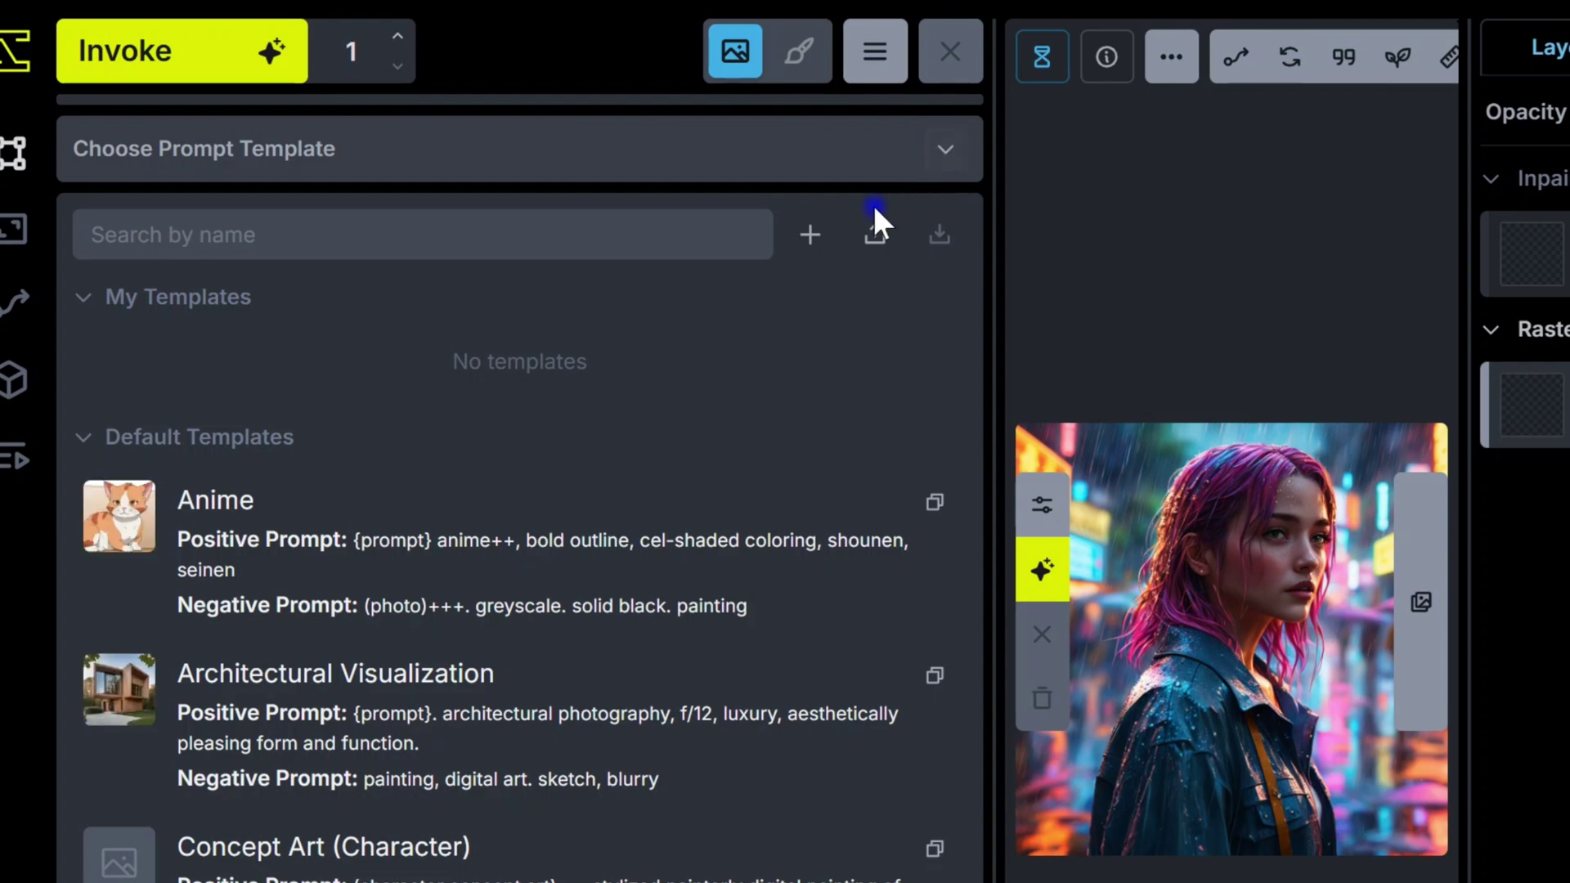
{"action": "scroll", "coordinate": [553, 659], "scroll_direction": "down", "scroll_amount": 10}
{"action": "scroll", "coordinate": [548, 679], "scroll_direction": "down", "scroll_amount": 3}
{"action": "scroll", "coordinate": [543, 673], "scroll_direction": "up", "scroll_amount": 10}
{"action": "left_click", "coordinate": [302, 561]}
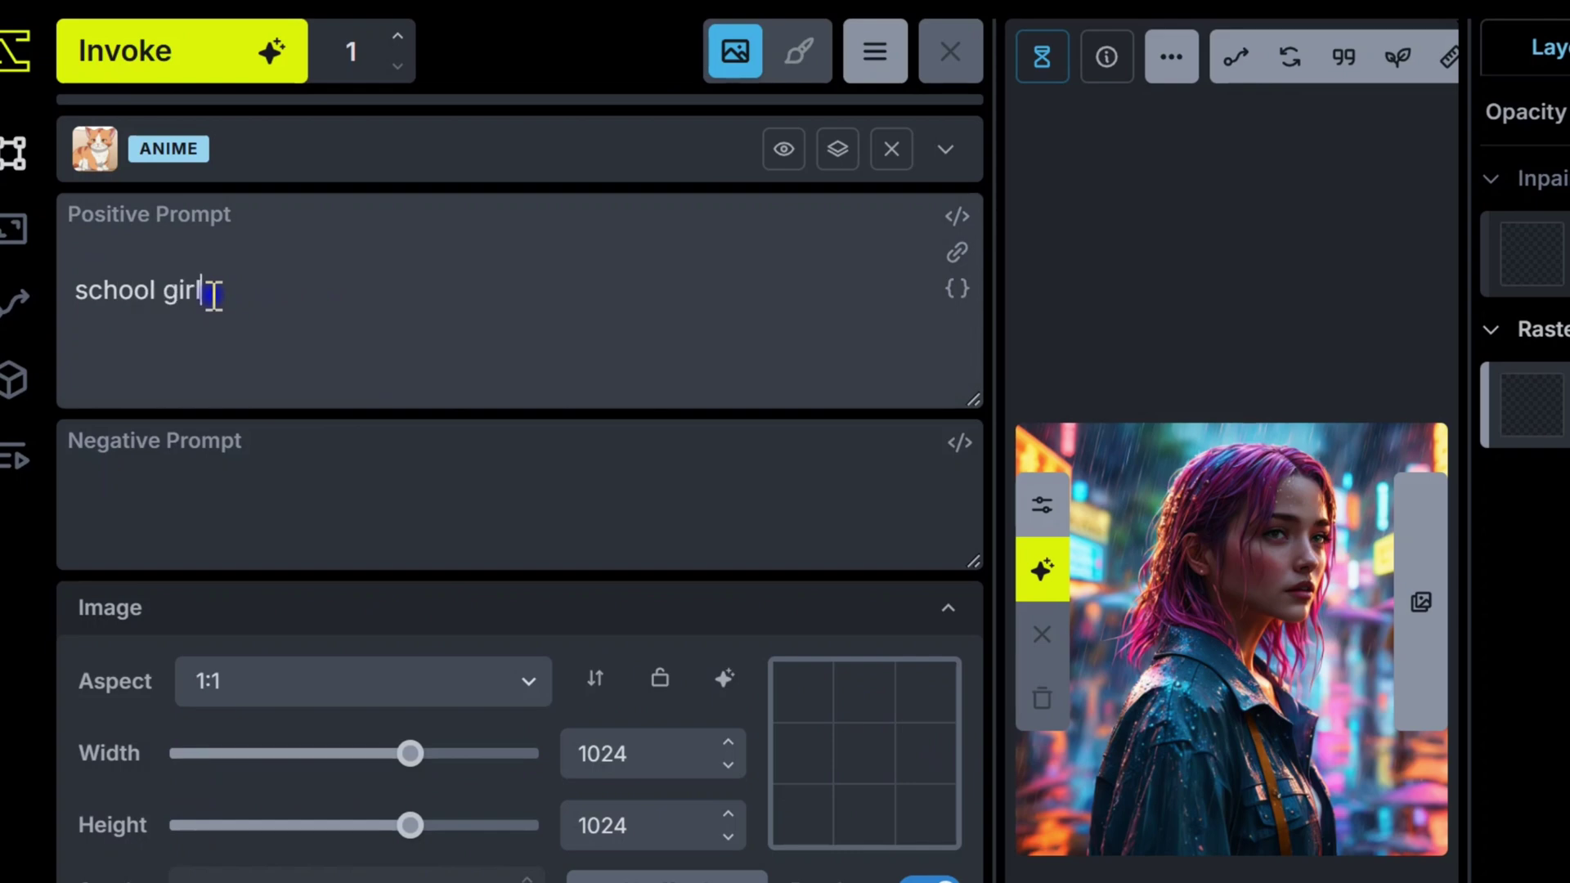
{"action": "left_click", "coordinate": [784, 148]}
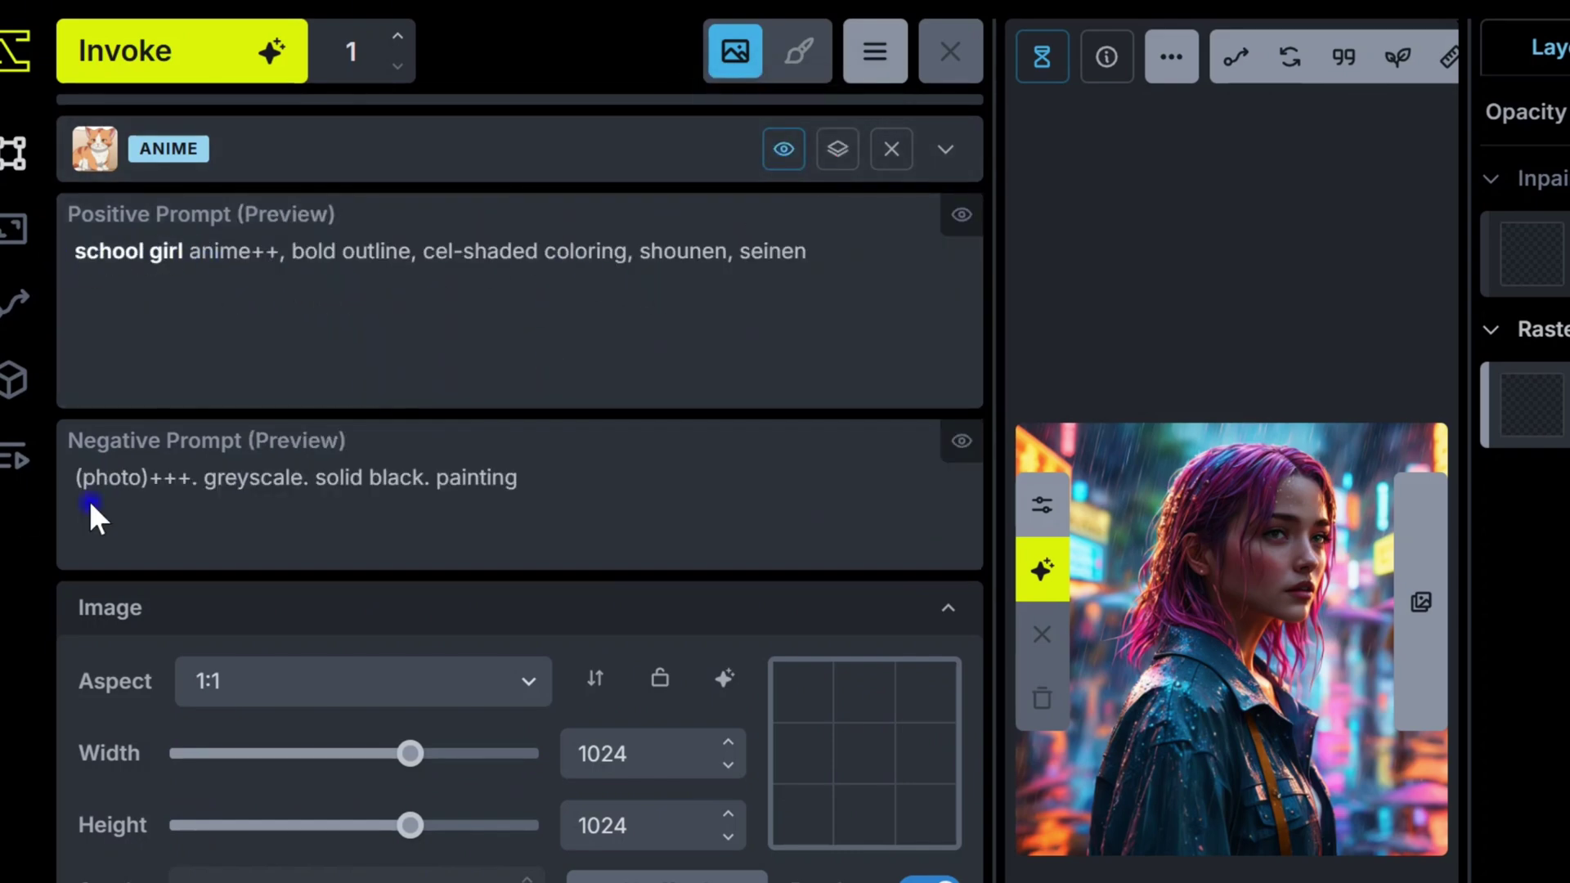
{"action": "left_click", "coordinate": [783, 148]}
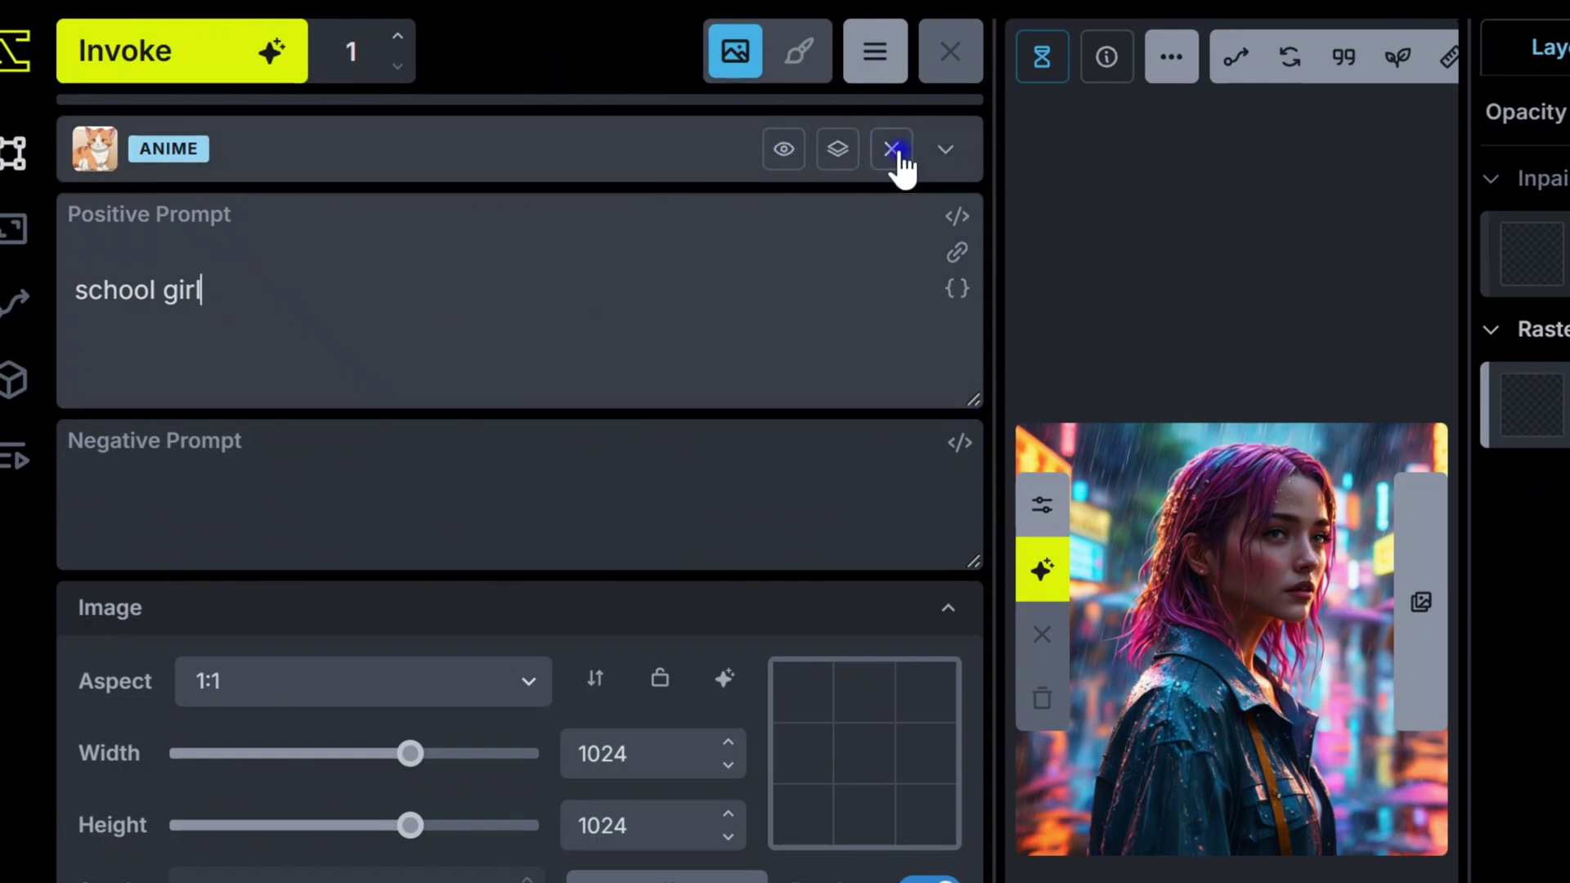
Switch to the Illustration template, preview its expanded prompts, then remove the template.
{"action": "left_click", "coordinate": [946, 149]}
{"action": "scroll", "coordinate": [515, 736], "scroll_direction": "down", "scroll_amount": 5}
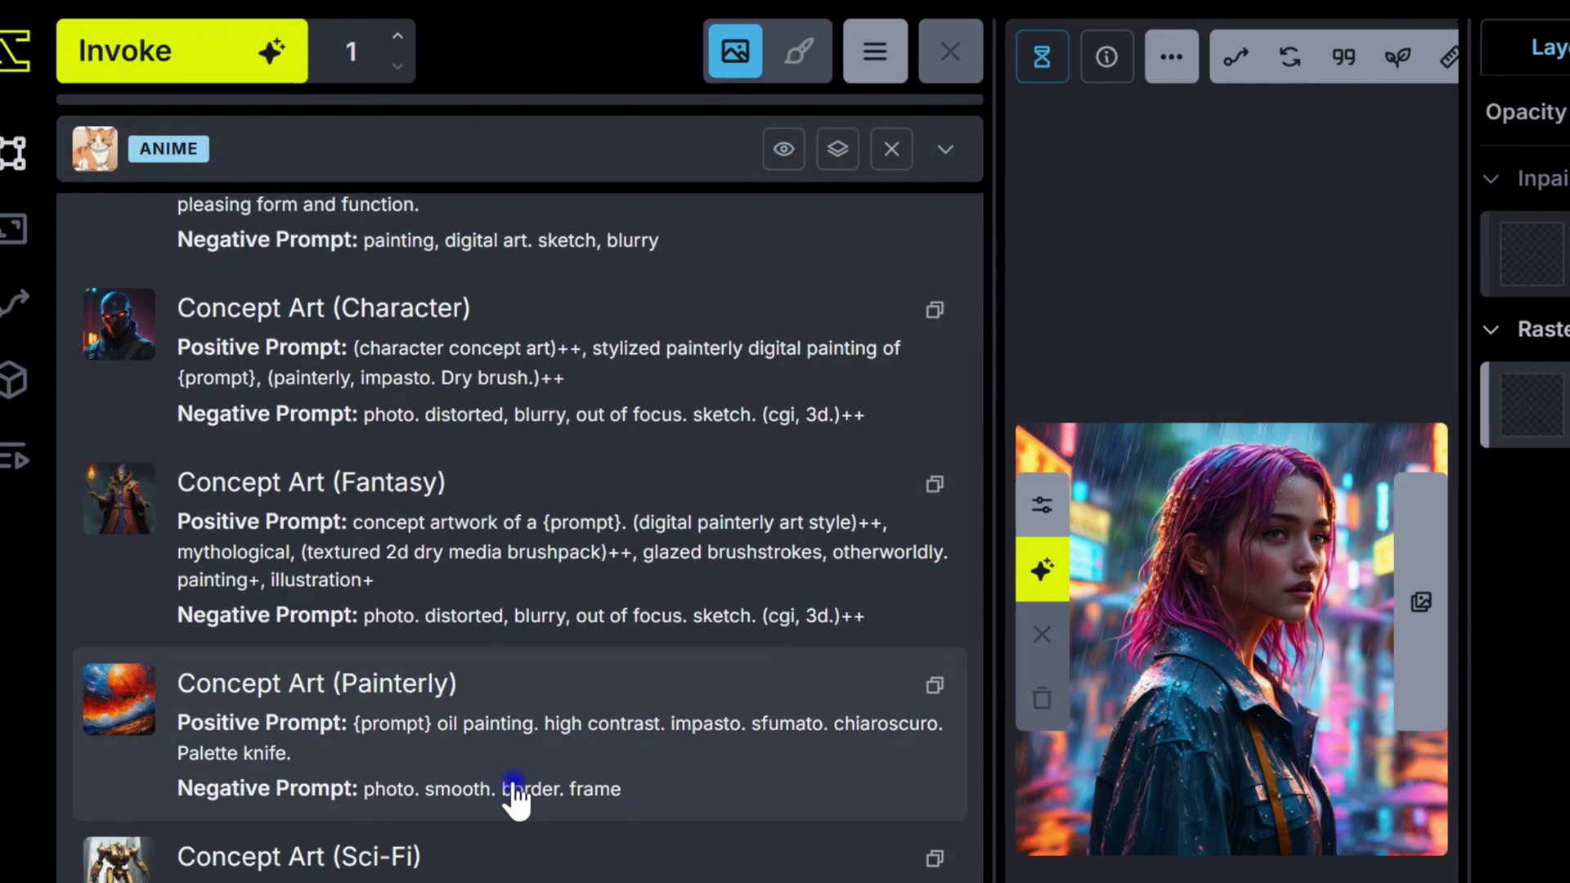
{"action": "scroll", "coordinate": [316, 792], "scroll_direction": "down", "scroll_amount": 4}
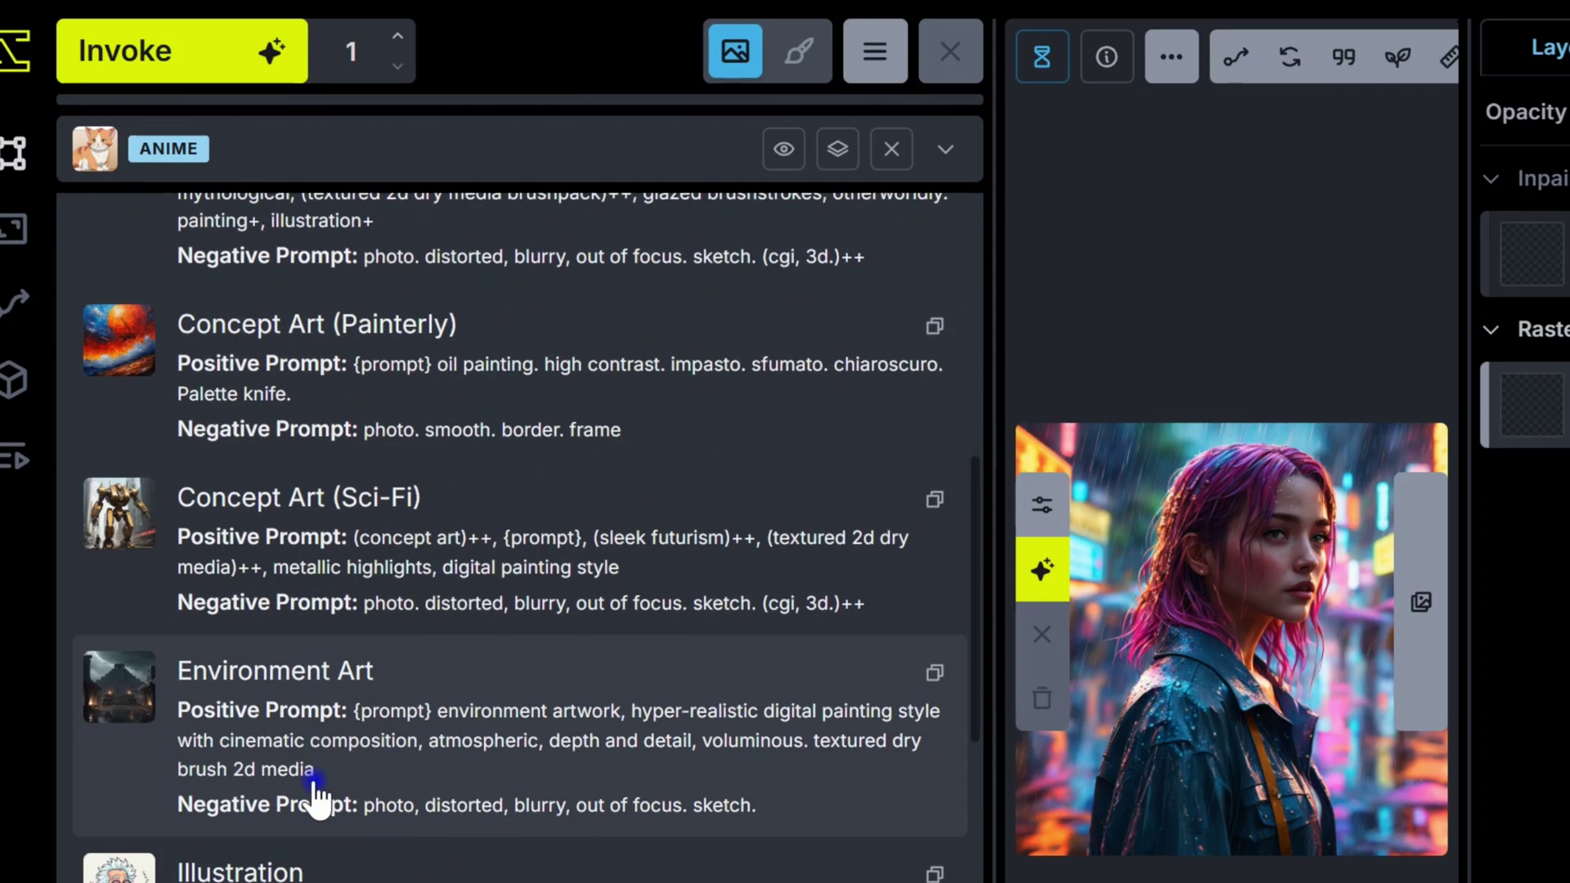
{"action": "left_click", "coordinate": [317, 869]}
{"action": "left_click", "coordinate": [495, 530]}
{"action": "left_click", "coordinate": [784, 149]}
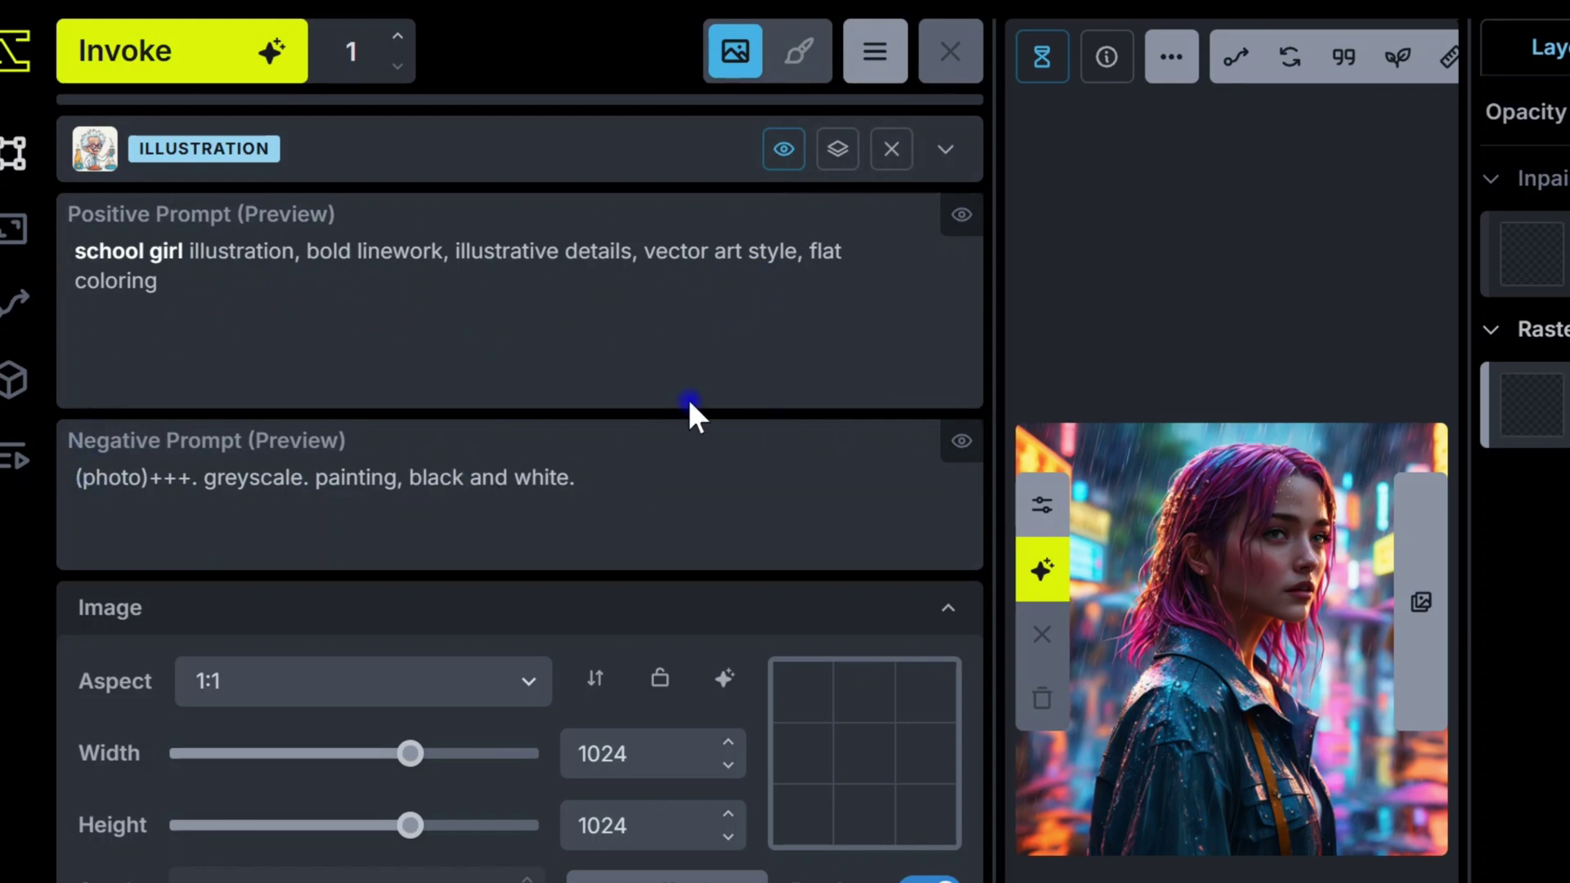
{"action": "left_click", "coordinate": [893, 149]}
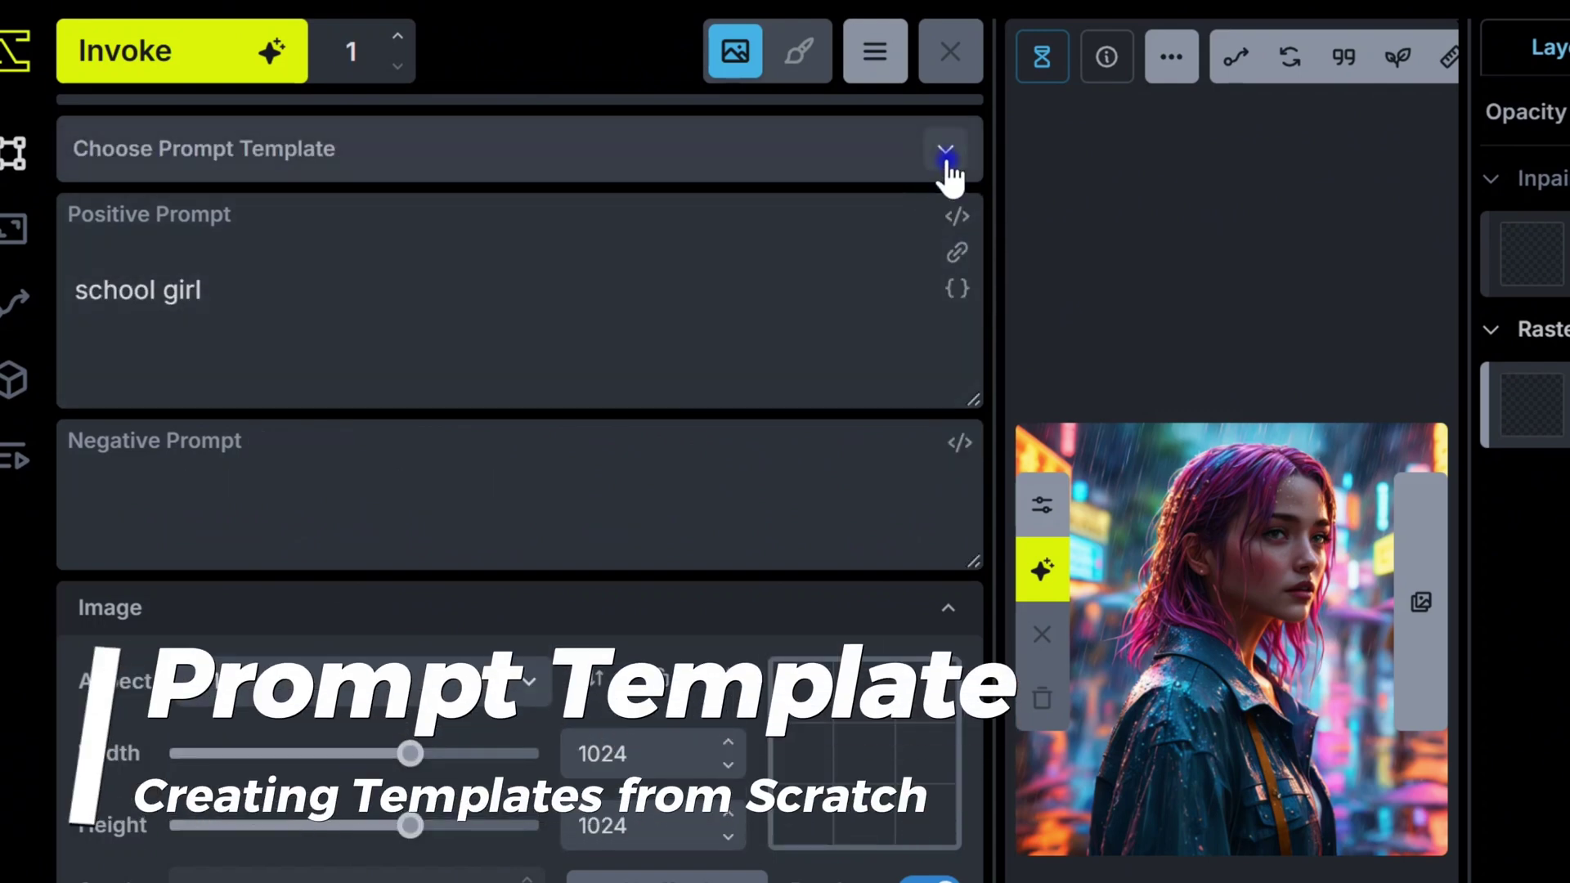
Open a blank Create Prompt Template form, try its Negative Prompt field, and close it unsaved.
{"action": "left_click", "coordinate": [946, 155]}
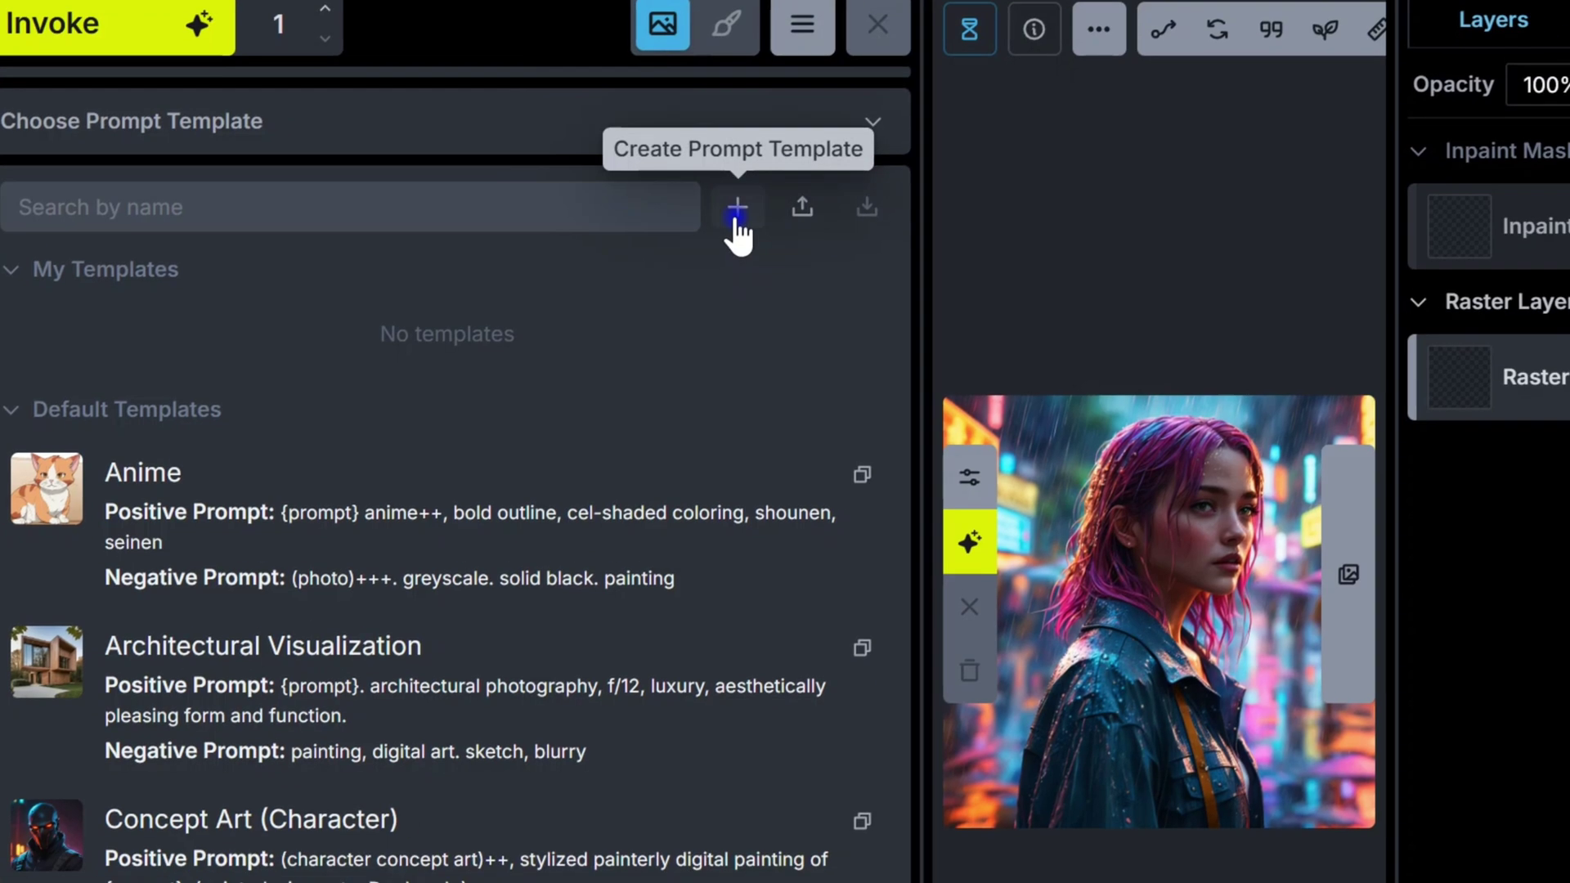
{"action": "left_click", "coordinate": [810, 238]}
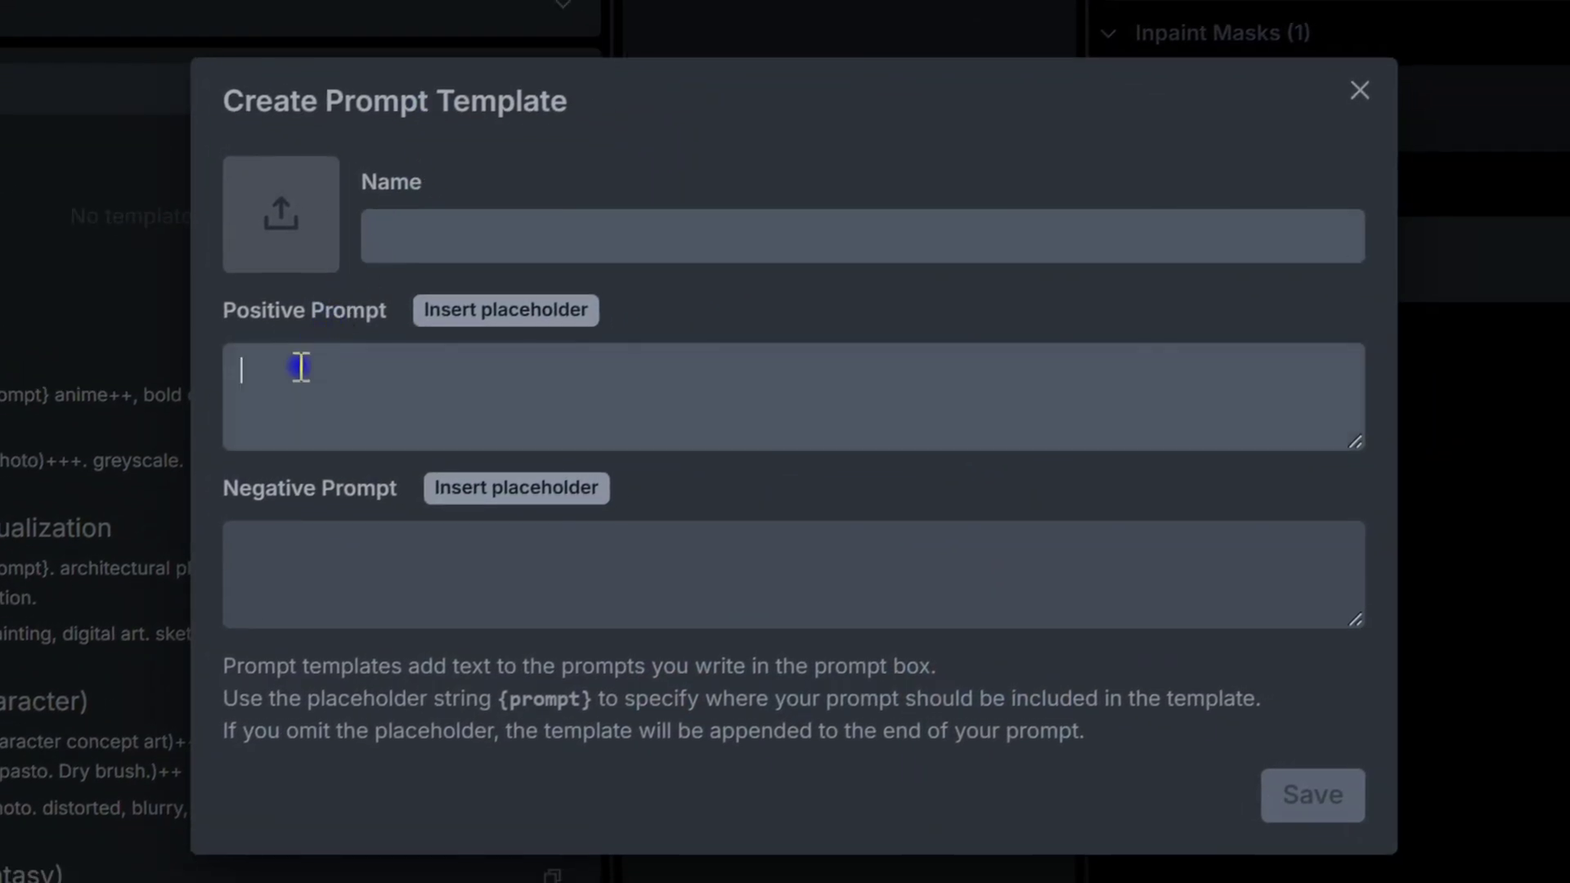
{"action": "left_click", "coordinate": [248, 575]}
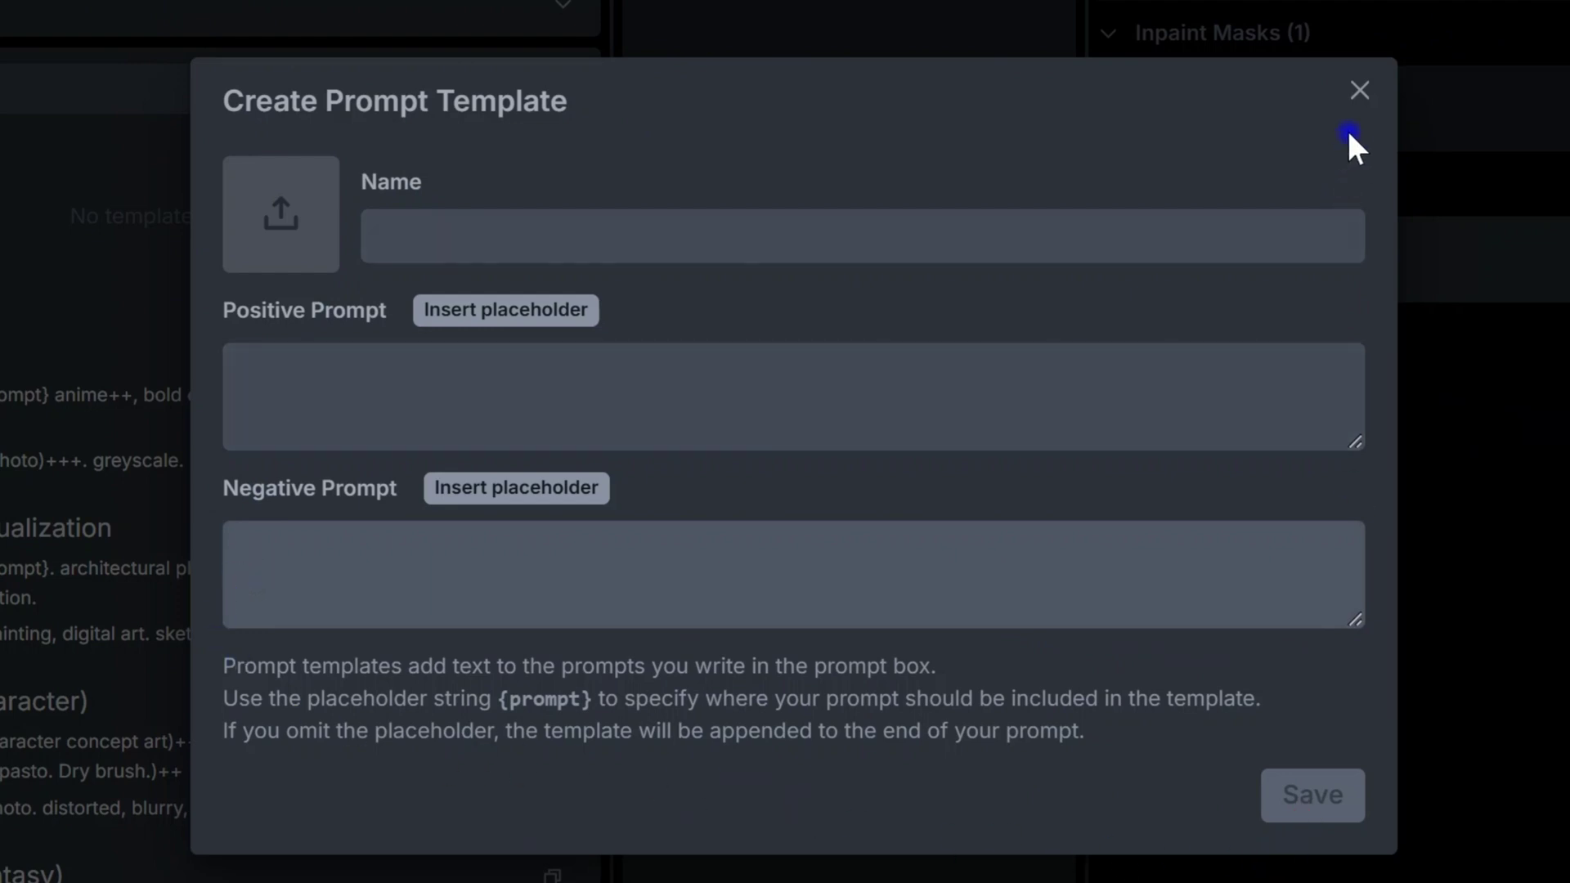
{"action": "left_click", "coordinate": [1362, 92]}
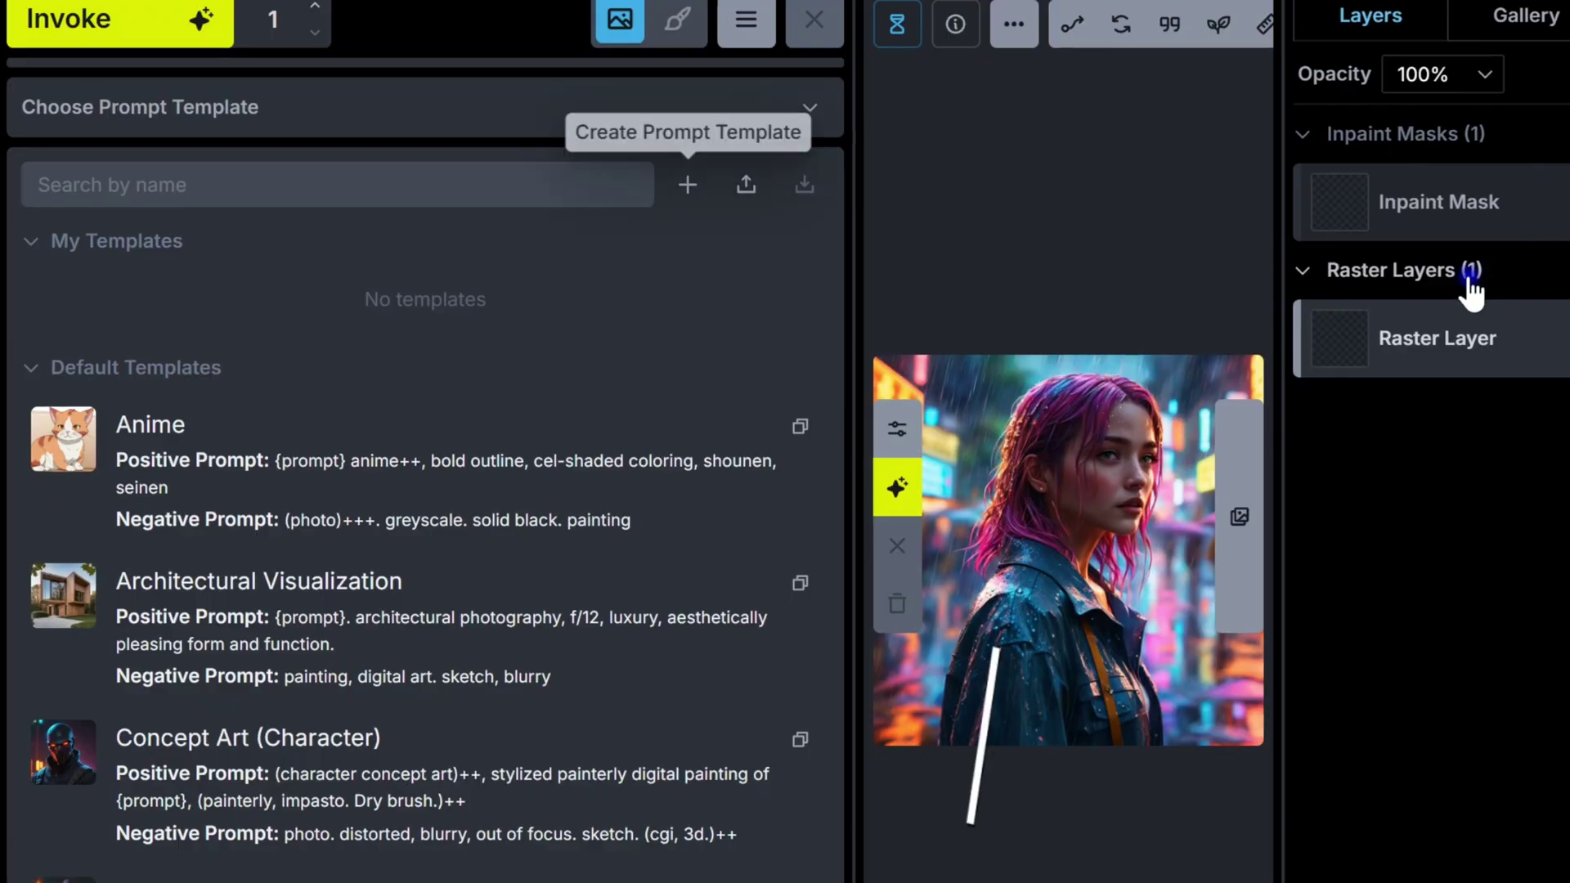
Create a prompt template from the generated image, name it 'neonpunk girl', and save it.
{"action": "left_click", "coordinate": [812, 106]}
{"action": "right_click", "coordinate": [1081, 549]}
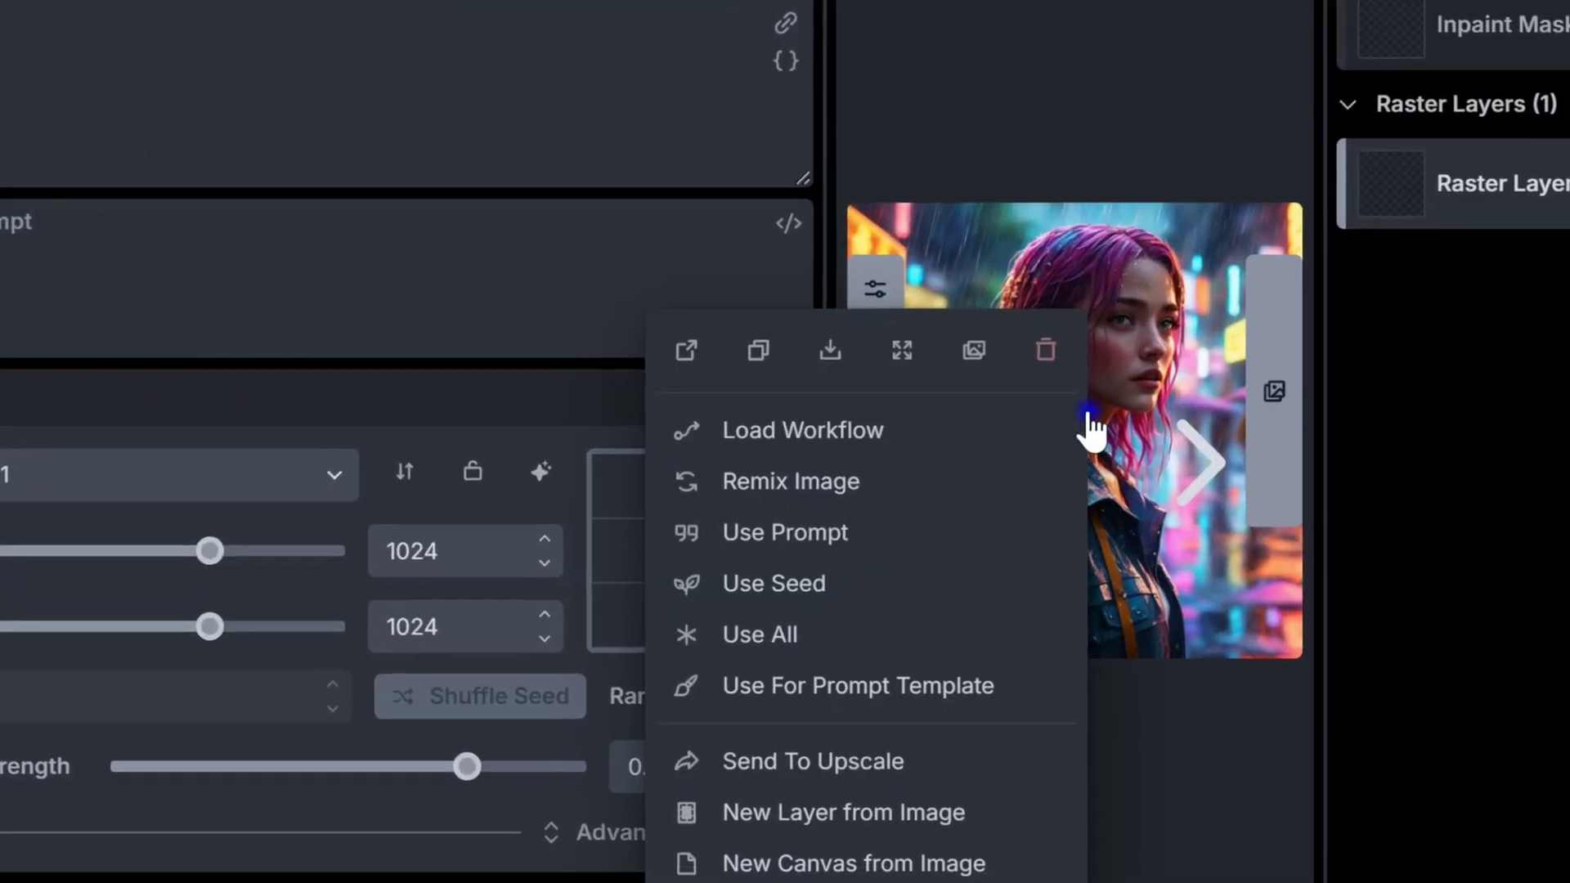
{"action": "left_click", "coordinate": [873, 675]}
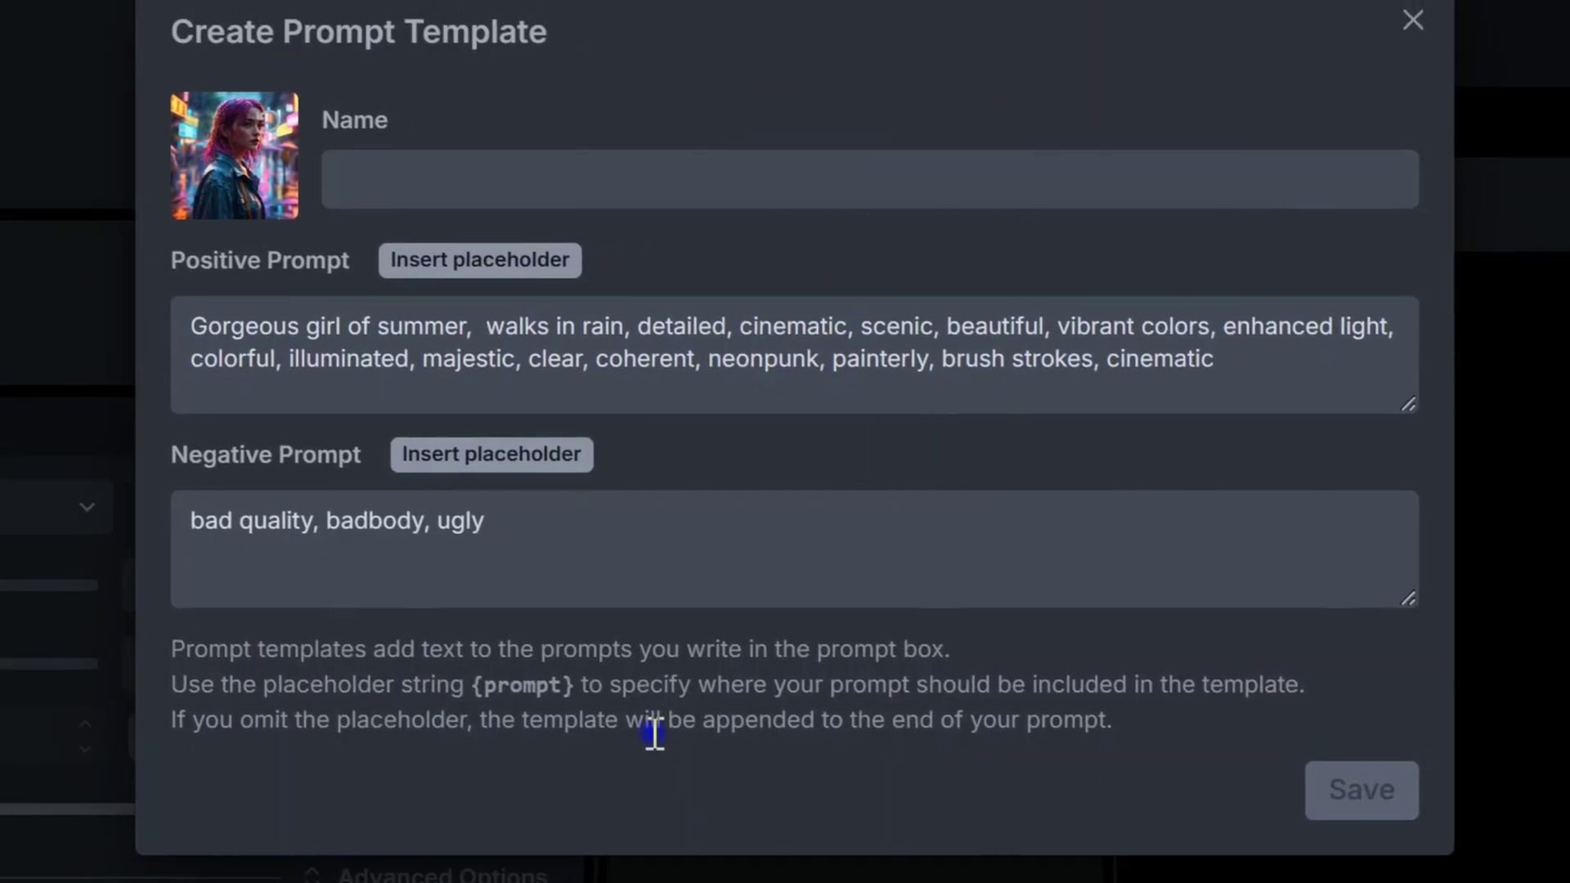
{"action": "left_click", "coordinate": [421, 172]}
{"action": "type", "text": "neonpunk girl"}
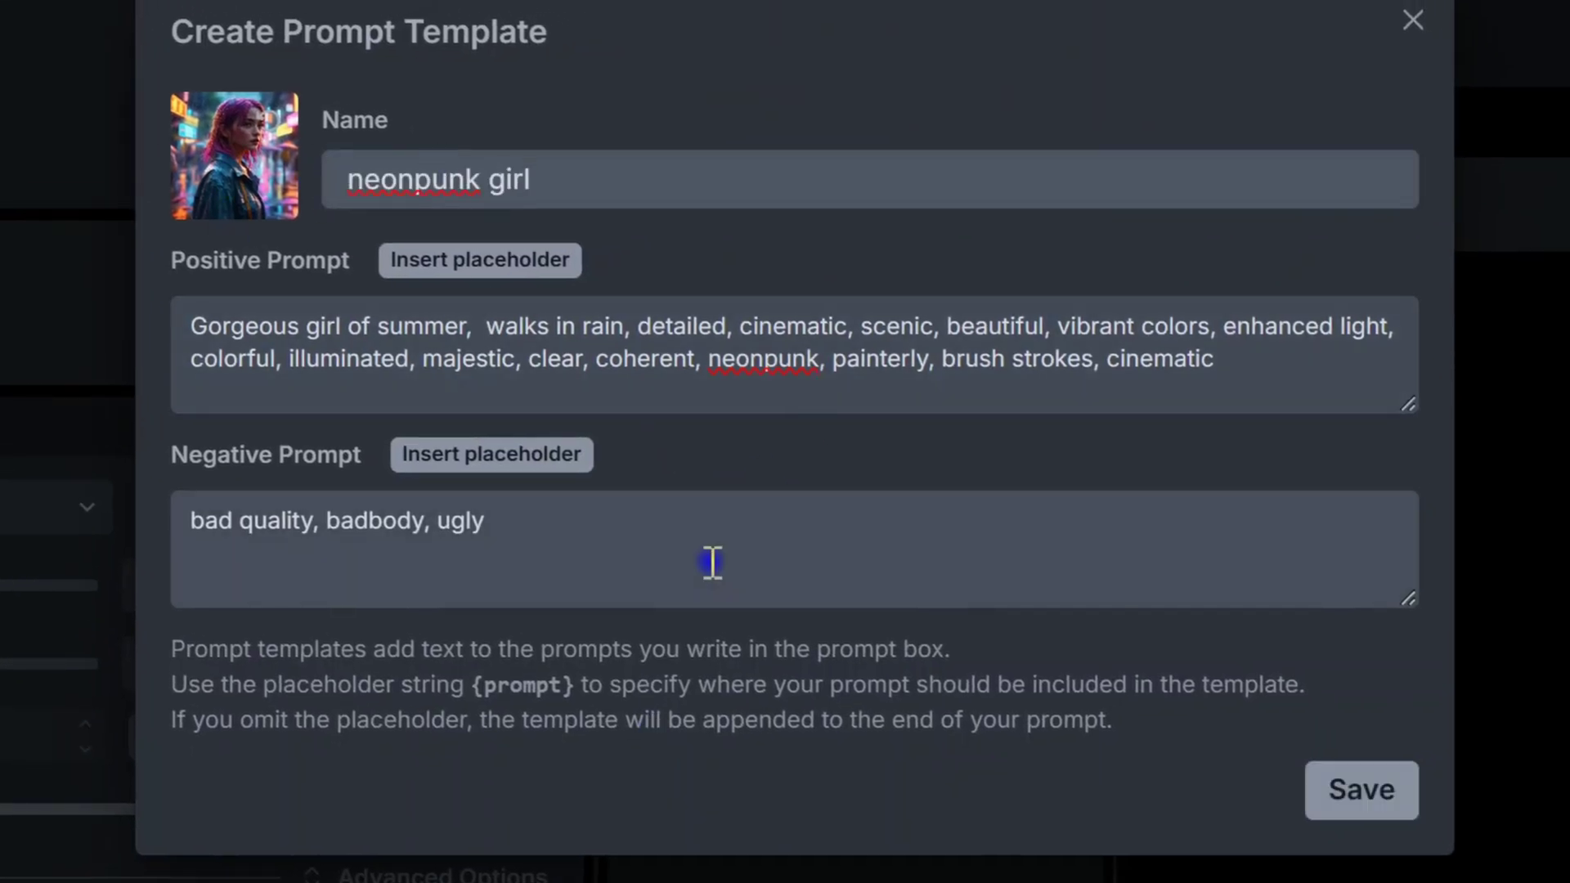
{"action": "left_click", "coordinate": [1355, 791]}
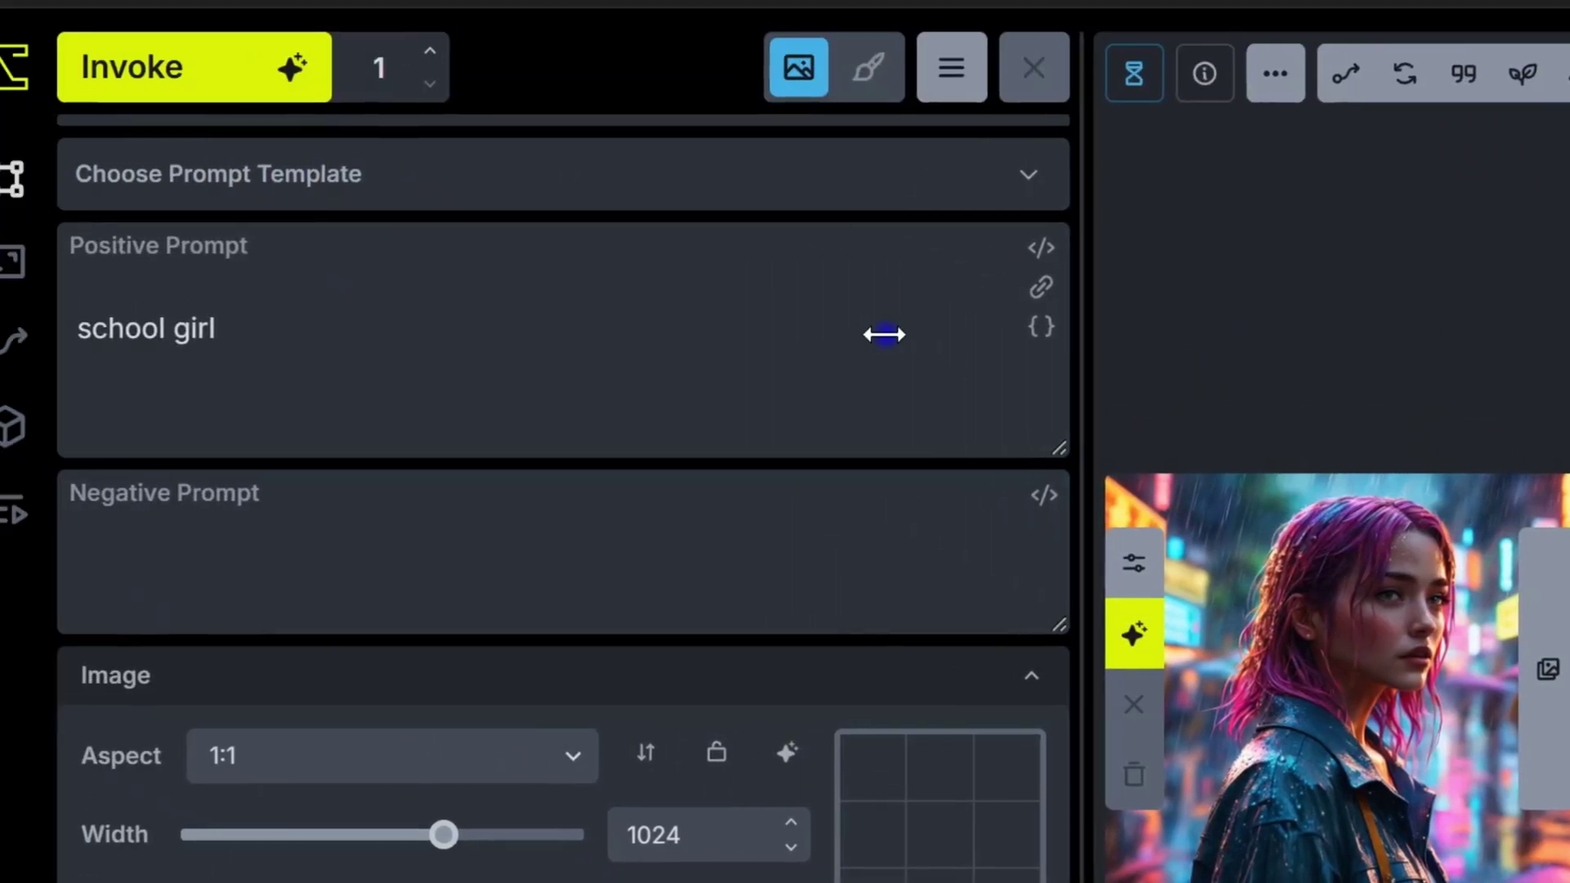
{"action": "left_click", "coordinate": [1028, 176]}
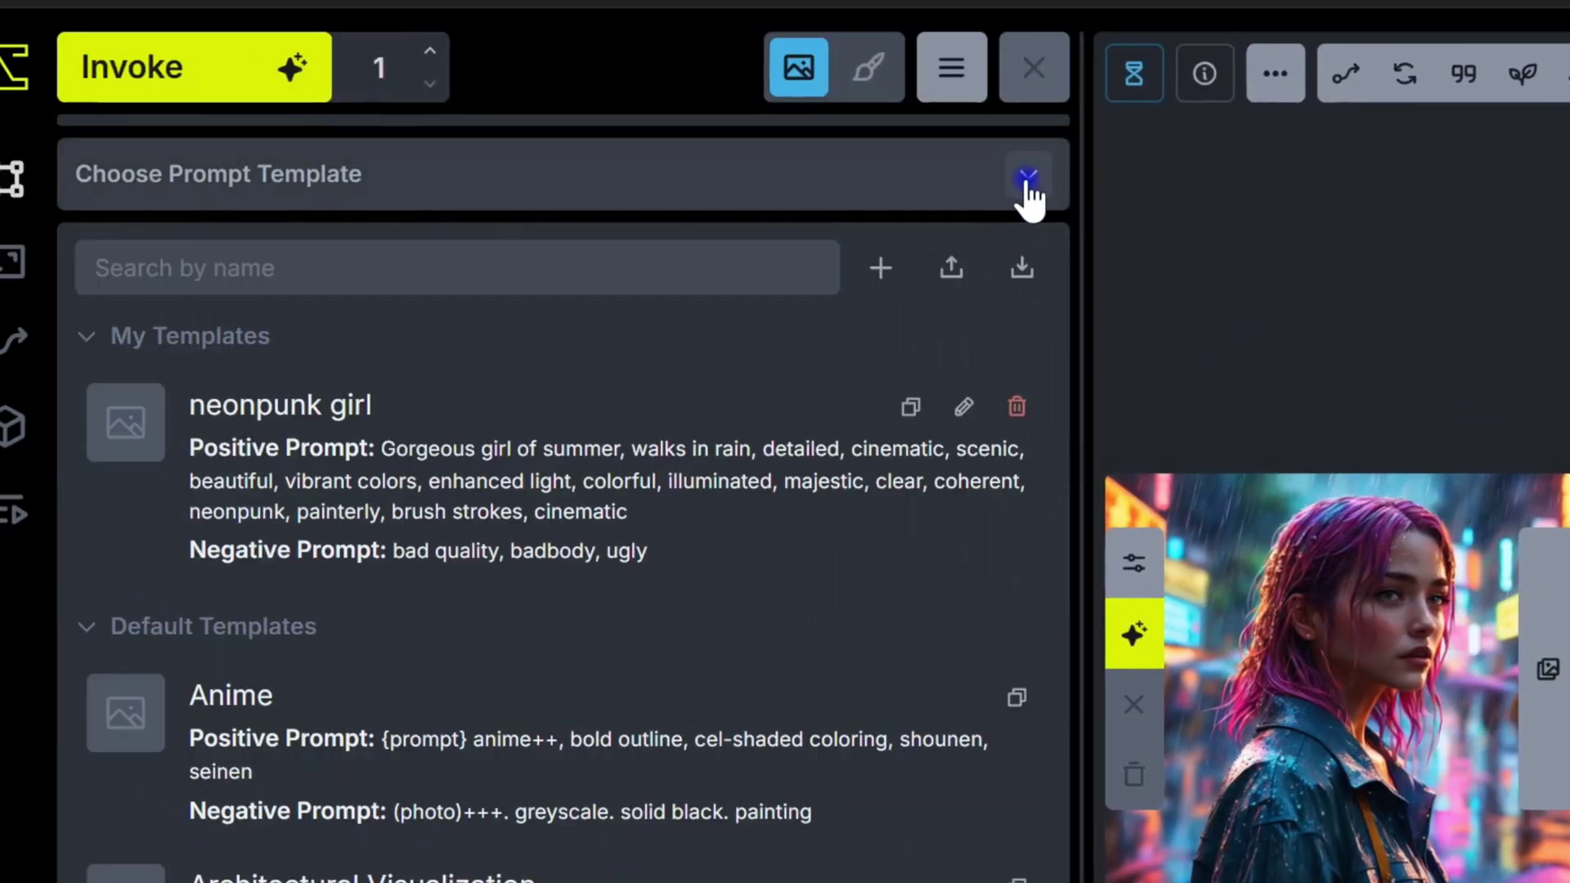
{"action": "mouse_move", "coordinate": [156, 448]}
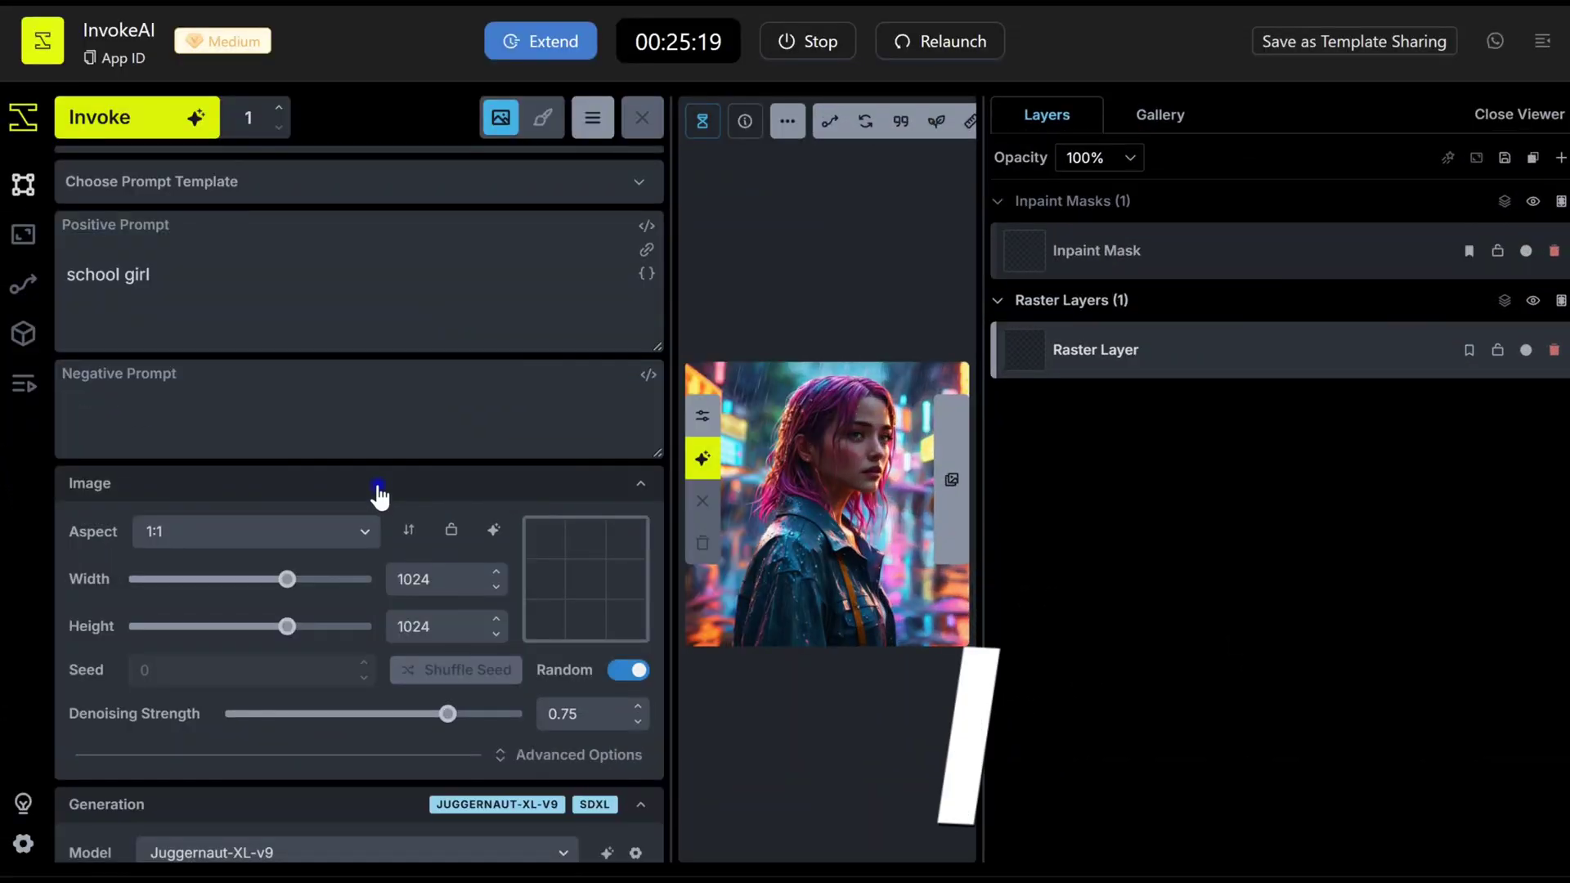
Set the image to 960 × 1024 and fix the seed at 2 with Random off.
{"action": "scroll", "coordinate": [386, 489], "scroll_direction": "down", "scroll_amount": 2}
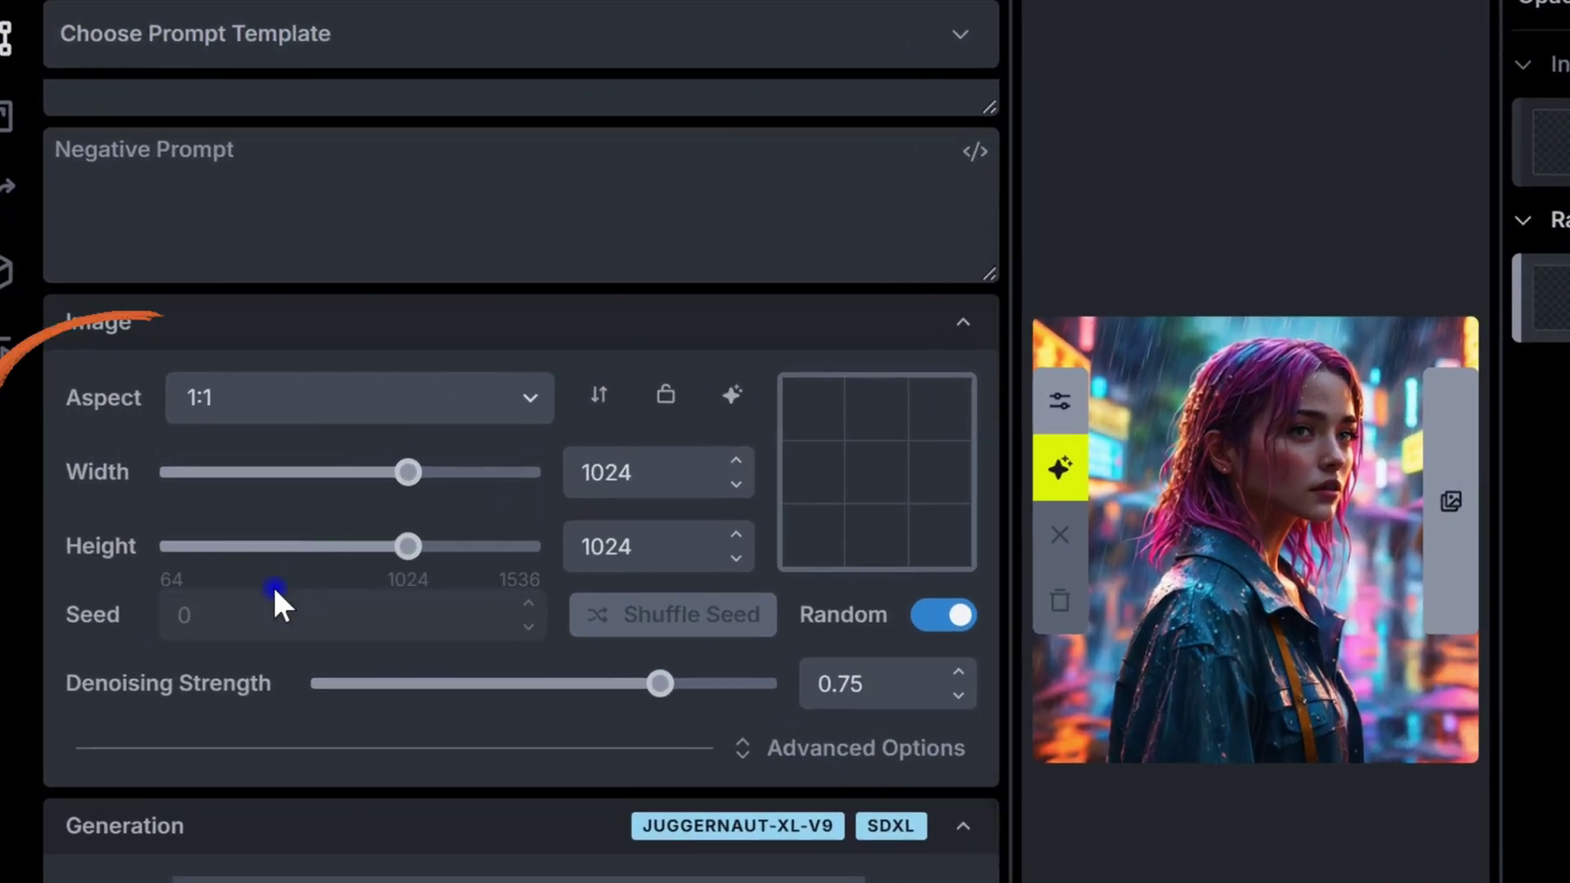
{"action": "scroll", "coordinate": [530, 199], "scroll_direction": "down", "scroll_amount": 3}
{"action": "left_click", "coordinate": [530, 207]}
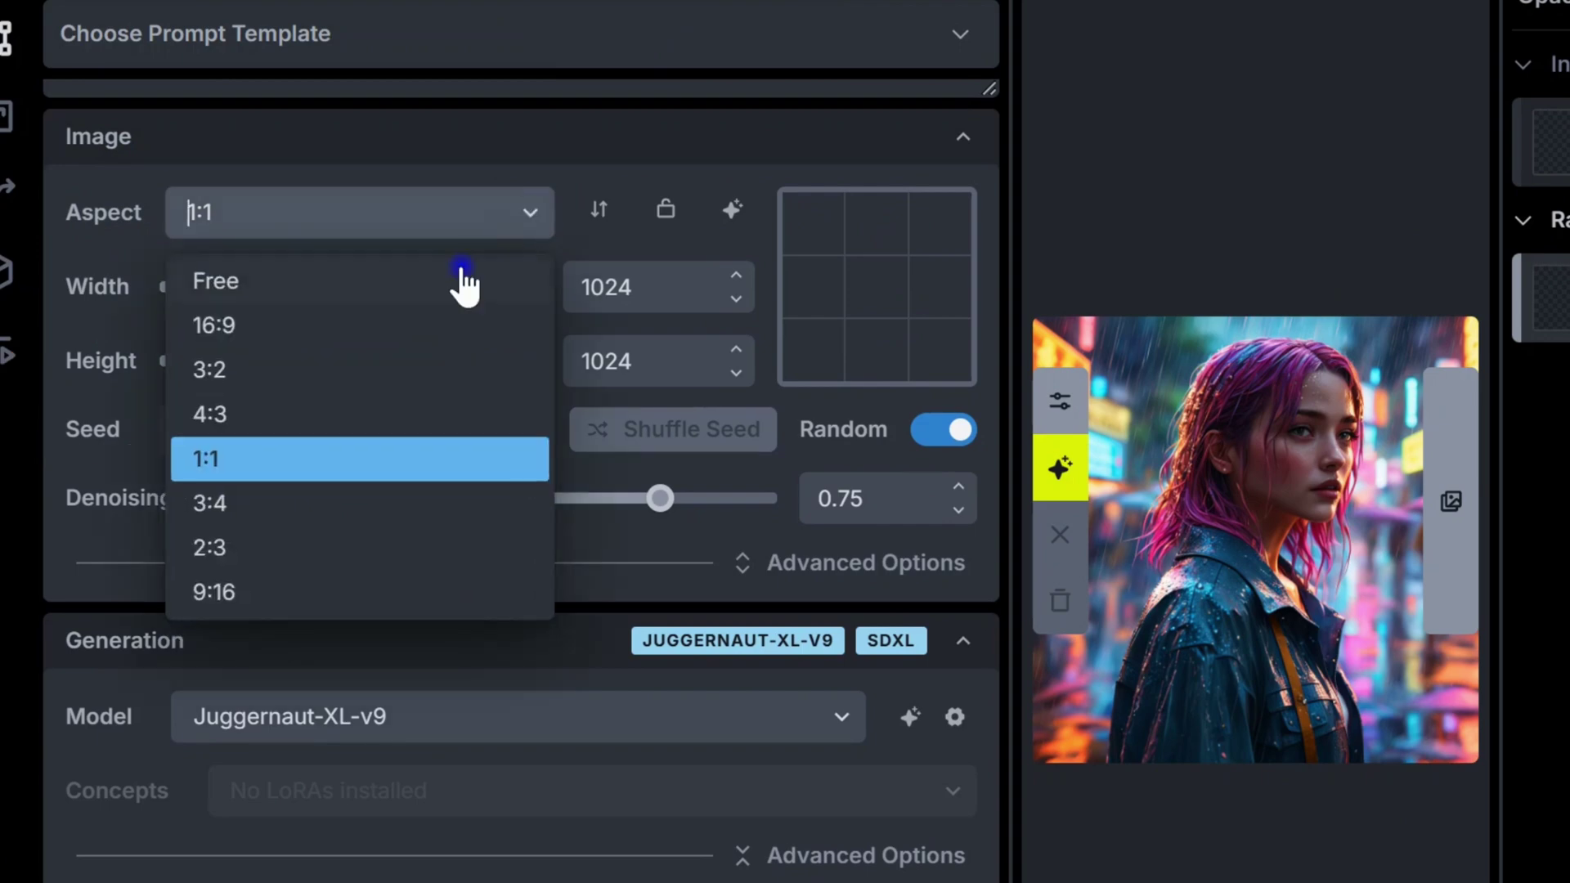
{"action": "left_click", "coordinate": [262, 592]}
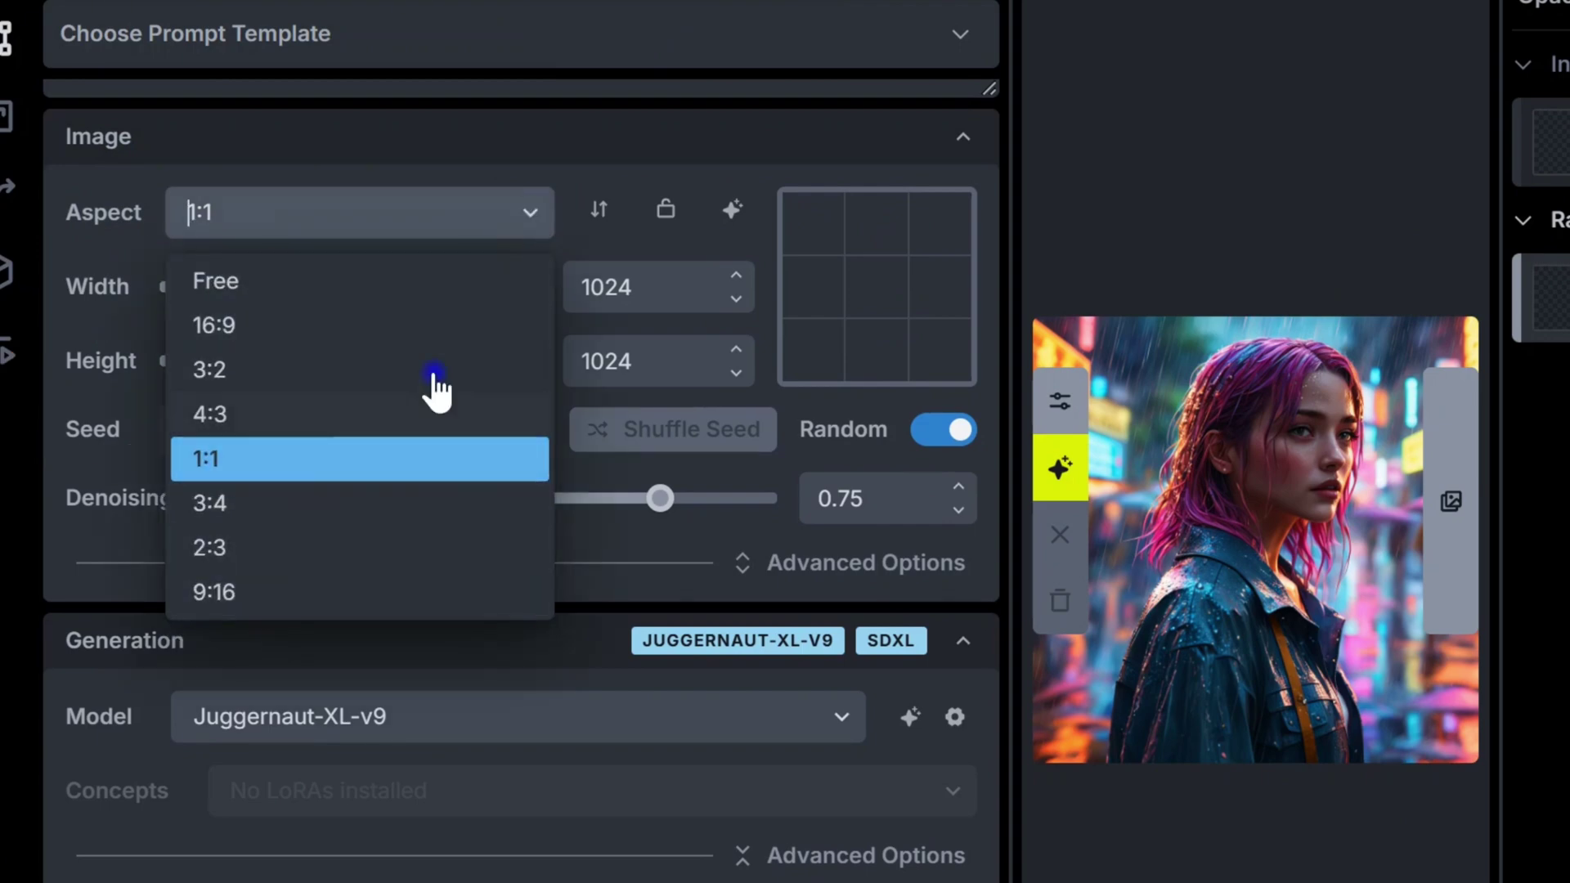
{"action": "left_click", "coordinate": [599, 211]}
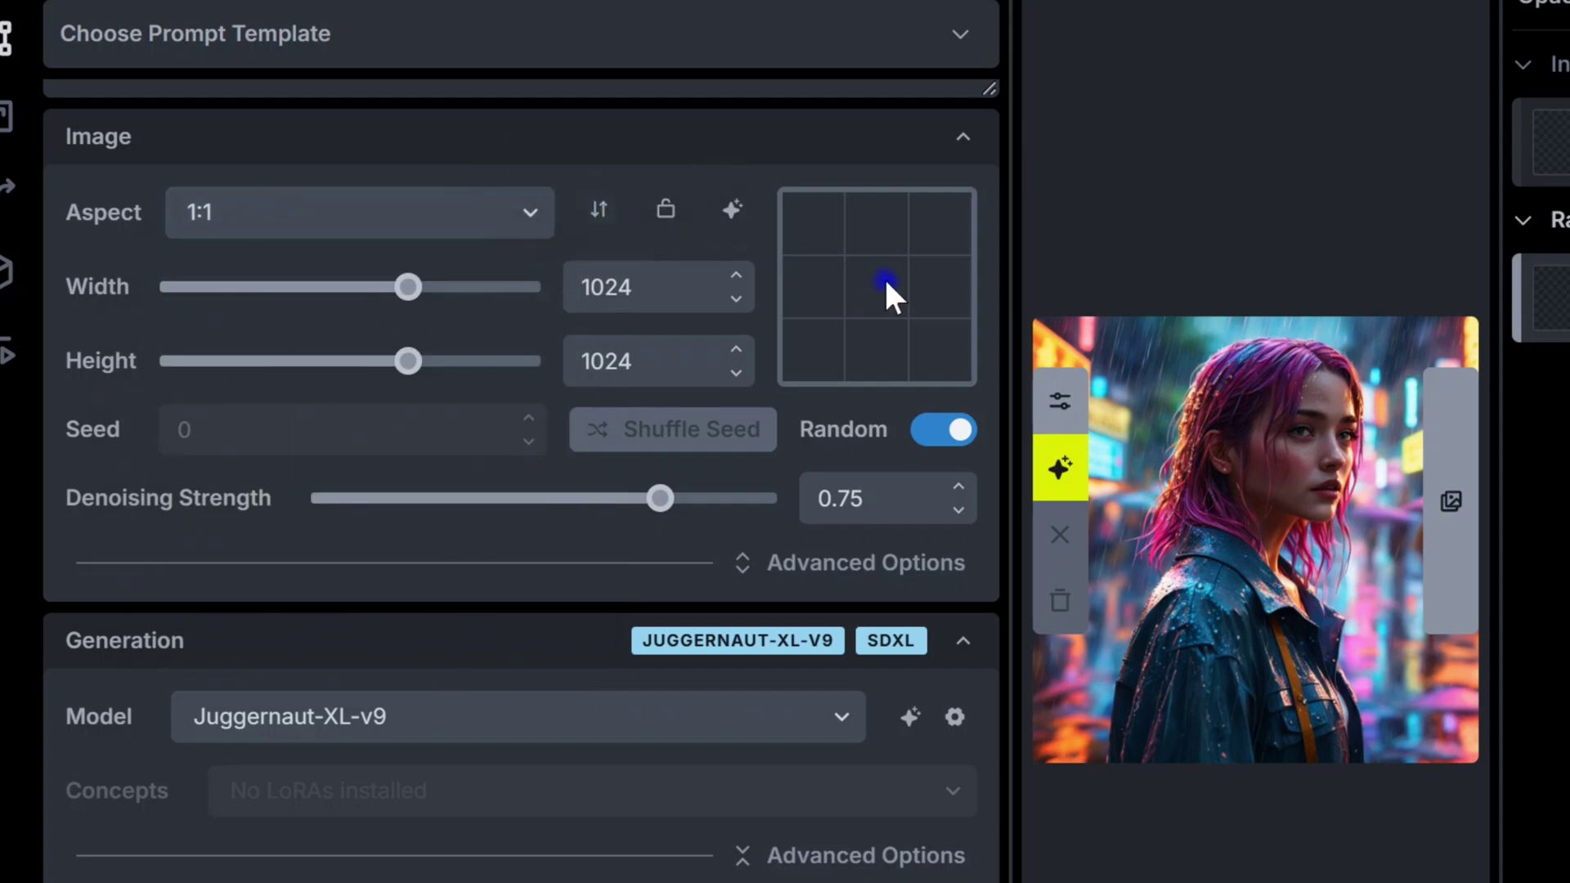
{"action": "mouse_move", "coordinate": [408, 294]}
{"action": "left_mouse_down"}
{"action": "mouse_move", "coordinate": [327, 293]}
{"action": "mouse_move", "coordinate": [512, 290]}
{"action": "mouse_move", "coordinate": [243, 291]}
{"action": "mouse_move", "coordinate": [386, 313]}
{"action": "left_mouse_up"}
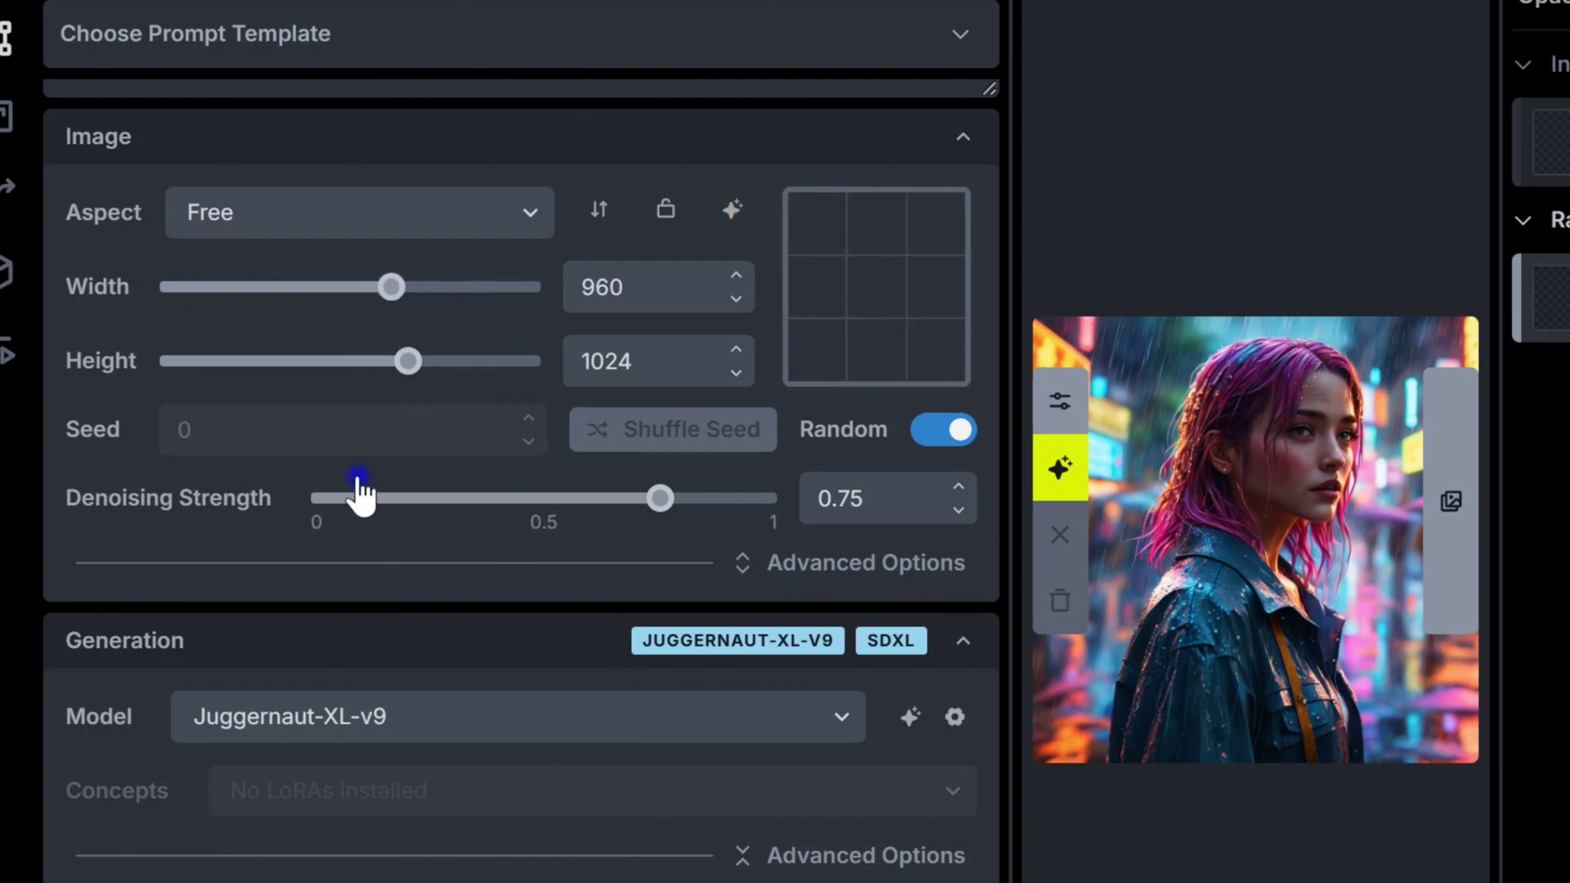
{"action": "left_click", "coordinate": [936, 432]}
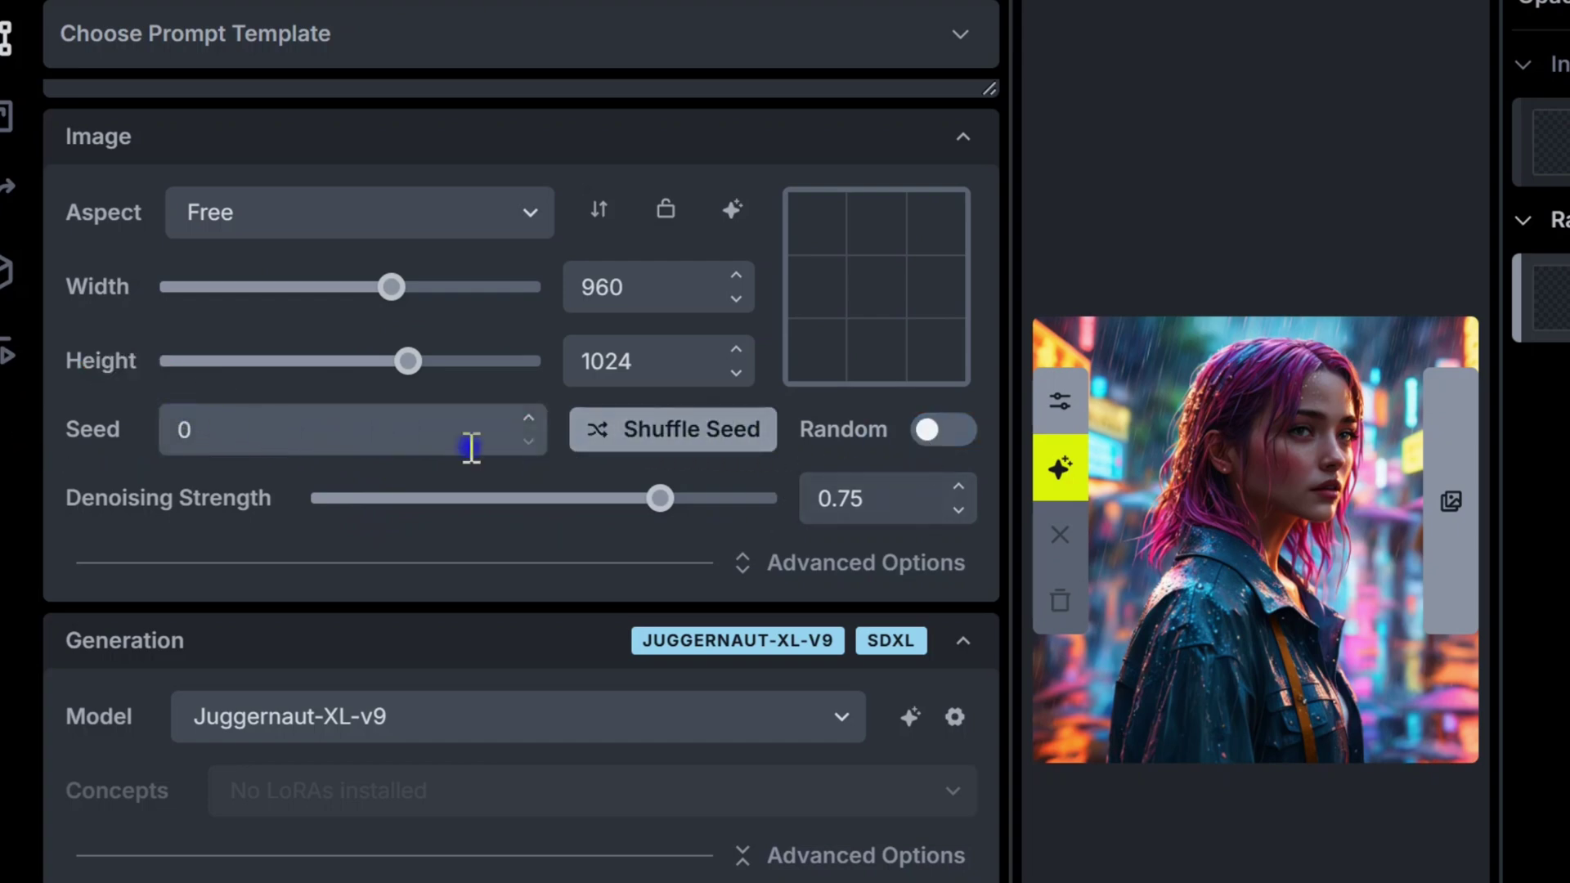
{"action": "left_click", "coordinate": [530, 421]}
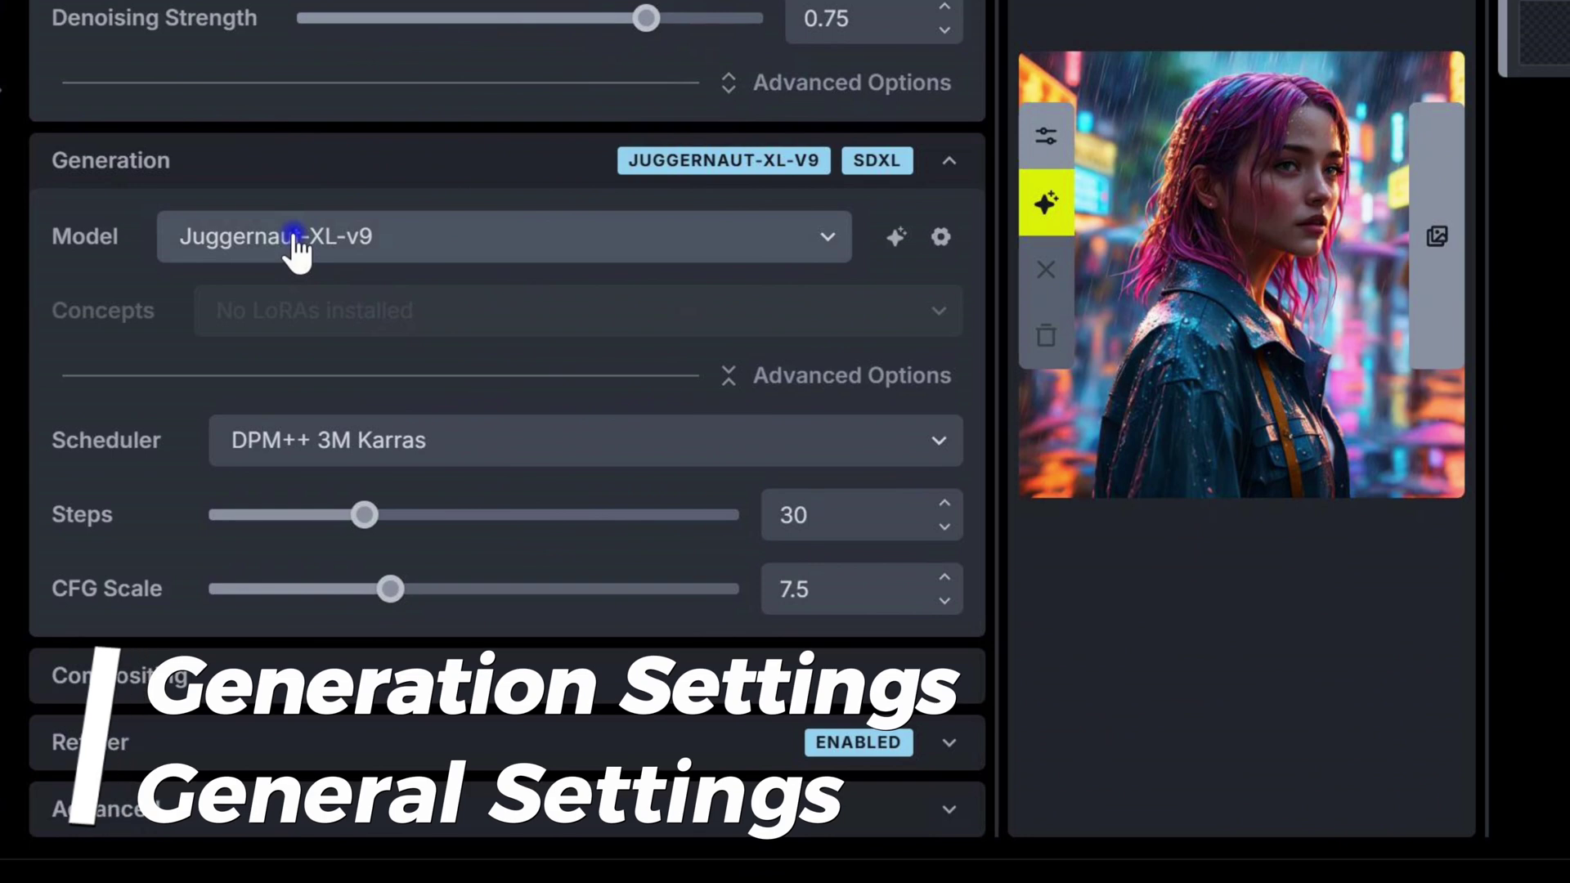
Keep Juggernaut-XL-v9 as the model and switch the scheduler to DPM++ 2M Karras.
{"action": "left_click", "coordinate": [822, 237]}
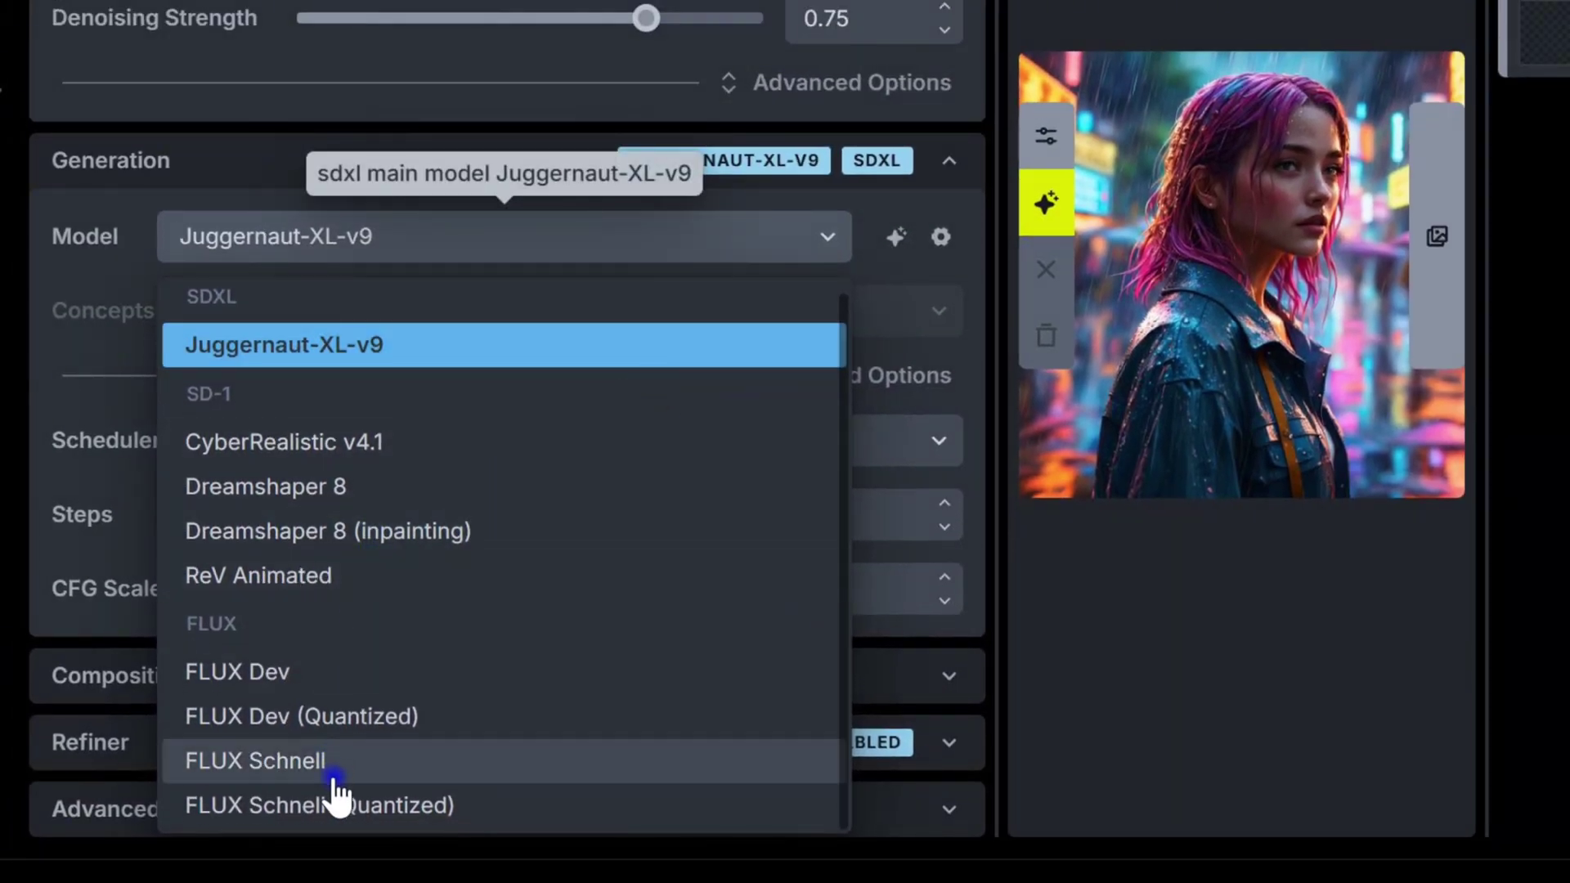
{"action": "left_click", "coordinate": [347, 360]}
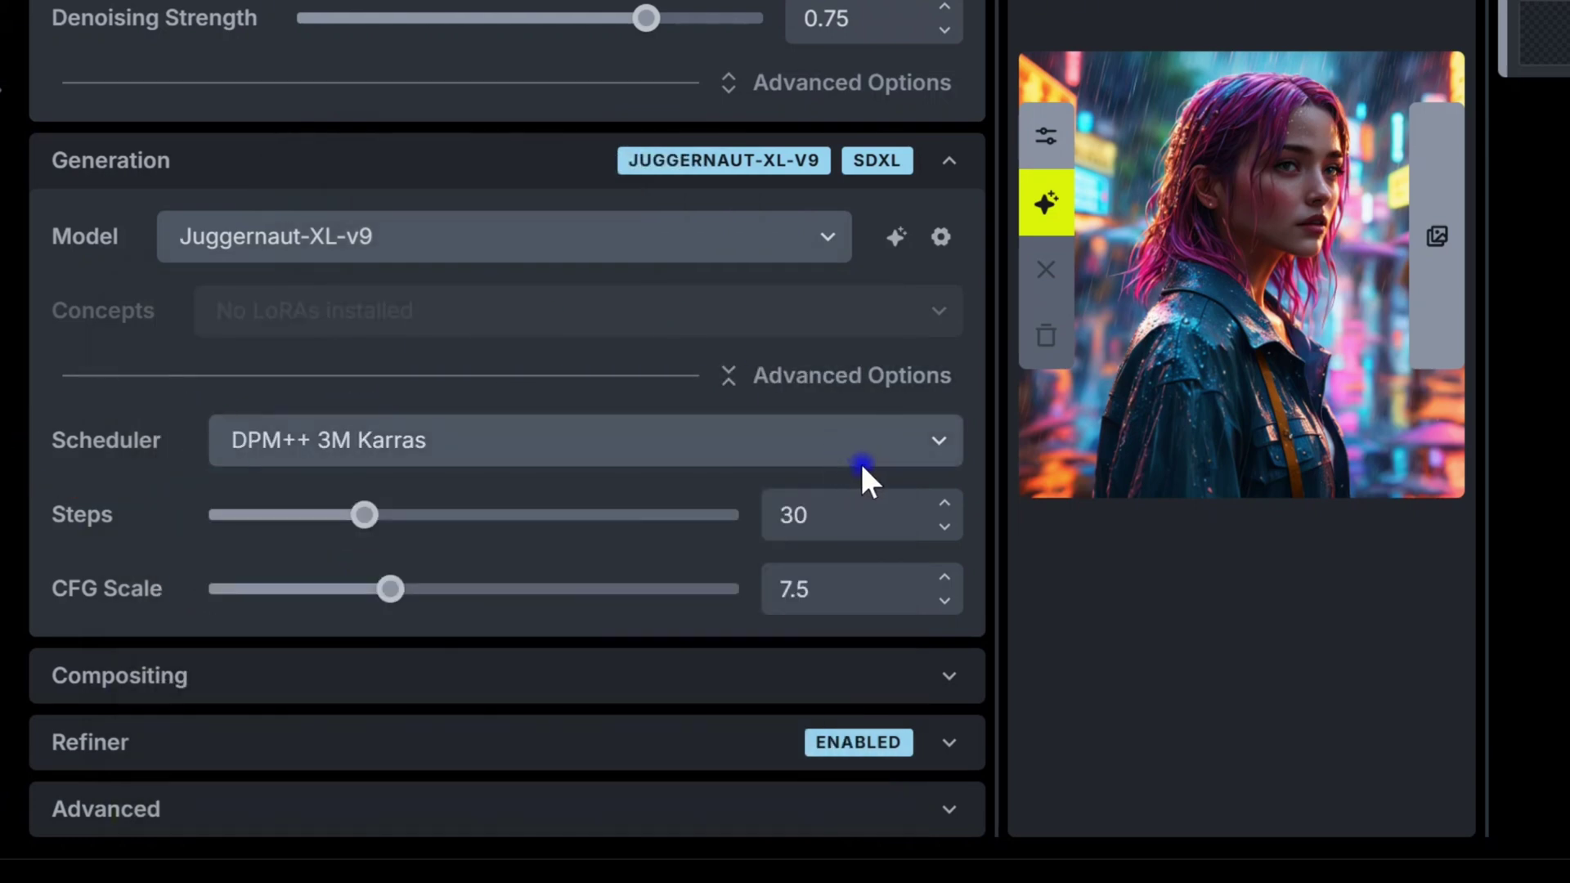
{"action": "left_click", "coordinate": [934, 444]}
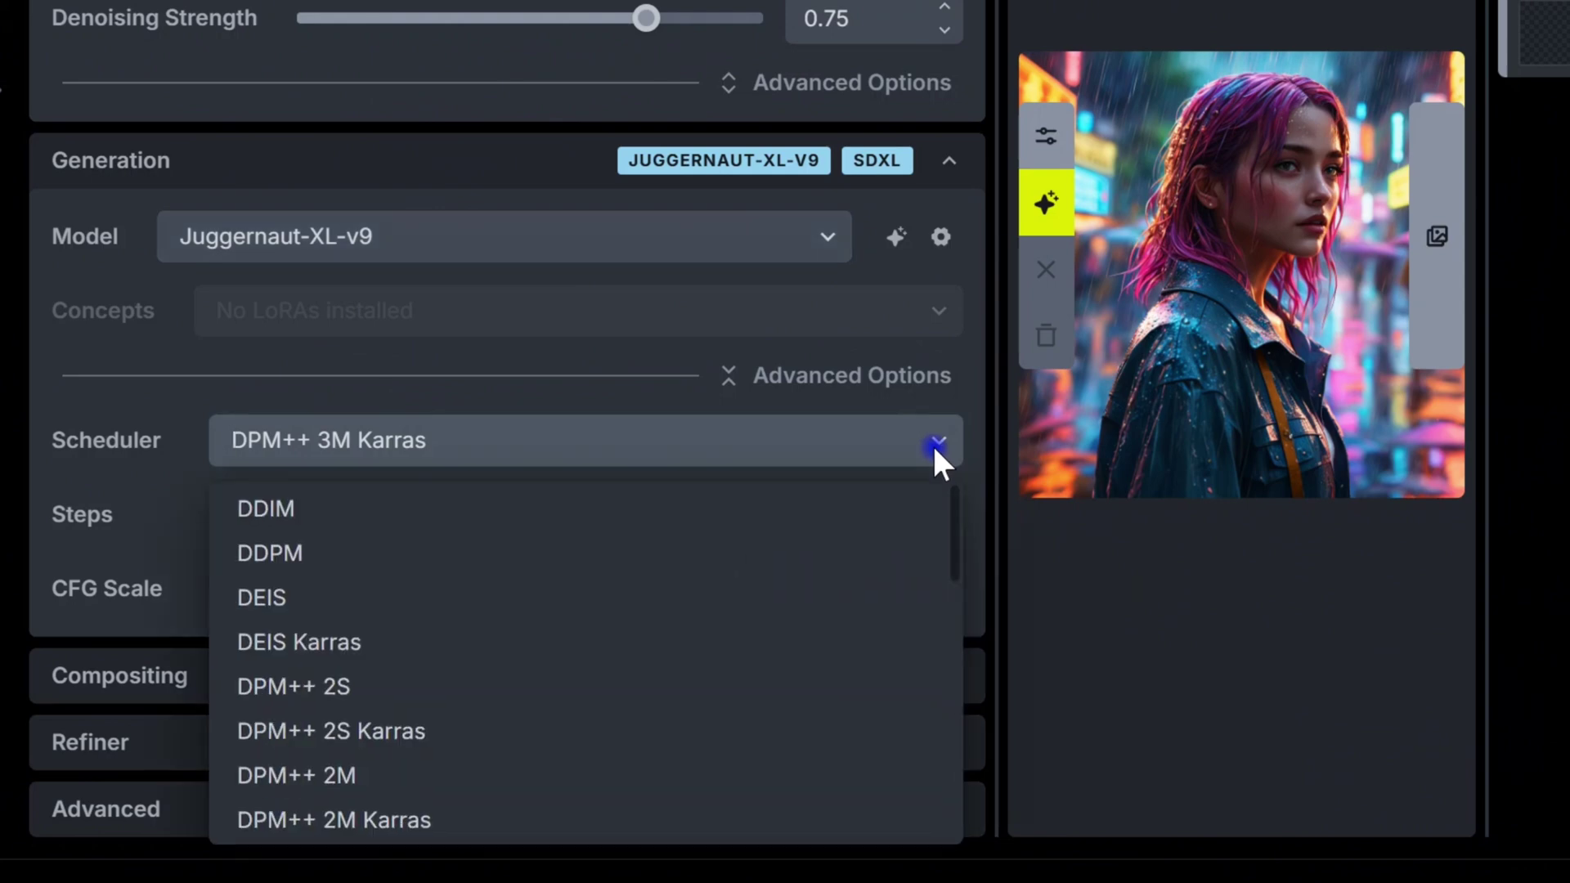
{"action": "left_click", "coordinate": [607, 516]}
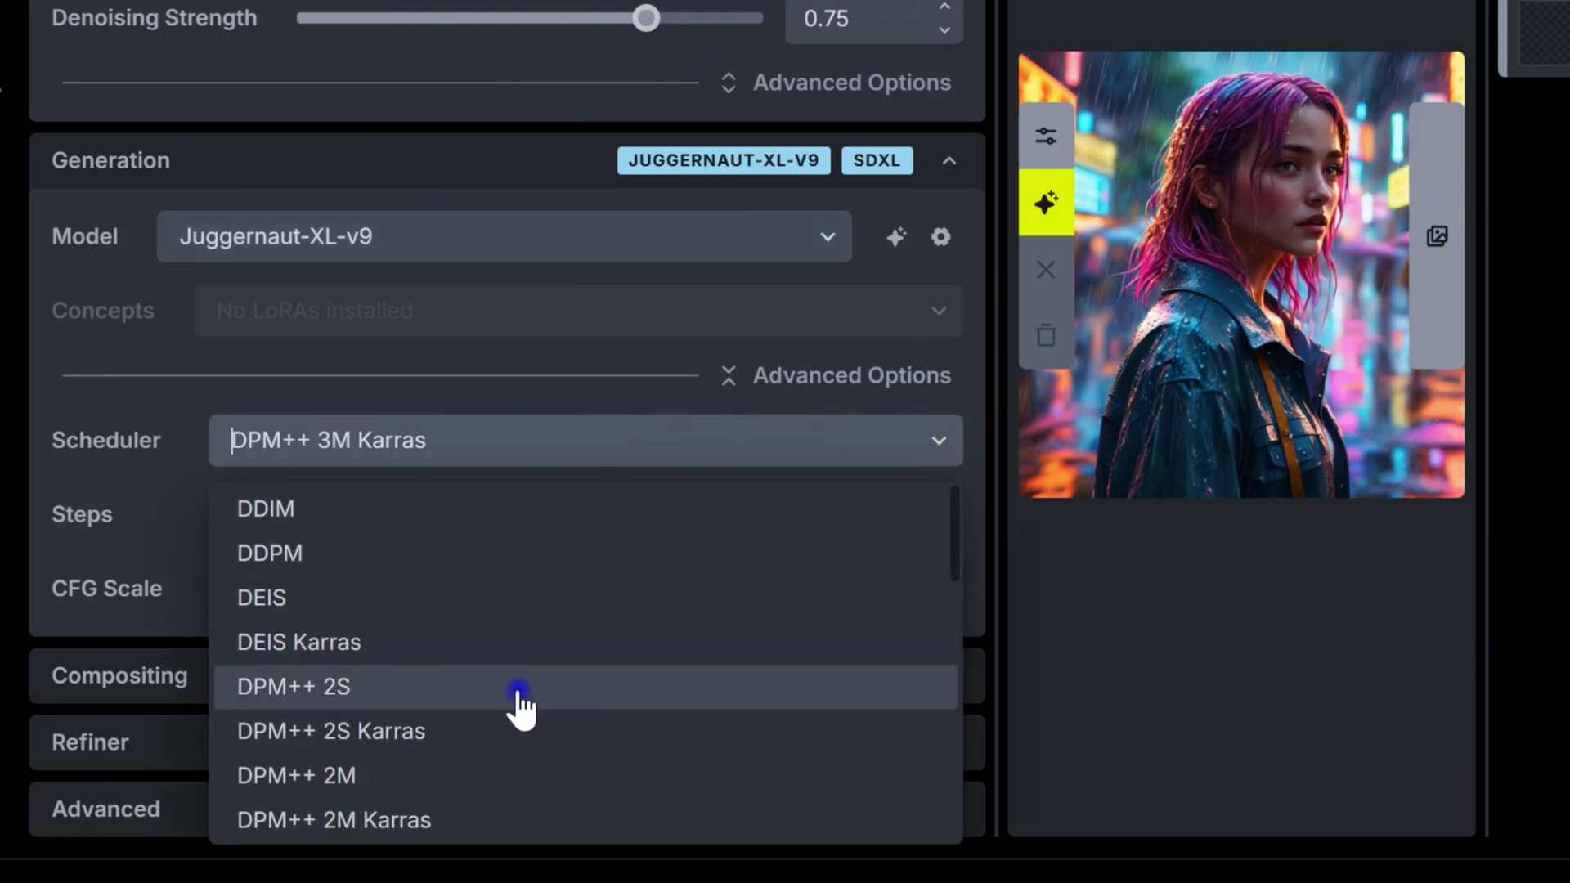
{"action": "left_click", "coordinate": [449, 826]}
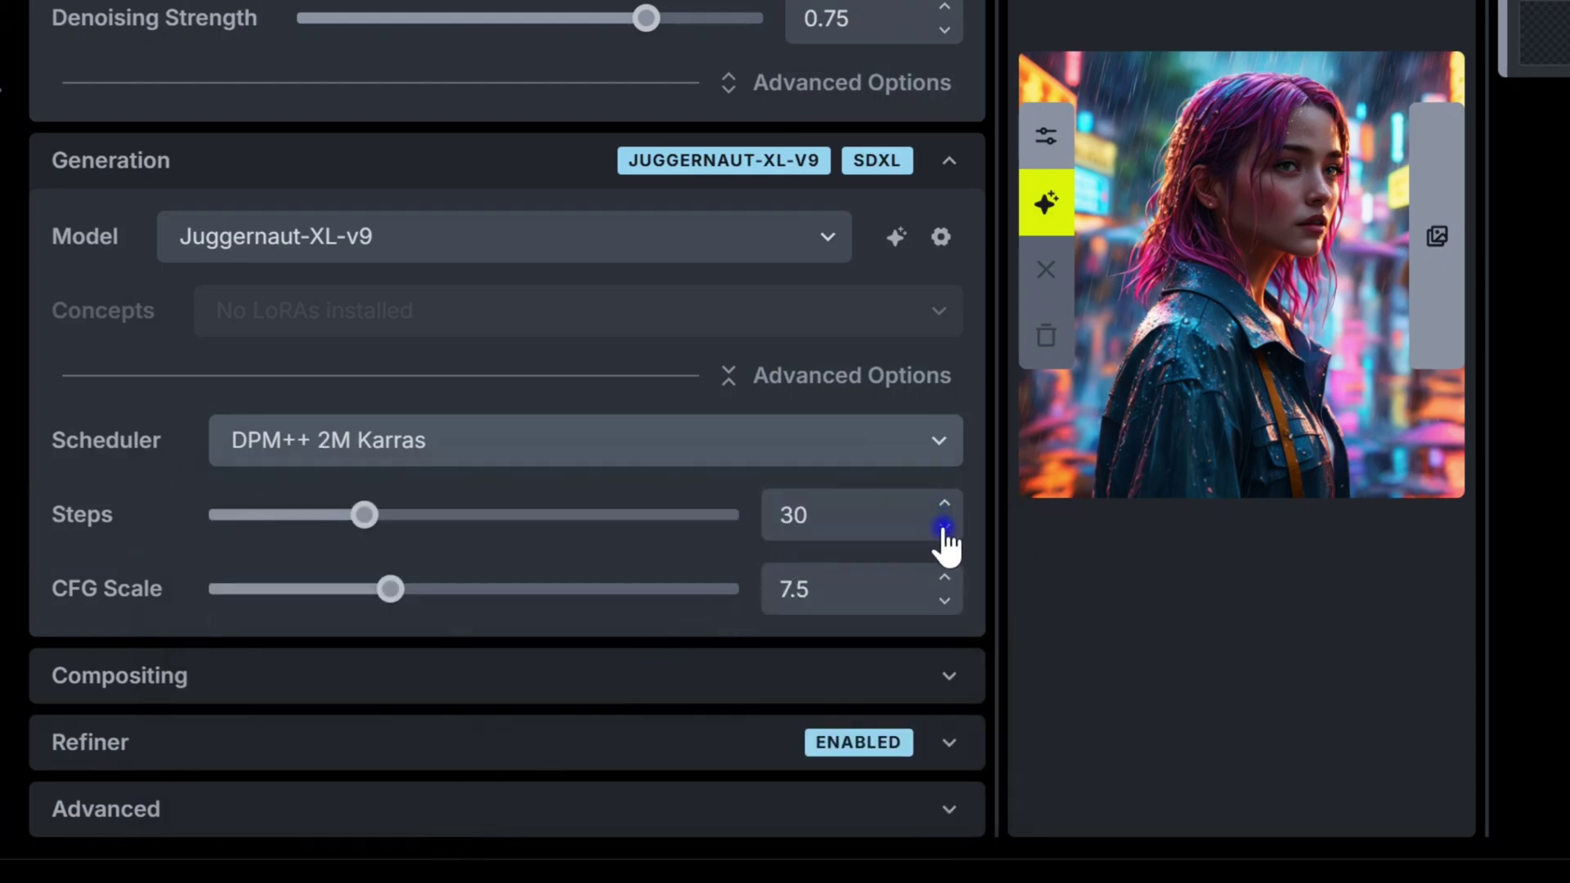
Set 30 steps and CFG scale 7.5, and inspect the Refiner and Advanced sections.
{"action": "mouse_move", "coordinate": [381, 527]}
{"action": "left_mouse_down"}
{"action": "mouse_move", "coordinate": [629, 530]}
{"action": "mouse_move", "coordinate": [382, 530]}
{"action": "mouse_move", "coordinate": [390, 545]}
{"action": "left_mouse_up"}
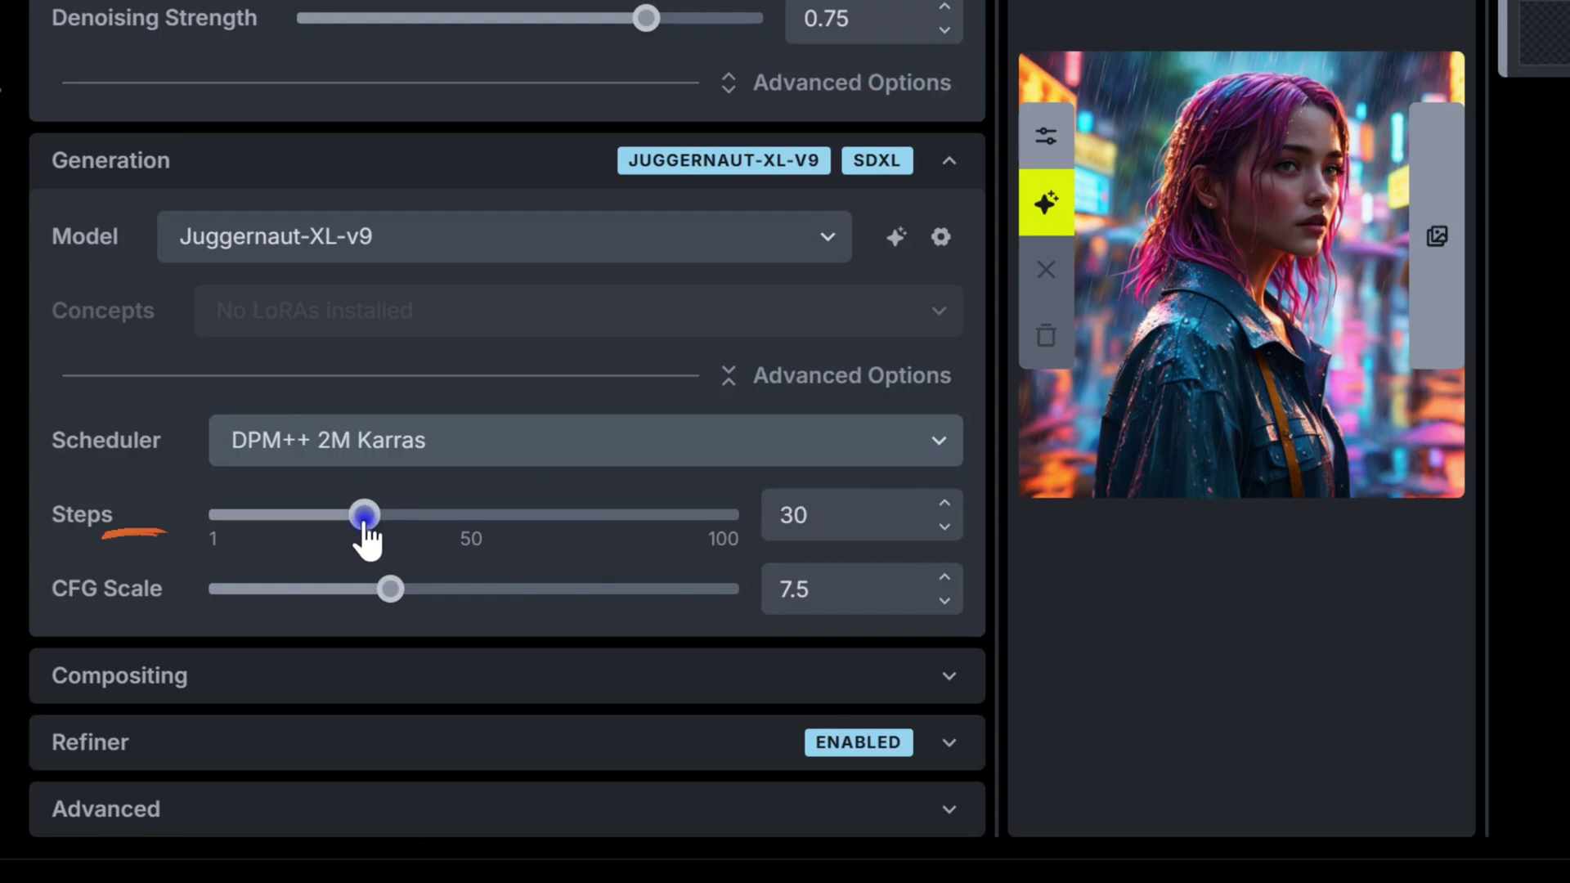
{"action": "mouse_move", "coordinate": [392, 589]}
{"action": "left_mouse_down"}
{"action": "mouse_move", "coordinate": [489, 591]}
{"action": "mouse_move", "coordinate": [367, 593]}
{"action": "mouse_move", "coordinate": [382, 606]}
{"action": "left_mouse_up"}
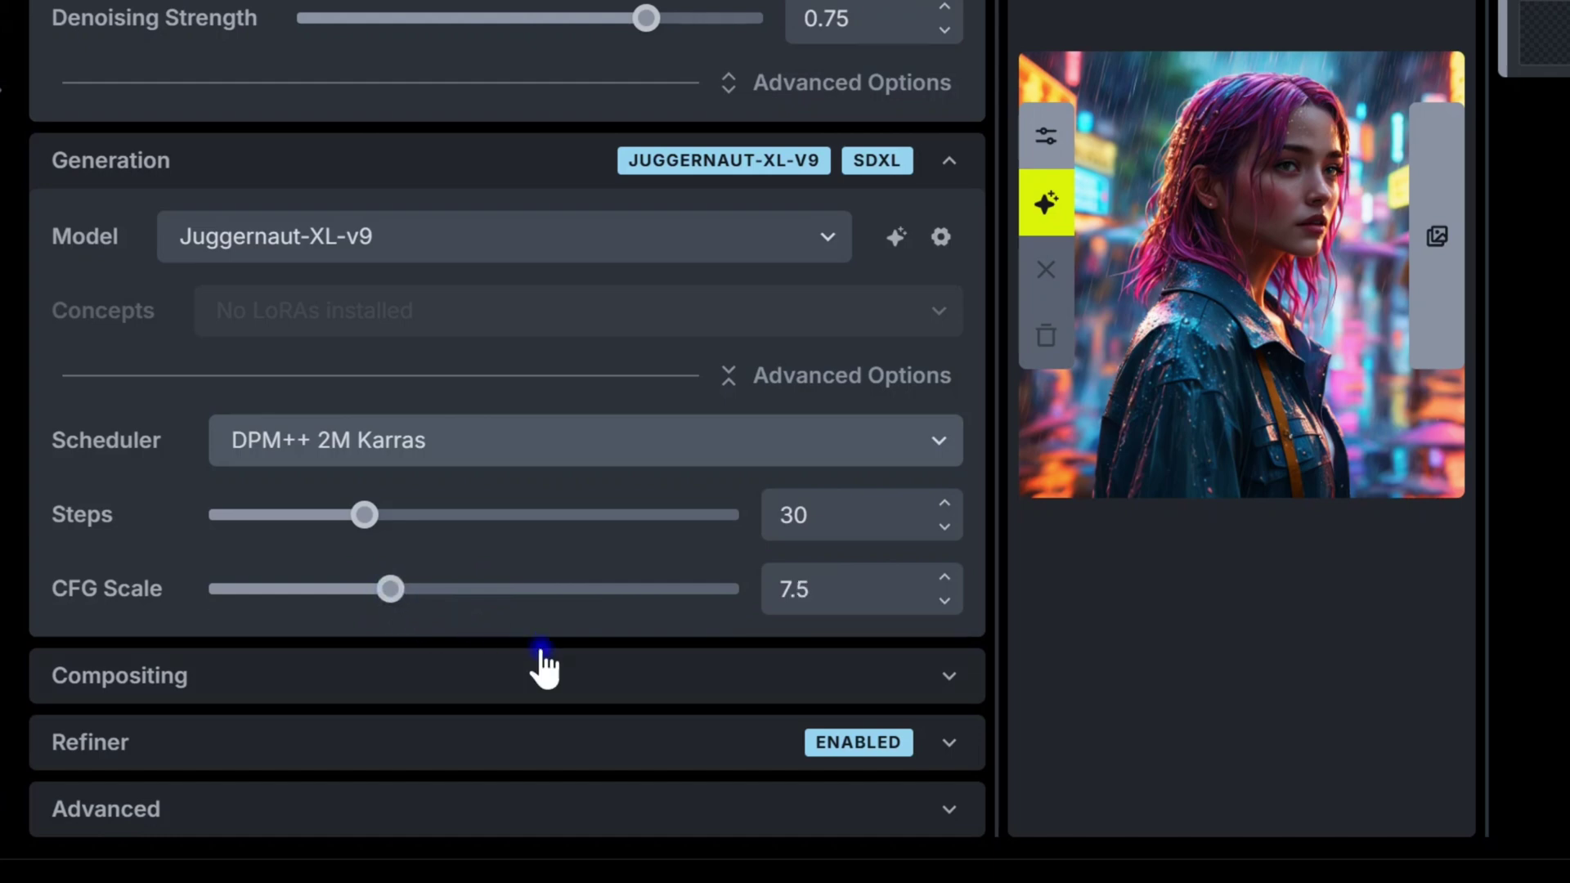
{"action": "left_click", "coordinate": [949, 744]}
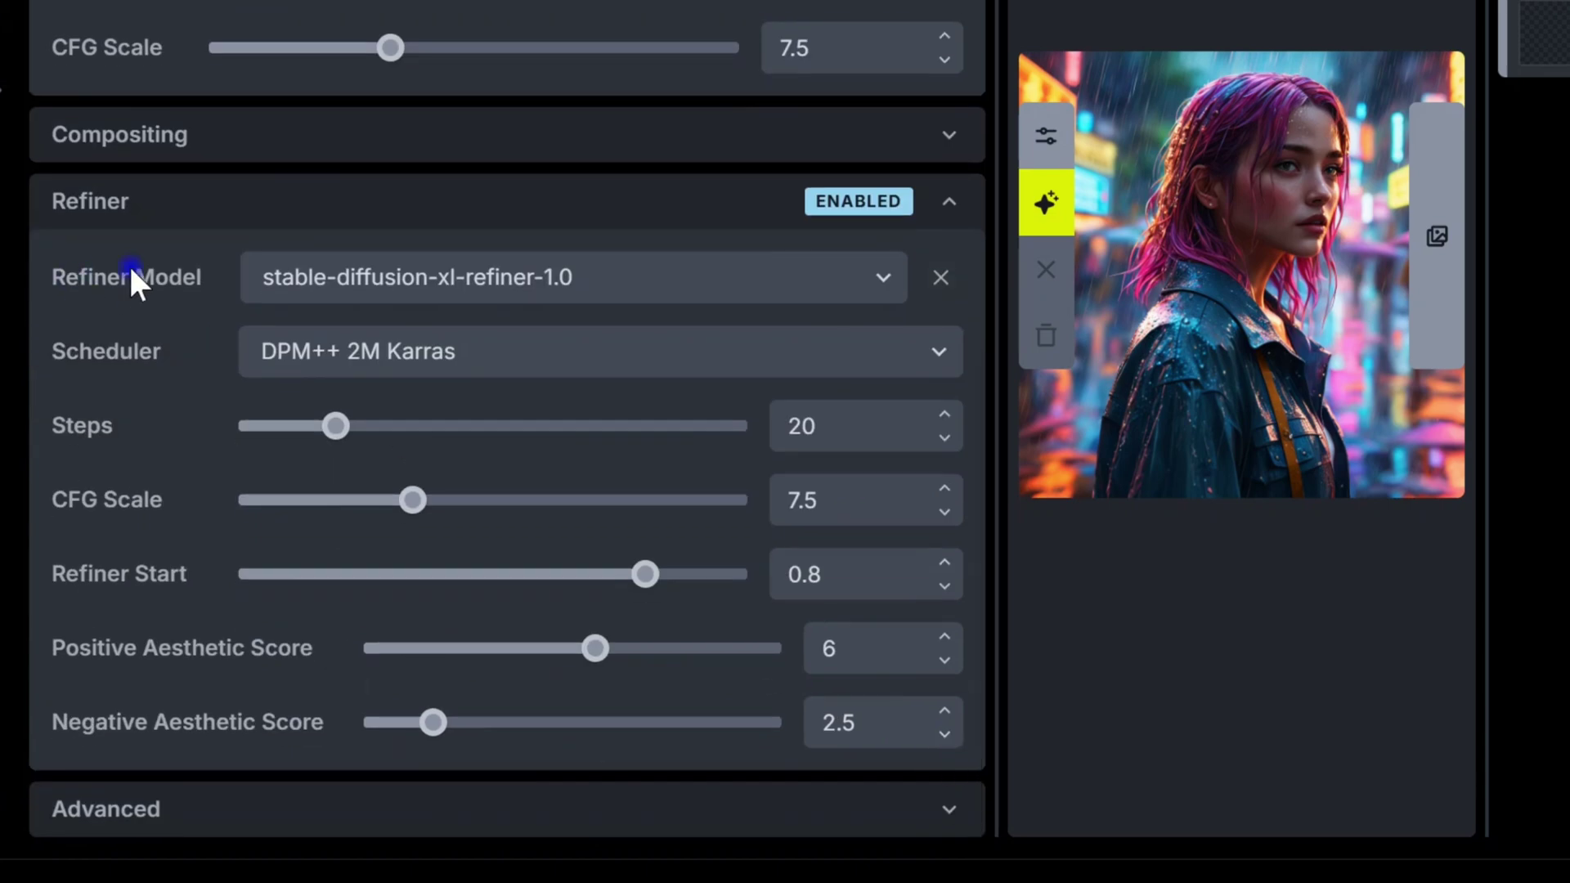
{"action": "left_click", "coordinate": [947, 205]}
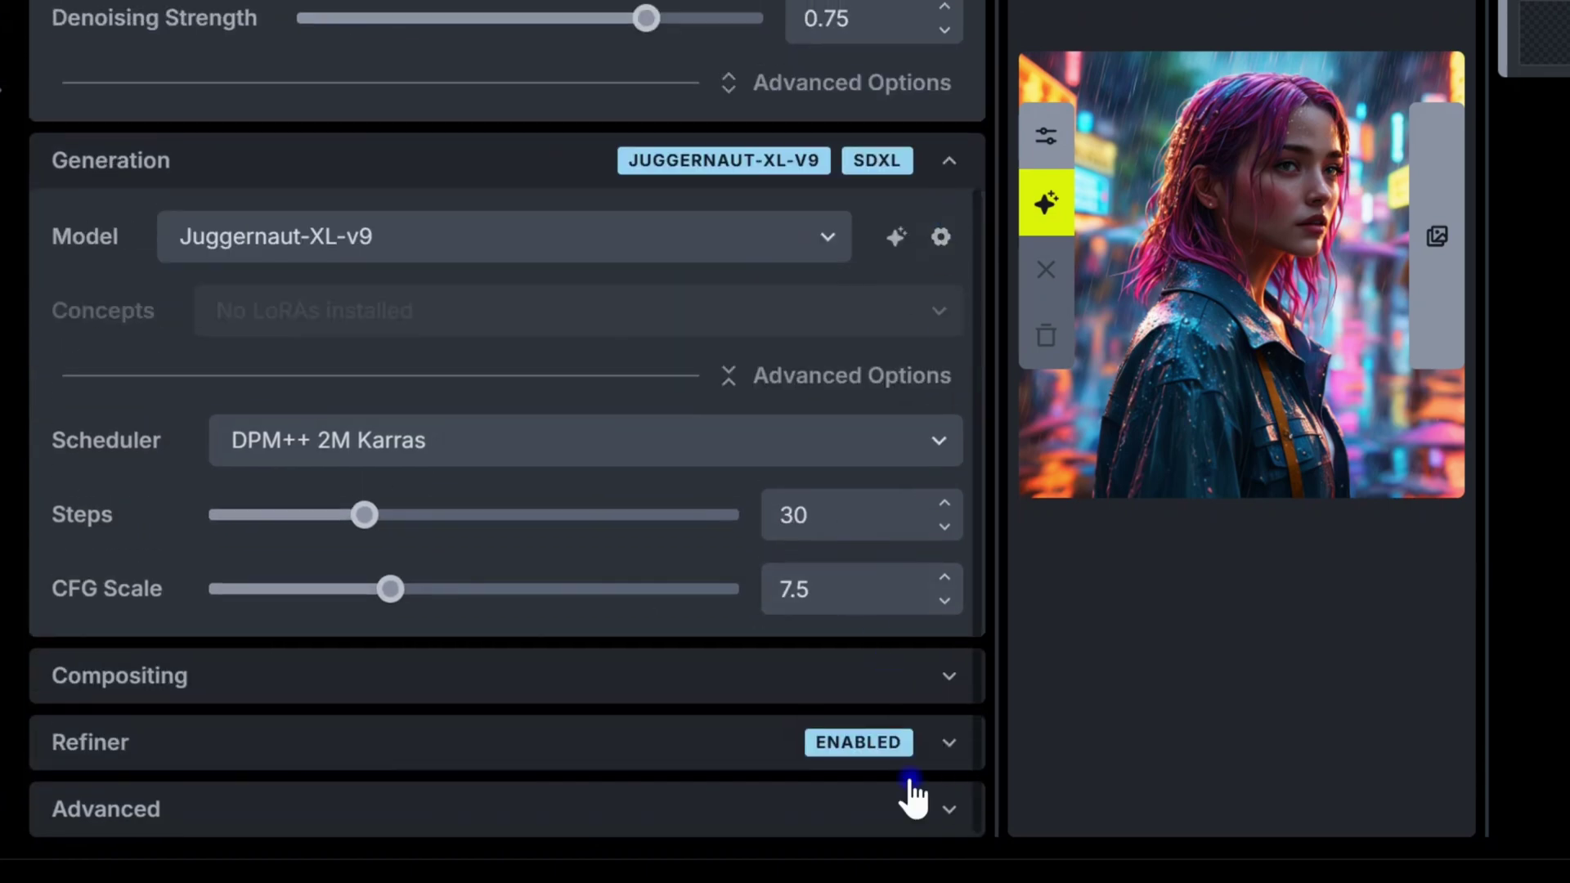
{"action": "left_click", "coordinate": [947, 812]}
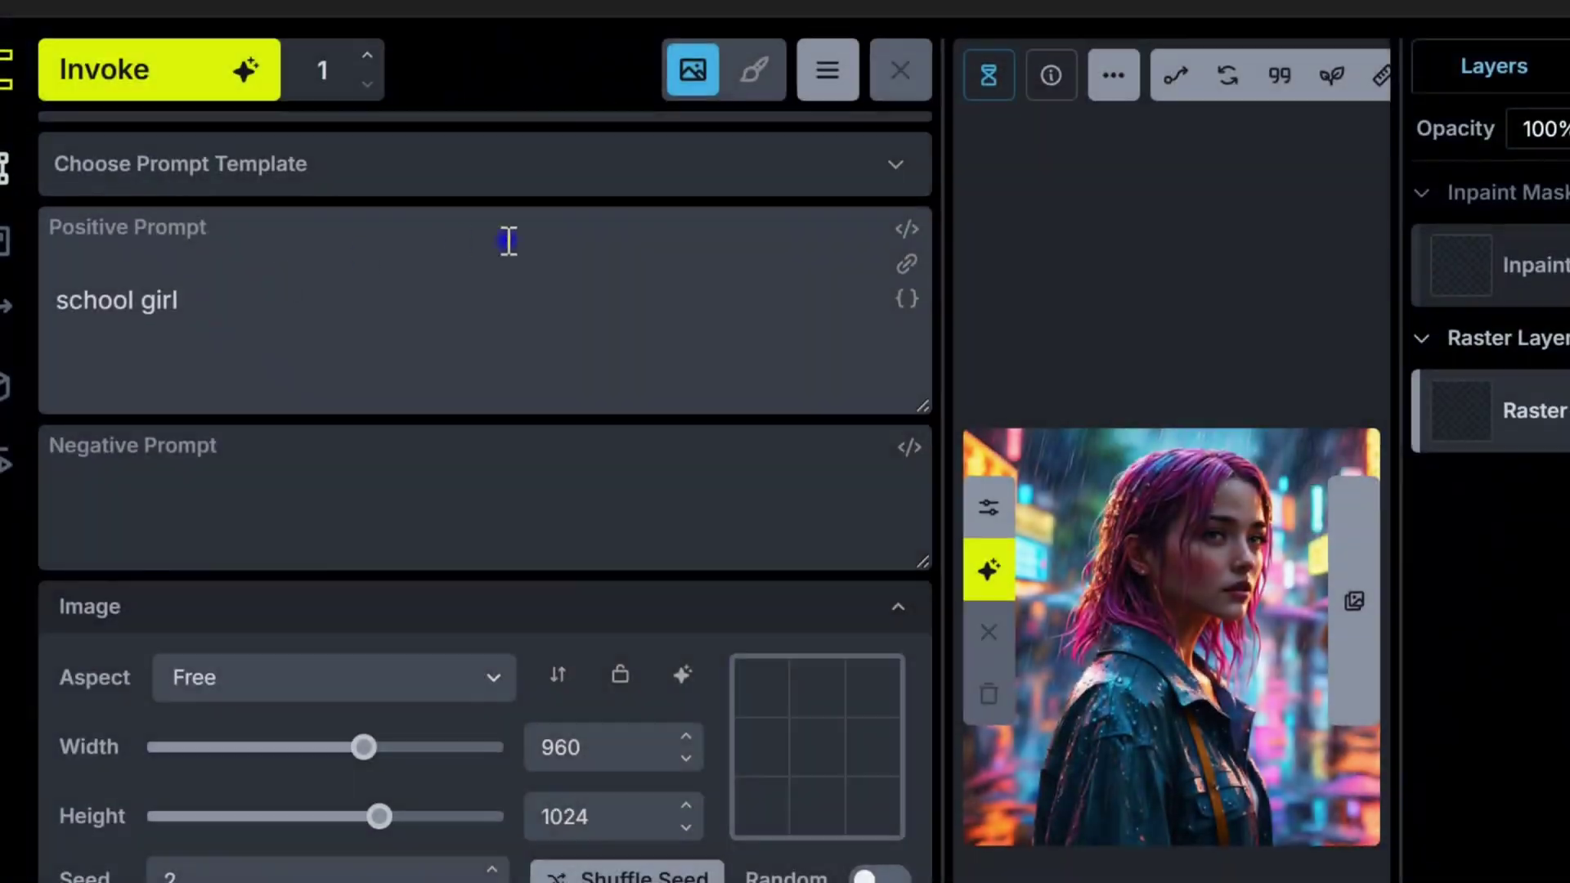
Apply the Concept Art (Painterly) prompt template.
{"action": "left_click", "coordinate": [904, 164]}
{"action": "scroll", "coordinate": [451, 638], "scroll_direction": "down", "scroll_amount": 4}
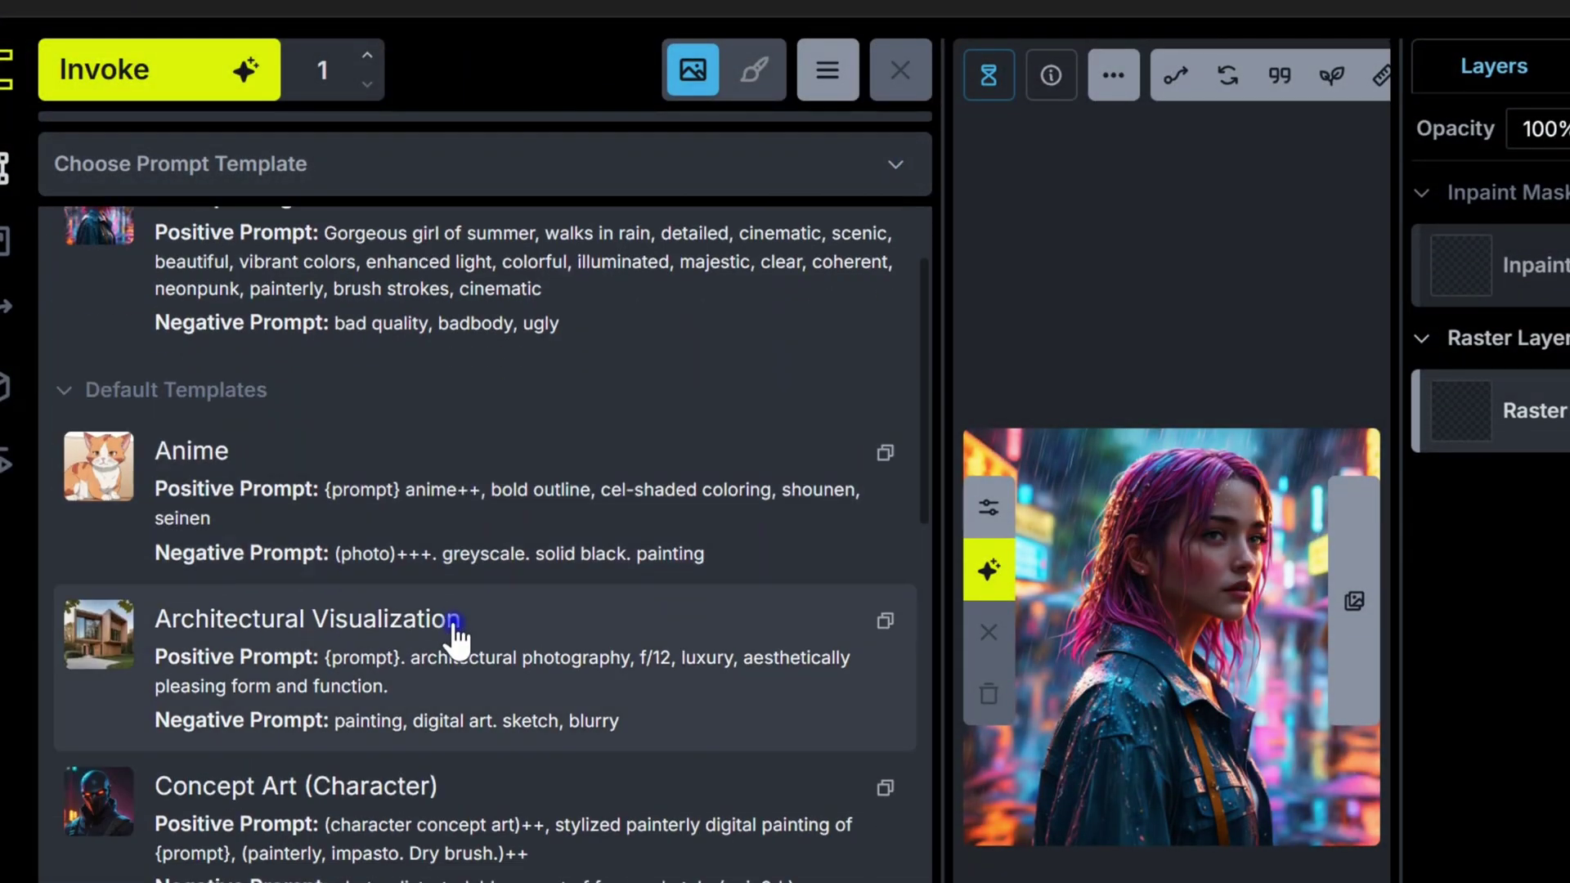
{"action": "scroll", "coordinate": [446, 830], "scroll_direction": "down", "scroll_amount": 20}
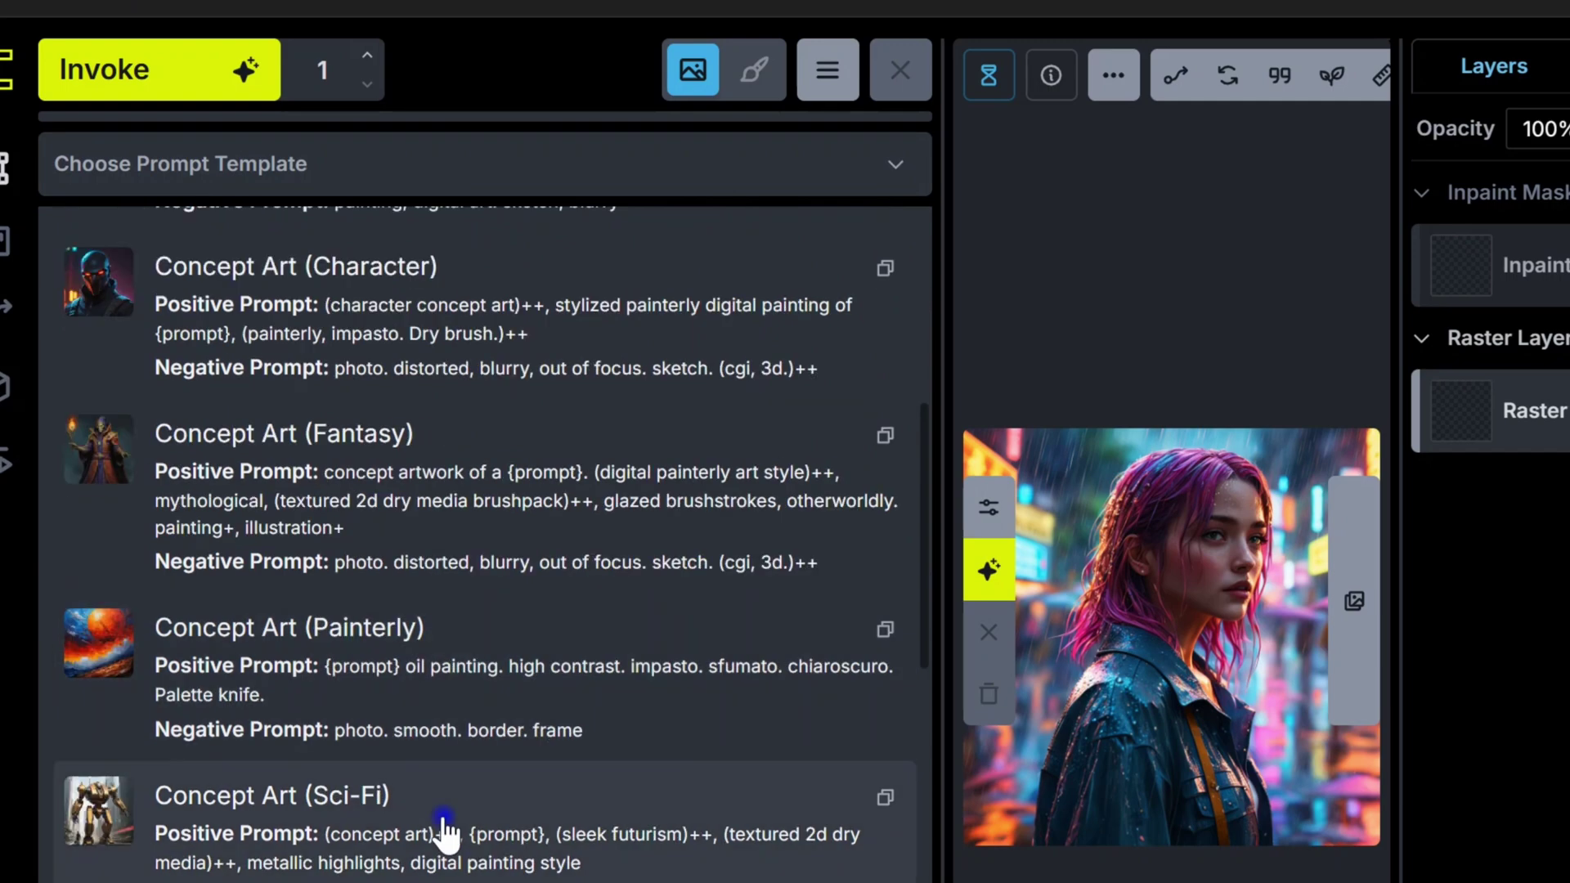
{"action": "scroll", "coordinate": [445, 831], "scroll_direction": "down", "scroll_amount": 1}
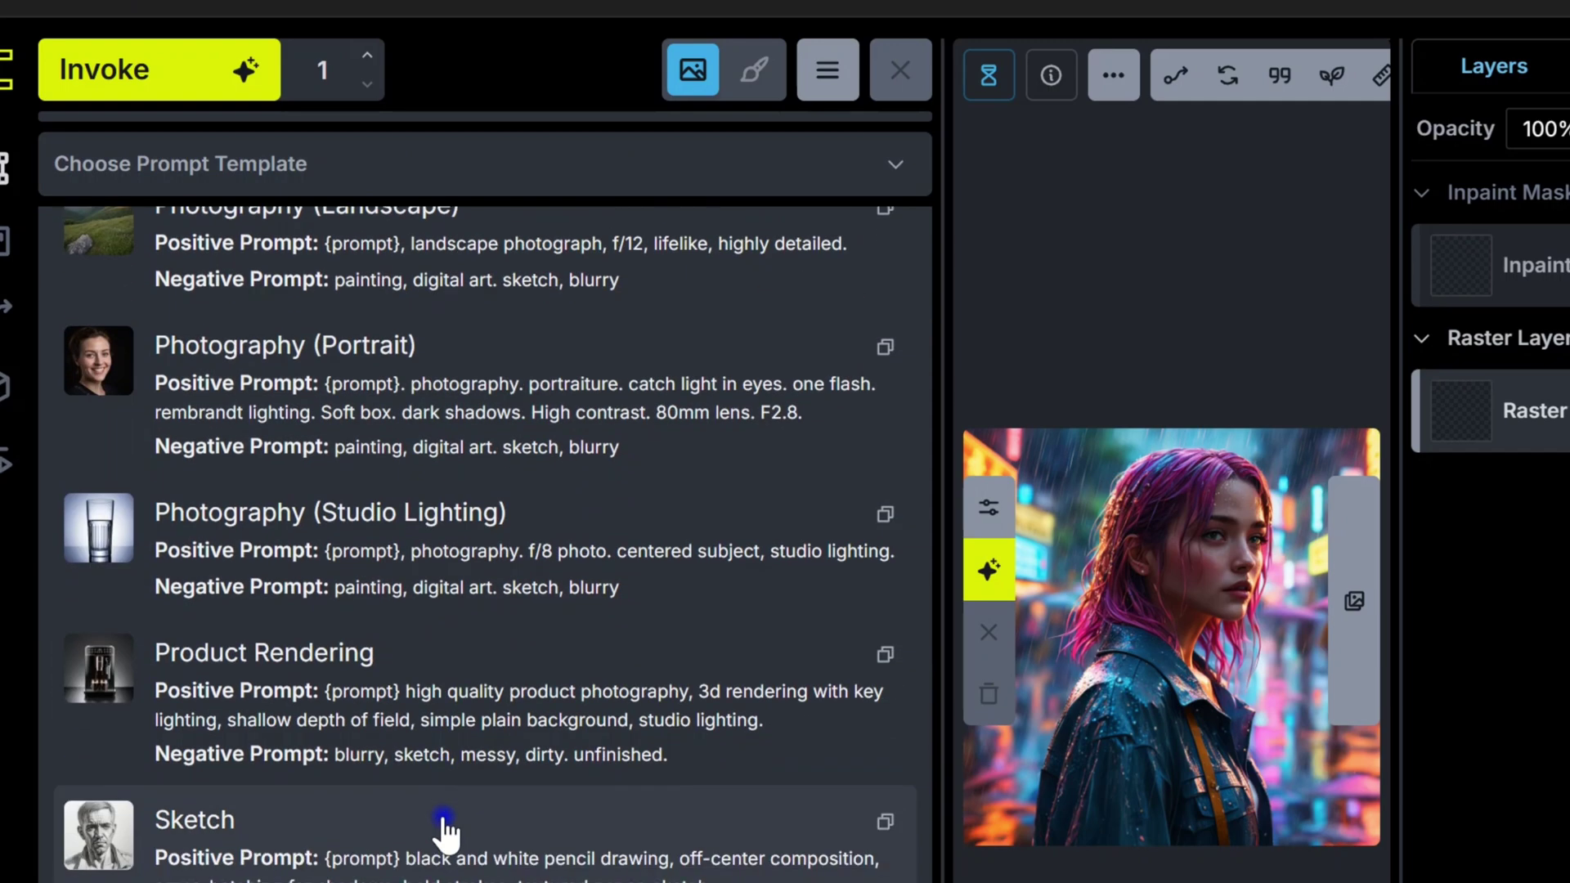
{"action": "scroll", "coordinate": [445, 832], "scroll_direction": "up", "scroll_amount": 15}
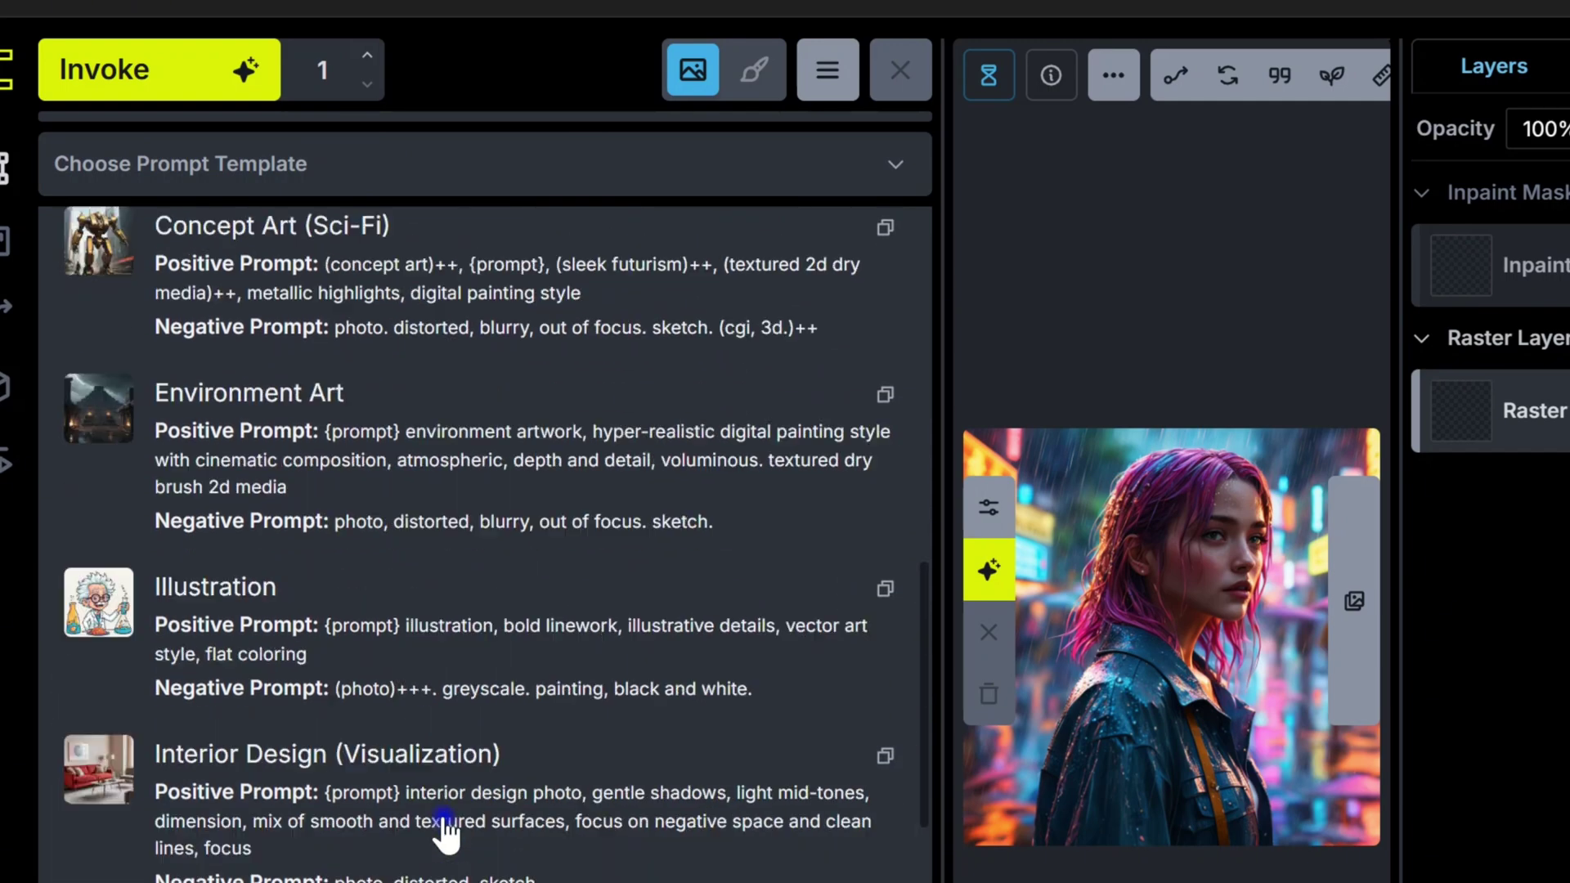
{"action": "scroll", "coordinate": [378, 463], "scroll_direction": "up", "scroll_amount": 4}
{"action": "left_click", "coordinate": [379, 463]}
Replace the school girl prompt with the pasted impasto oil-painting prompt and preview the styled version.
{"action": "key", "text": "ctrl+a"}
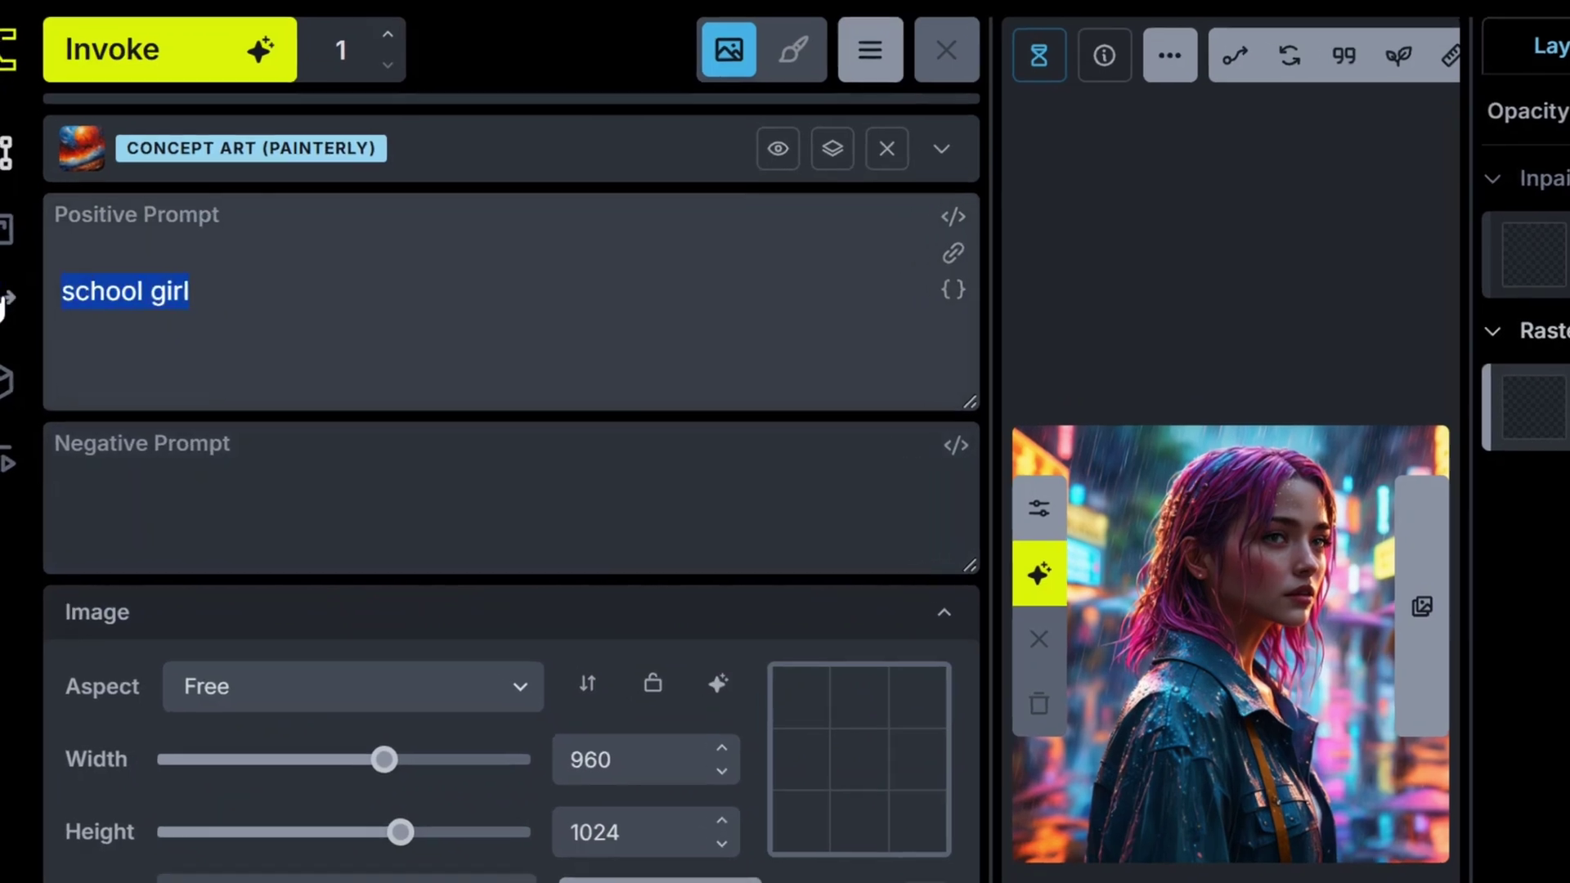
{"action": "key", "text": "BackSpace"}
{"action": "type", "text": "Impasto oil painting of Marilyn Monroe, heavy strokes, textured, by Kaethe Butcher, Greg Tocchini, Hajime Sorayama, Jeremy Mann, Carne Griffiths, Robert Oxley, stunning digital illustration, elegant, calm, mysterious, digital painting, expressionism style, very intricate, unforgettable"}
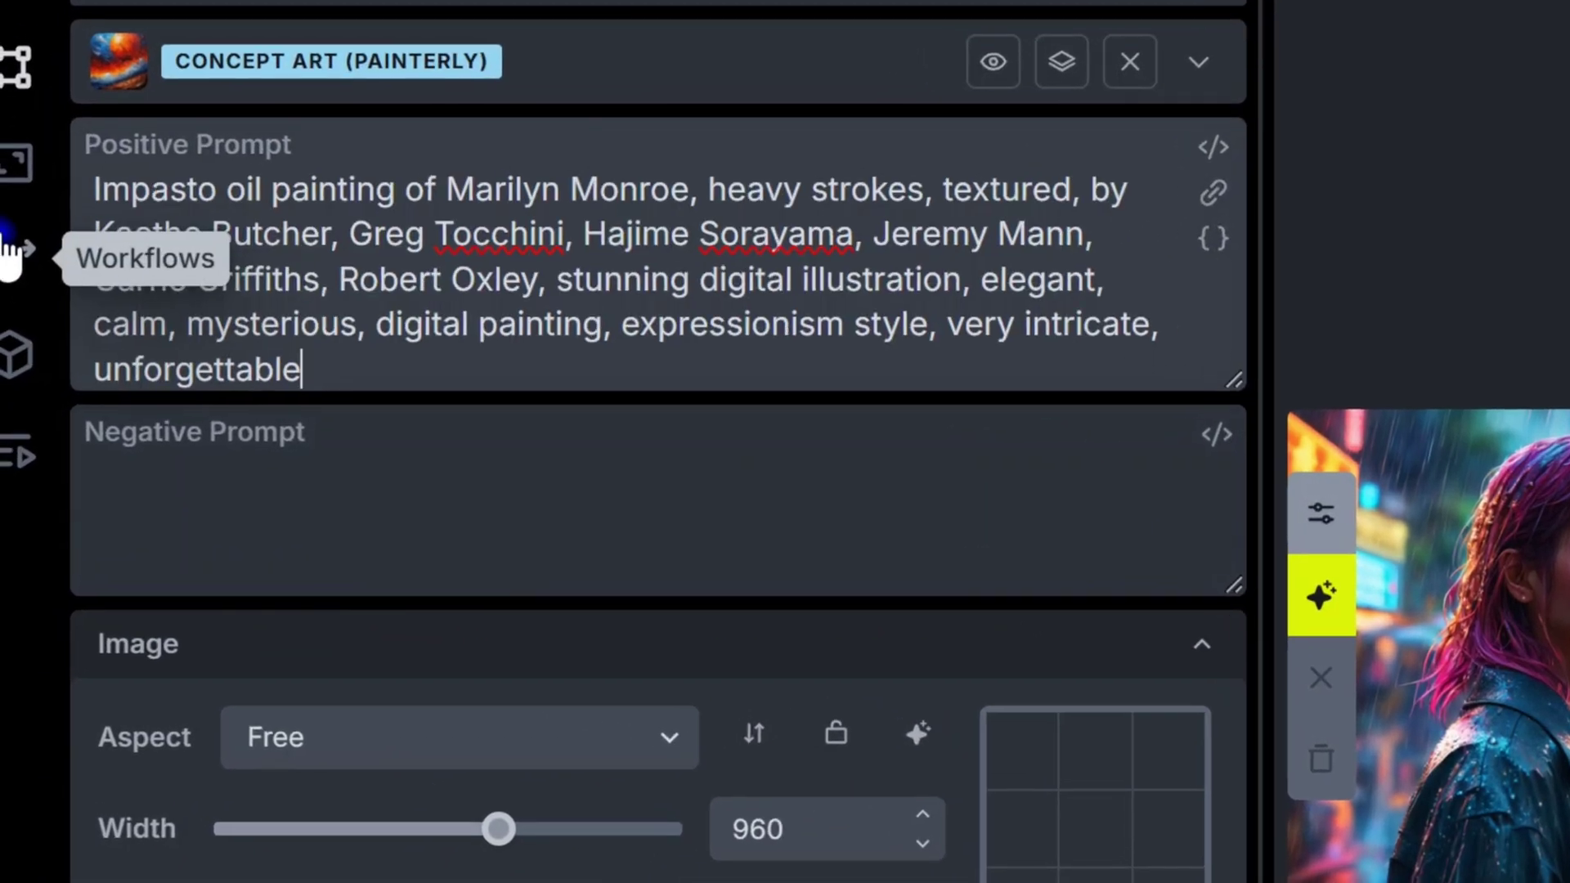
{"action": "left_click", "coordinate": [1210, 437]}
{"action": "left_click", "coordinate": [1206, 441]}
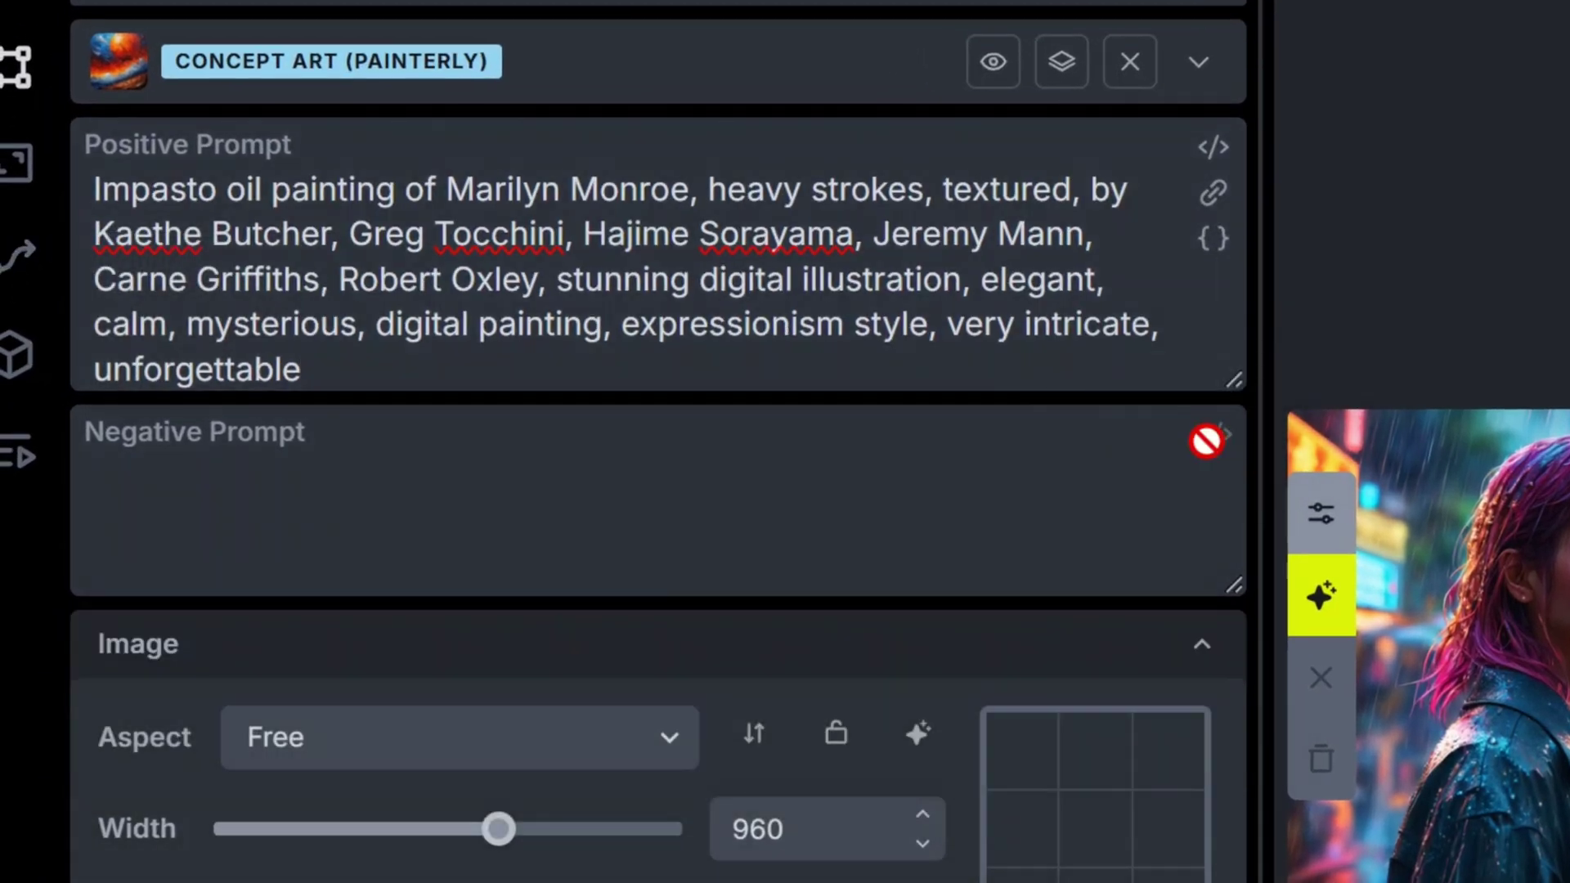
{"action": "left_click", "coordinate": [1000, 63]}
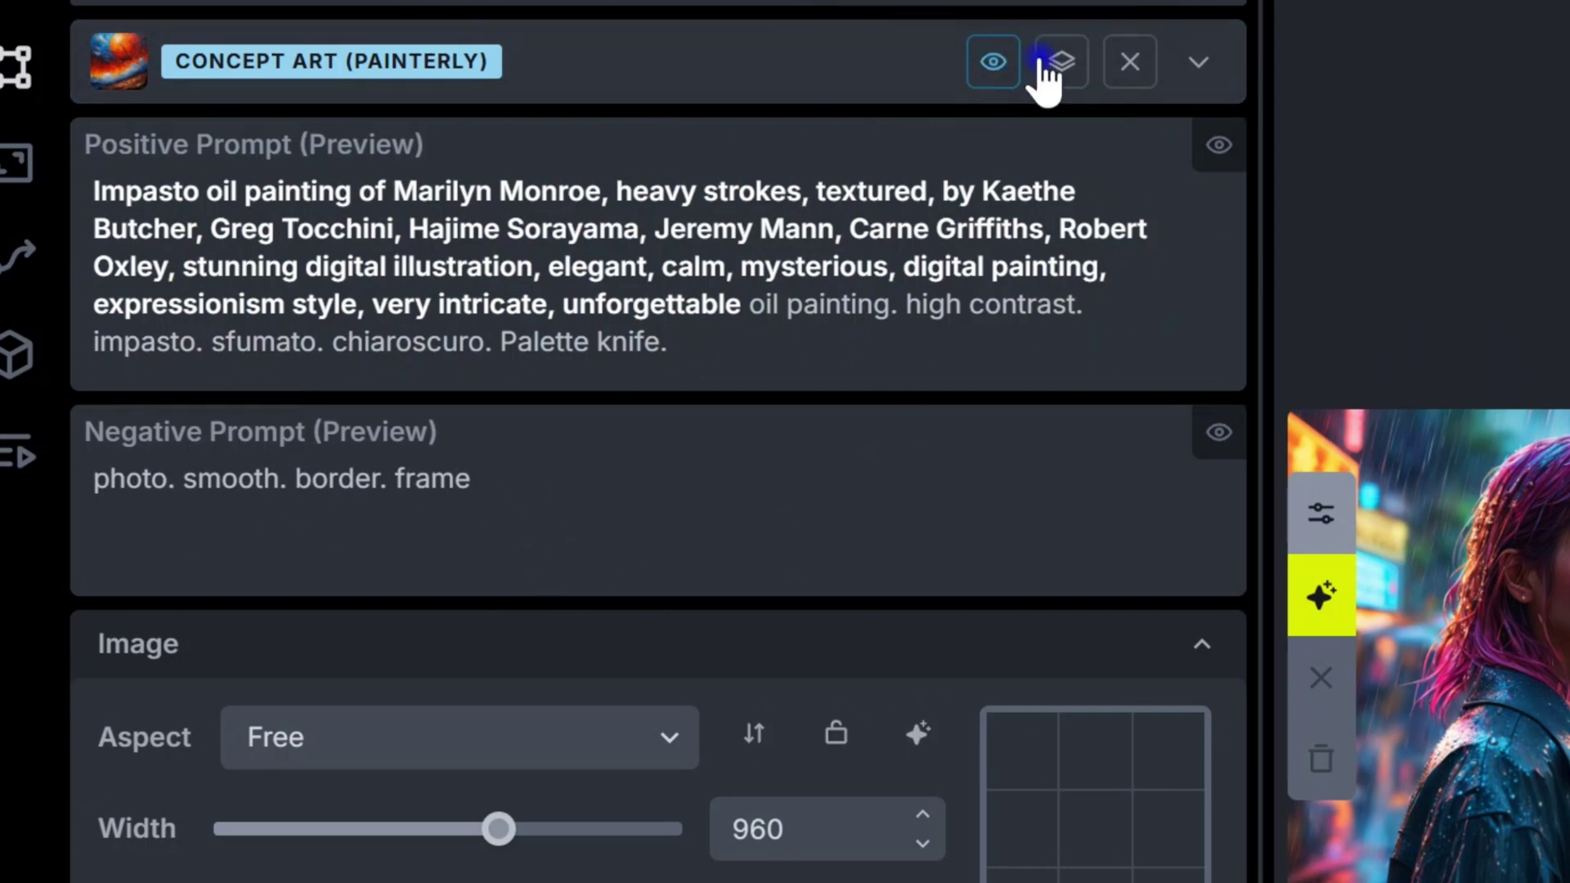
{"action": "left_click", "coordinate": [996, 67]}
{"action": "scroll", "coordinate": [1063, 809], "scroll_direction": "down", "scroll_amount": 5}
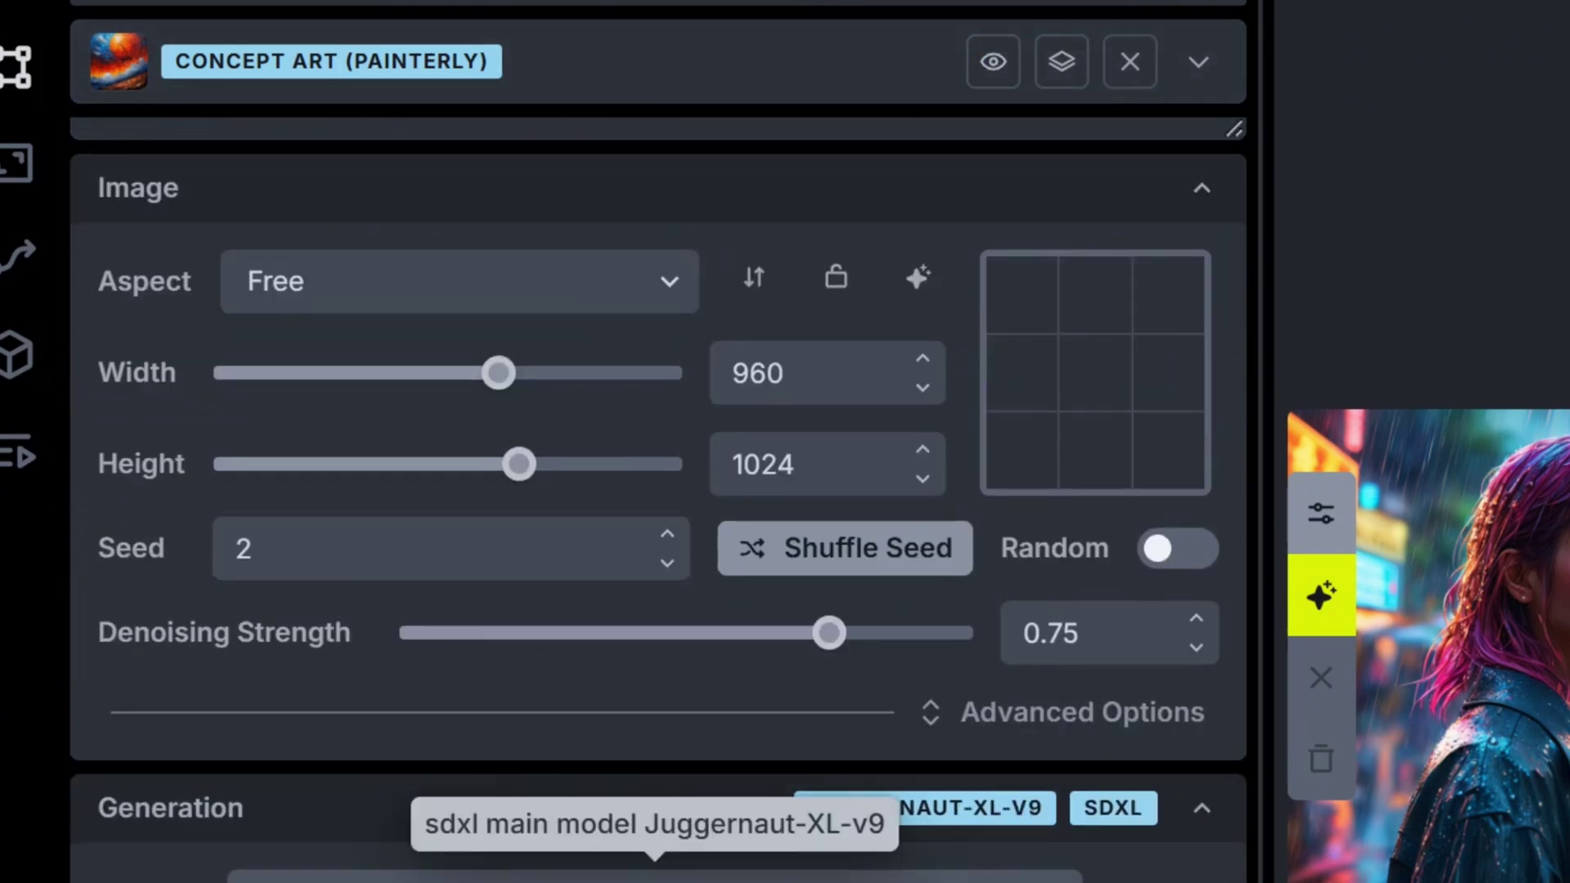
Reset the size to 1024×1024, turn random seeds back on, and check the refiner scheduler.
{"action": "left_click", "coordinate": [924, 283]}
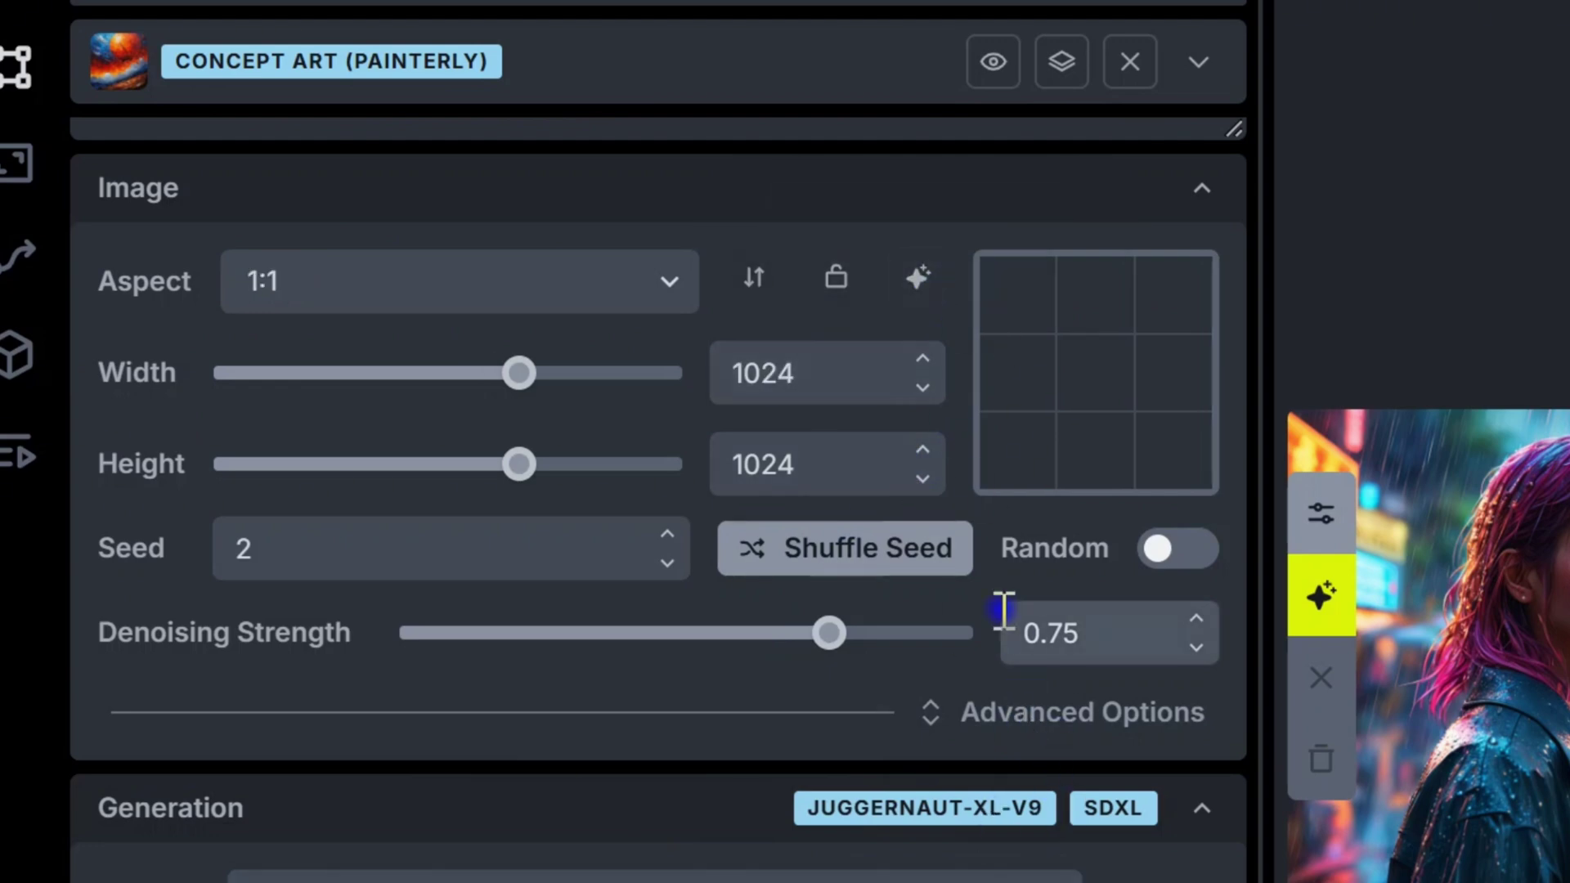
{"action": "left_click", "coordinate": [667, 563]}
{"action": "left_click", "coordinate": [667, 563]}
{"action": "left_click", "coordinate": [1177, 548]}
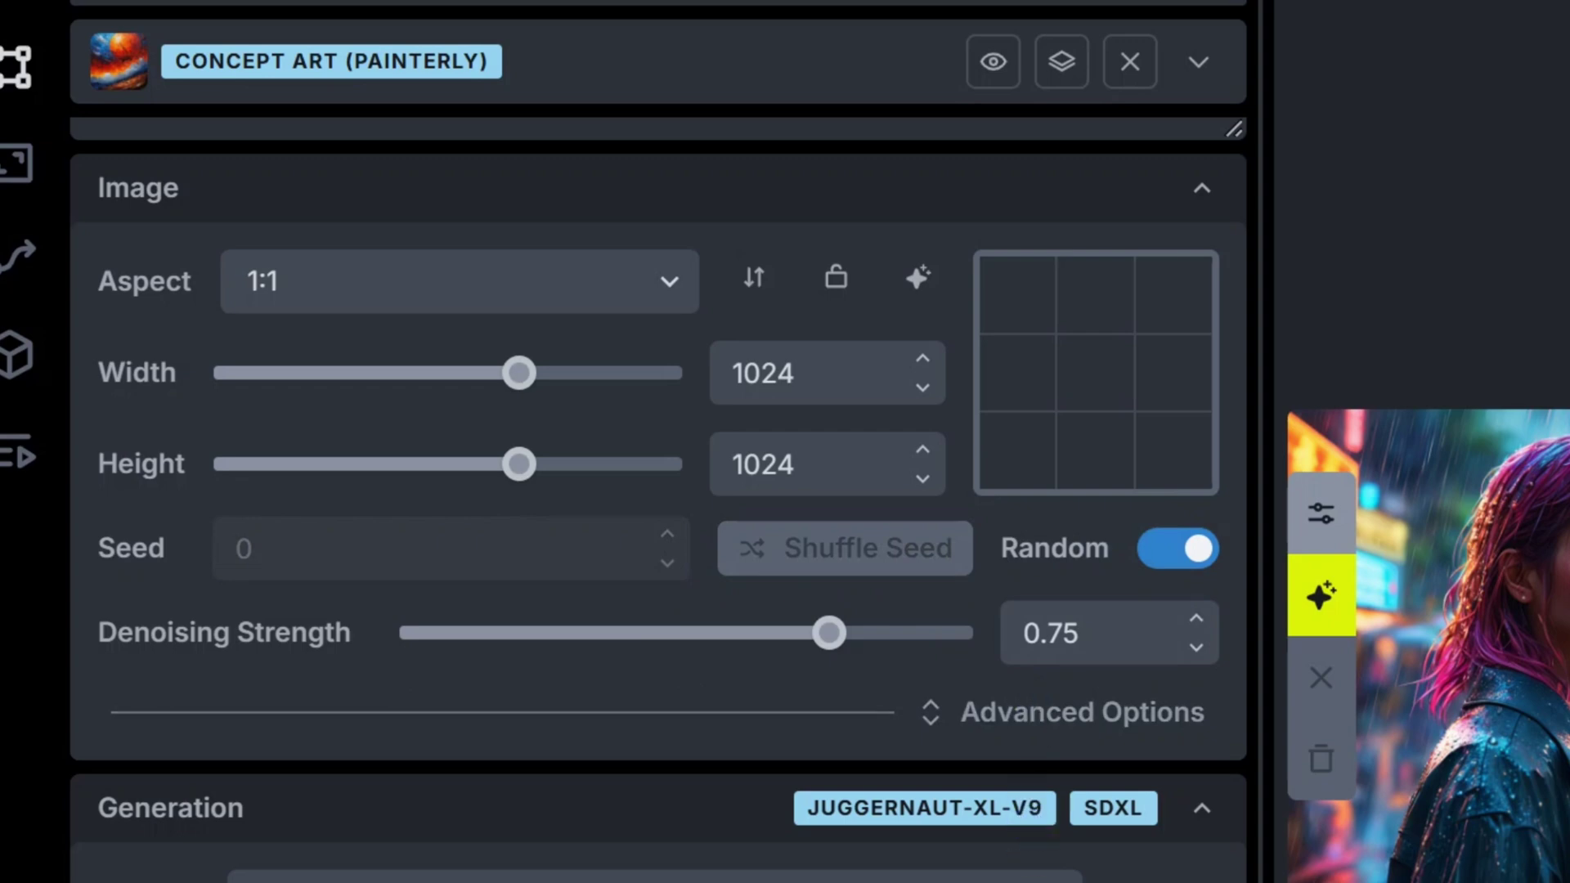
{"action": "scroll", "coordinate": [1032, 714], "scroll_direction": "down", "scroll_amount": 3}
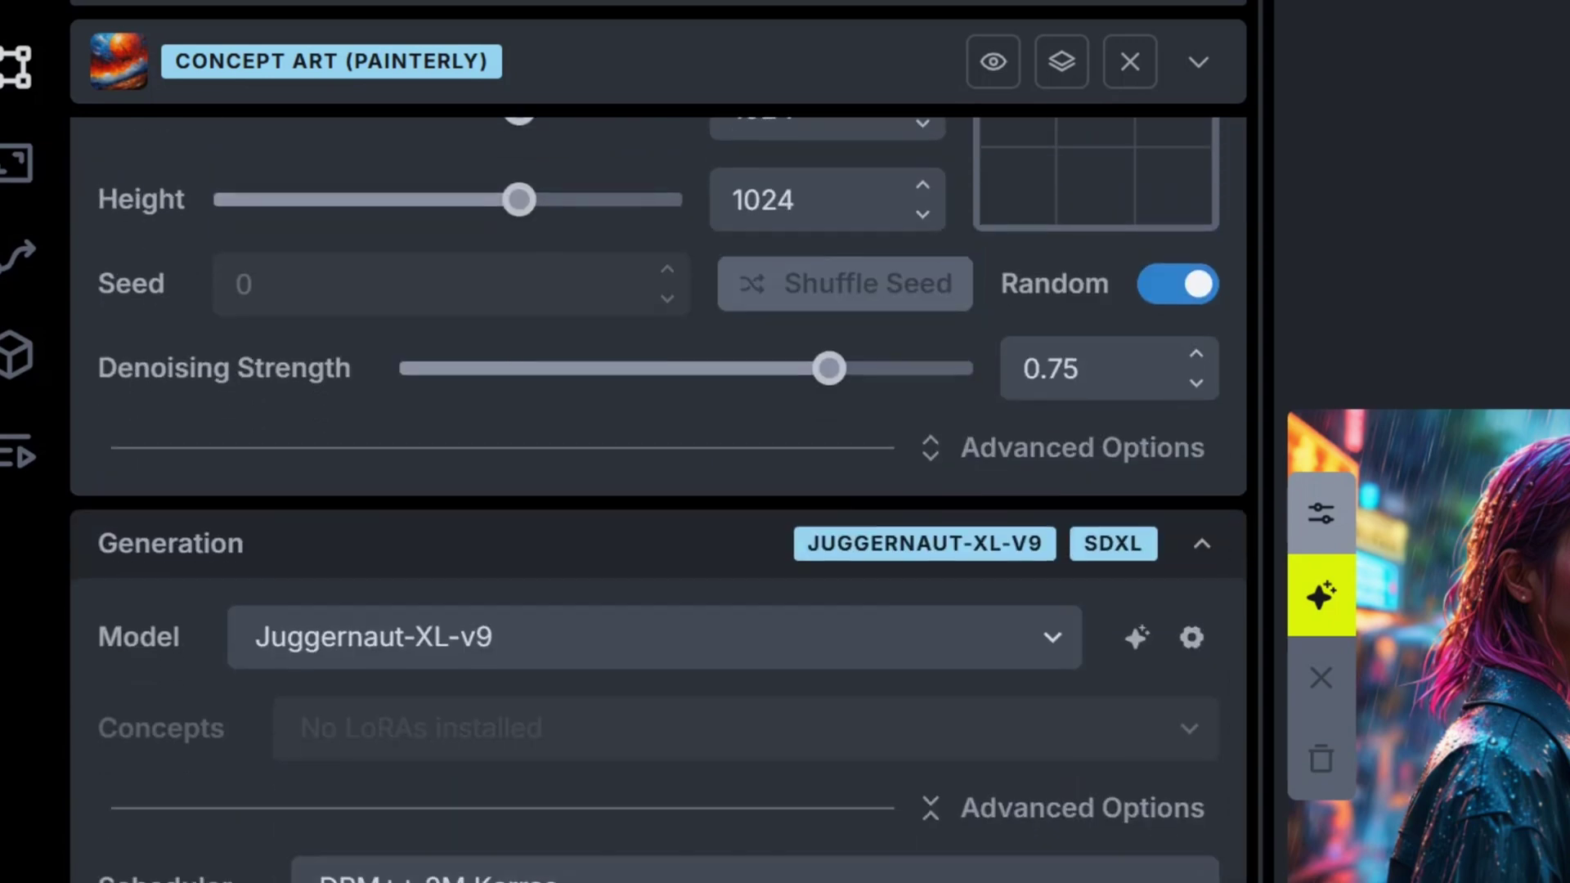
{"action": "scroll", "coordinate": [1125, 685], "scroll_direction": "down", "scroll_amount": 7}
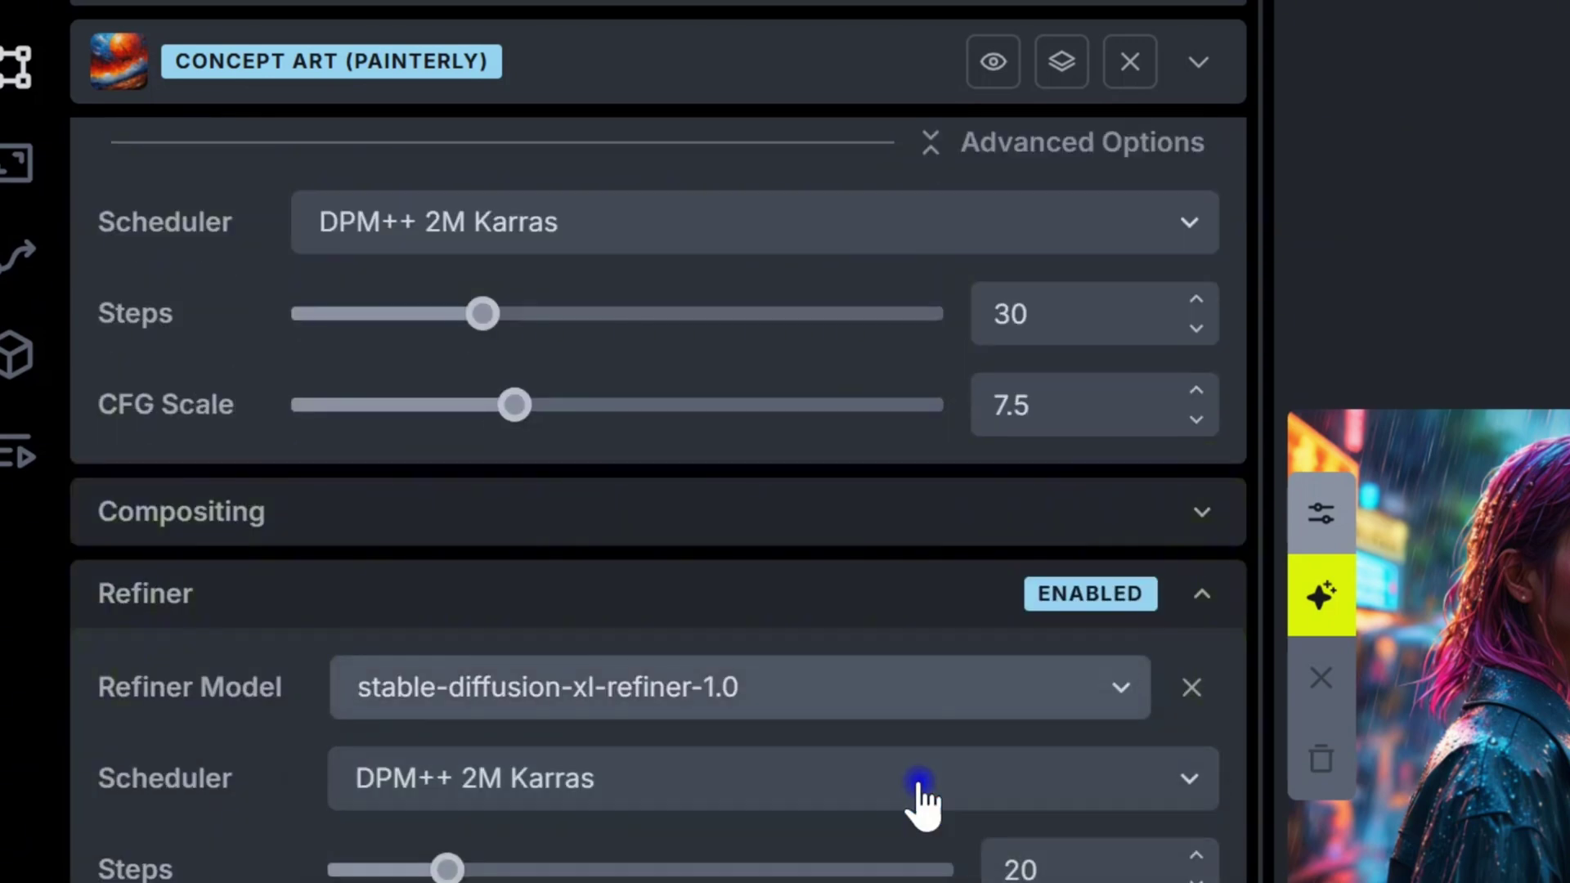
{"action": "left_click", "coordinate": [1199, 792]}
{"action": "left_click", "coordinate": [1199, 791]}
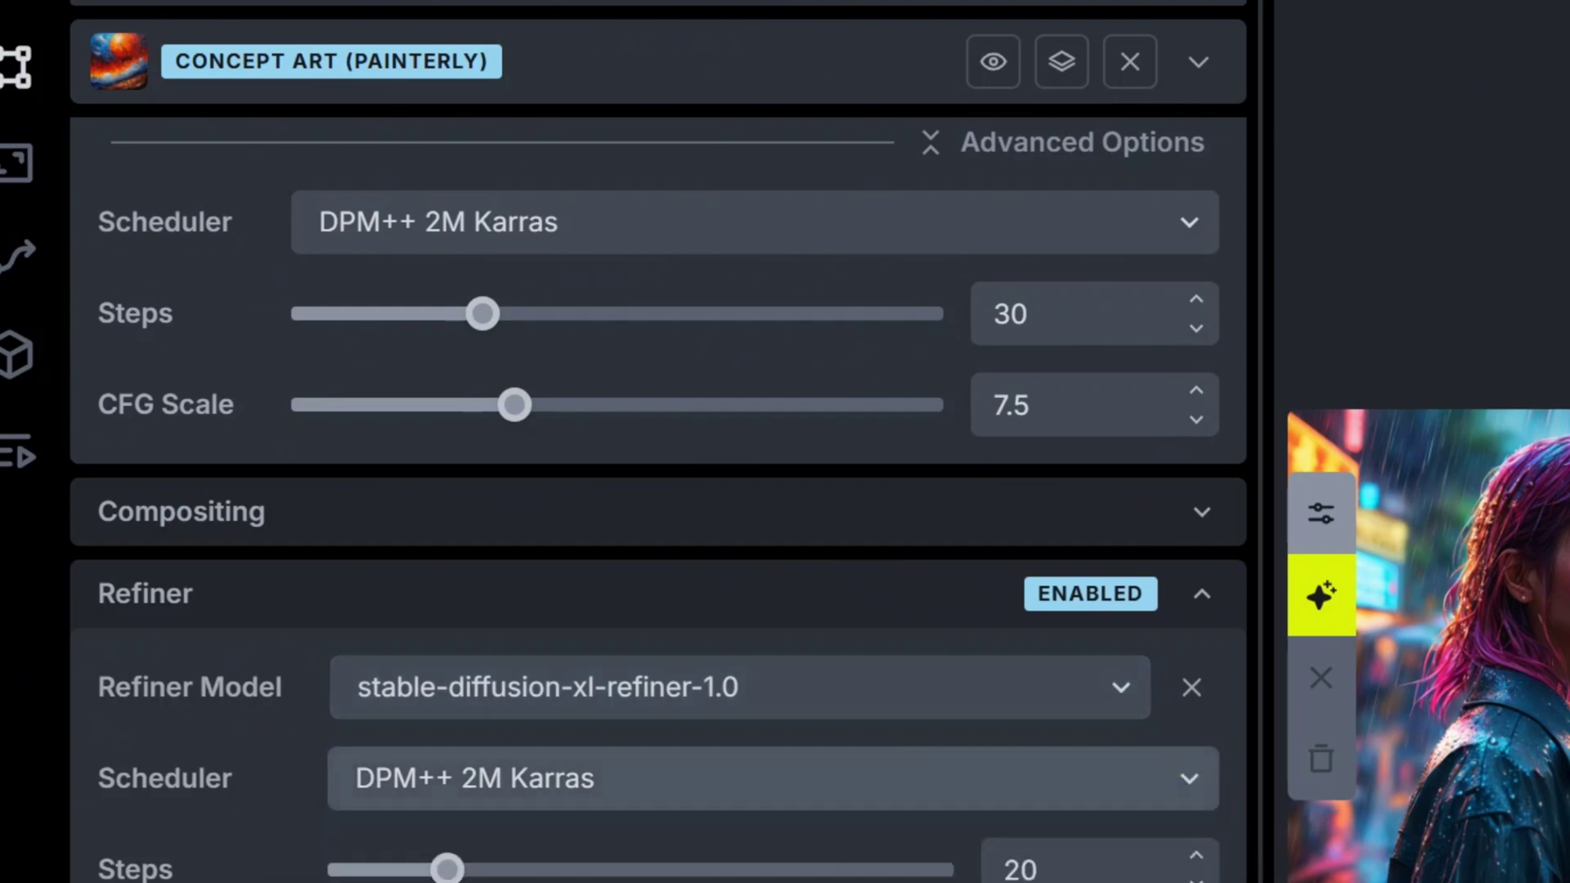
{"action": "scroll", "coordinate": [1216, 613], "scroll_direction": "up", "scroll_amount": 7}
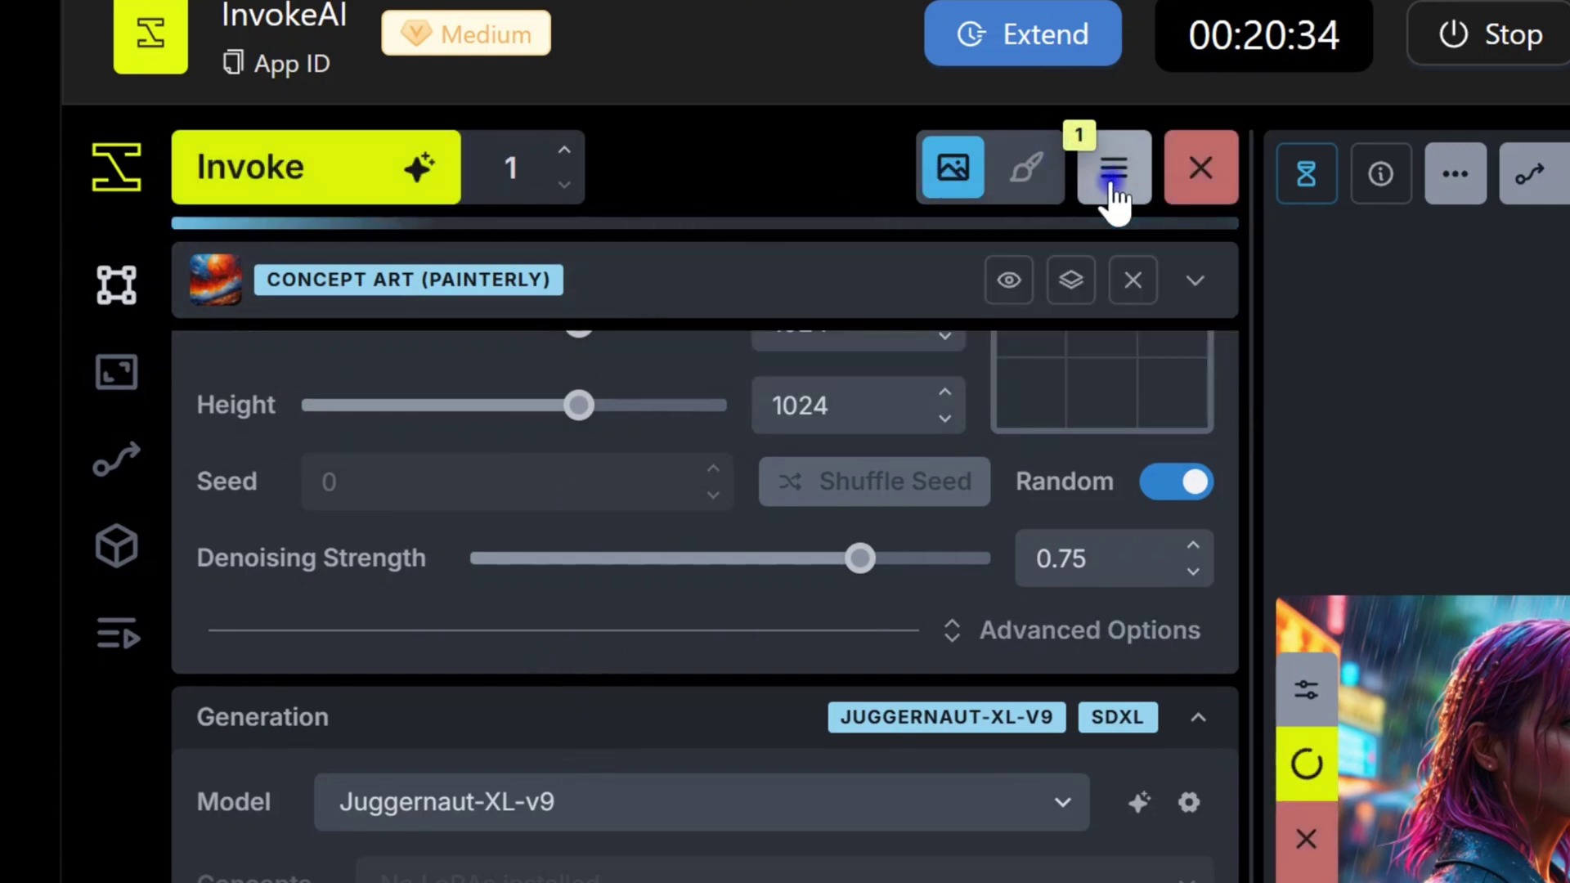
Open the finished Marilyn portrait from the queue and show the gallery panel.
{"action": "left_click", "coordinate": [122, 648]}
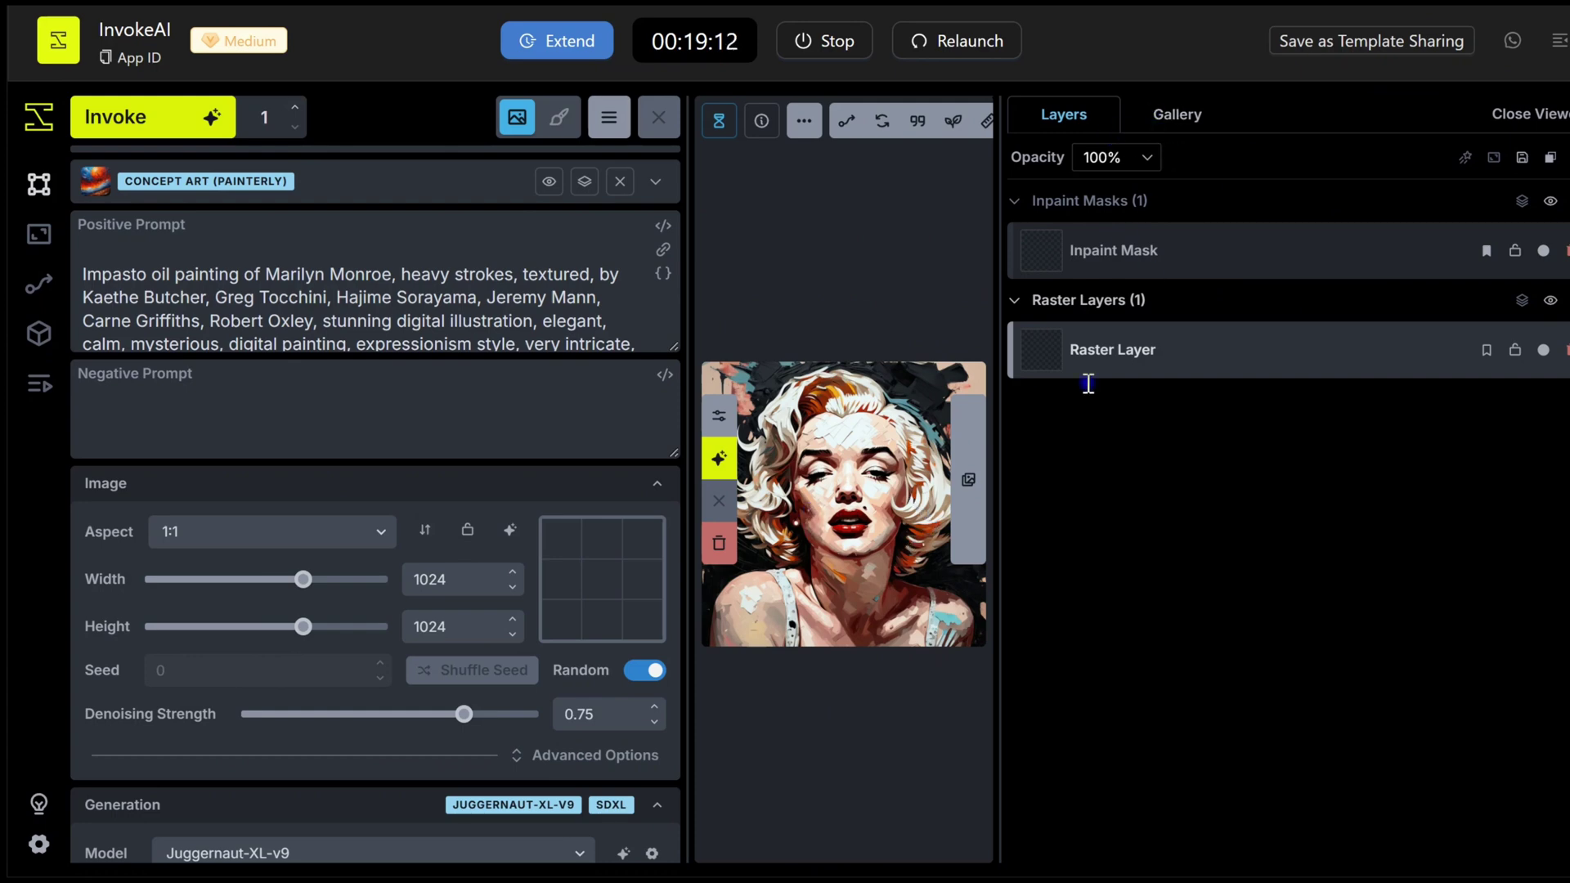
{"action": "left_click", "coordinate": [979, 548]}
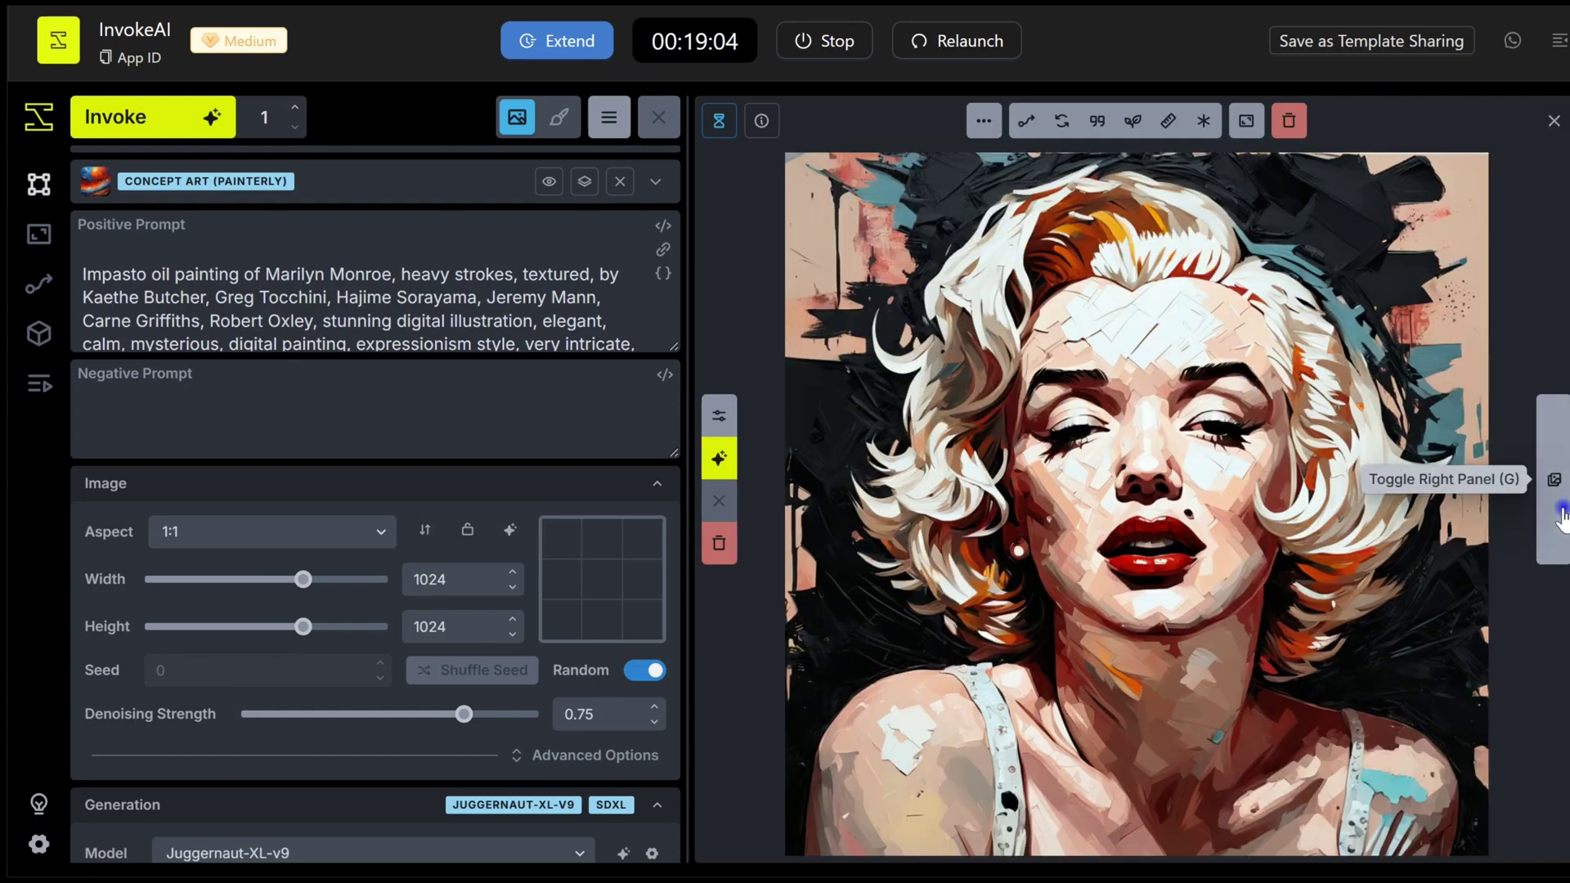
{"action": "left_click", "coordinate": [1554, 480]}
{"action": "left_click", "coordinate": [1148, 99]}
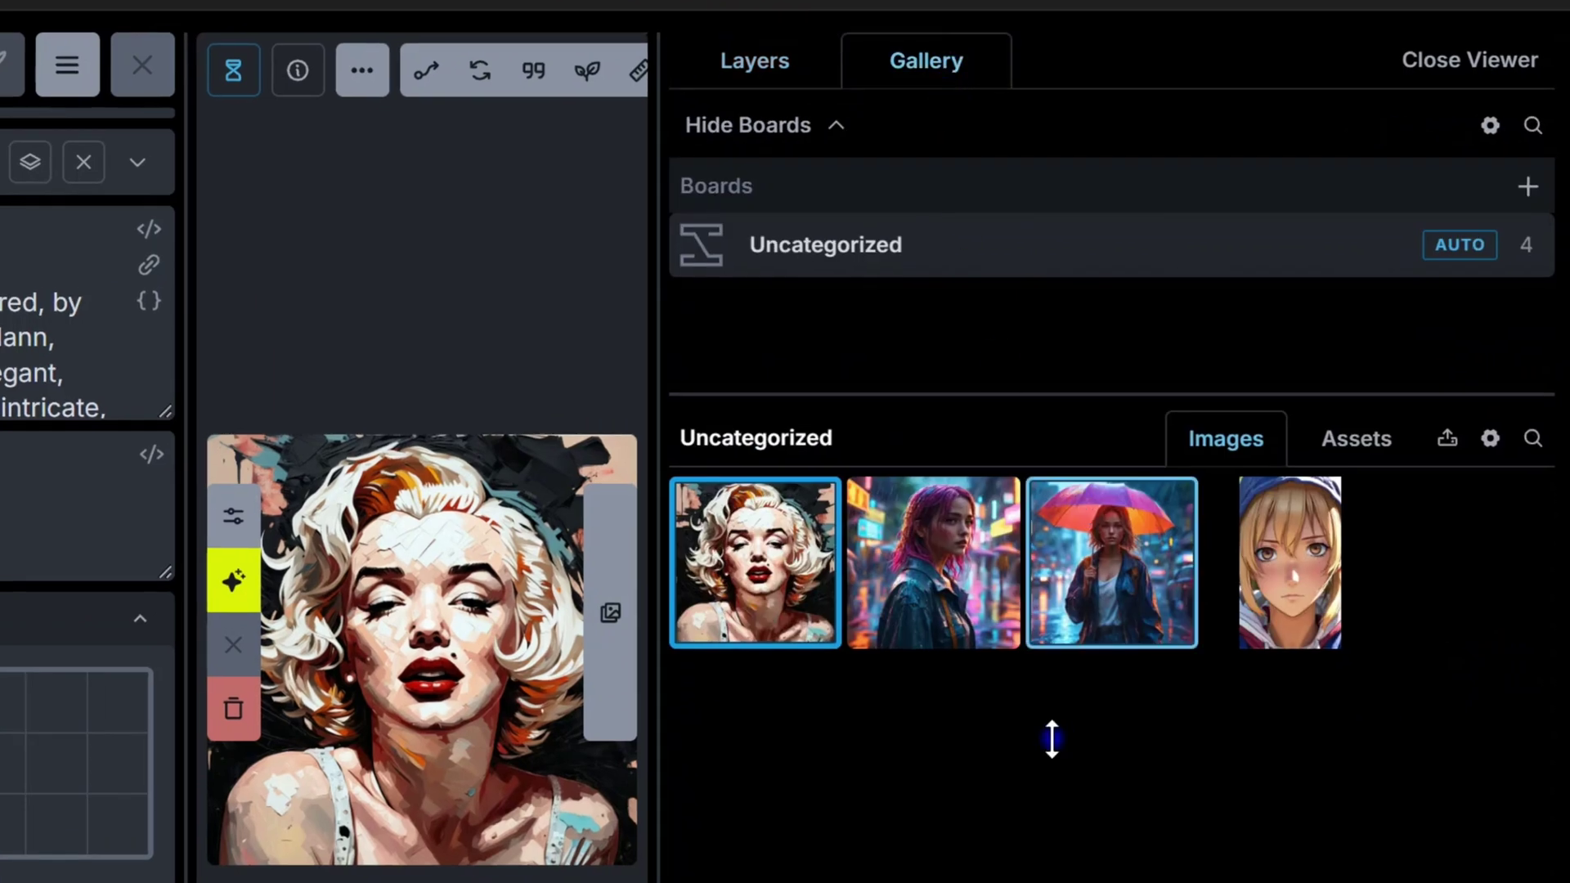
Browse the pink-haired woman, umbrella woman and anime girl images in the gallery.
{"action": "left_click", "coordinate": [964, 631]}
{"action": "left_click", "coordinate": [1097, 613]}
{"action": "left_click", "coordinate": [1272, 612]}
{"action": "left_click", "coordinate": [1096, 592]}
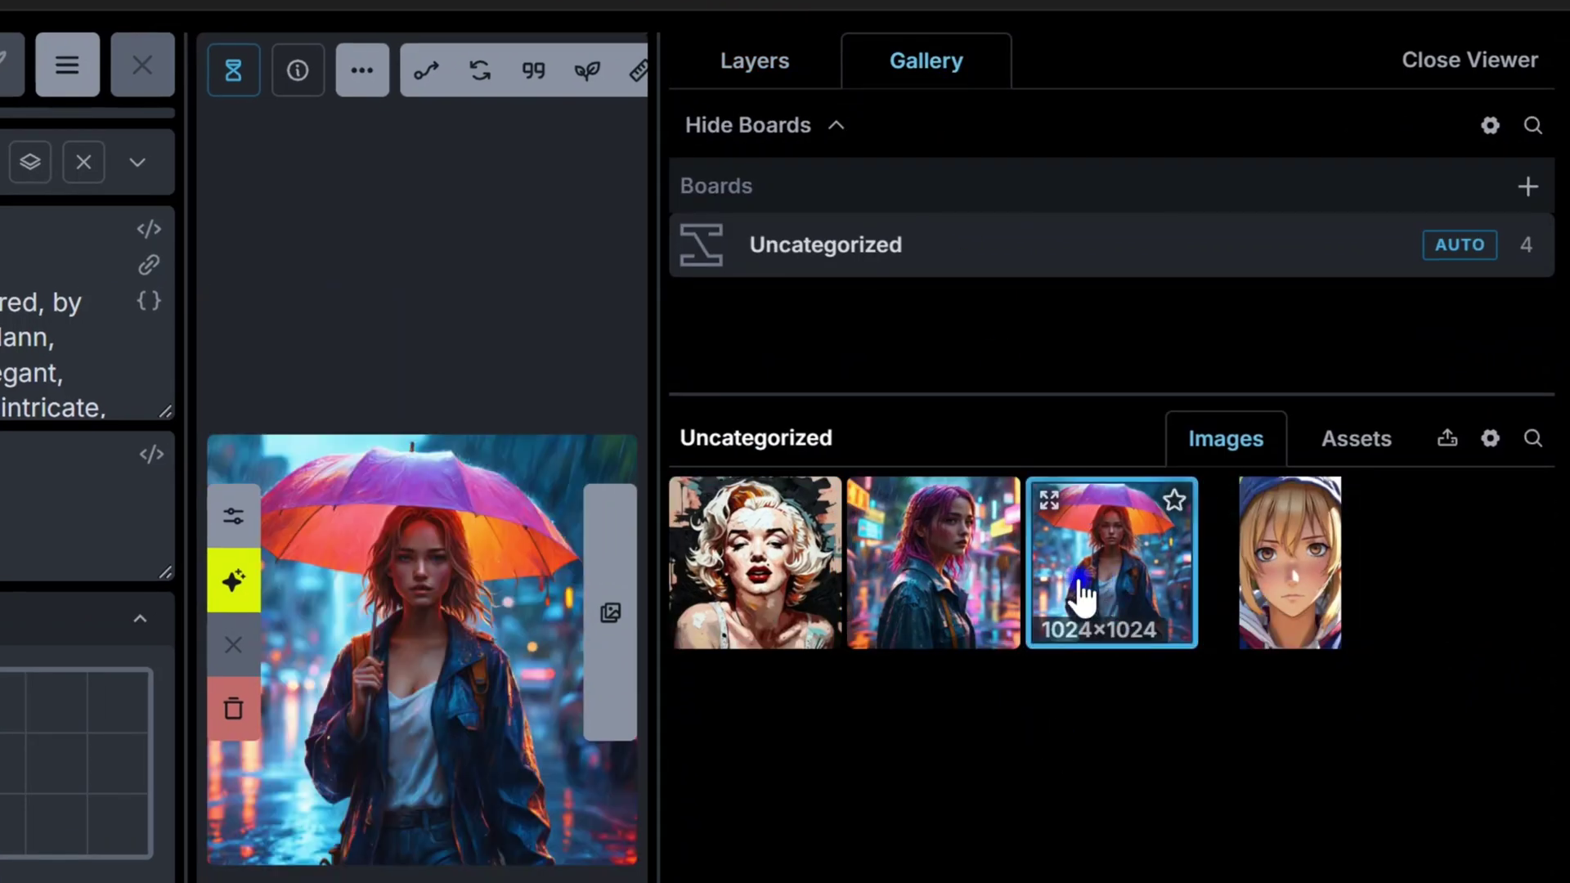
{"action": "left_click", "coordinate": [937, 601]}
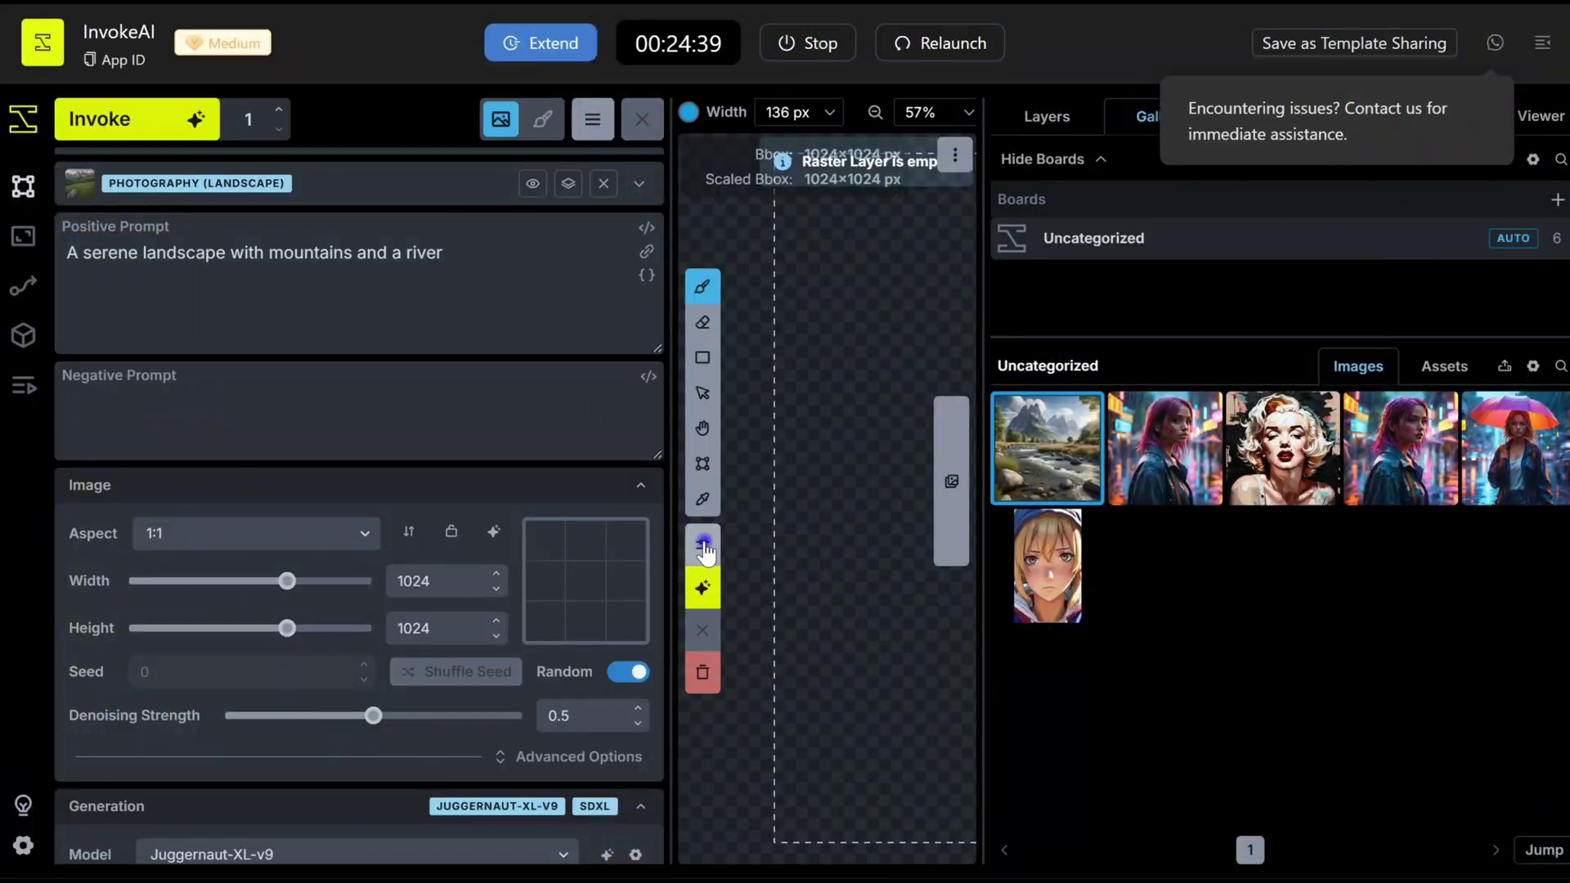
Hide the settings panel and drop the mountain-and-river landscape onto the canvas as a new raster layer.
{"action": "left_click", "coordinate": [702, 545]}
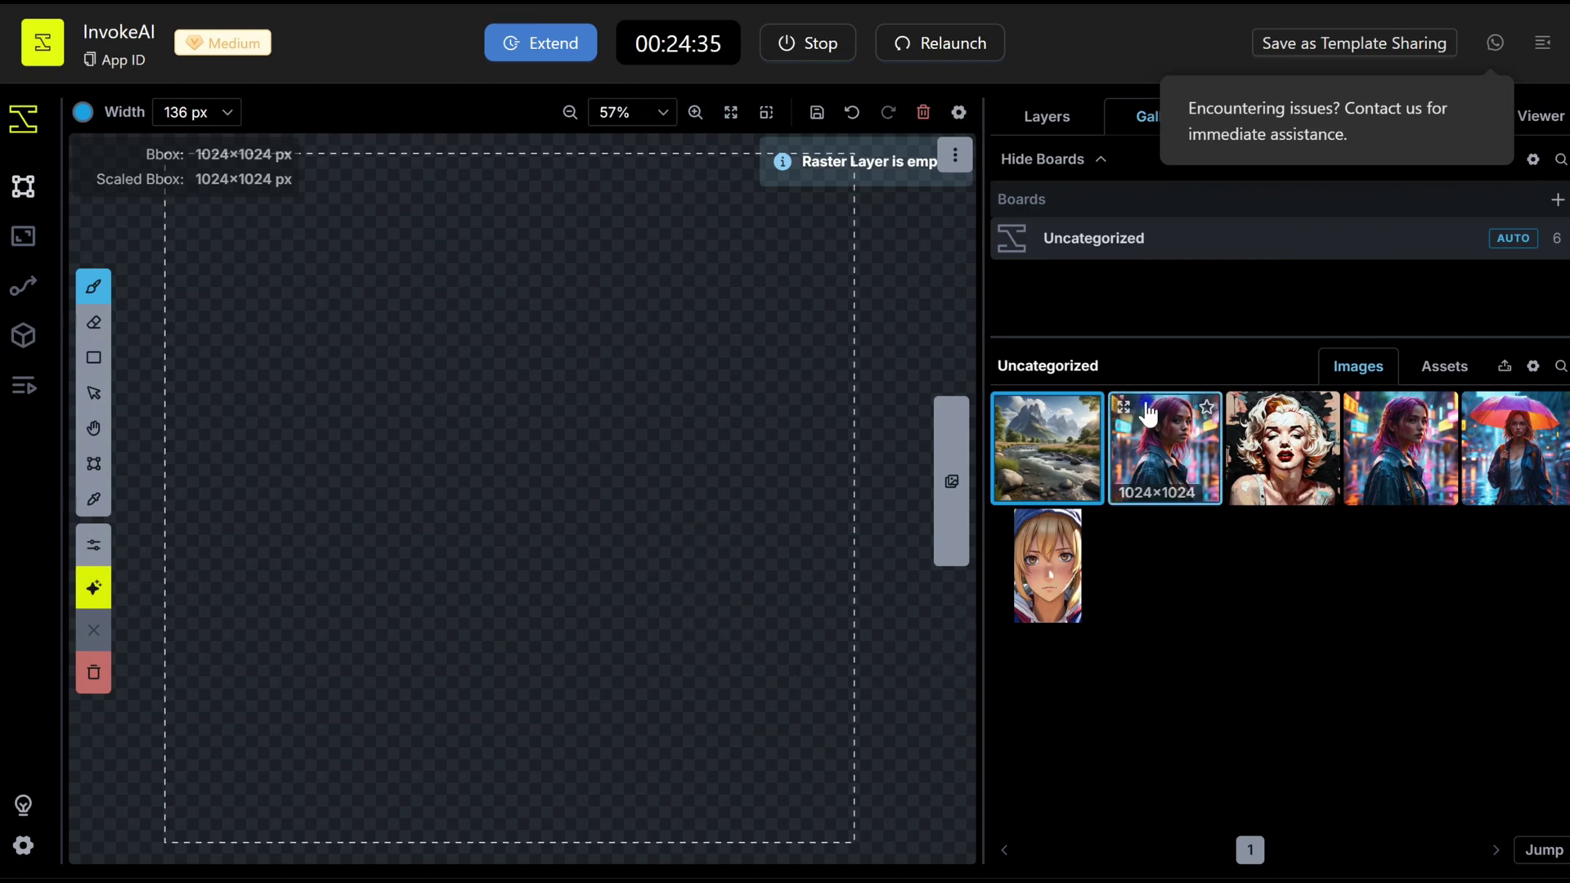
{"action": "left_click_drag", "start_coordinate": [1072, 454], "coordinate": [353, 302]}
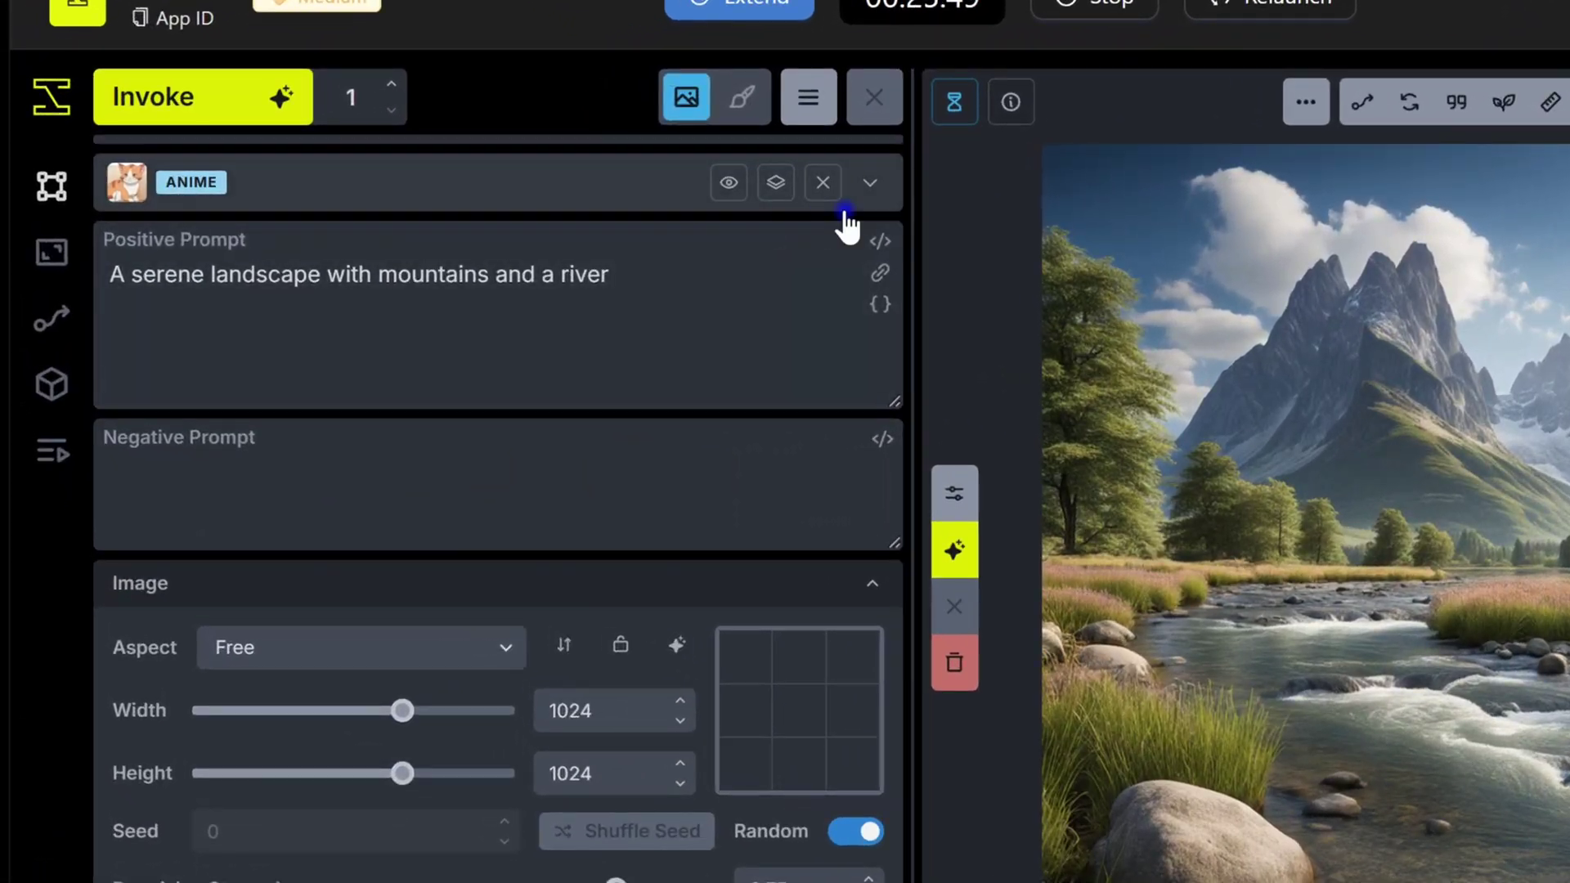
Apply the Anime style template and queue a generation at denoising strength 0.35.
{"action": "left_click", "coordinate": [872, 186]}
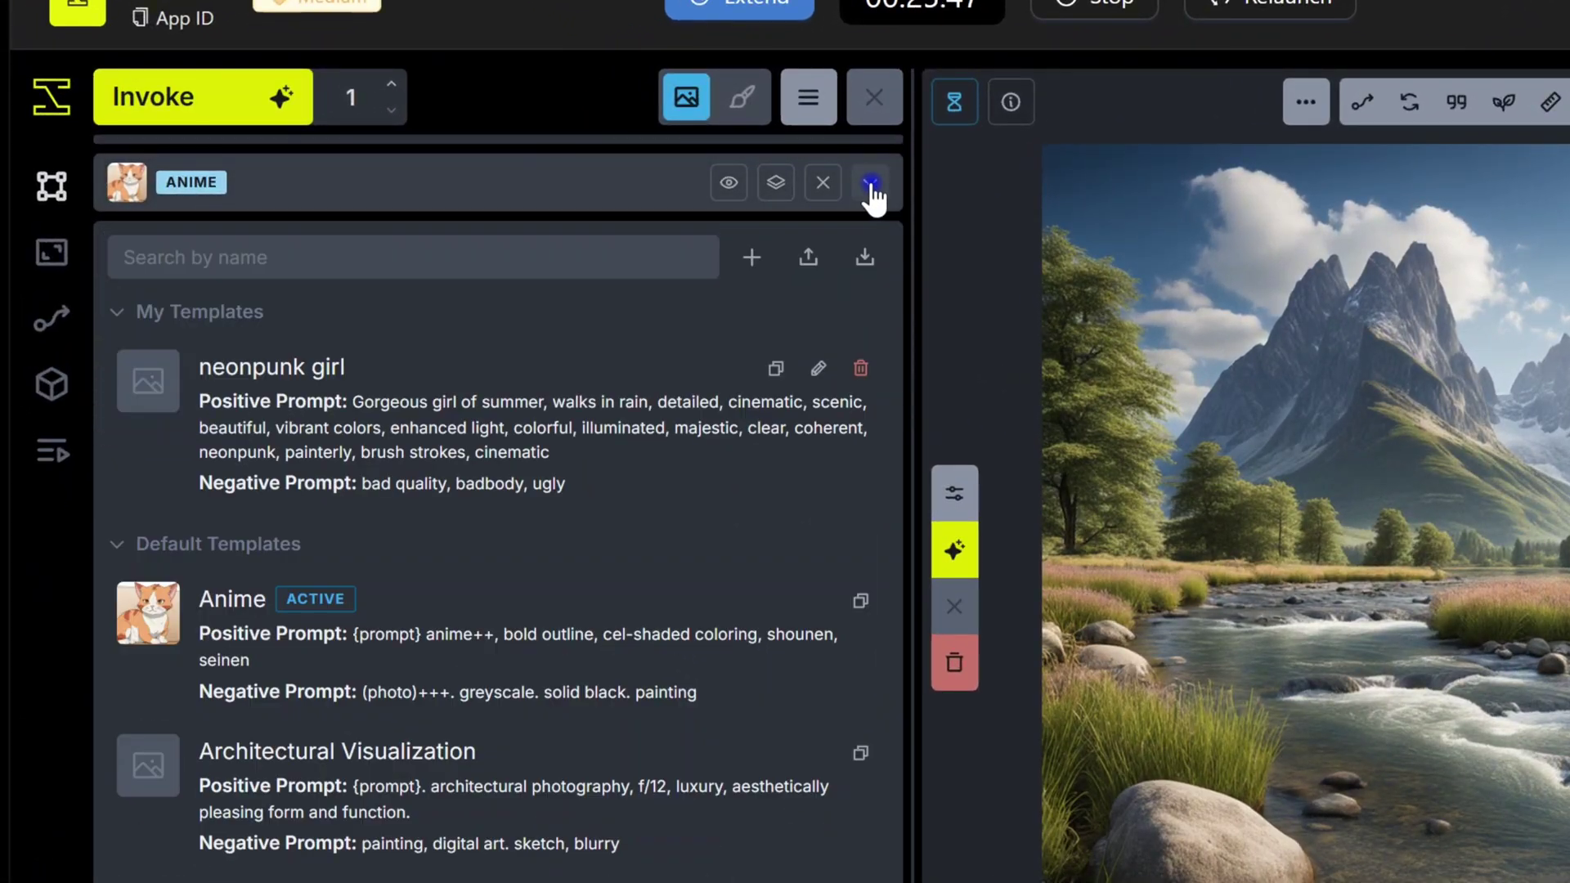
{"action": "left_click", "coordinate": [586, 646]}
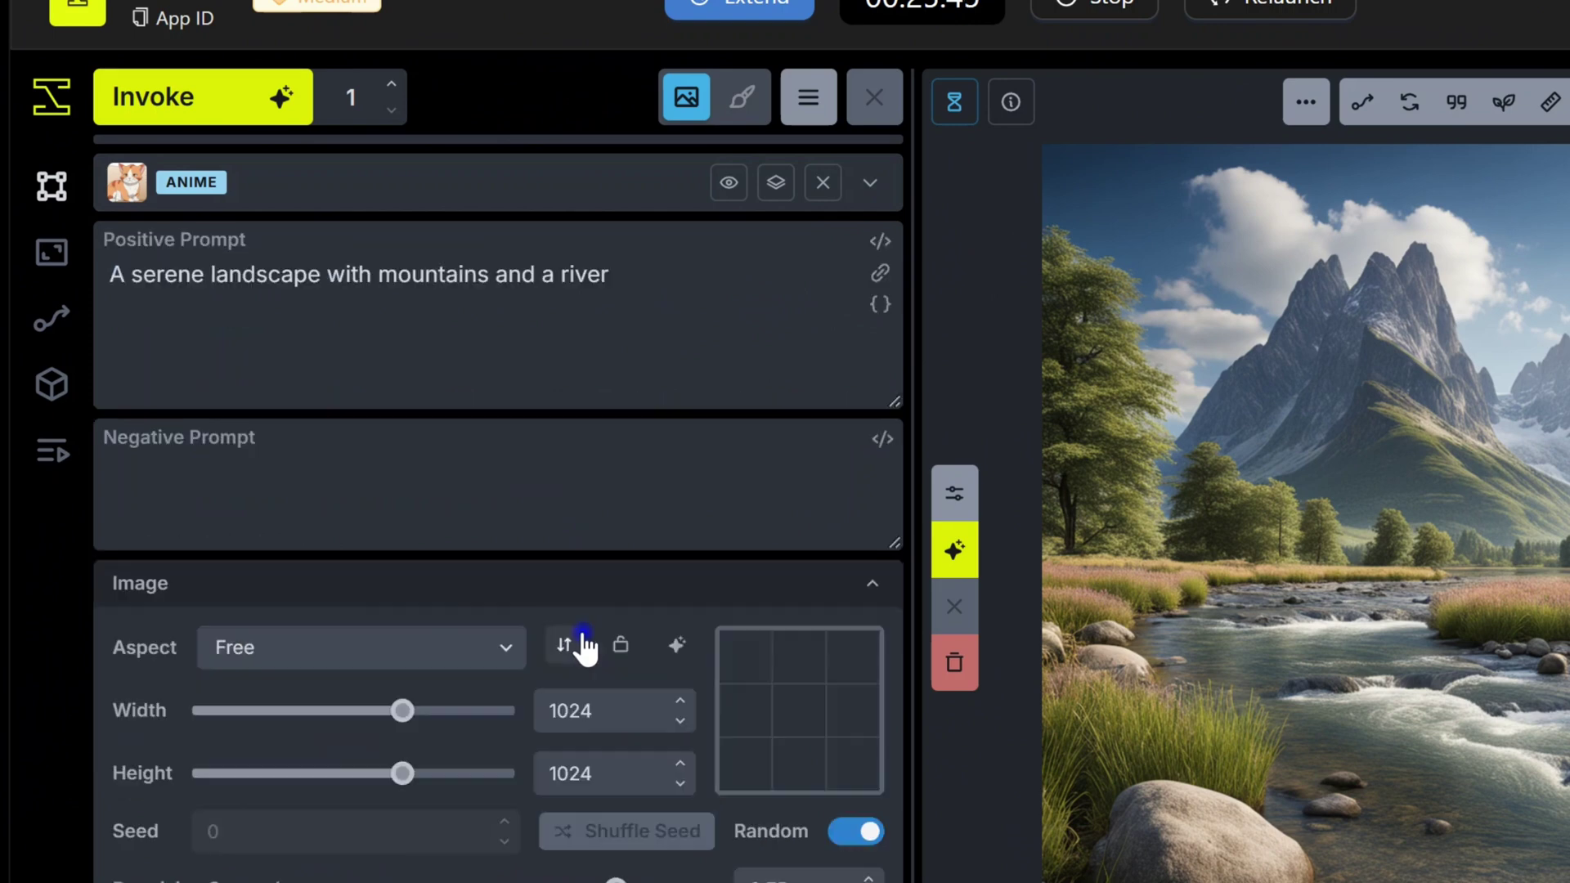
{"action": "scroll", "coordinate": [535, 595], "scroll_direction": "down", "scroll_amount": 3}
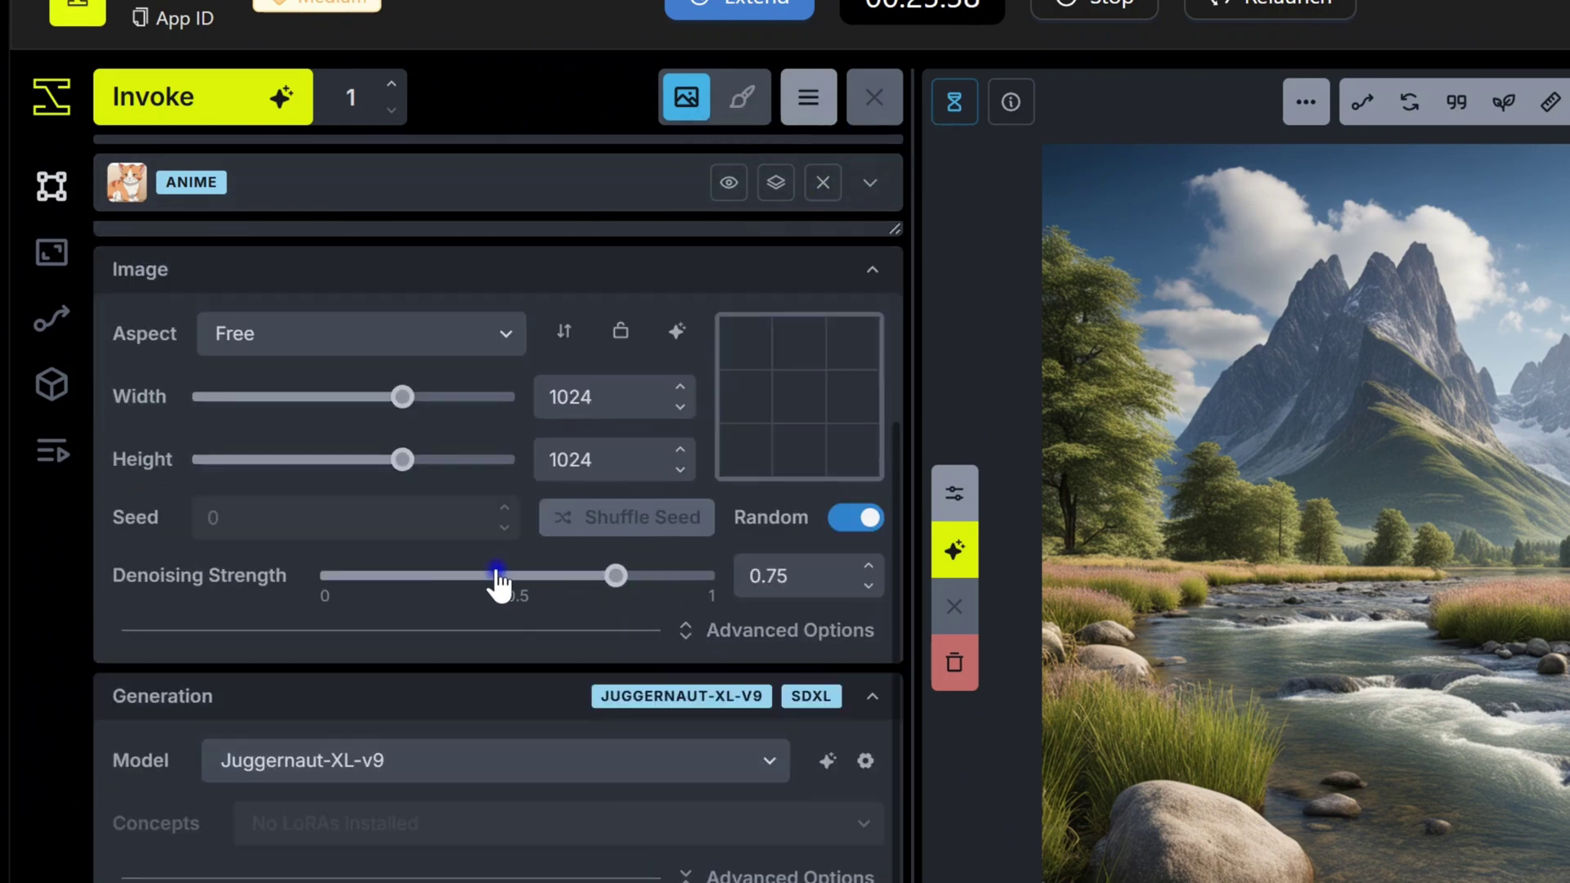
{"action": "left_click_drag", "start_coordinate": [497, 582], "coordinate": [477, 575]}
{"action": "left_click", "coordinate": [777, 577]}
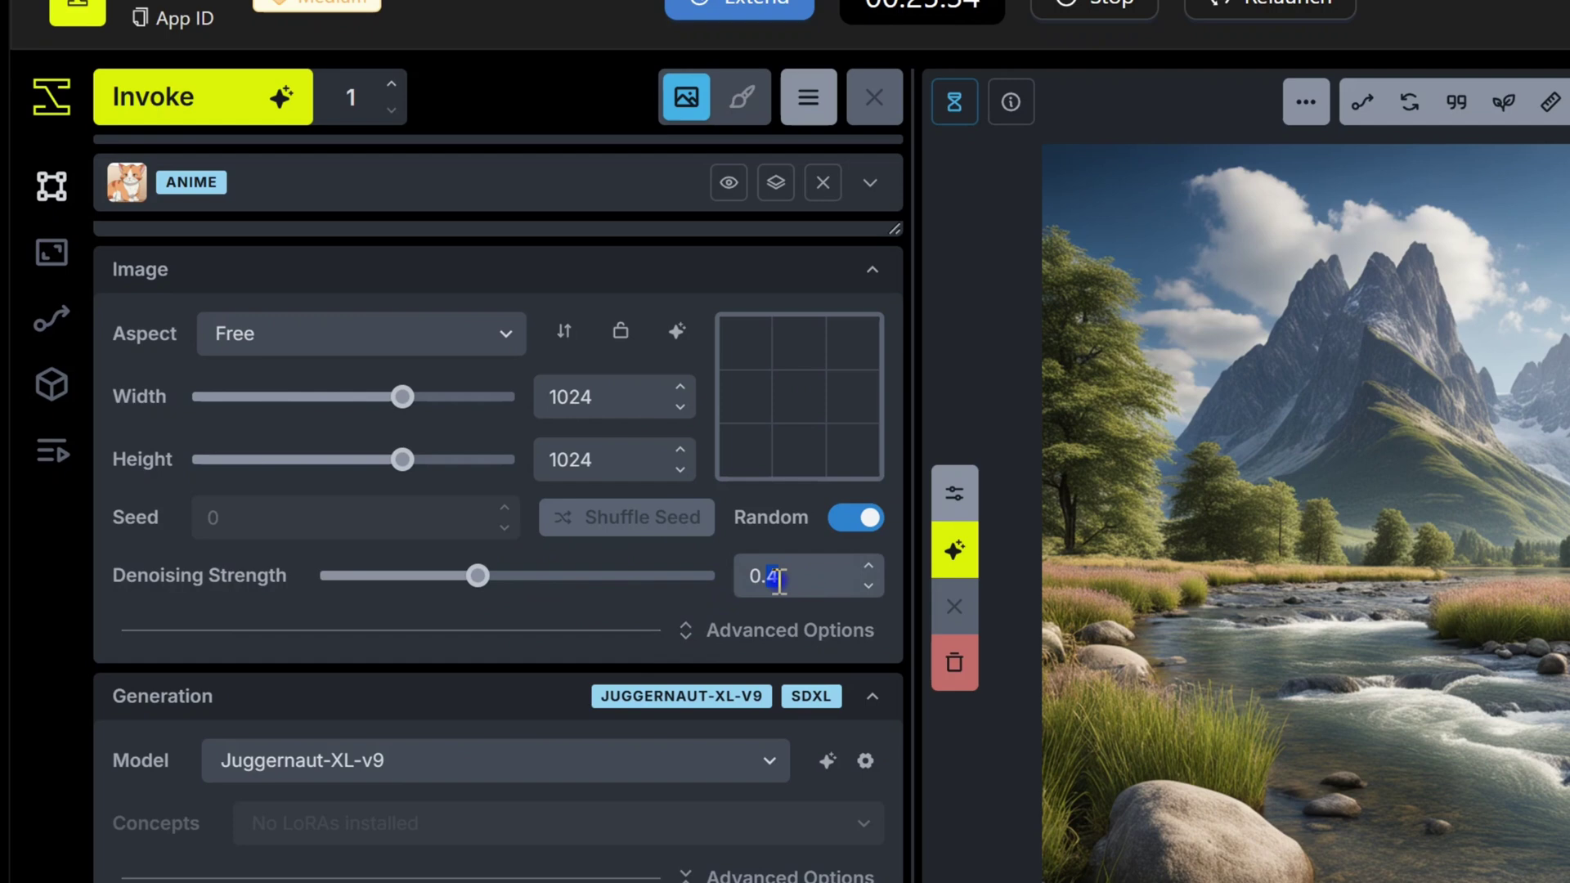
{"action": "type", "text": "35"}
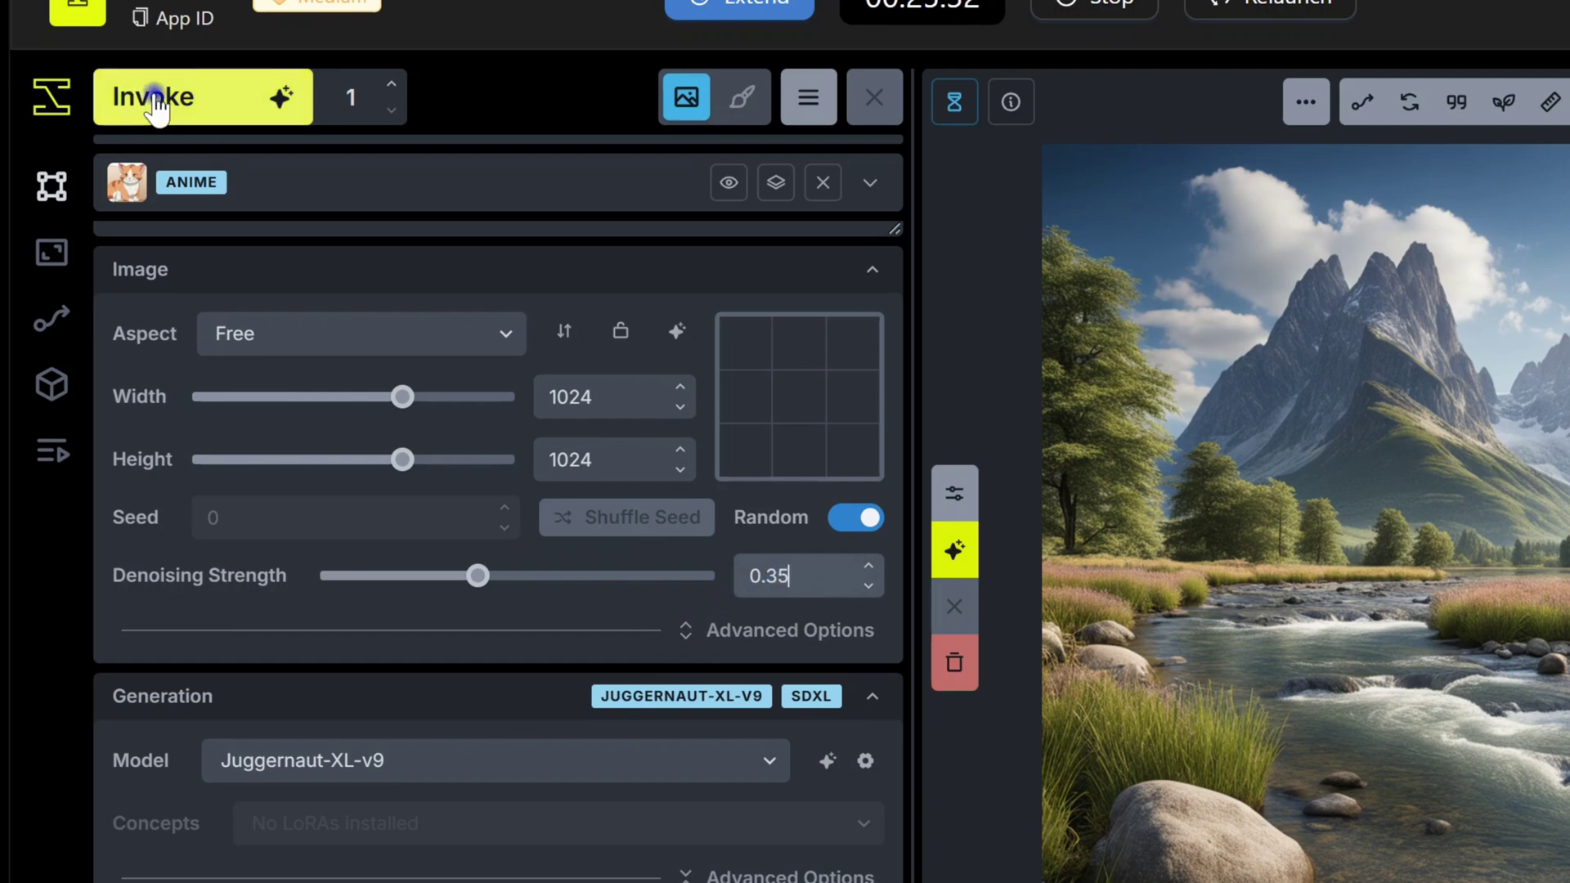
{"action": "left_click", "coordinate": [155, 98]}
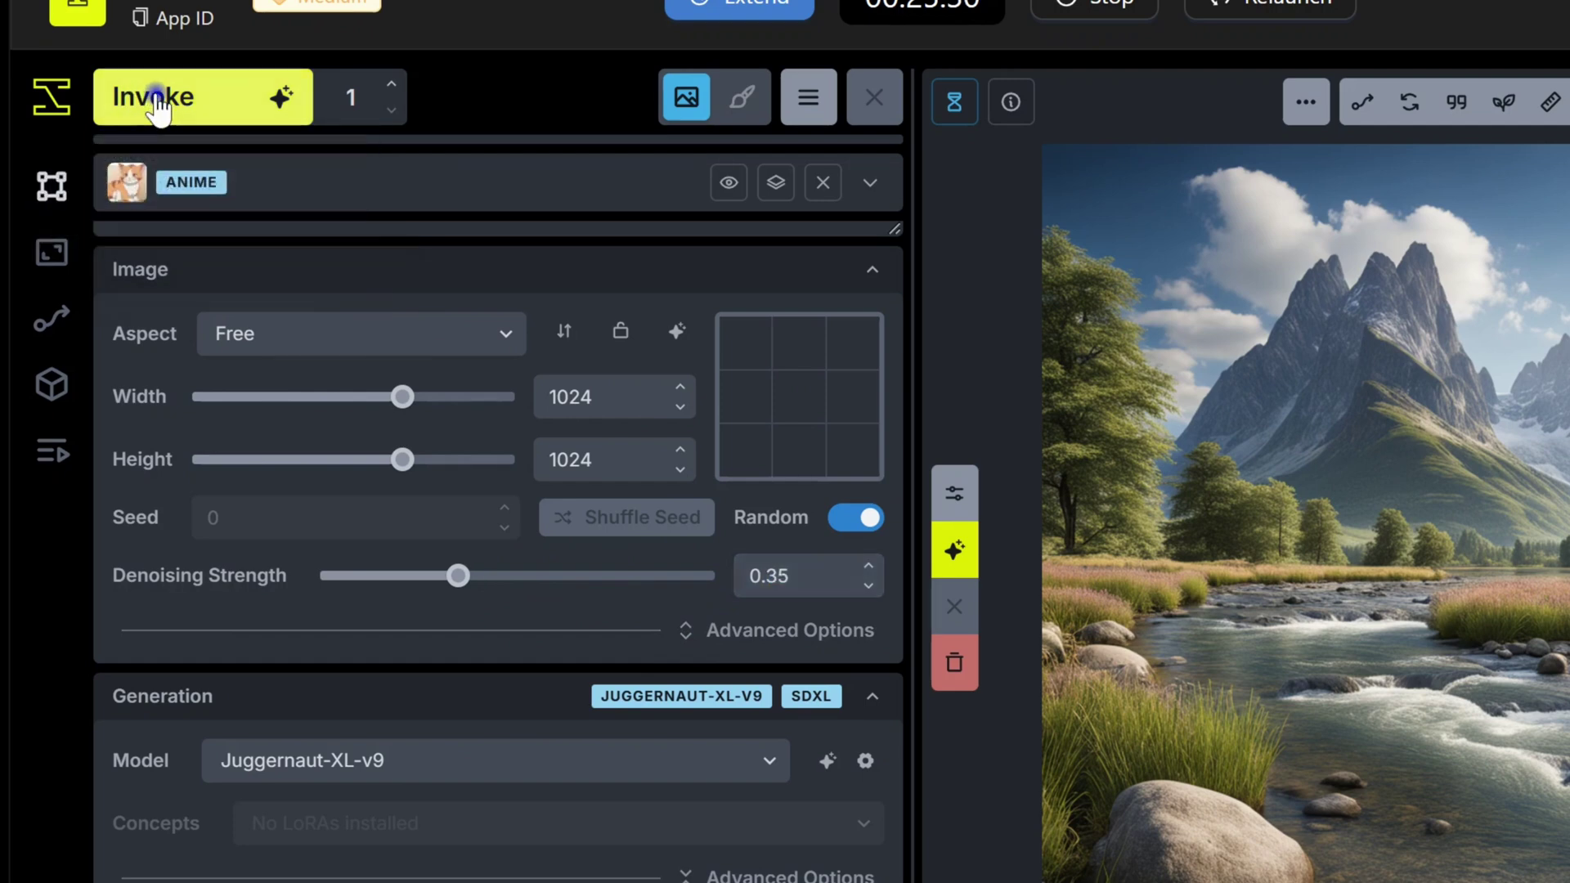
{"action": "left_click", "coordinate": [155, 98]}
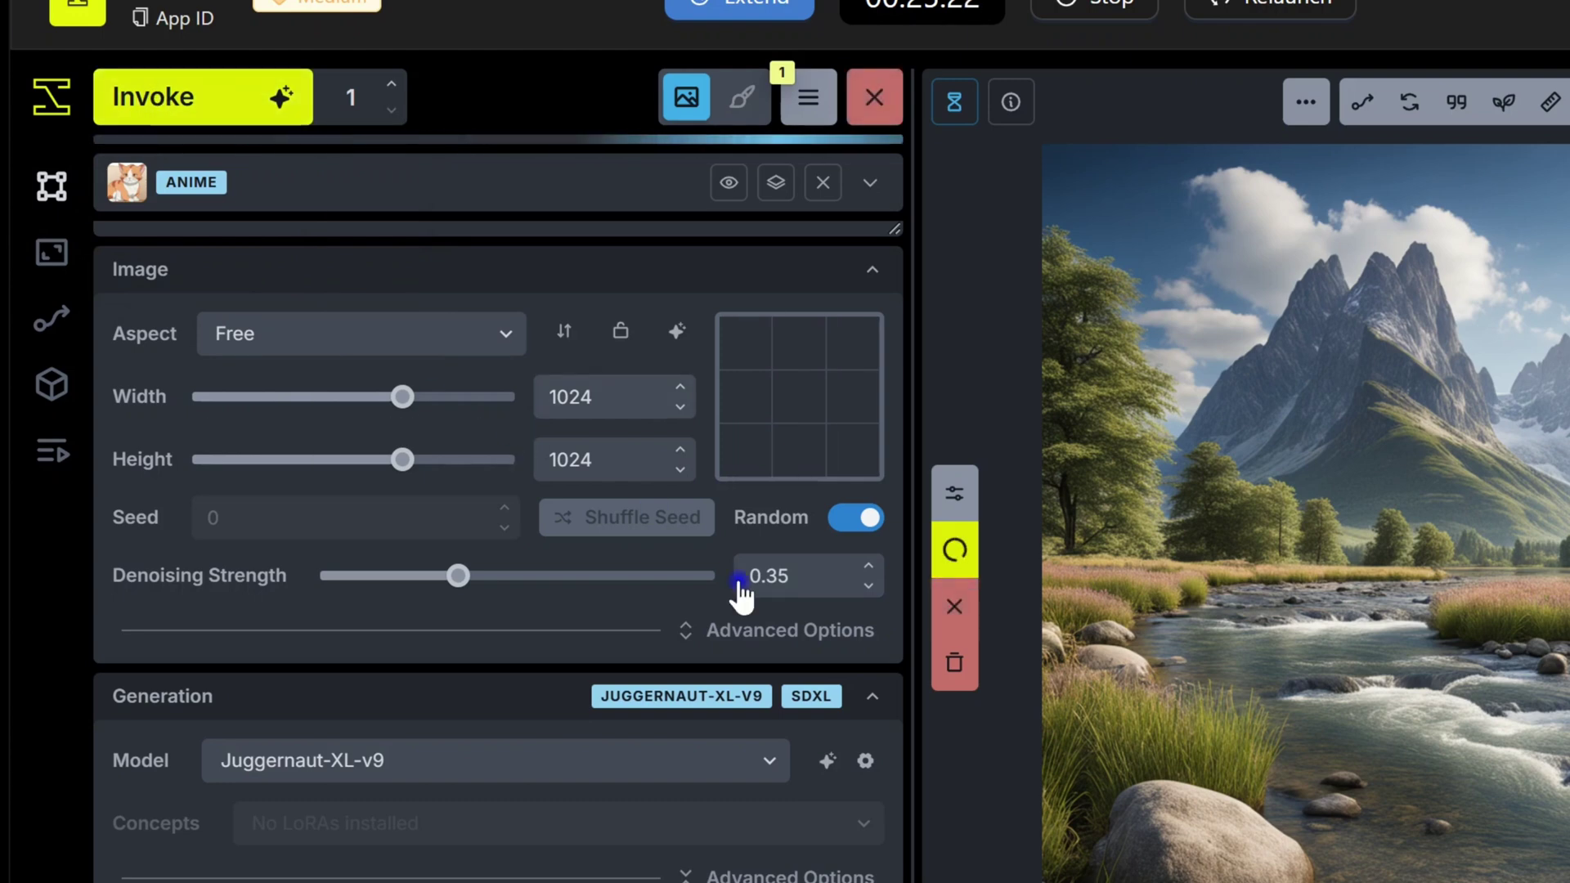
Queue another Anime generation at denoising strength 0.55.
{"action": "left_click", "coordinate": [769, 577]}
{"action": "left_click", "coordinate": [860, 761]}
{"action": "type", "text": "5"}
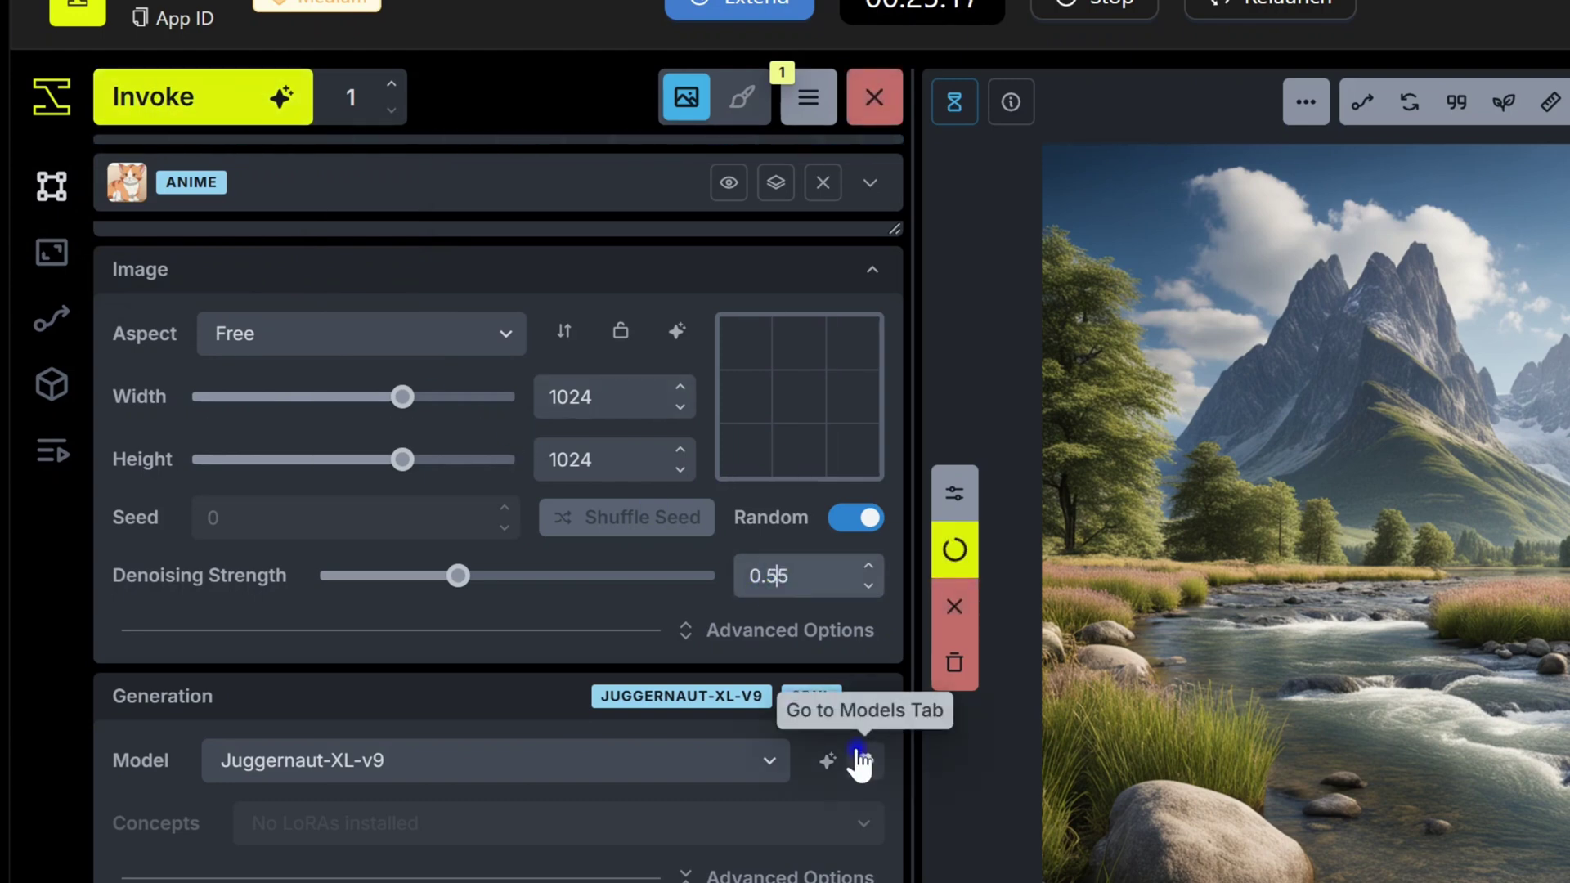
{"action": "left_click", "coordinate": [180, 114]}
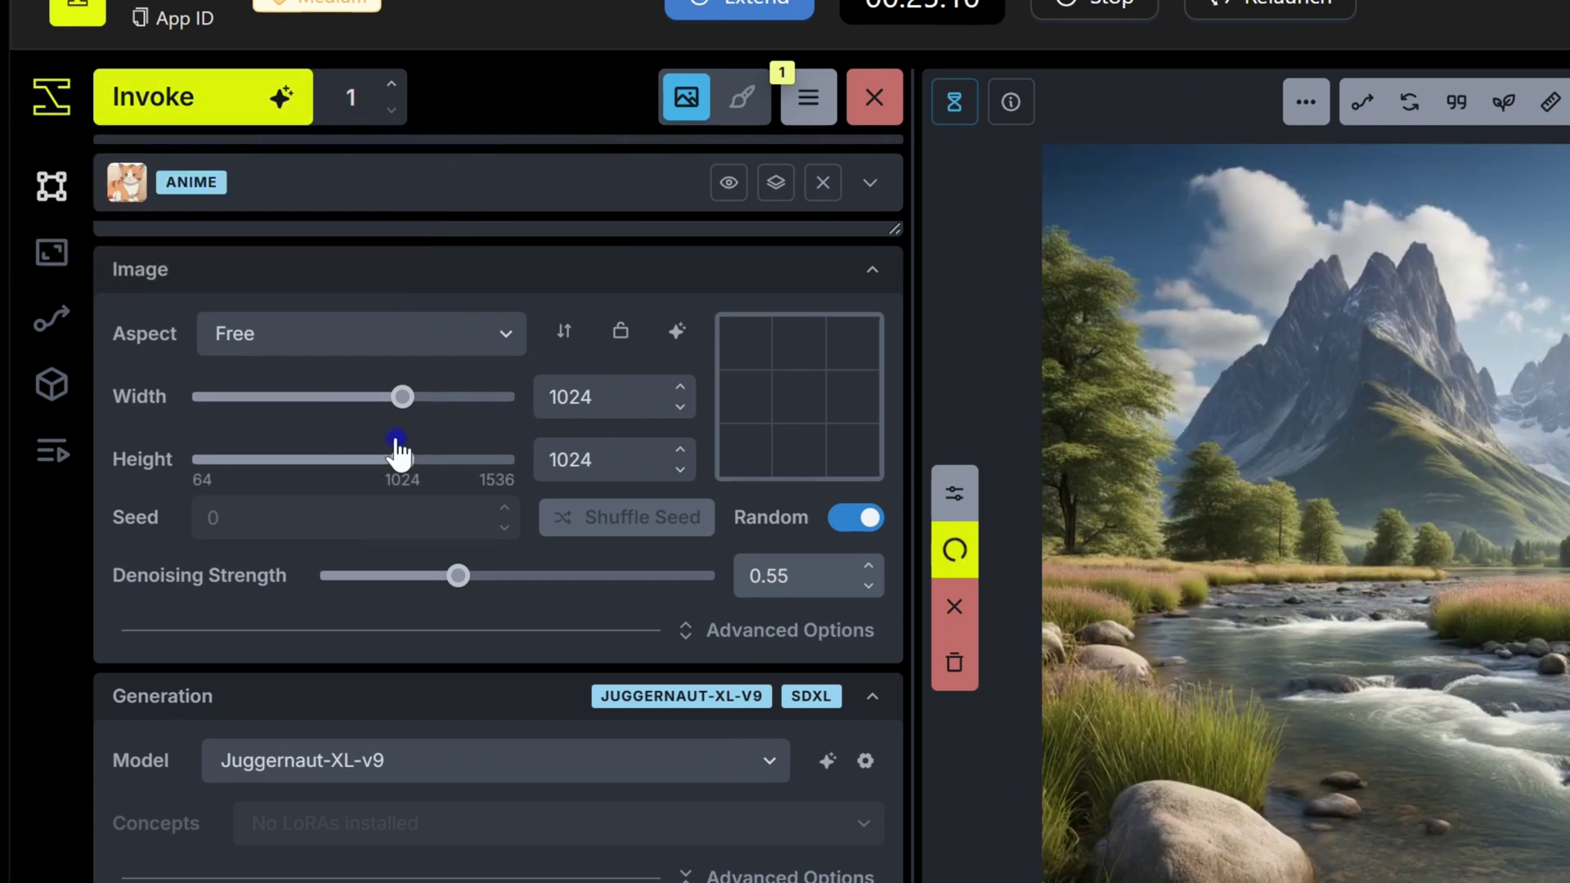
Queue a third generation at denoising strength 0.75 and view the generation queue.
{"action": "left_click", "coordinate": [775, 577]}
{"action": "key", "text": "BackSpace"}
{"action": "type", "text": "7"}
{"action": "left_click", "coordinate": [182, 90]}
{"action": "left_click", "coordinate": [178, 94]}
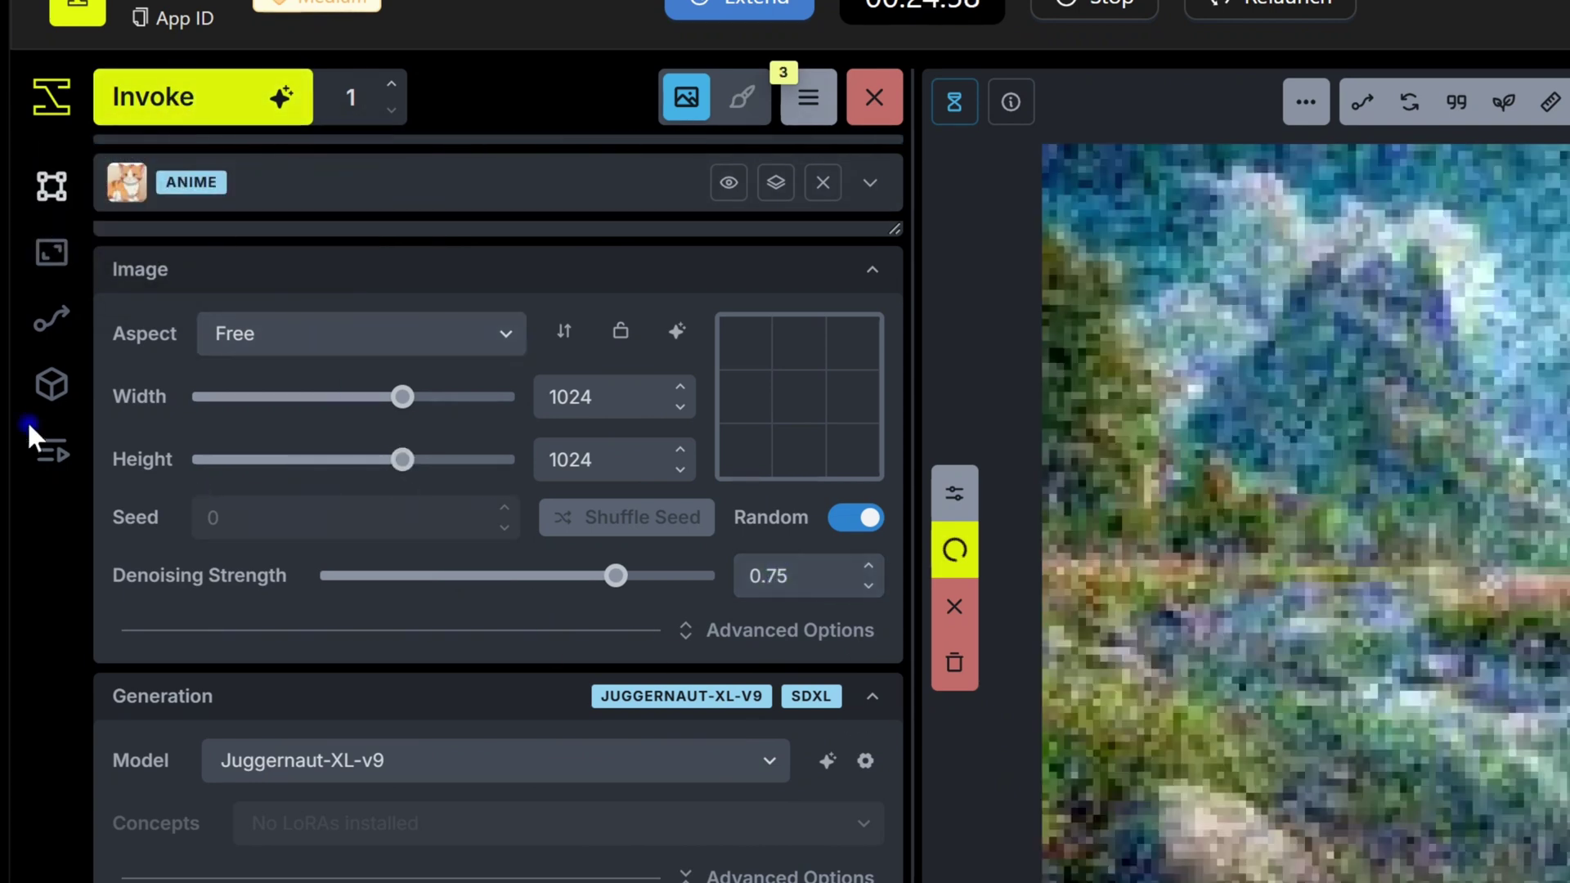
{"action": "left_click", "coordinate": [52, 451]}
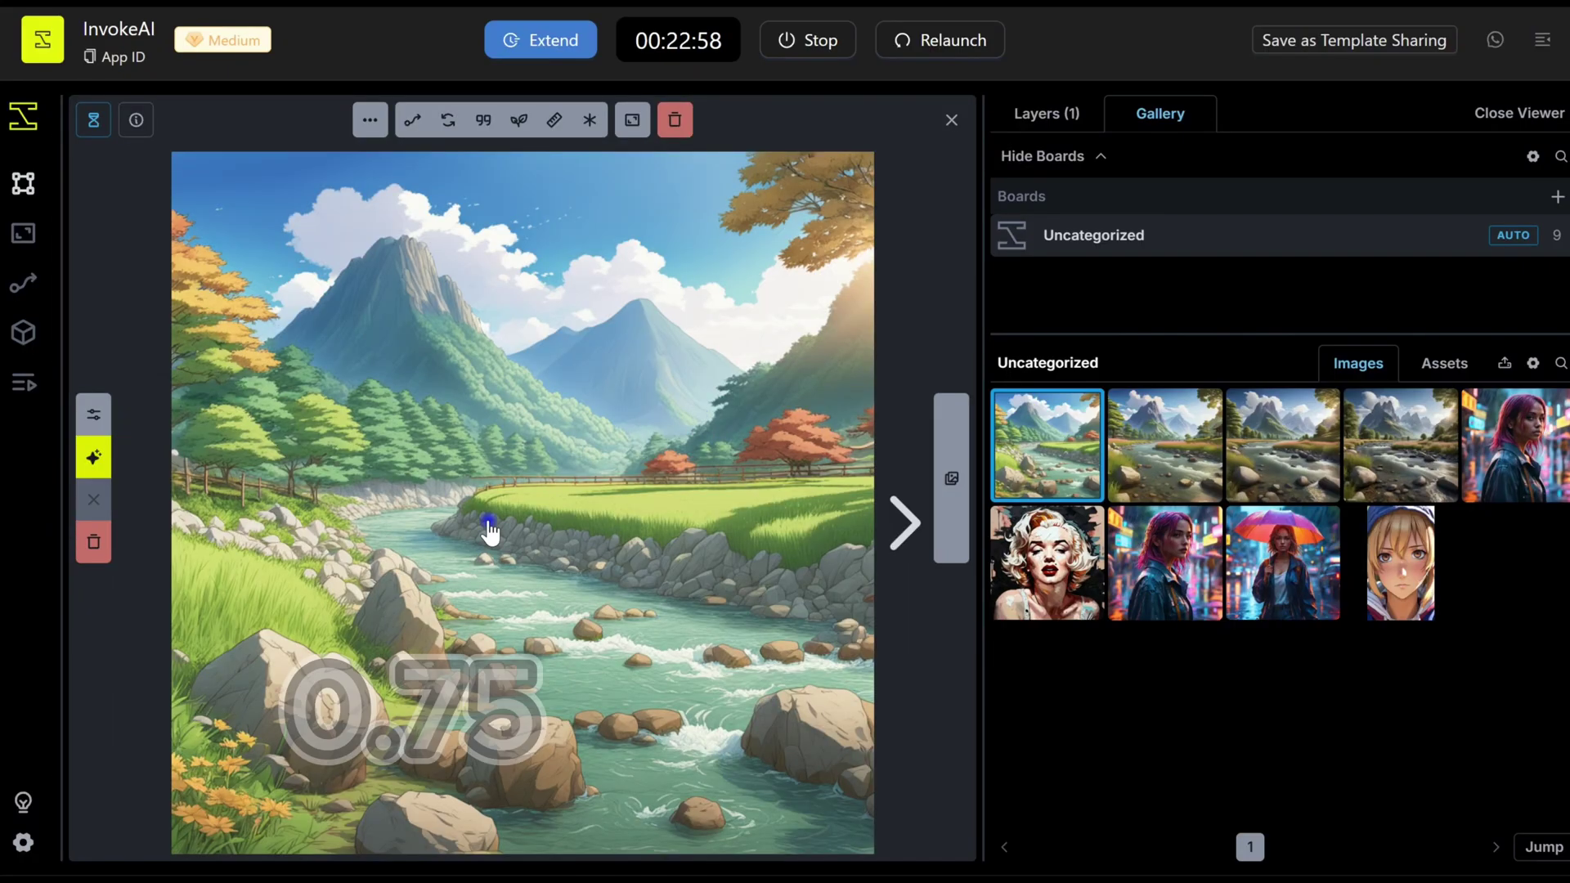
Slider-compare the fourth gallery render against the second and third denoising variations.
{"action": "left_click_drag", "start_coordinate": [1400, 445], "coordinate": [646, 470]}
{"action": "left_click_drag", "start_coordinate": [524, 526], "coordinate": [182, 563]}
{"action": "left_click", "coordinate": [1152, 459]}
{"action": "left_click", "coordinate": [1282, 445]}
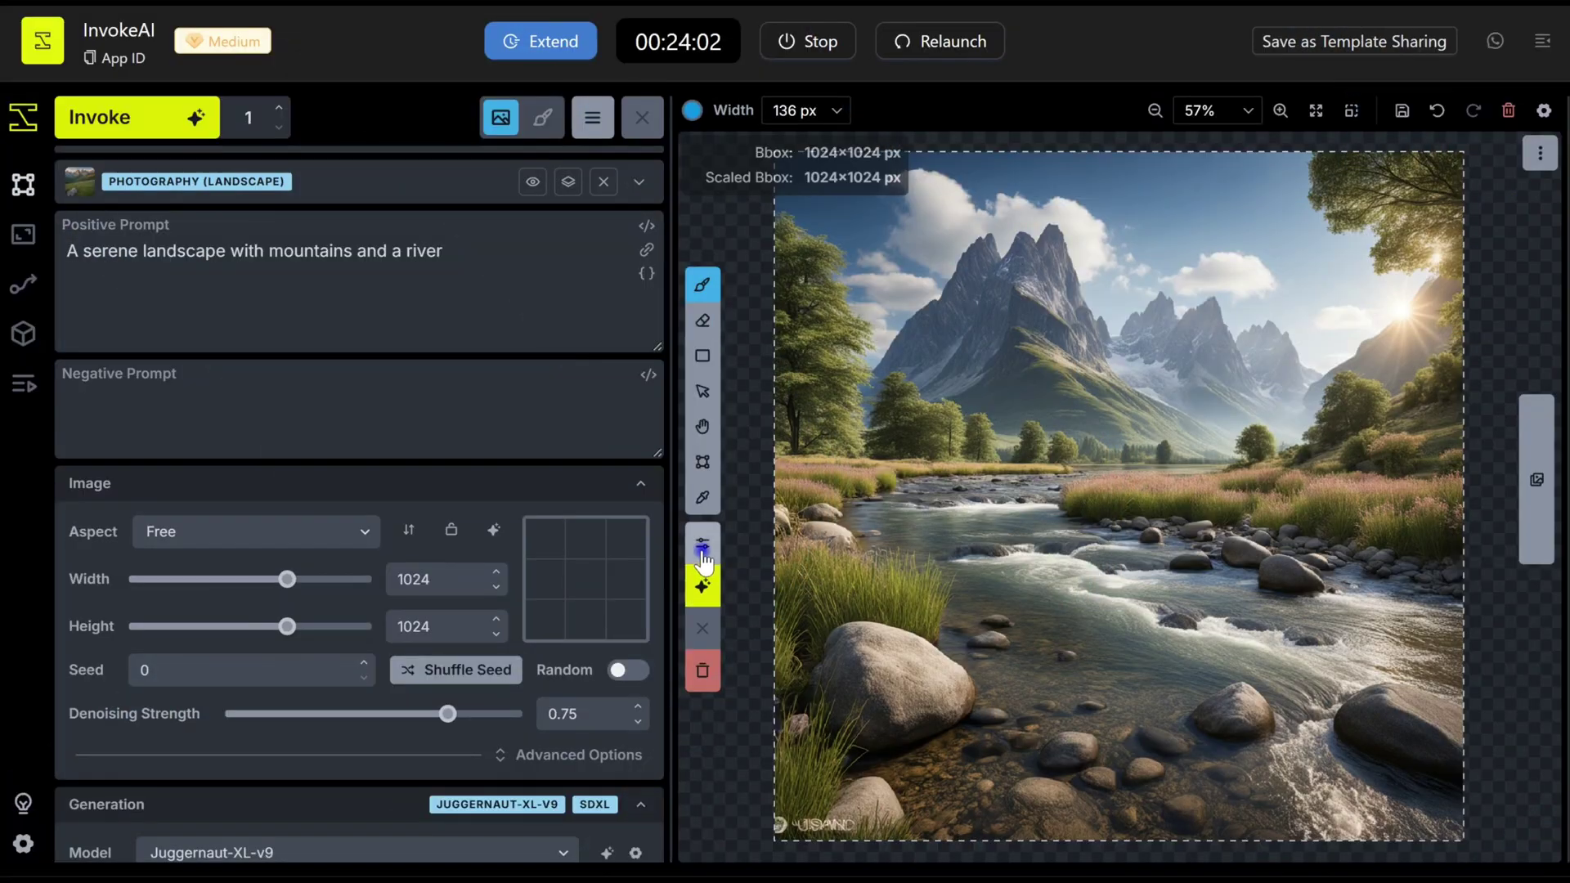
With the Bbox tool, move the 1024×1024 frame right until half extends past the landscape.
{"action": "key", "text": "t"}
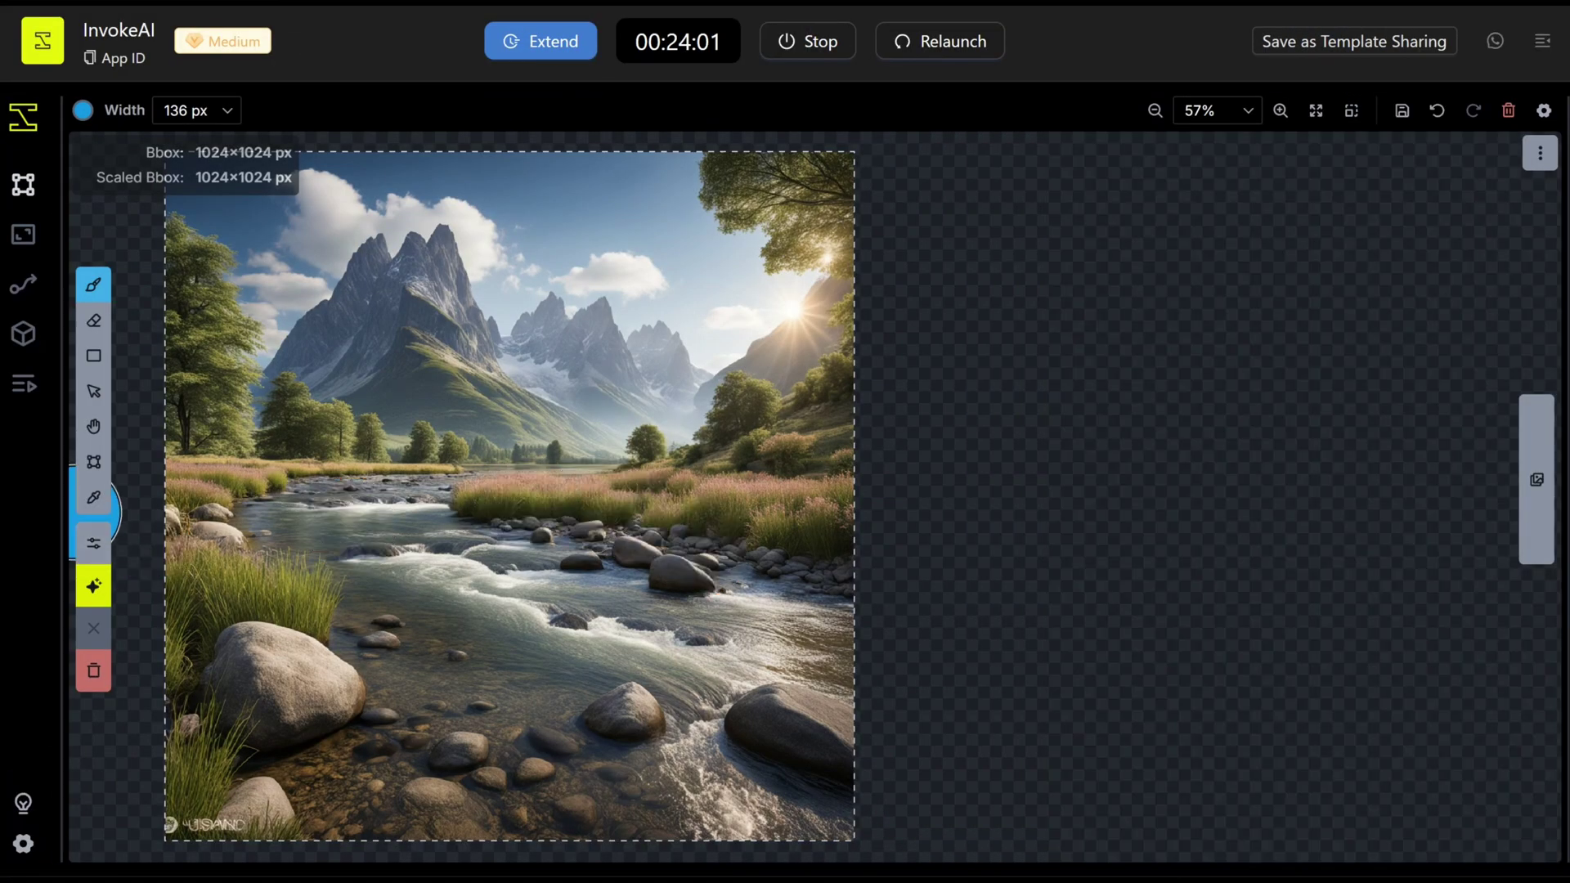
{"action": "left_click", "coordinate": [94, 464]}
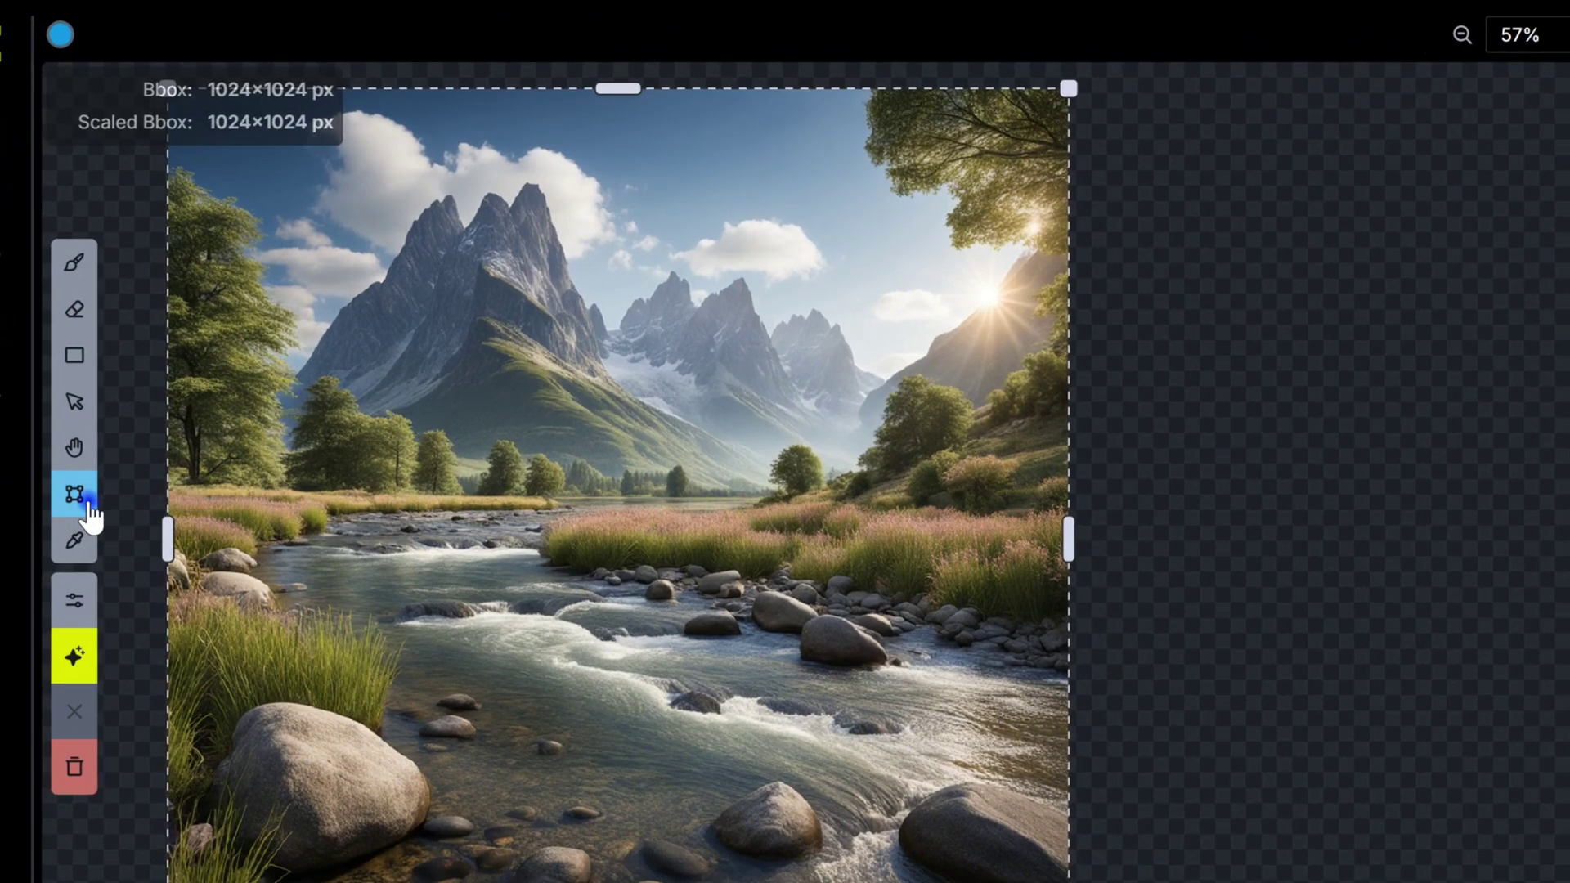
{"action": "left_click_drag", "start_coordinate": [292, 512], "coordinate": [553, 497]}
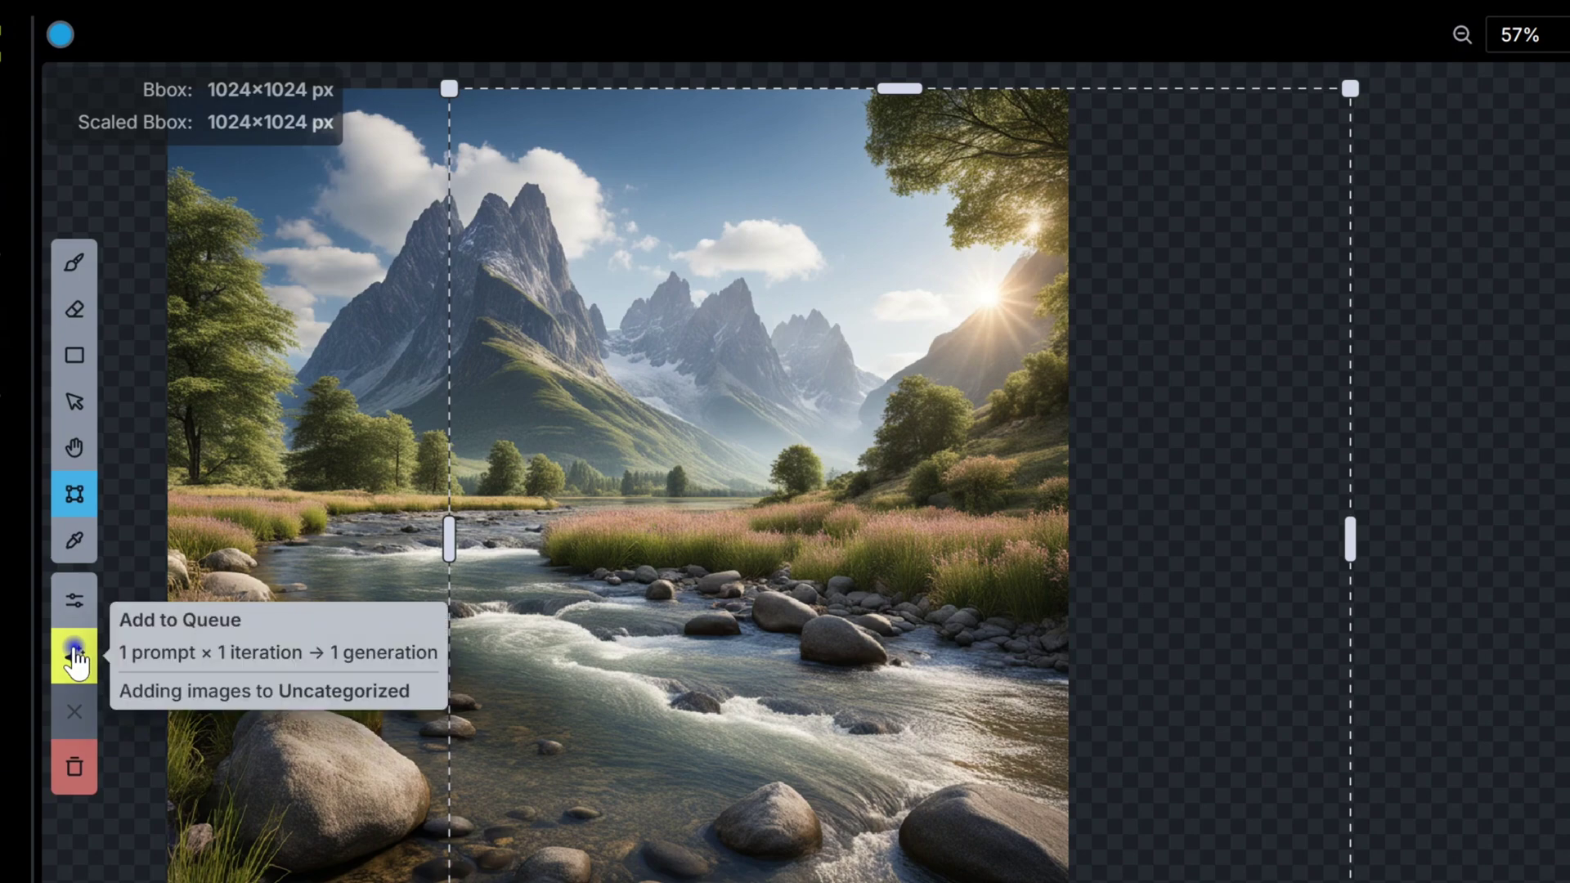
{"action": "left_click", "coordinate": [75, 601]}
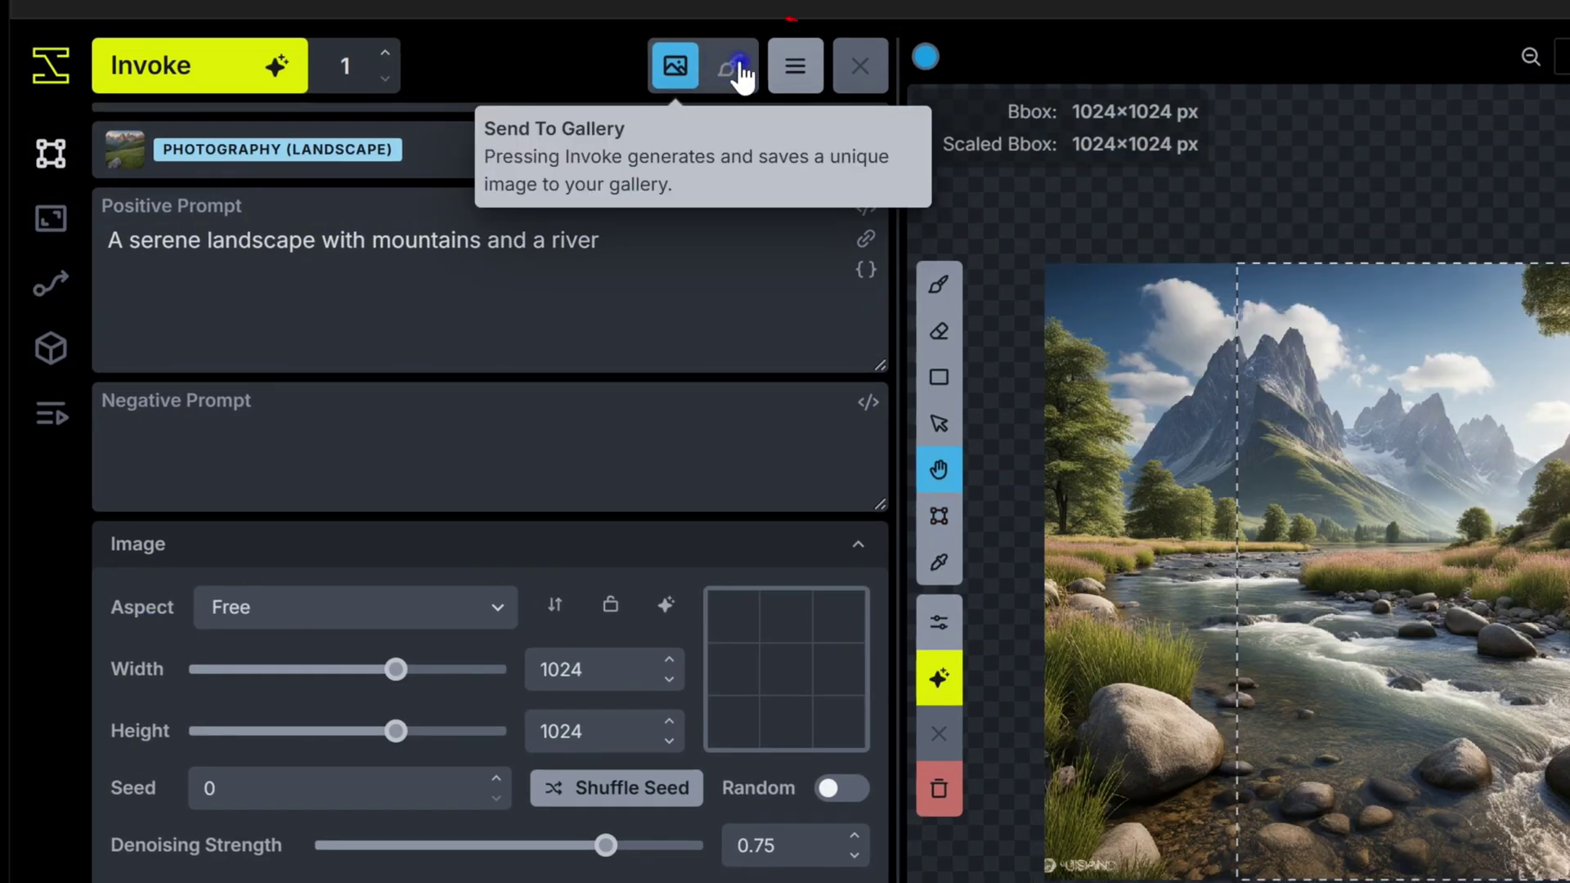
Send generations to the canvas, outpaint the right side, and accept the tree-and-river extension.
{"action": "left_click", "coordinate": [736, 67]}
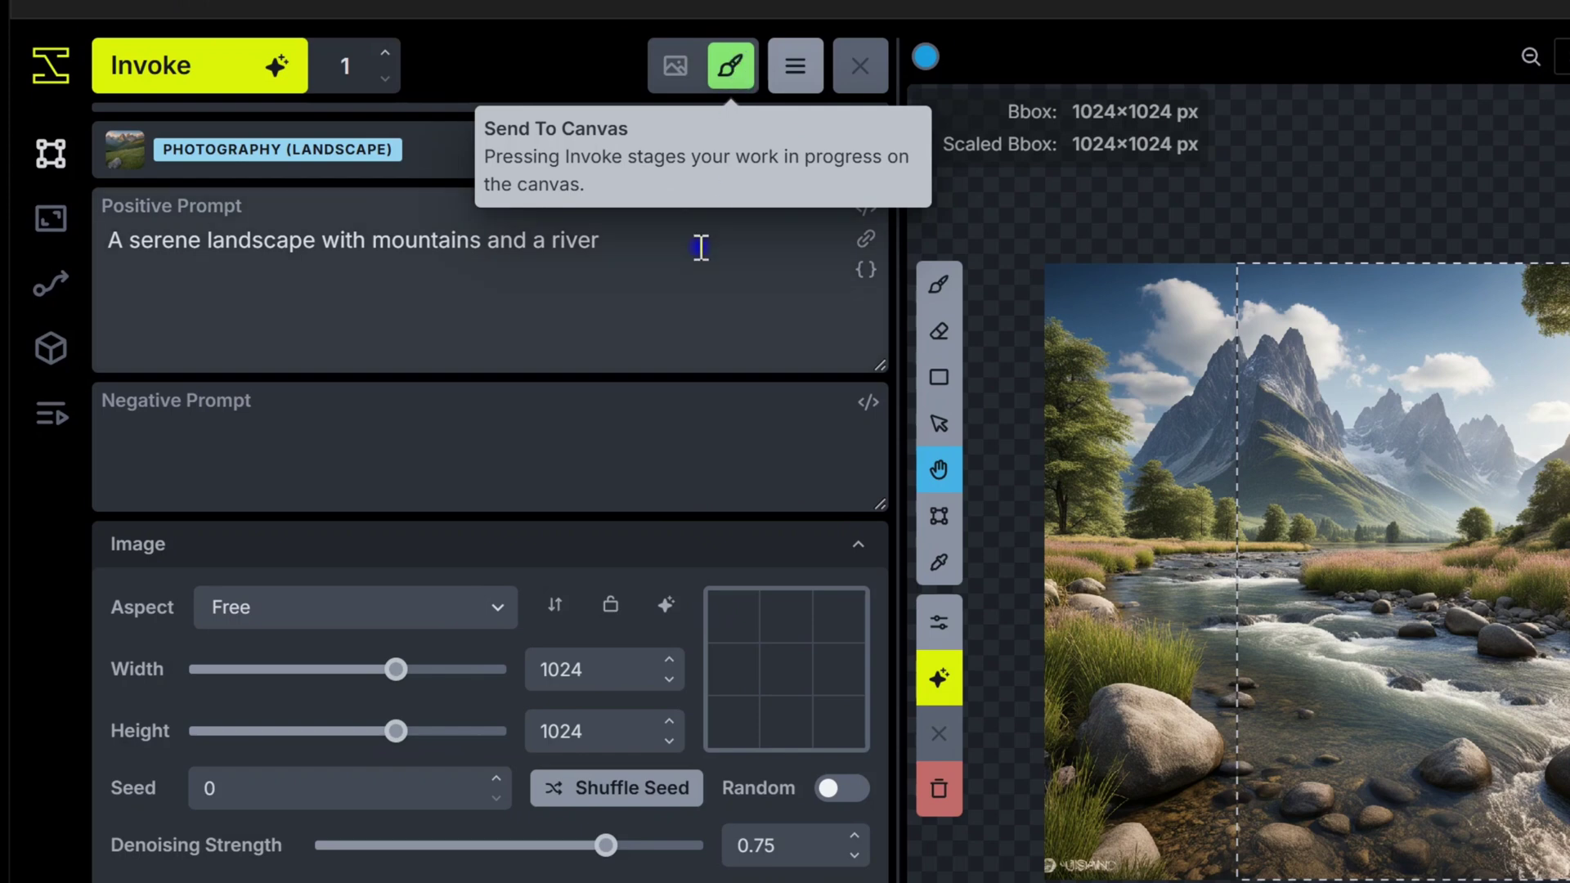
{"action": "left_click", "coordinate": [802, 742]}
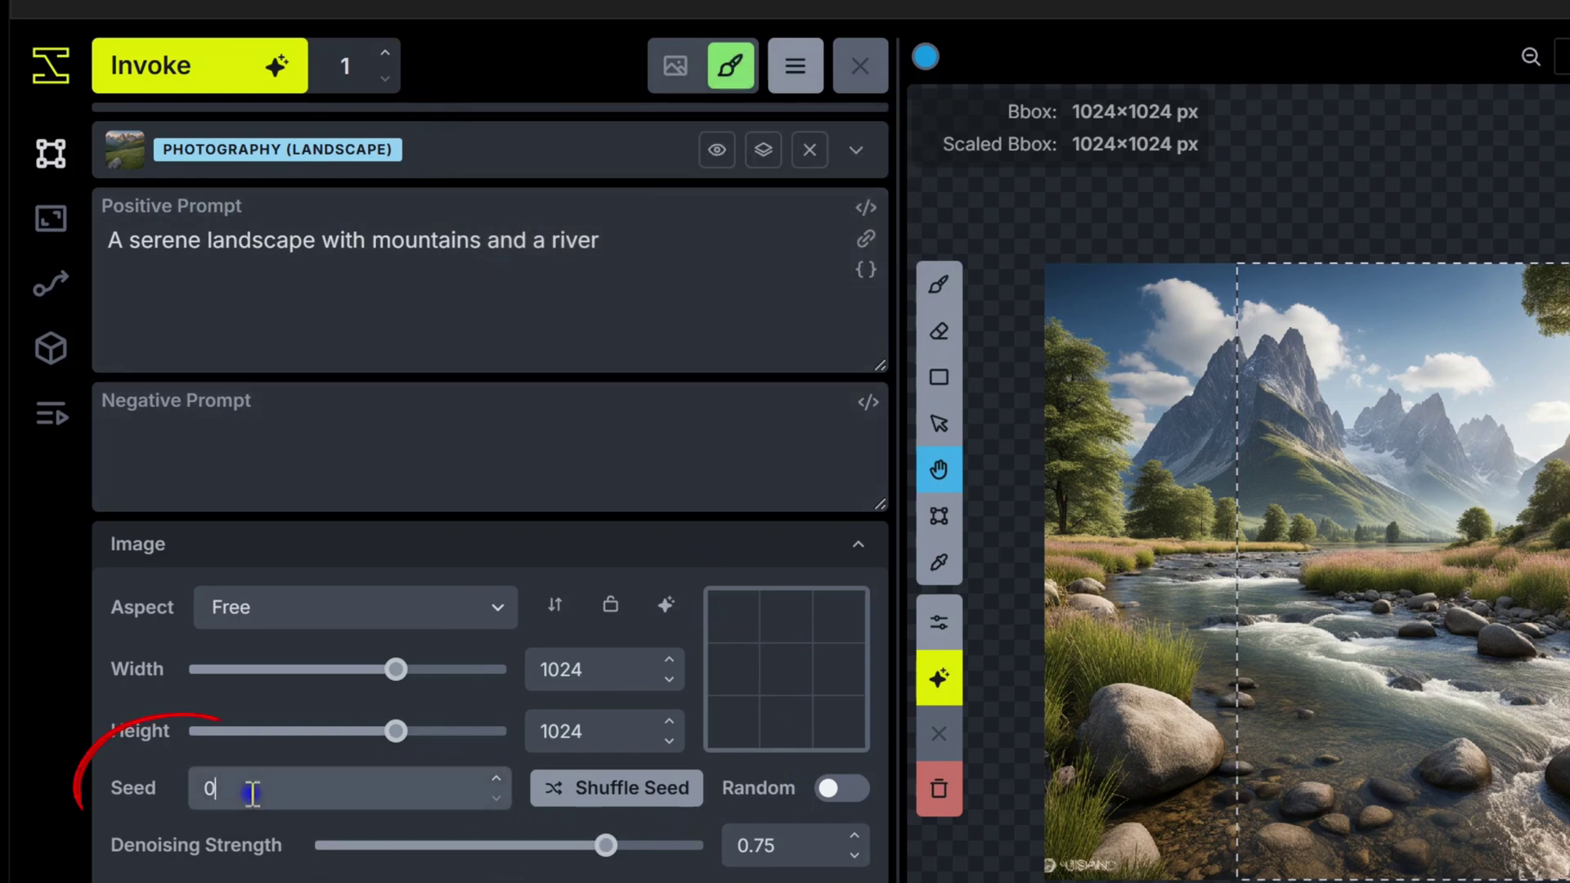
{"action": "left_click", "coordinate": [384, 318]}
{"action": "key", "text": "ctrl+Return"}
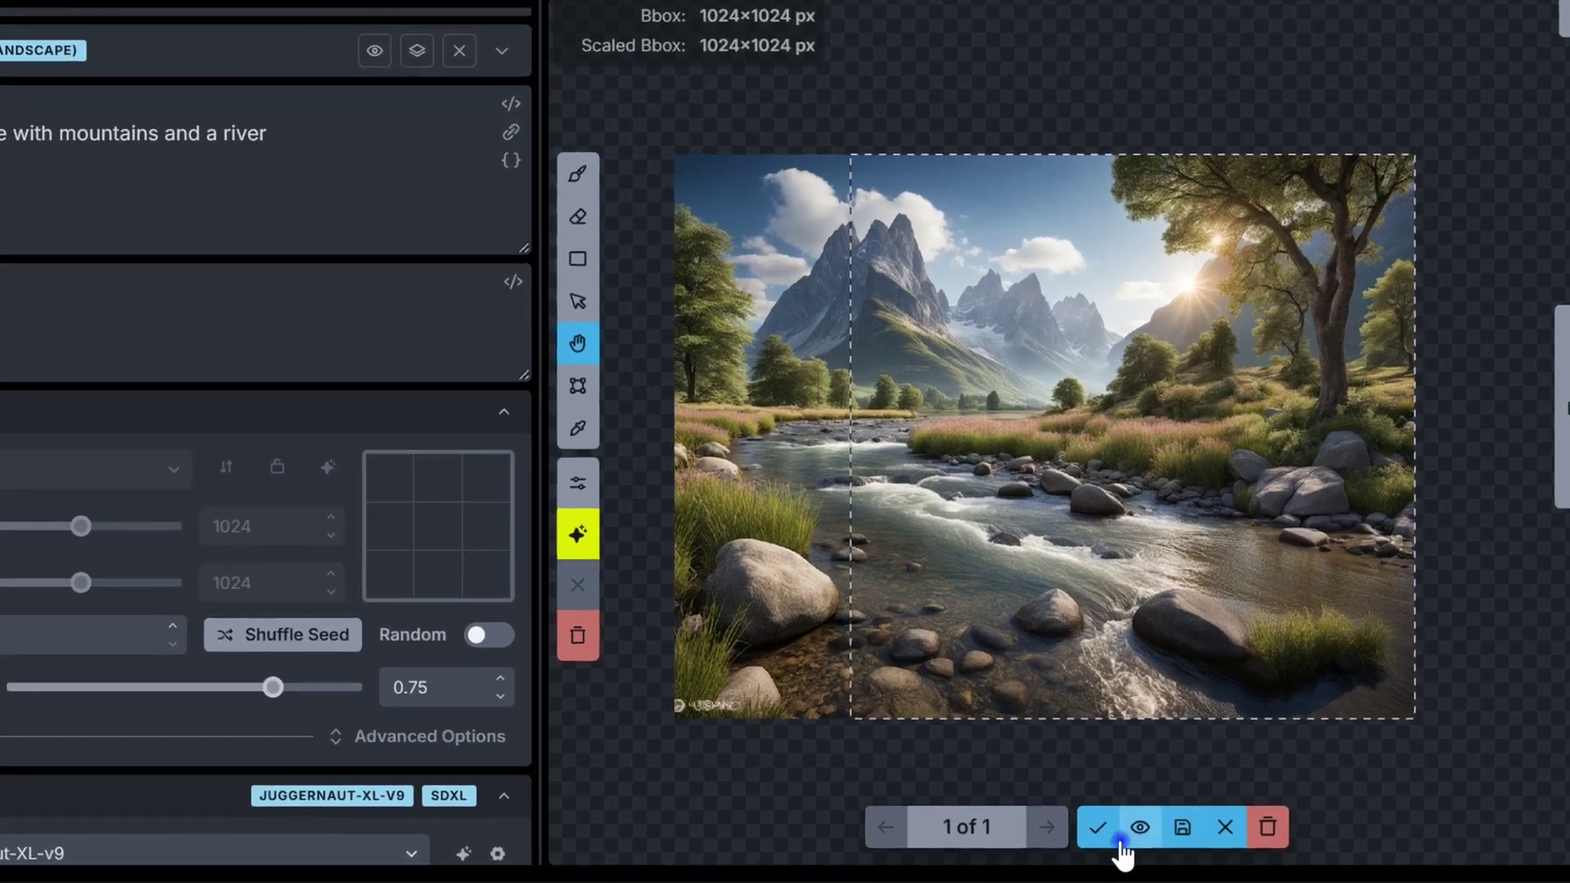
{"action": "left_click", "coordinate": [1176, 846]}
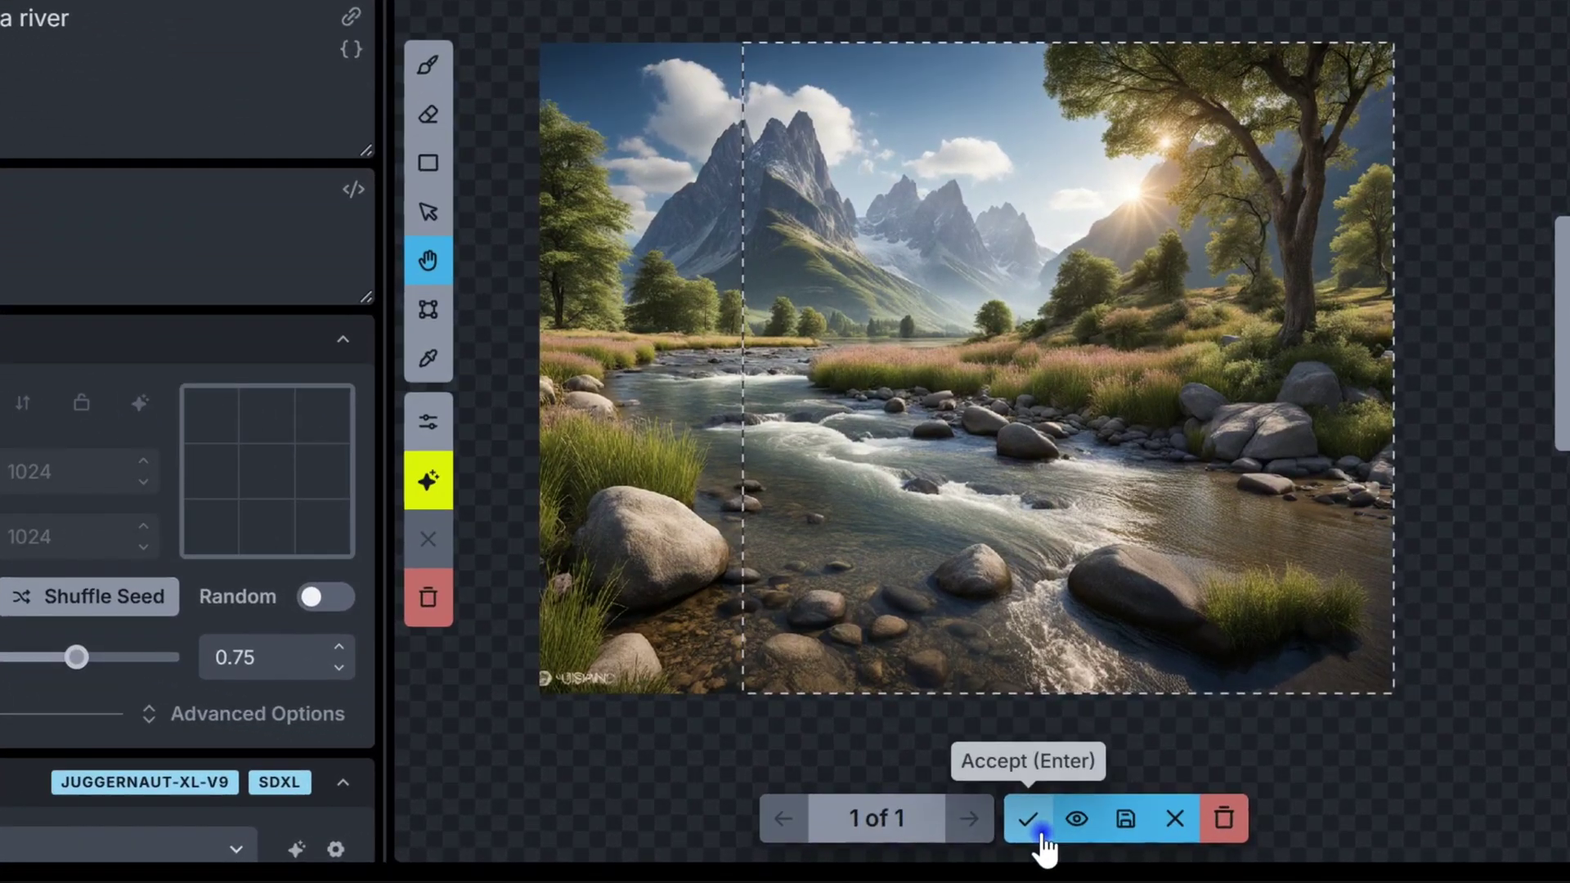
{"action": "left_click", "coordinate": [1031, 818]}
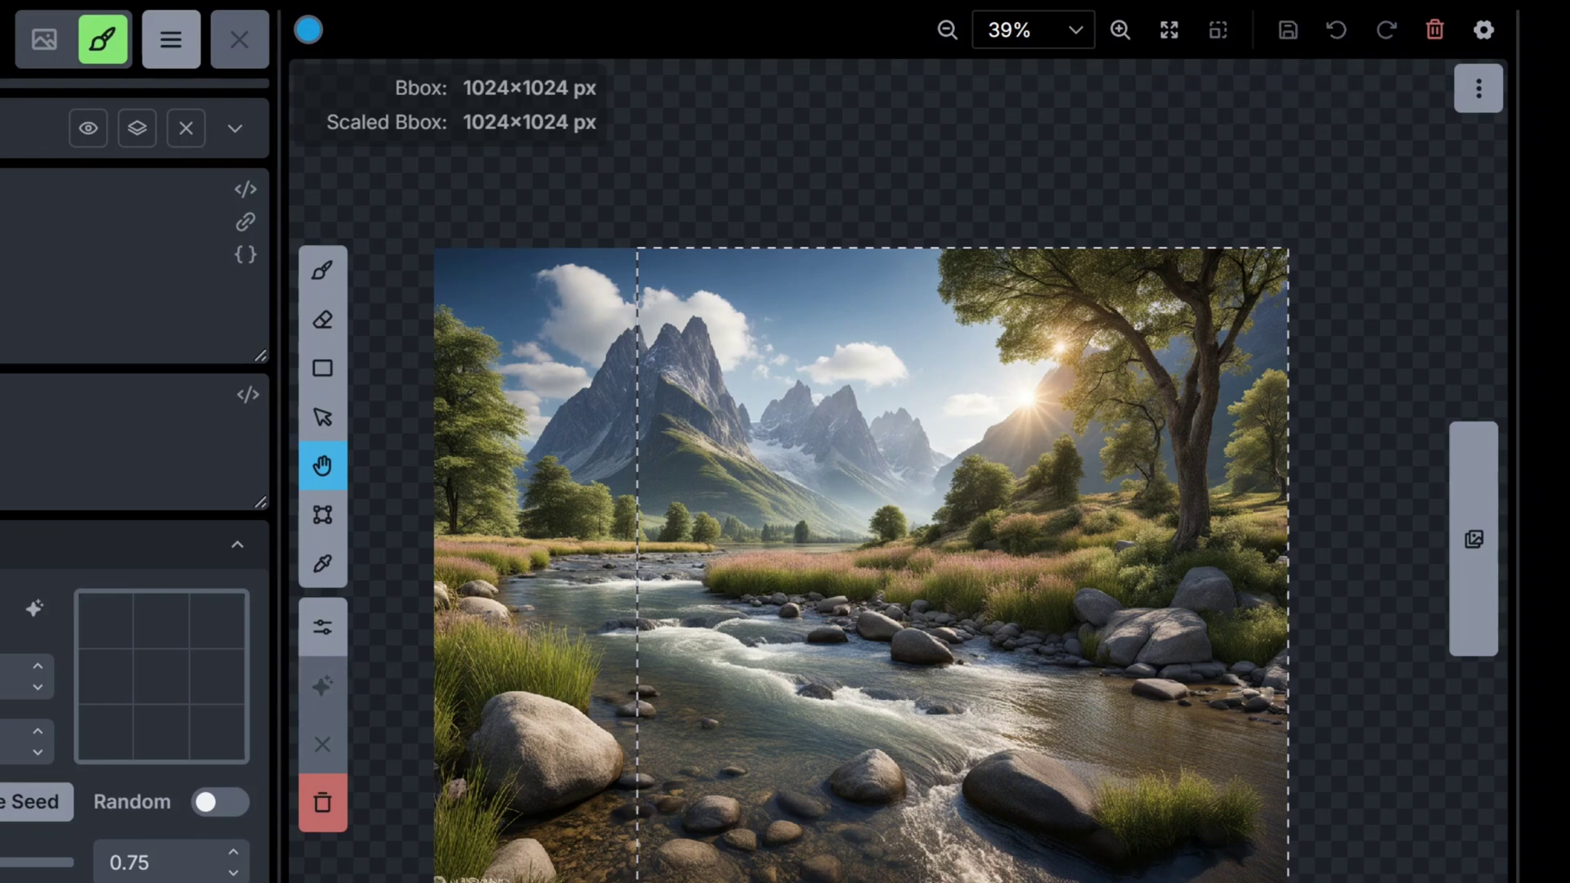
From the Gallery, drag the anime girl portrait onto the canvas as a new raster layer.
{"action": "left_click", "coordinate": [1486, 553]}
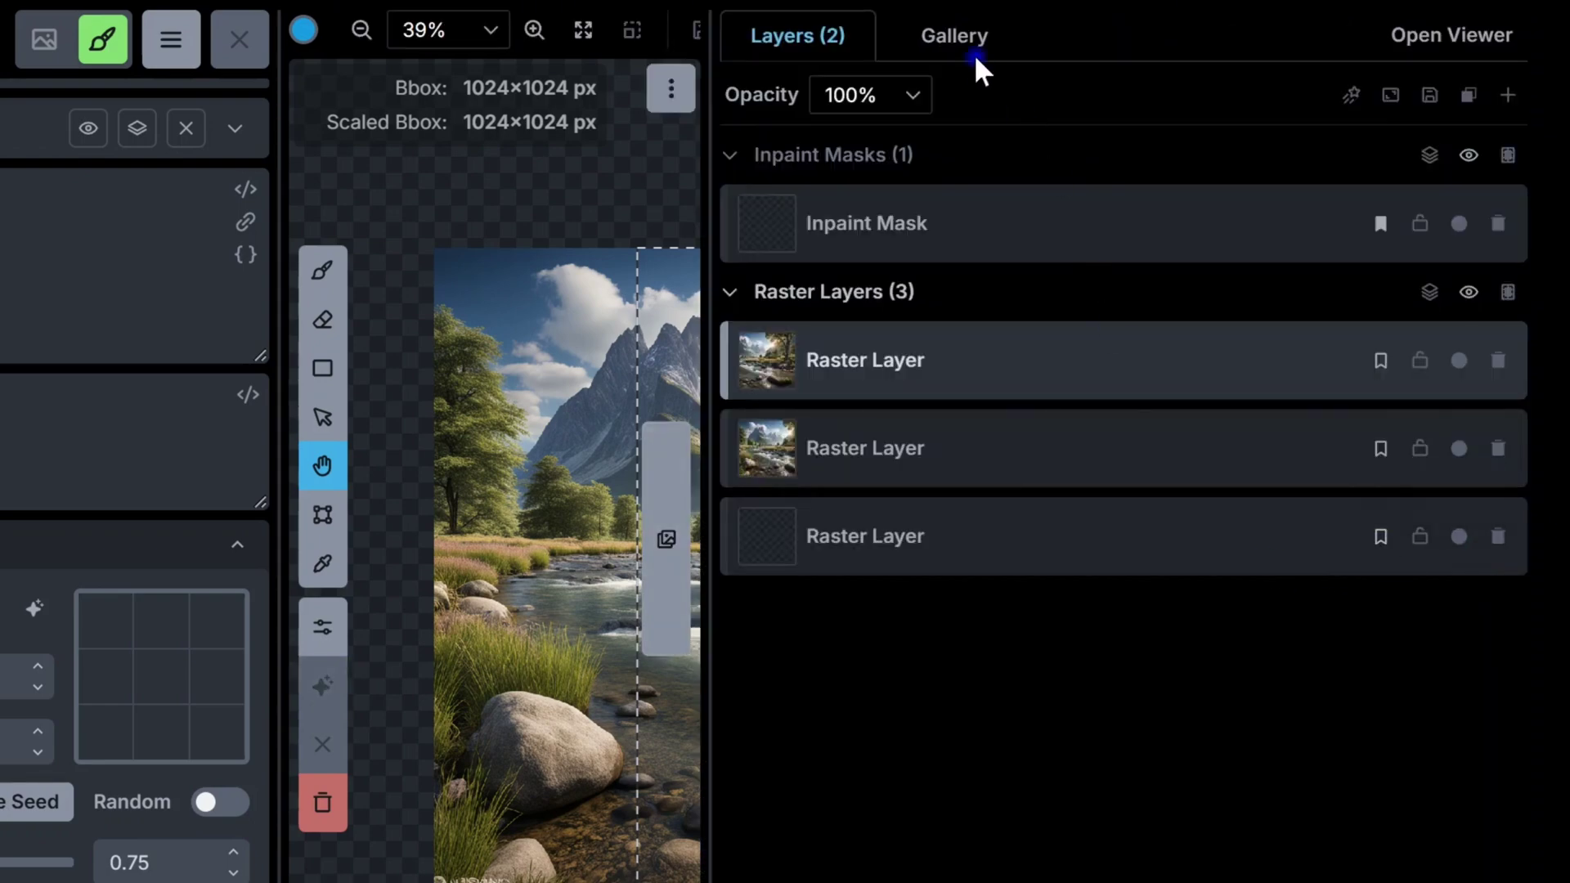
{"action": "left_click", "coordinate": [955, 37]}
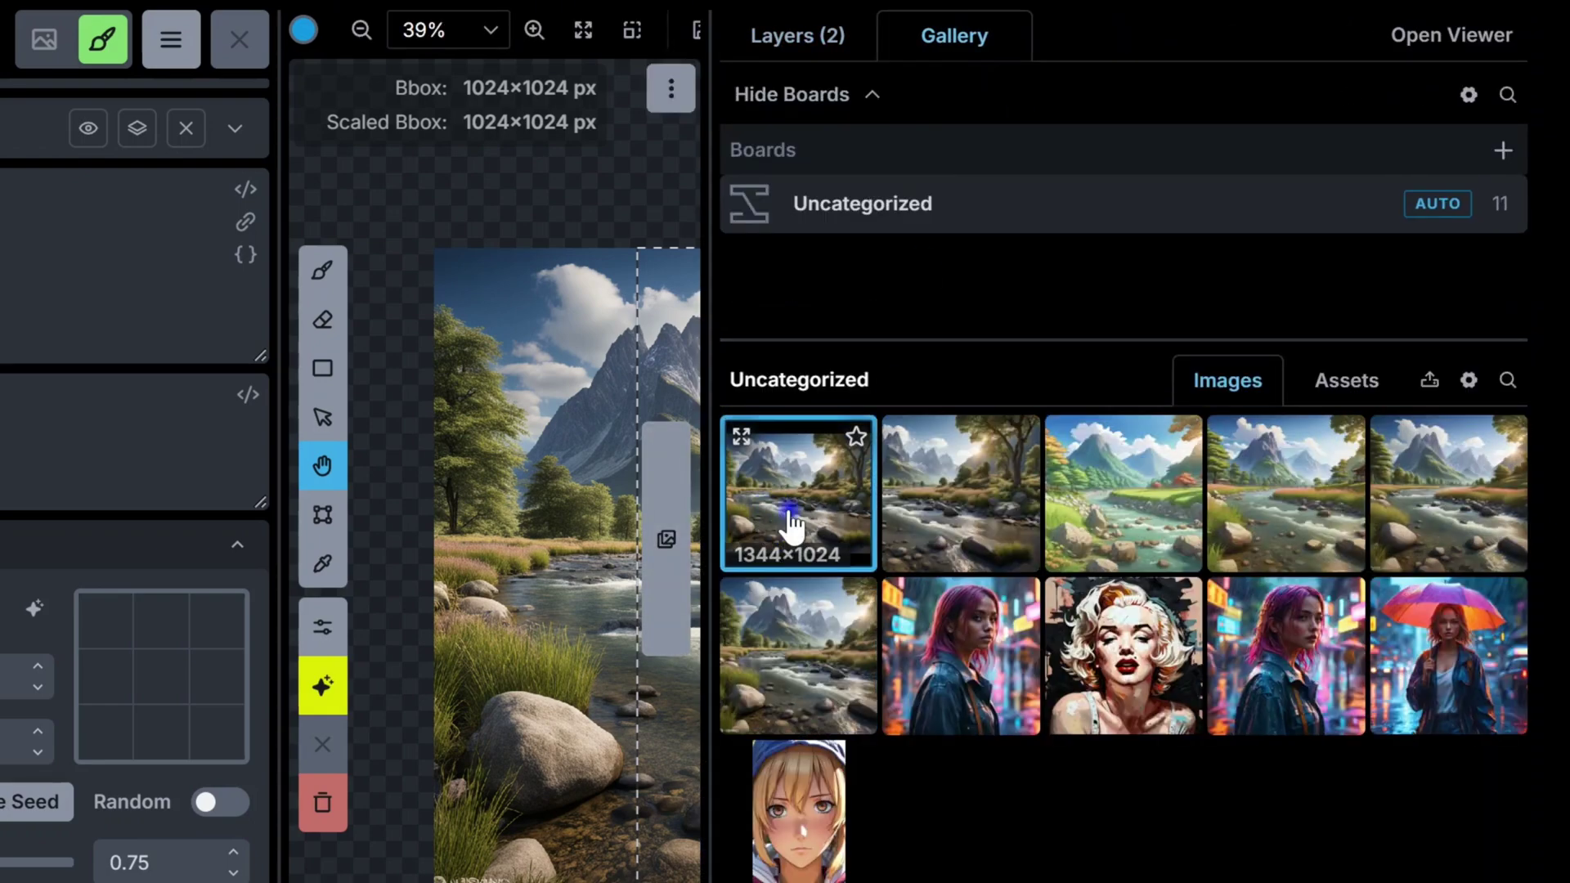
{"action": "double_click", "coordinate": [790, 523]}
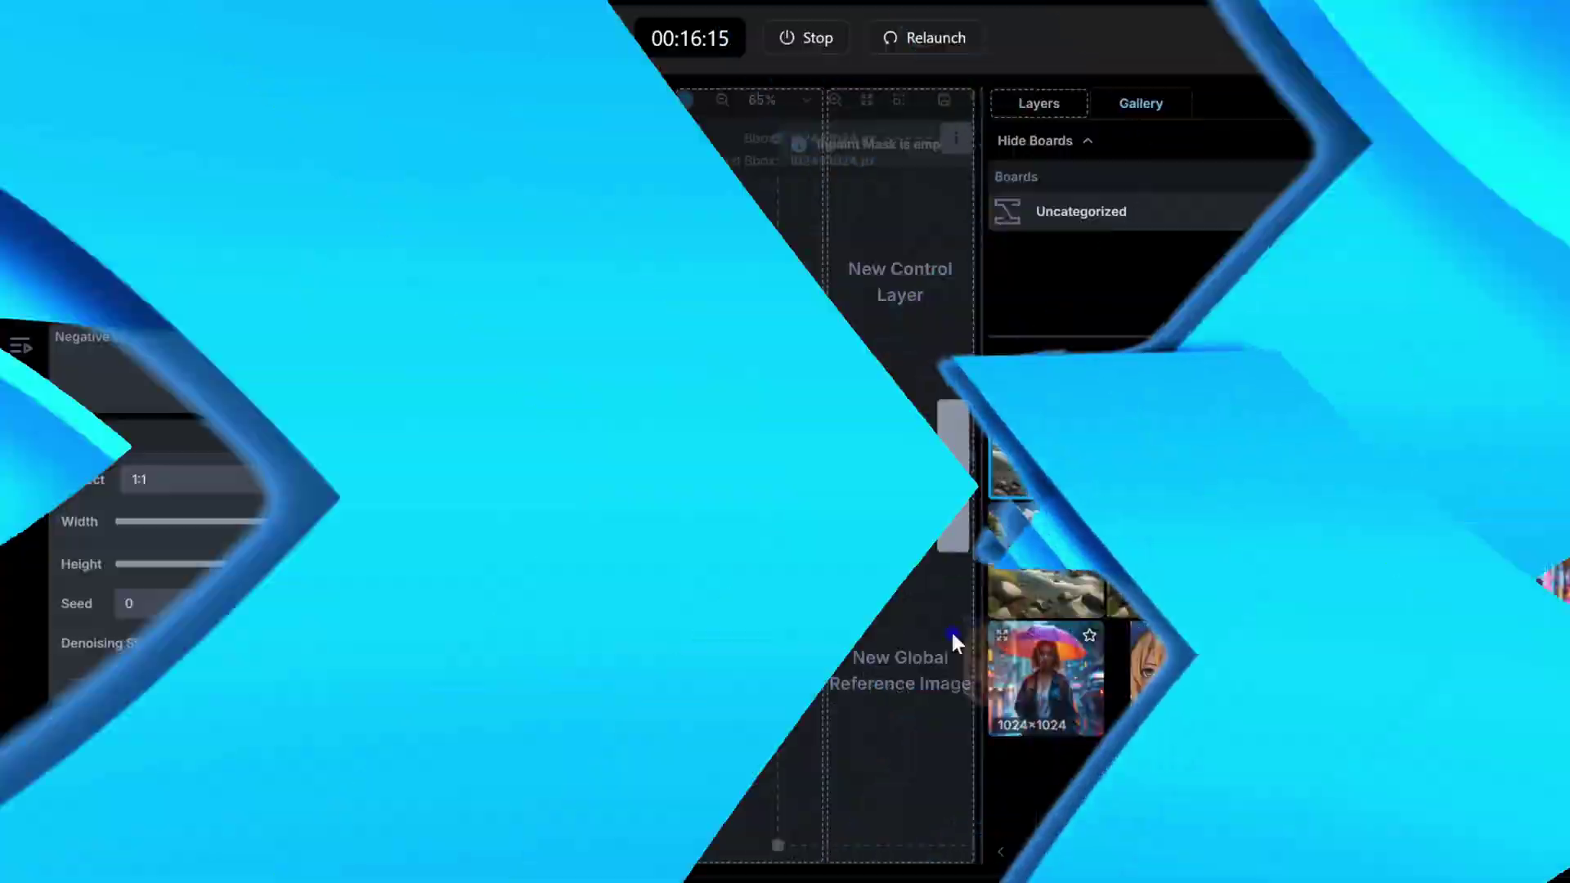
{"action": "left_click_drag", "start_coordinate": [950, 630], "coordinate": [762, 348]}
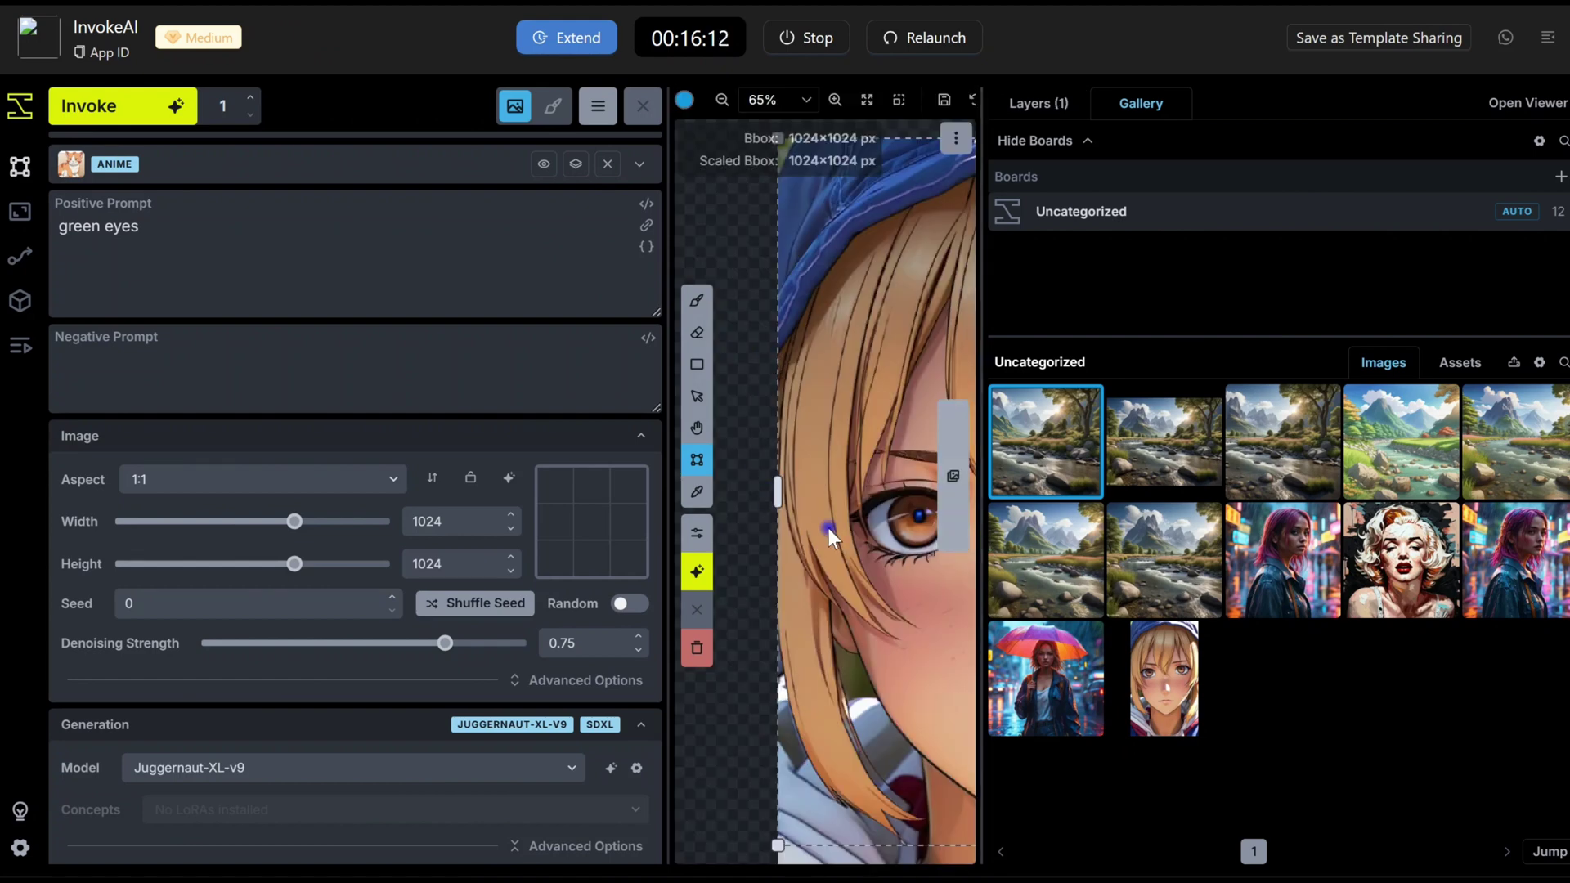
Fit the bounding box to the anime portrait layer.
{"action": "left_click", "coordinate": [699, 539]}
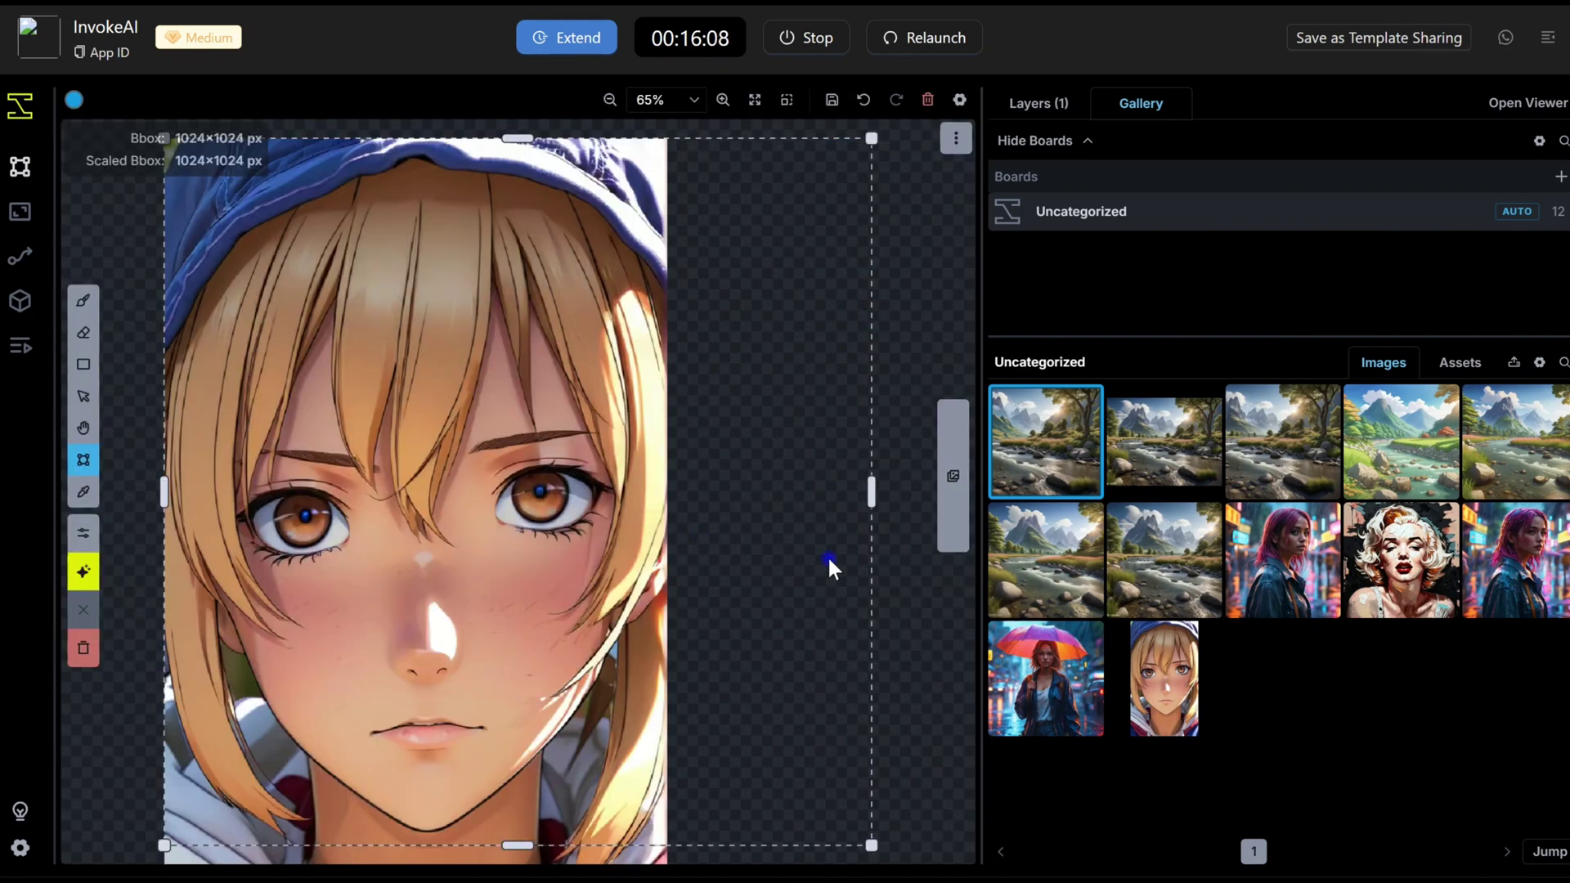
{"action": "left_click", "coordinate": [950, 515]}
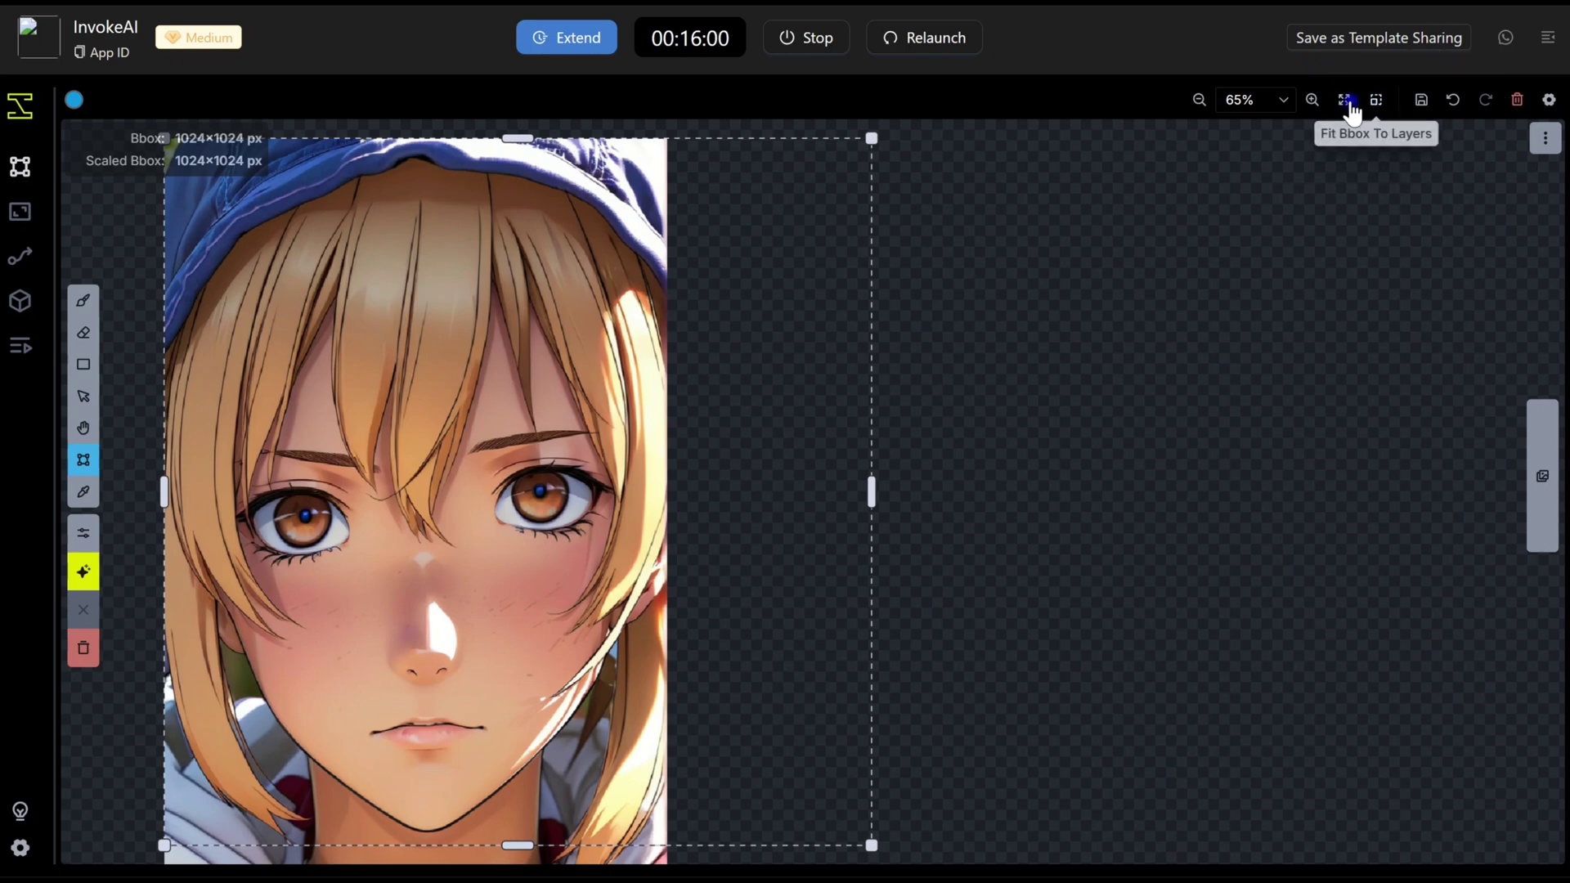
{"action": "left_click", "coordinate": [1380, 102]}
Select the Inpaint Mask layer and brush over the girl's left and right eyes.
{"action": "left_click", "coordinate": [1542, 476]}
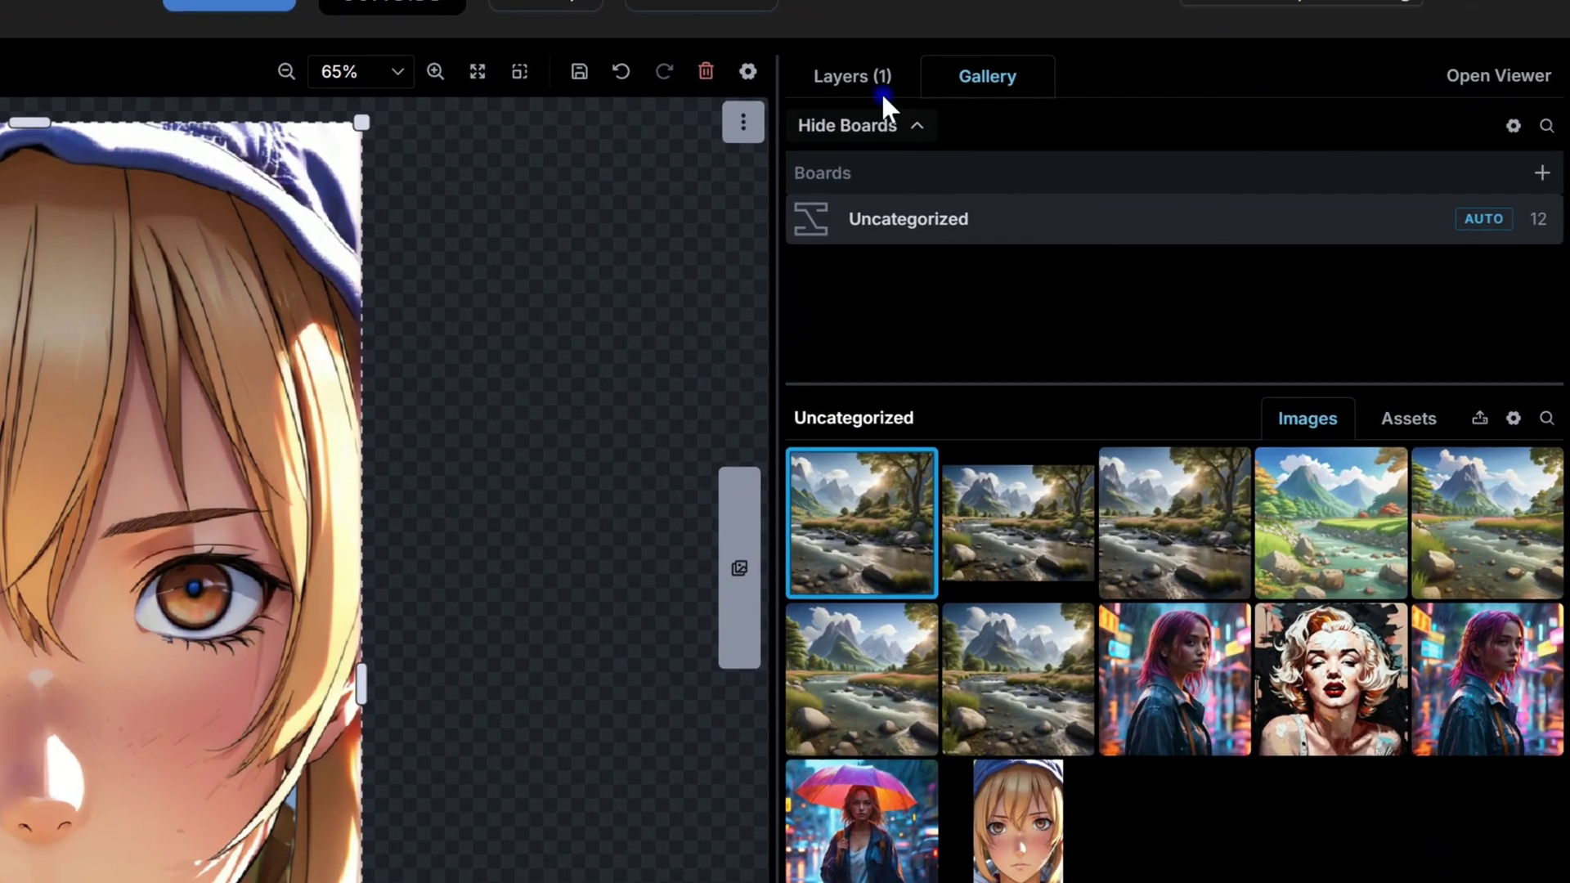
{"action": "left_click", "coordinate": [1051, 104]}
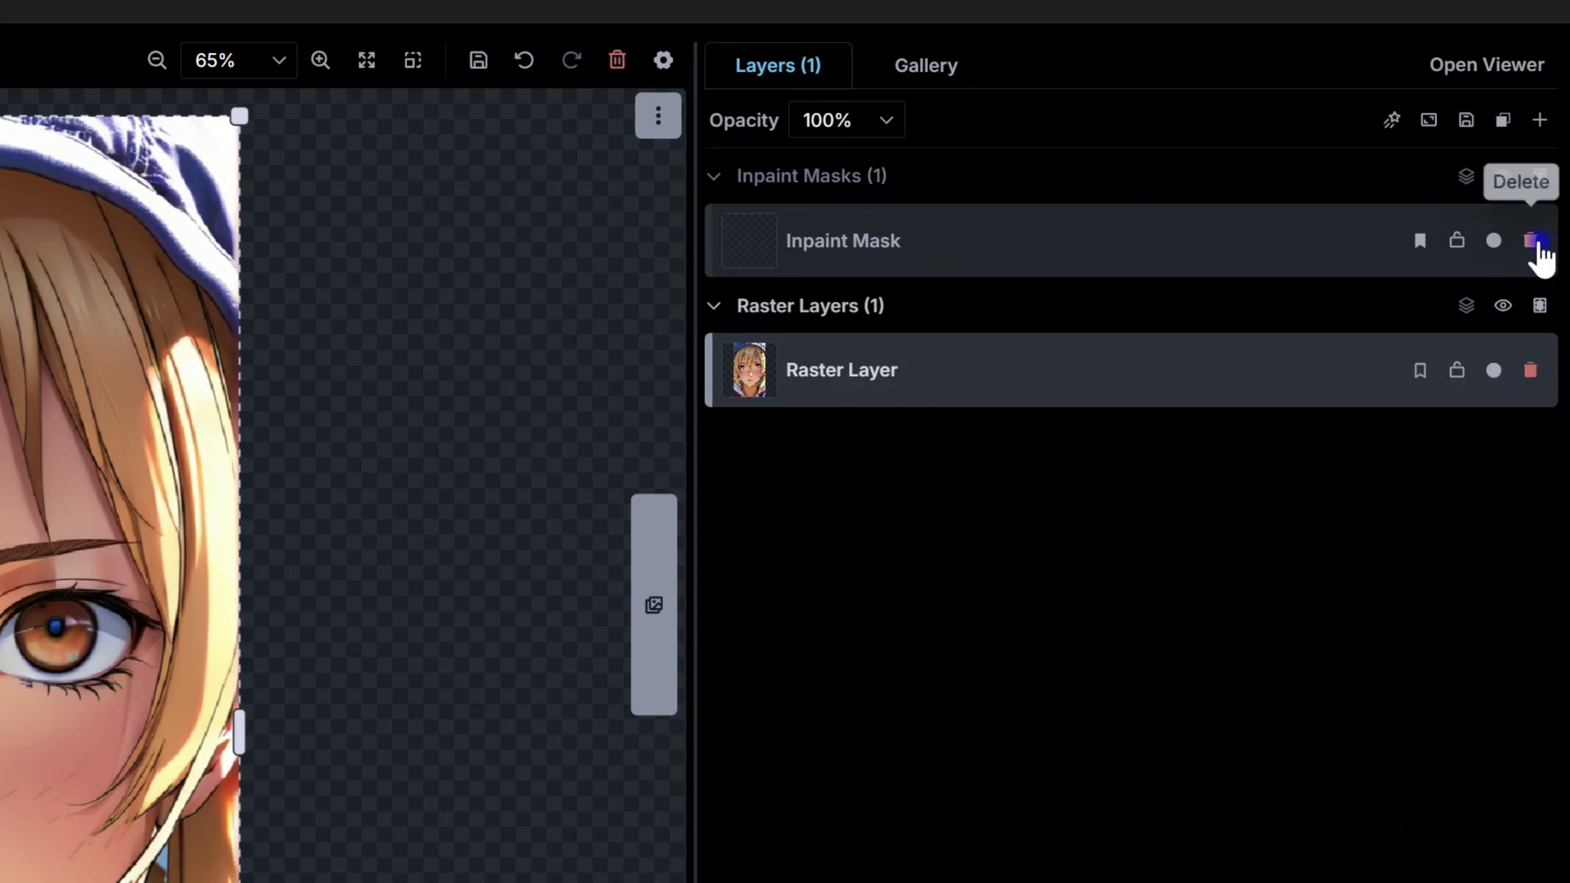
{"action": "left_click", "coordinate": [750, 237]}
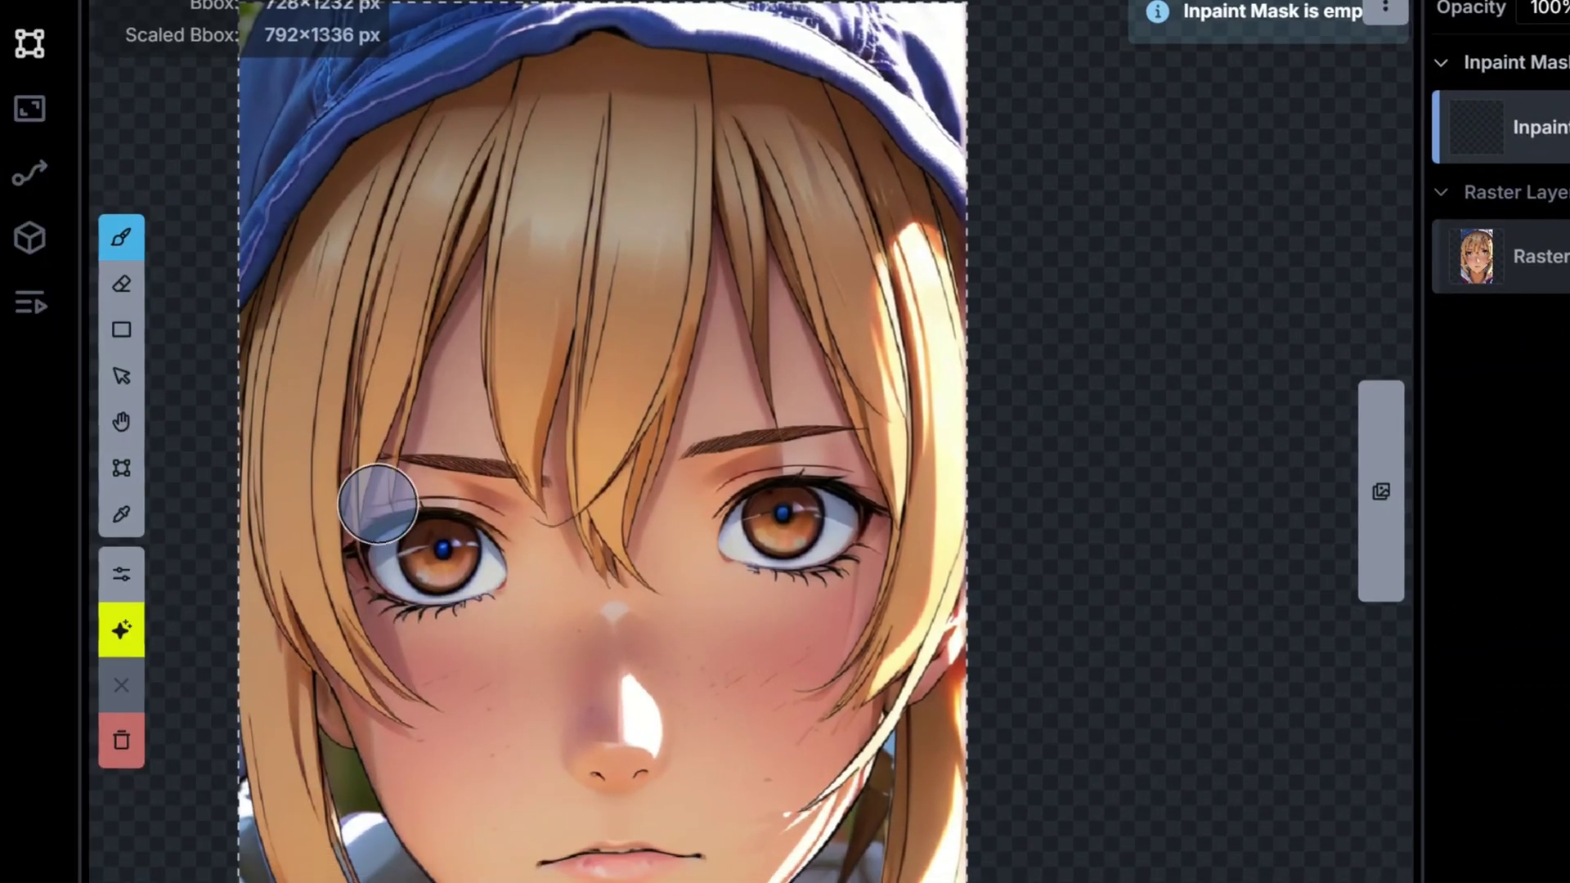
{"action": "mouse_move", "coordinate": [368, 491]}
{"action": "left_mouse_down"}
{"action": "mouse_move", "coordinate": [372, 531]}
{"action": "mouse_move", "coordinate": [447, 528]}
{"action": "mouse_move", "coordinate": [484, 570]}
{"action": "mouse_move", "coordinate": [384, 572]}
{"action": "left_mouse_up"}
{"action": "mouse_move", "coordinate": [736, 523]}
{"action": "left_mouse_down"}
{"action": "mouse_move", "coordinate": [810, 497]}
{"action": "mouse_move", "coordinate": [853, 517]}
{"action": "mouse_move", "coordinate": [828, 545]}
{"action": "mouse_move", "coordinate": [740, 556]}
{"action": "left_mouse_up"}
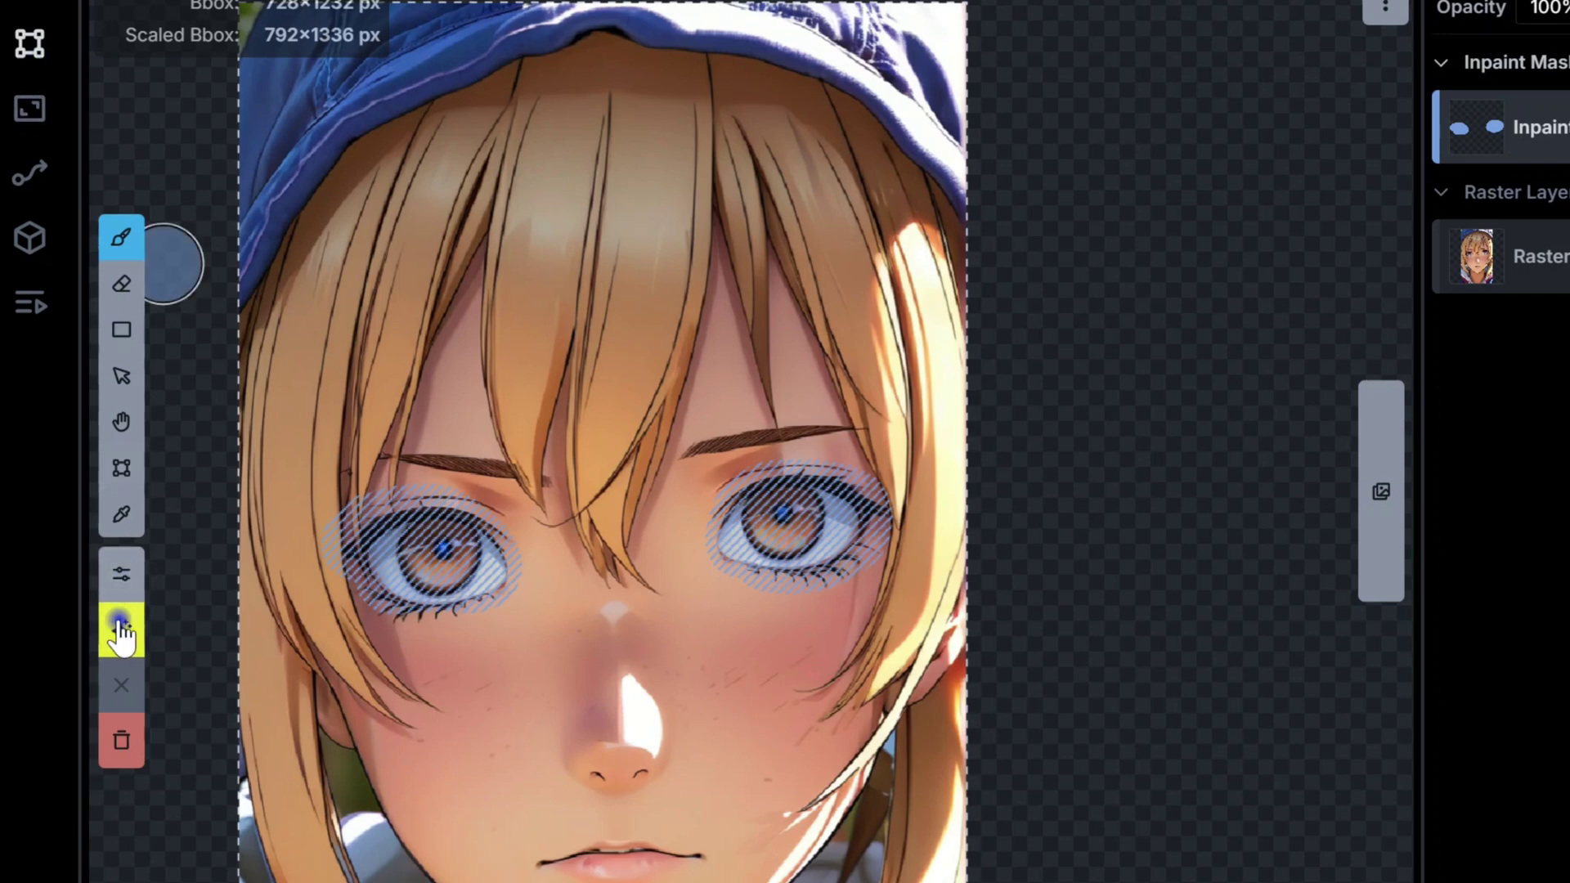
Set Denoising Strength to 0.55 and generate the 'green eyes' inpaint of the portrait.
{"action": "left_click", "coordinate": [121, 574]}
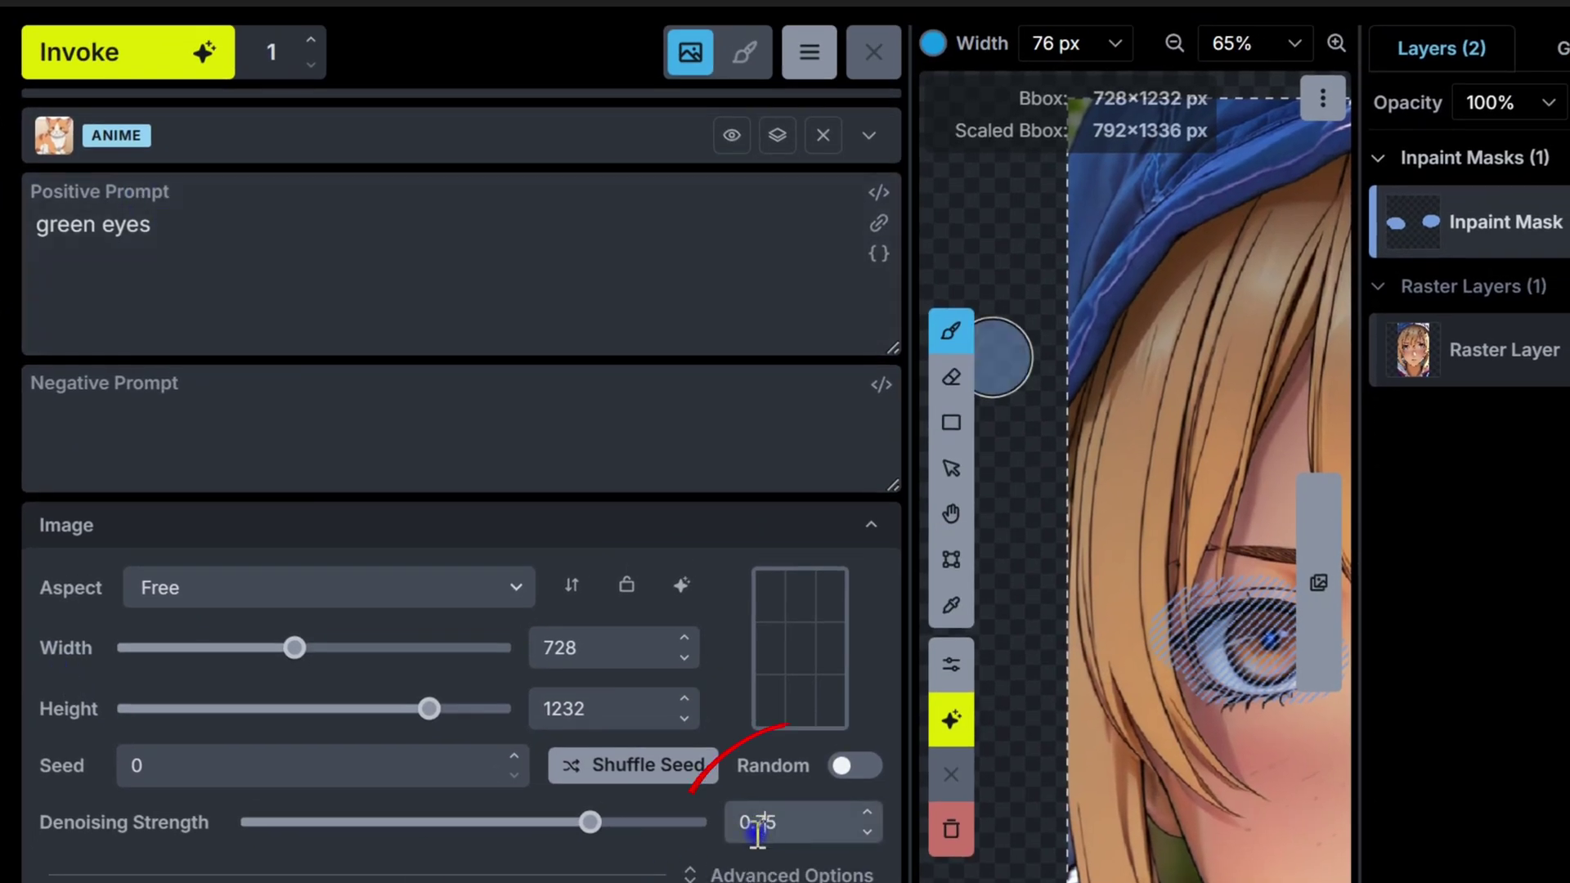
{"action": "type", "text": "5"}
{"action": "left_click", "coordinate": [147, 51]}
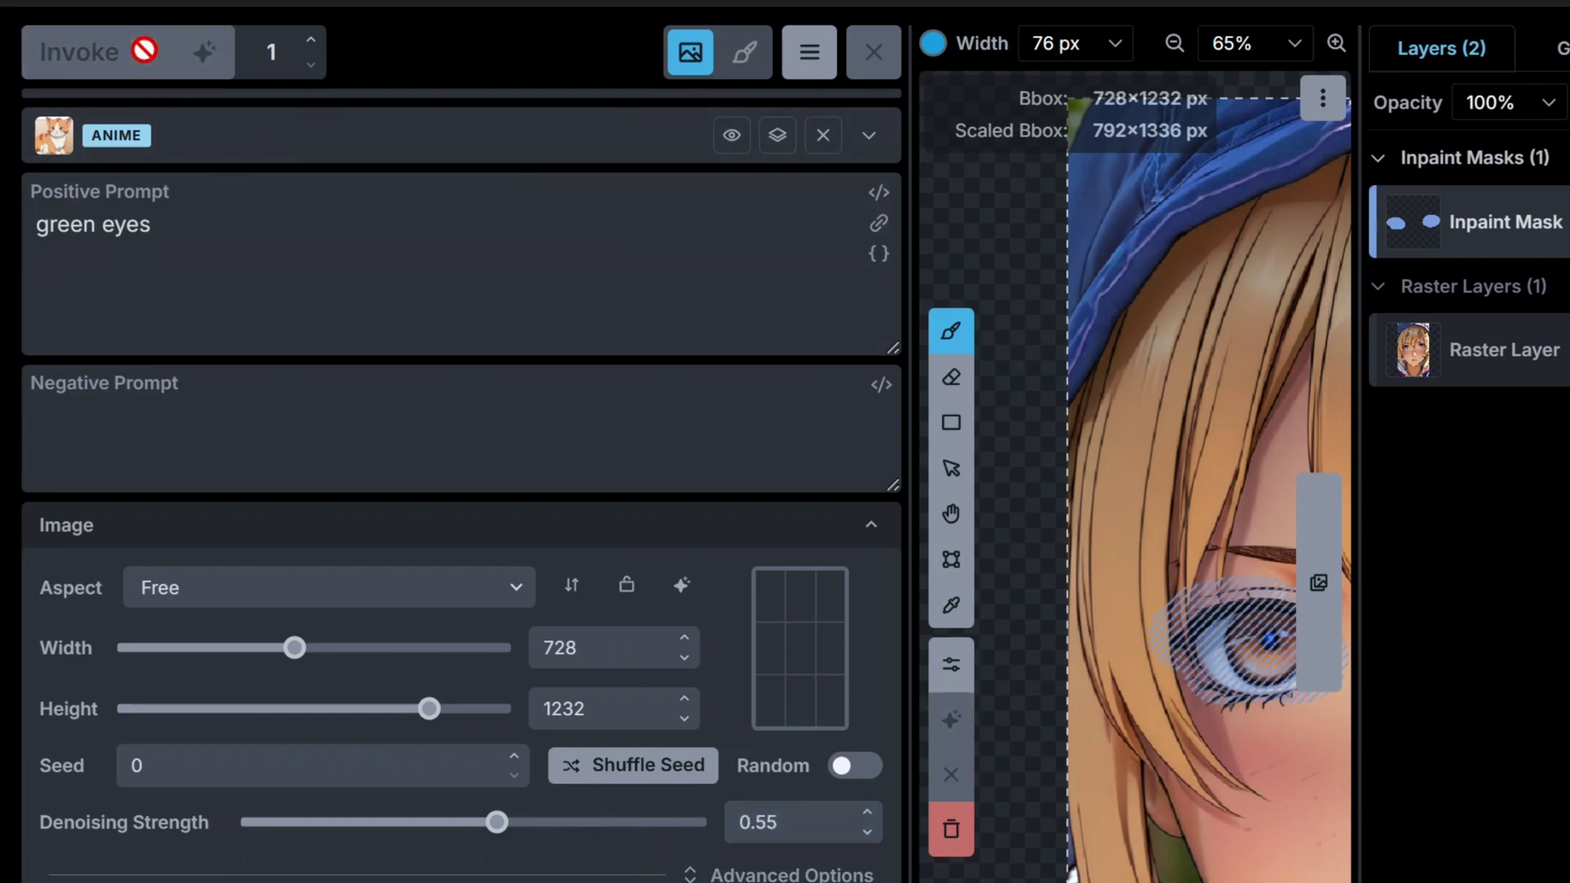
{"action": "left_click", "coordinate": [777, 399]}
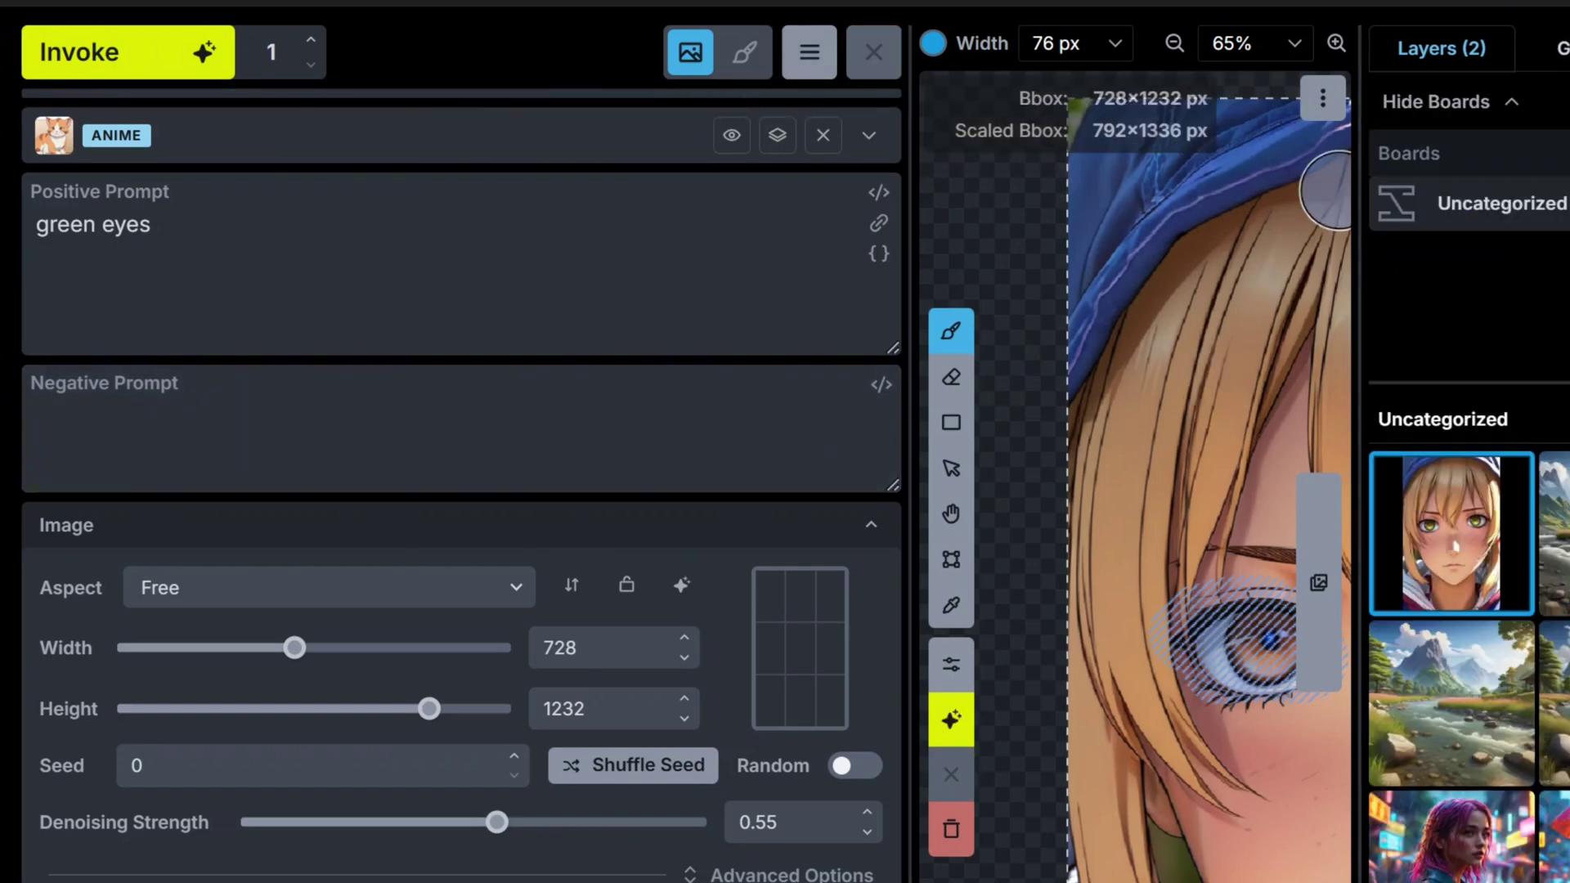
Slider-compare the green-eyed render with the original brown-eyed portrait.
{"action": "left_click", "coordinate": [1461, 556]}
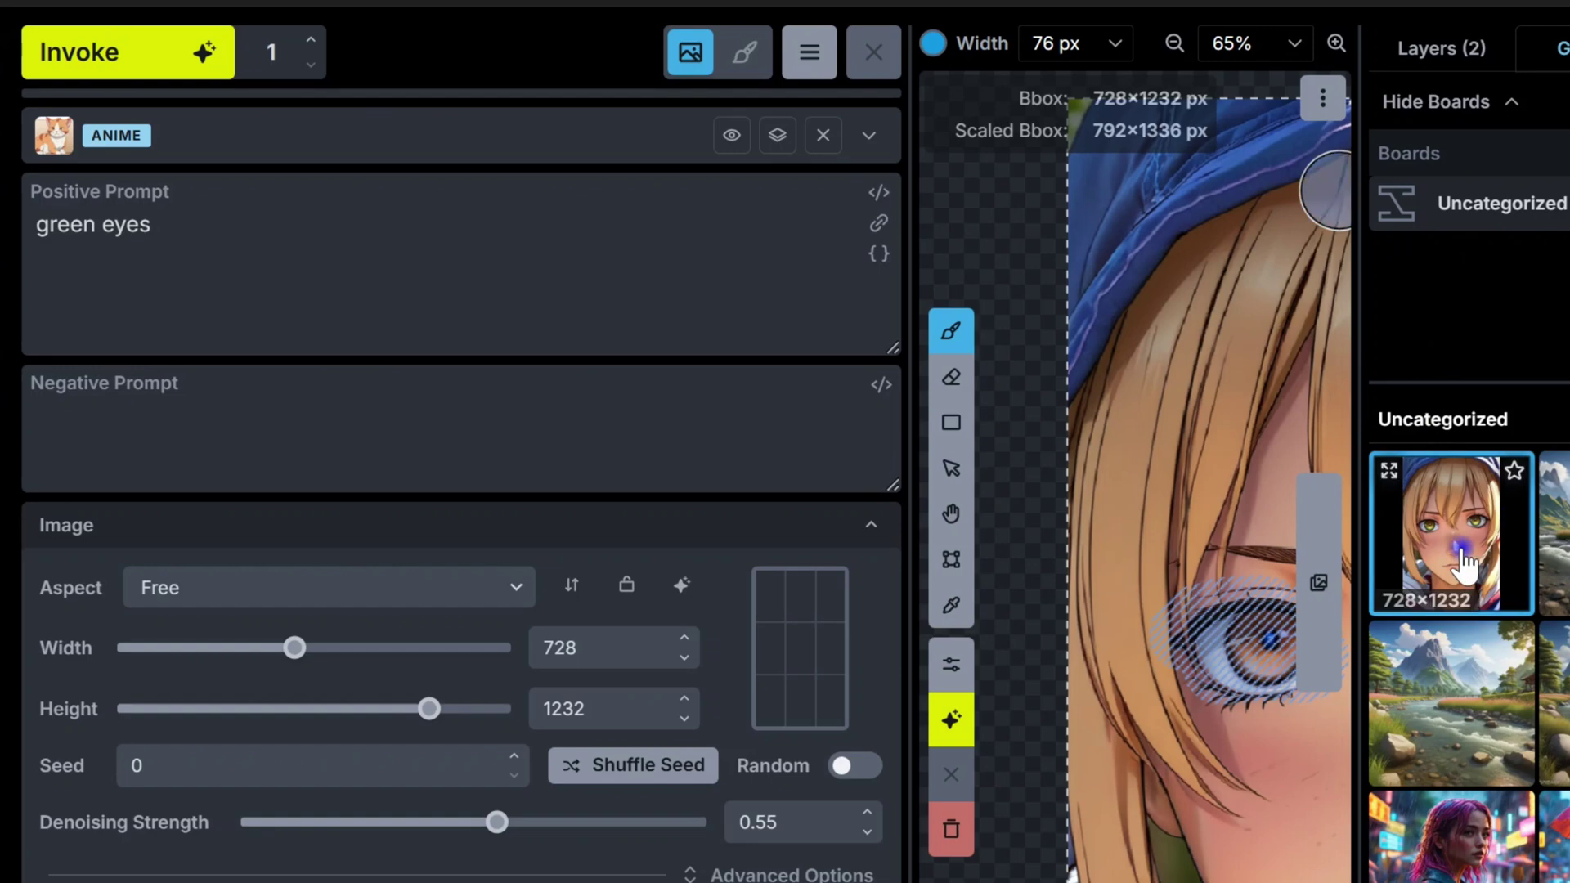
{"action": "double_click", "coordinate": [1462, 564]}
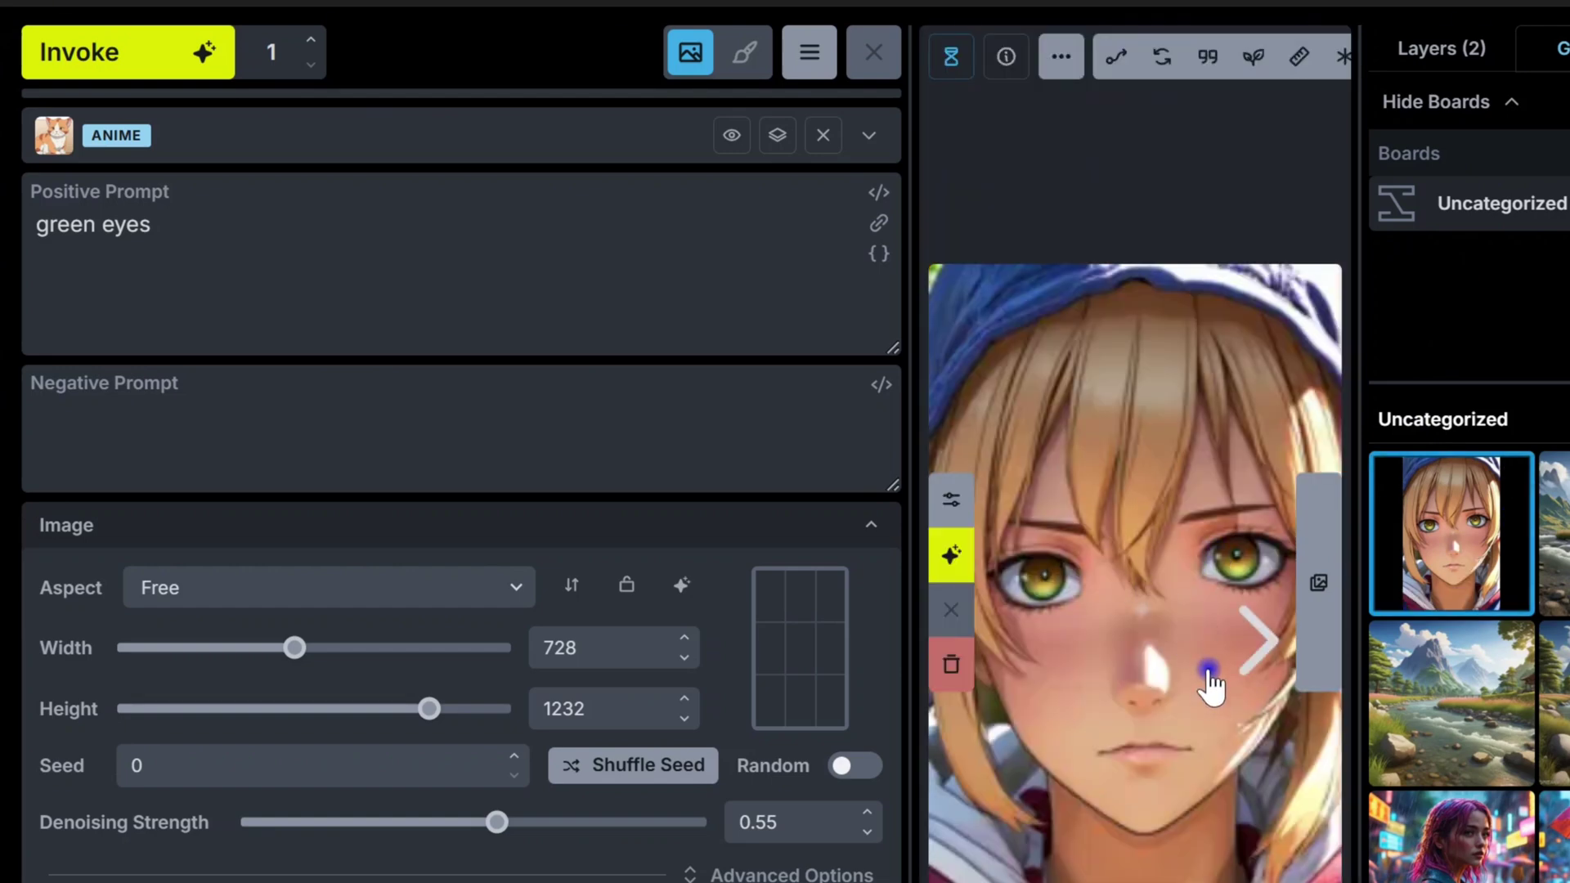
{"action": "left_click_drag", "start_coordinate": [1186, 622], "coordinate": [1226, 621]}
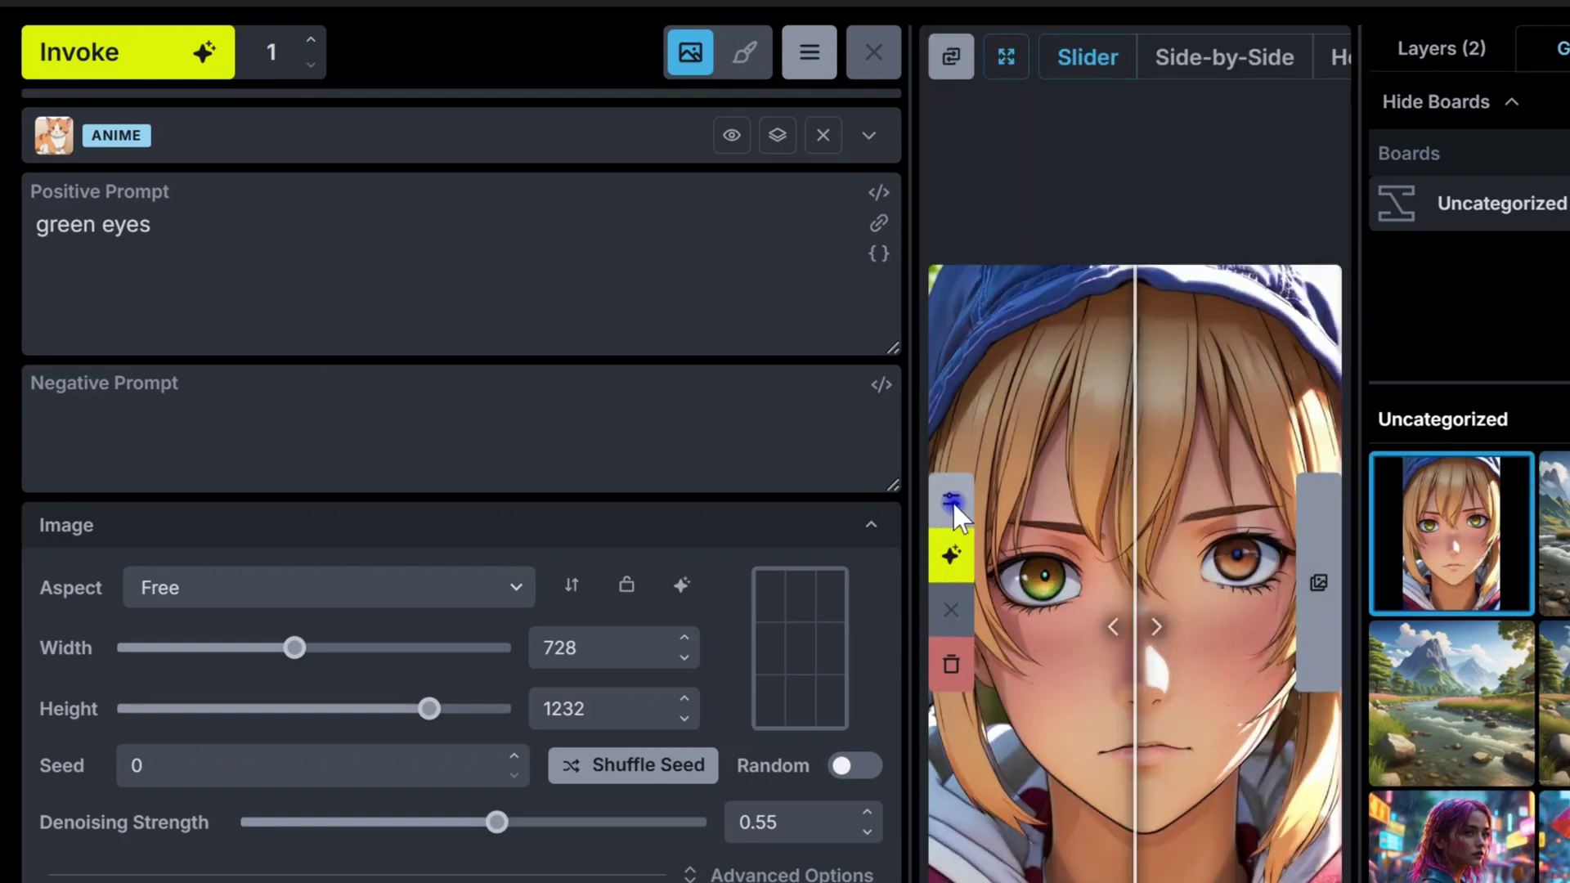
{"action": "left_click", "coordinate": [951, 499]}
{"action": "left_click_drag", "start_coordinate": [723, 628], "coordinate": [960, 681]}
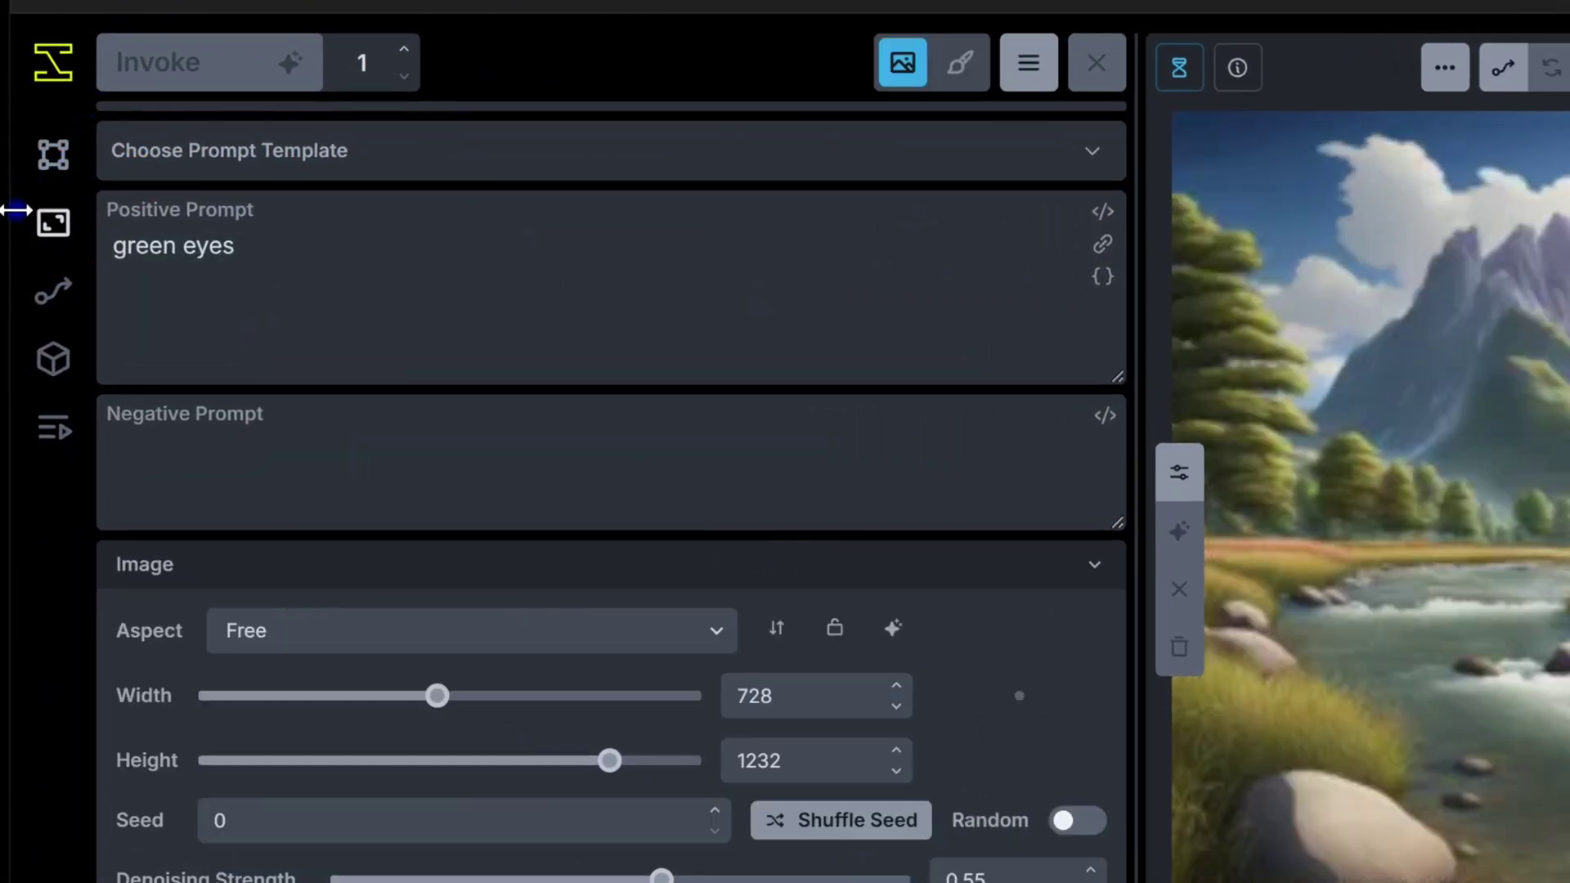
Upload the 512×768 red-haired women image in the Upscaling workspace with RealESRGAN_x4plus_anime_6B.
{"action": "left_click", "coordinate": [51, 161]}
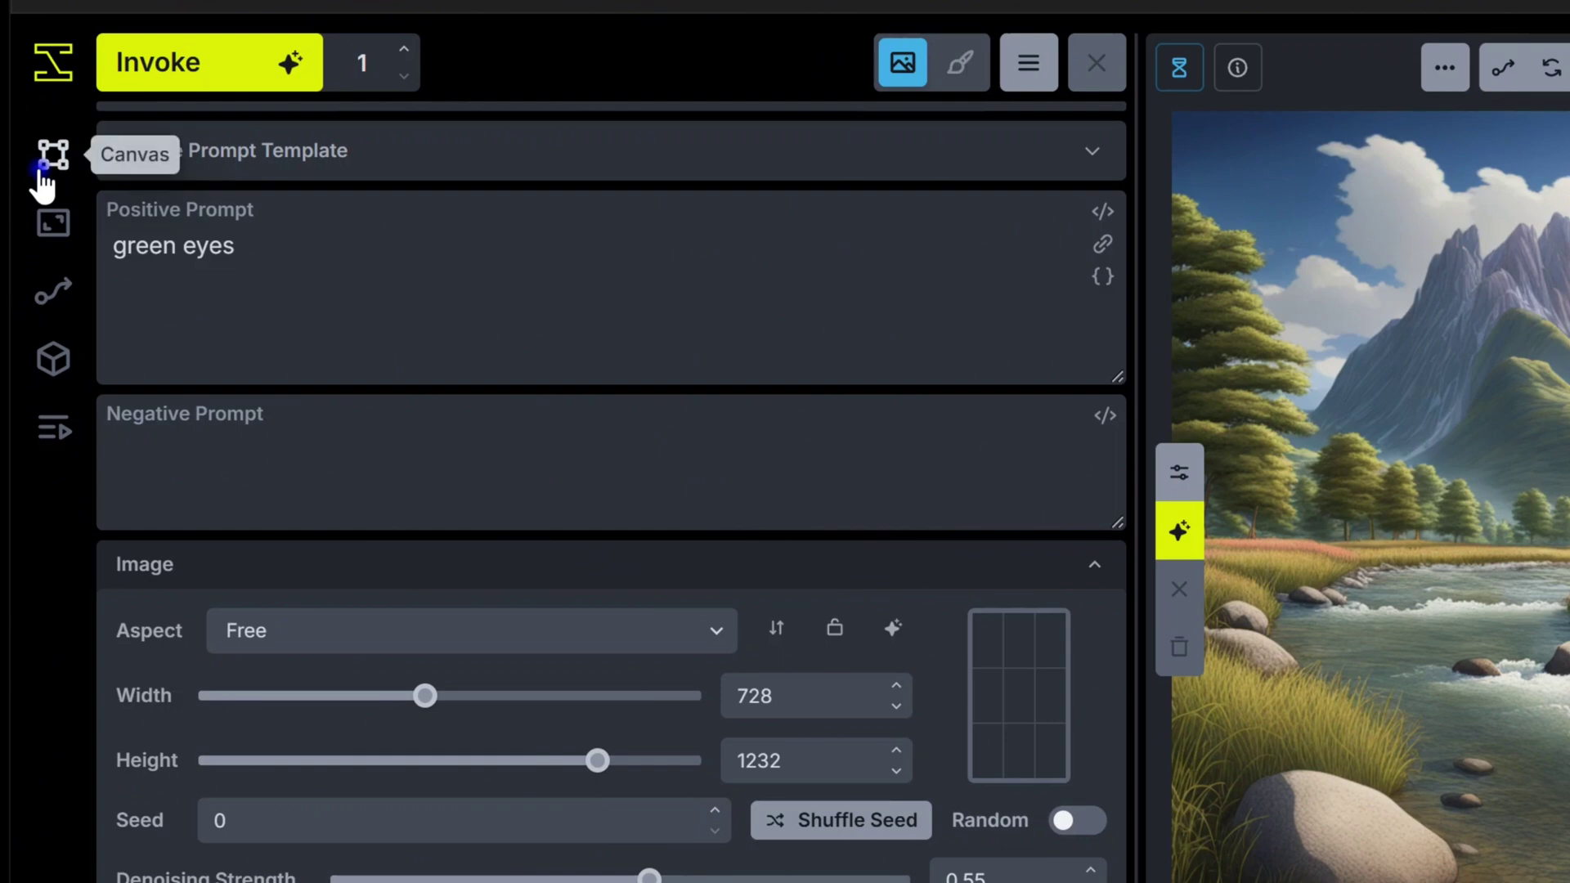
{"action": "left_click", "coordinate": [52, 235]}
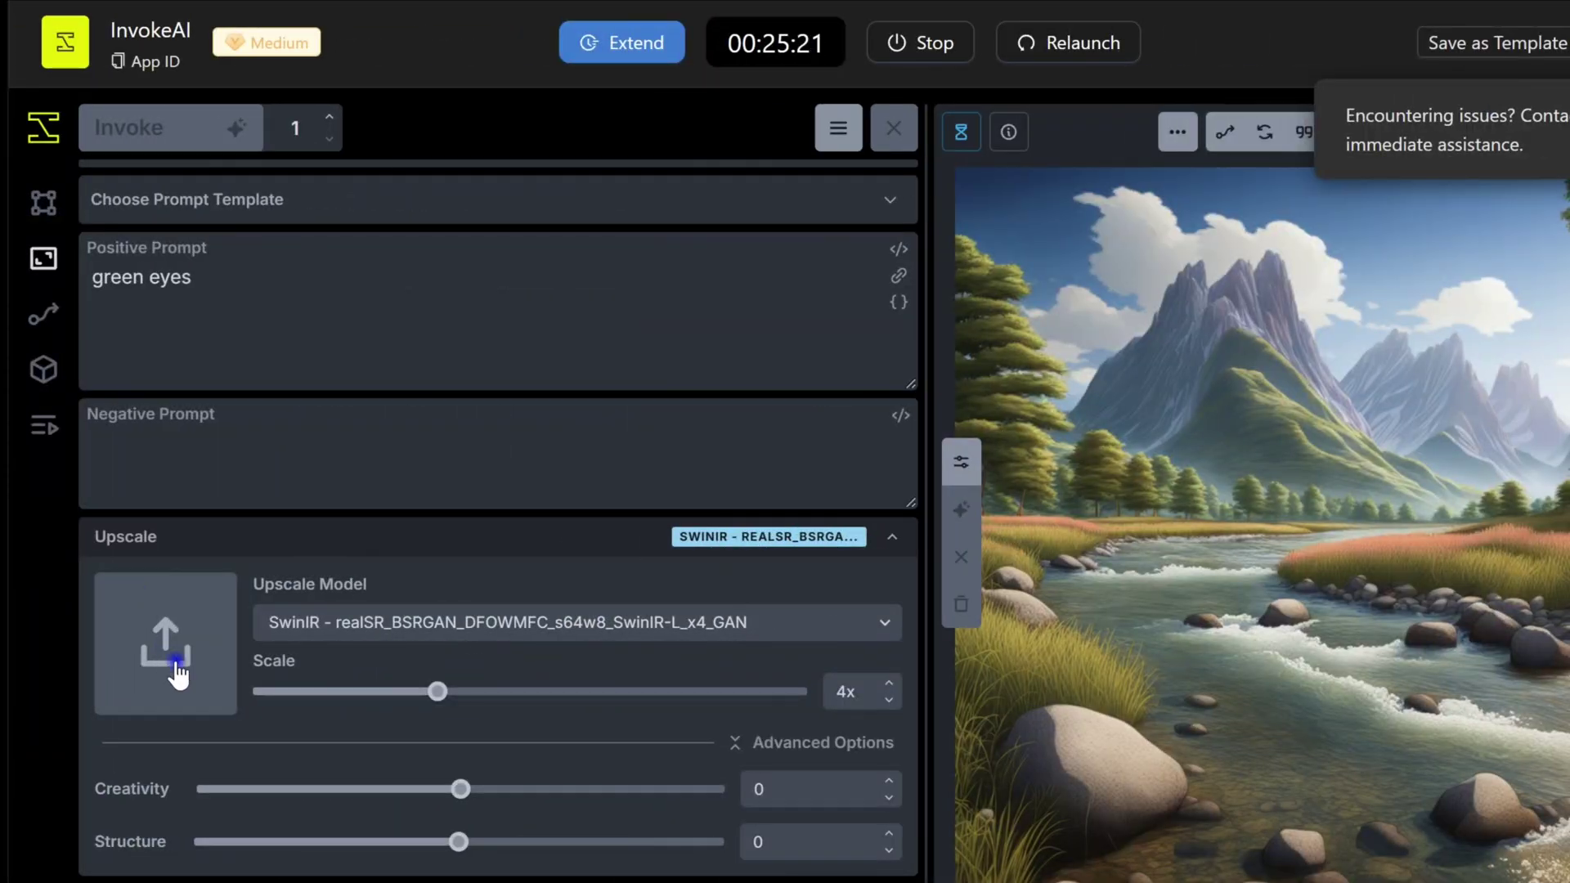
{"action": "left_click", "coordinate": [174, 659]}
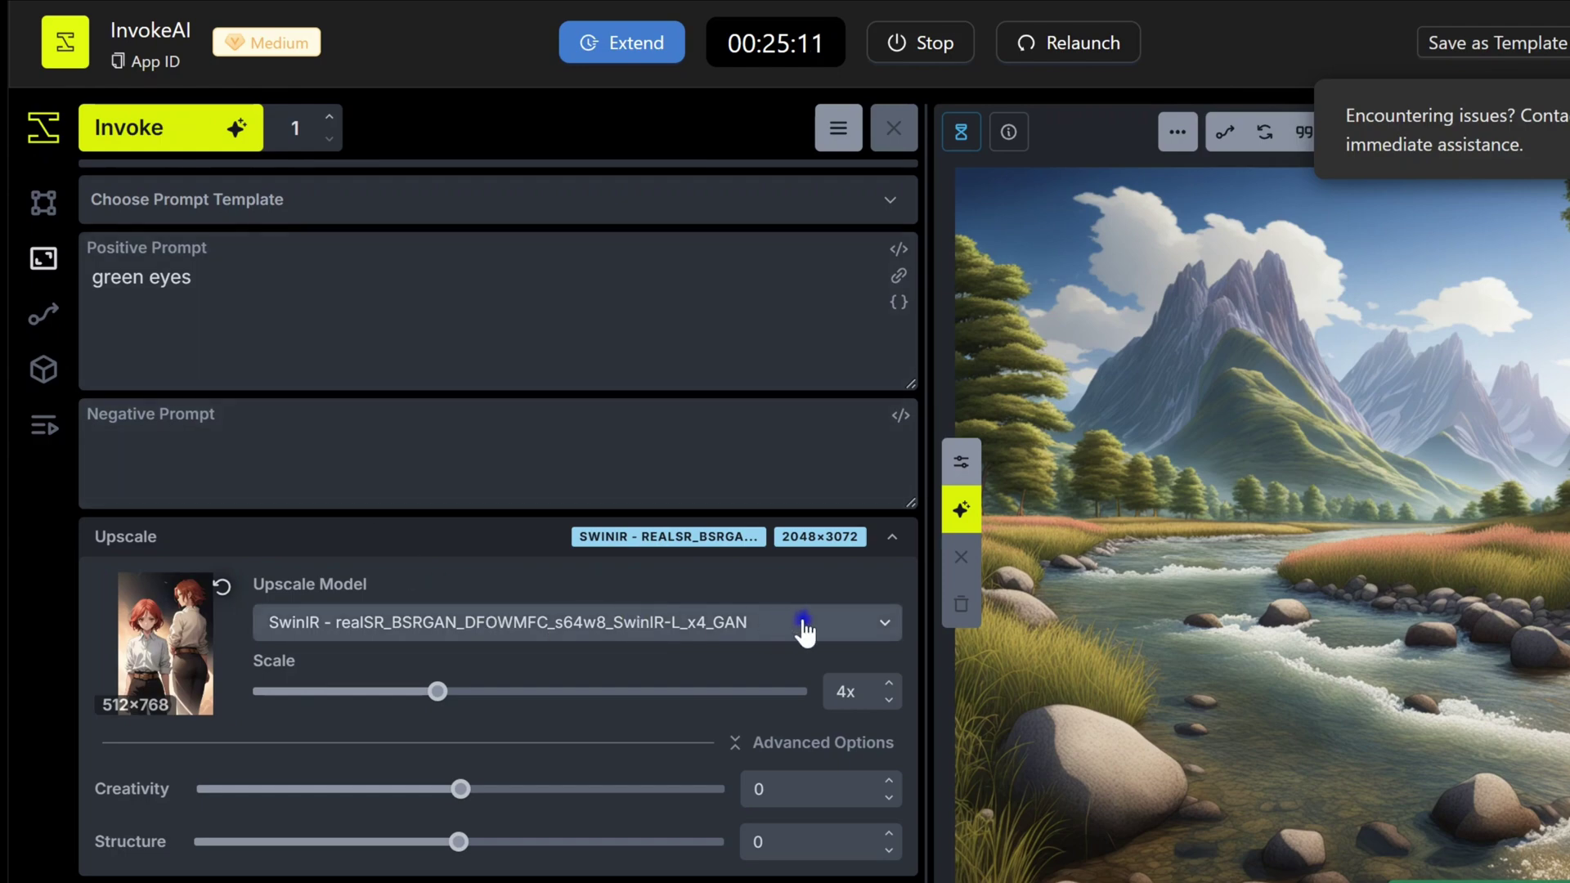
{"action": "left_click", "coordinate": [880, 623]}
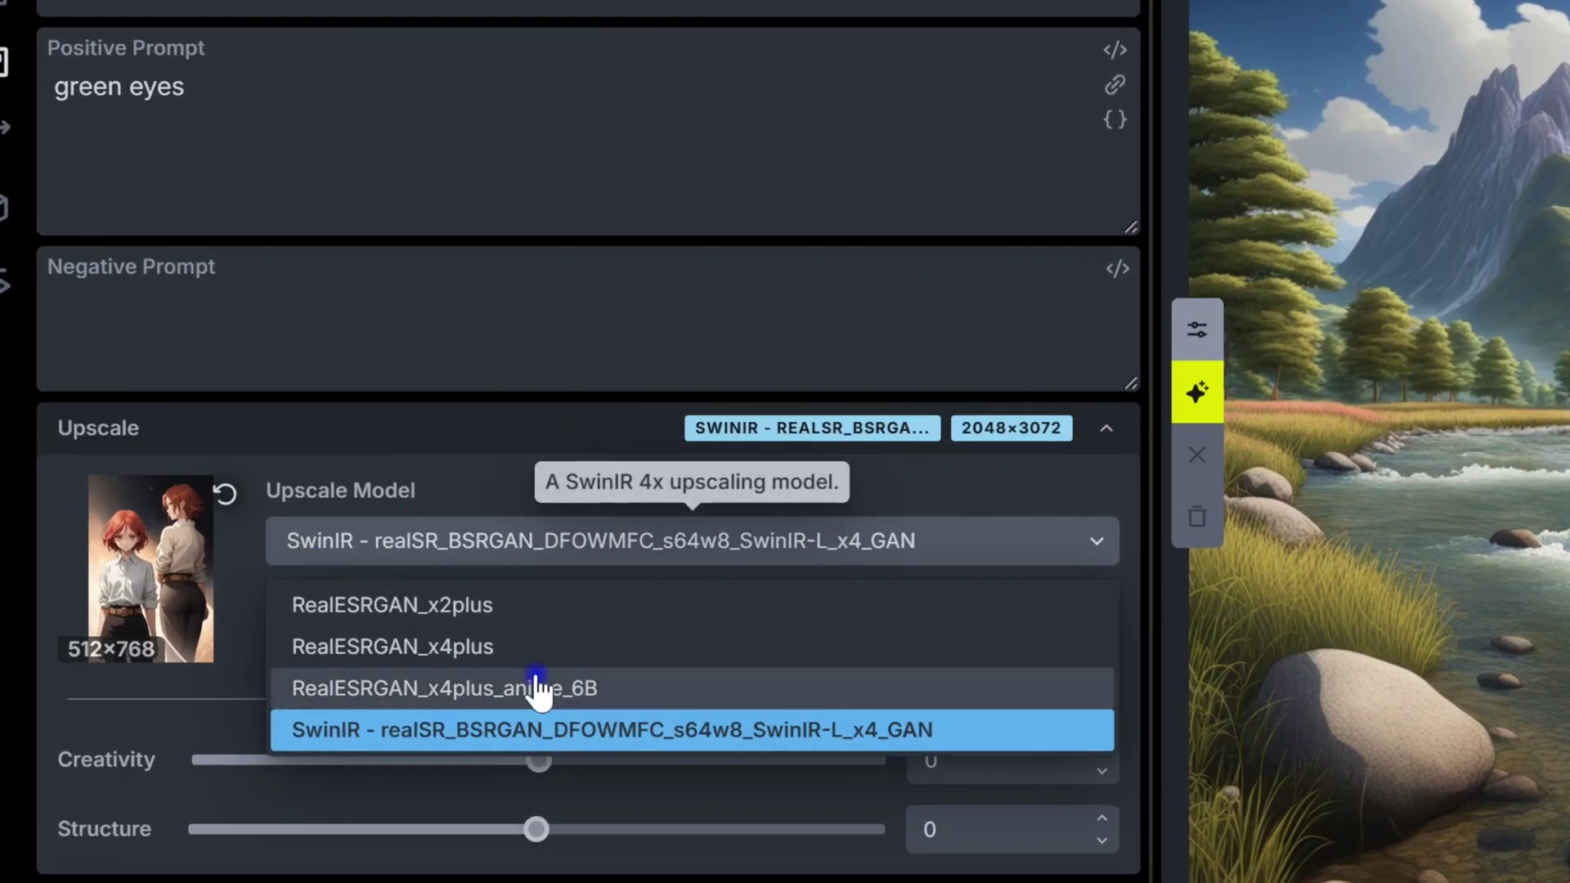
{"action": "left_click", "coordinate": [551, 688]}
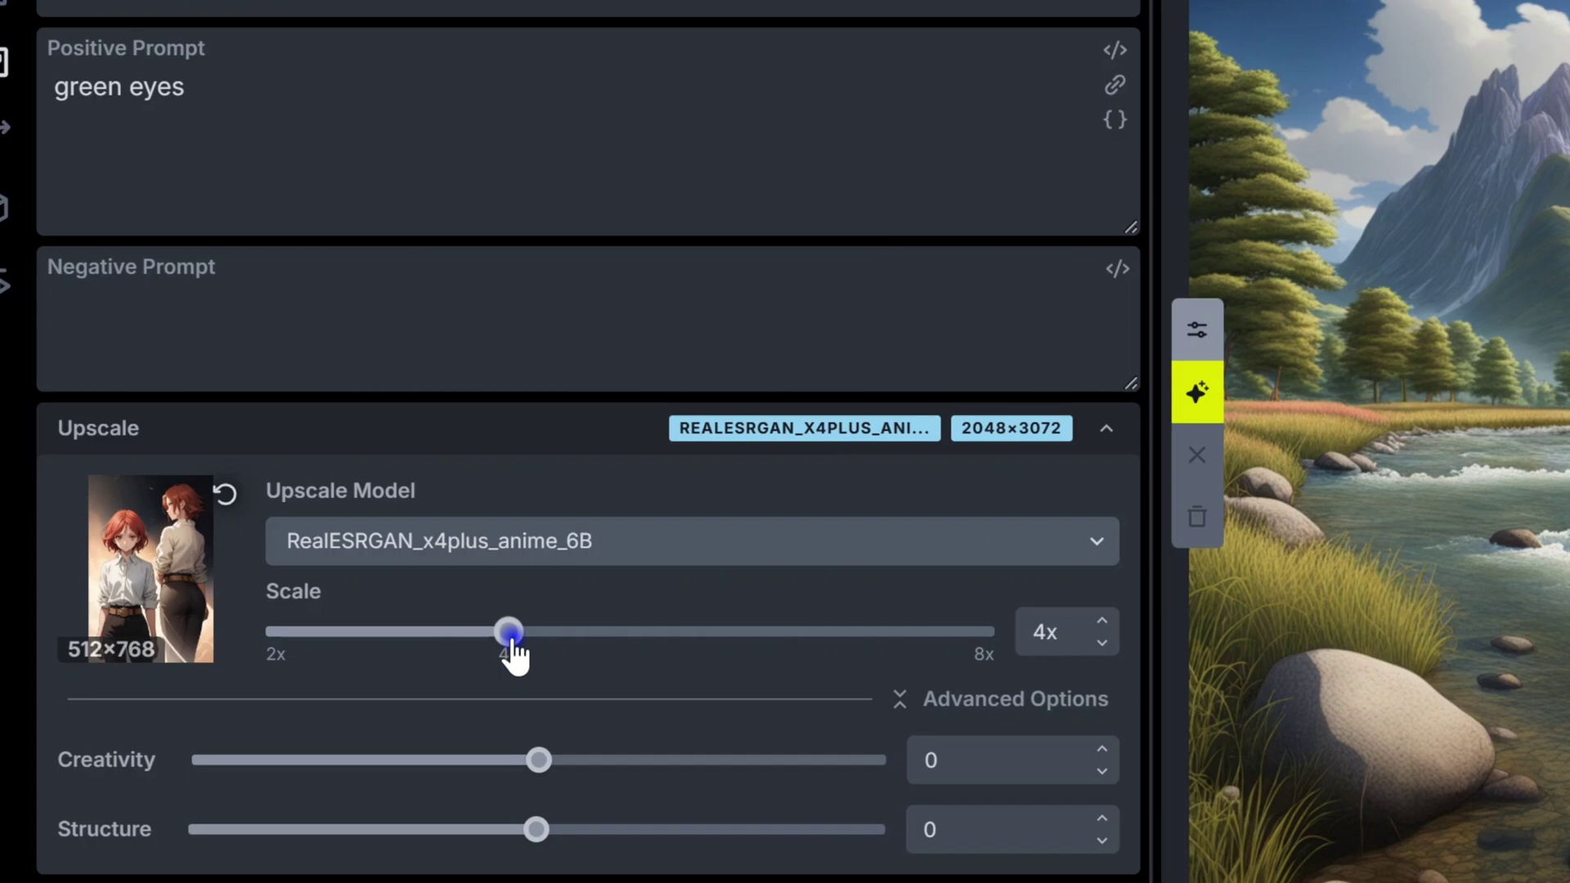
Set Scale to 4x (2048×3072), try Creativity and Structure values, leaving both at 0.
{"action": "mouse_move", "coordinate": [509, 636]}
{"action": "left_mouse_down"}
{"action": "mouse_move", "coordinate": [386, 650]}
{"action": "mouse_move", "coordinate": [628, 665]}
{"action": "mouse_move", "coordinate": [500, 664]}
{"action": "left_mouse_up"}
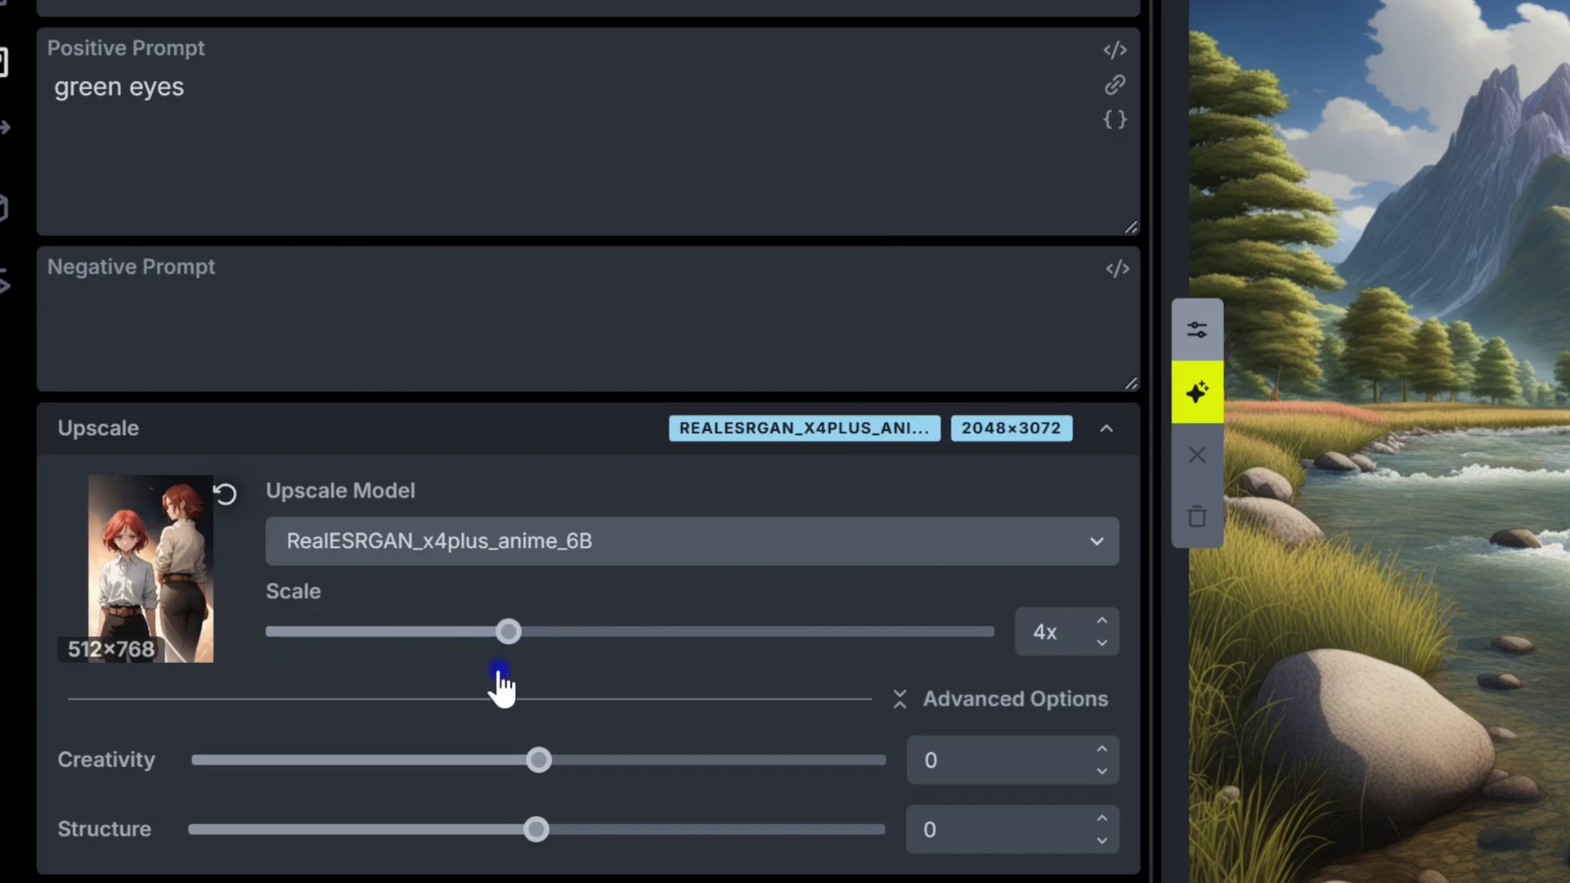
{"action": "scroll", "coordinate": [501, 685], "scroll_direction": "down", "scroll_amount": 4}
{"action": "left_click_drag", "start_coordinate": [541, 414], "coordinate": [589, 417]}
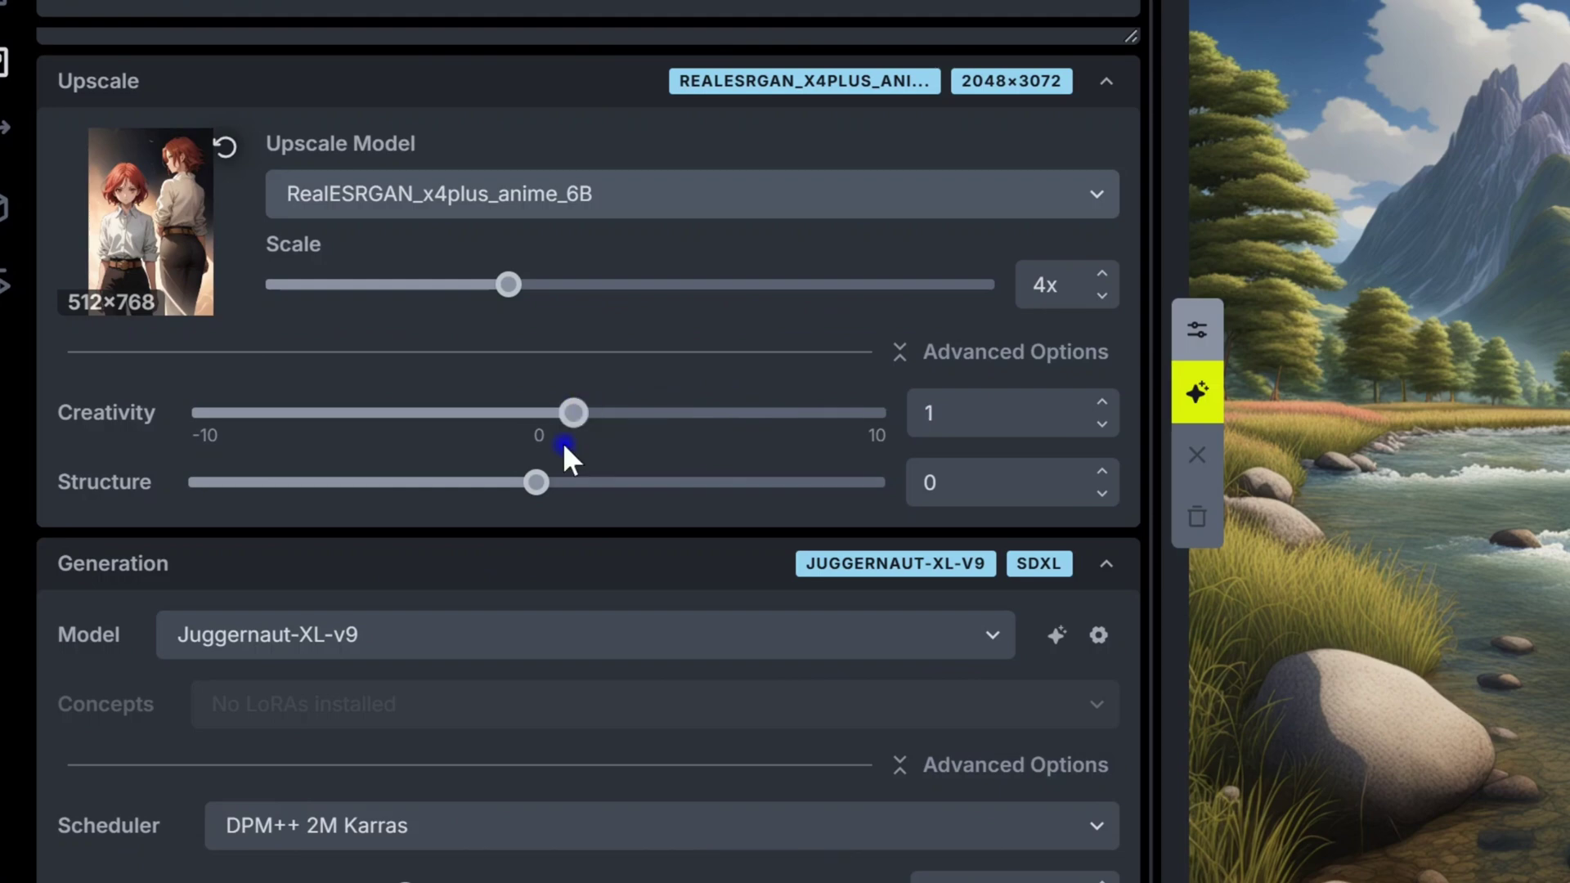
{"action": "left_click_drag", "start_coordinate": [533, 500], "coordinate": [550, 444]}
{"action": "left_click", "coordinate": [576, 434]}
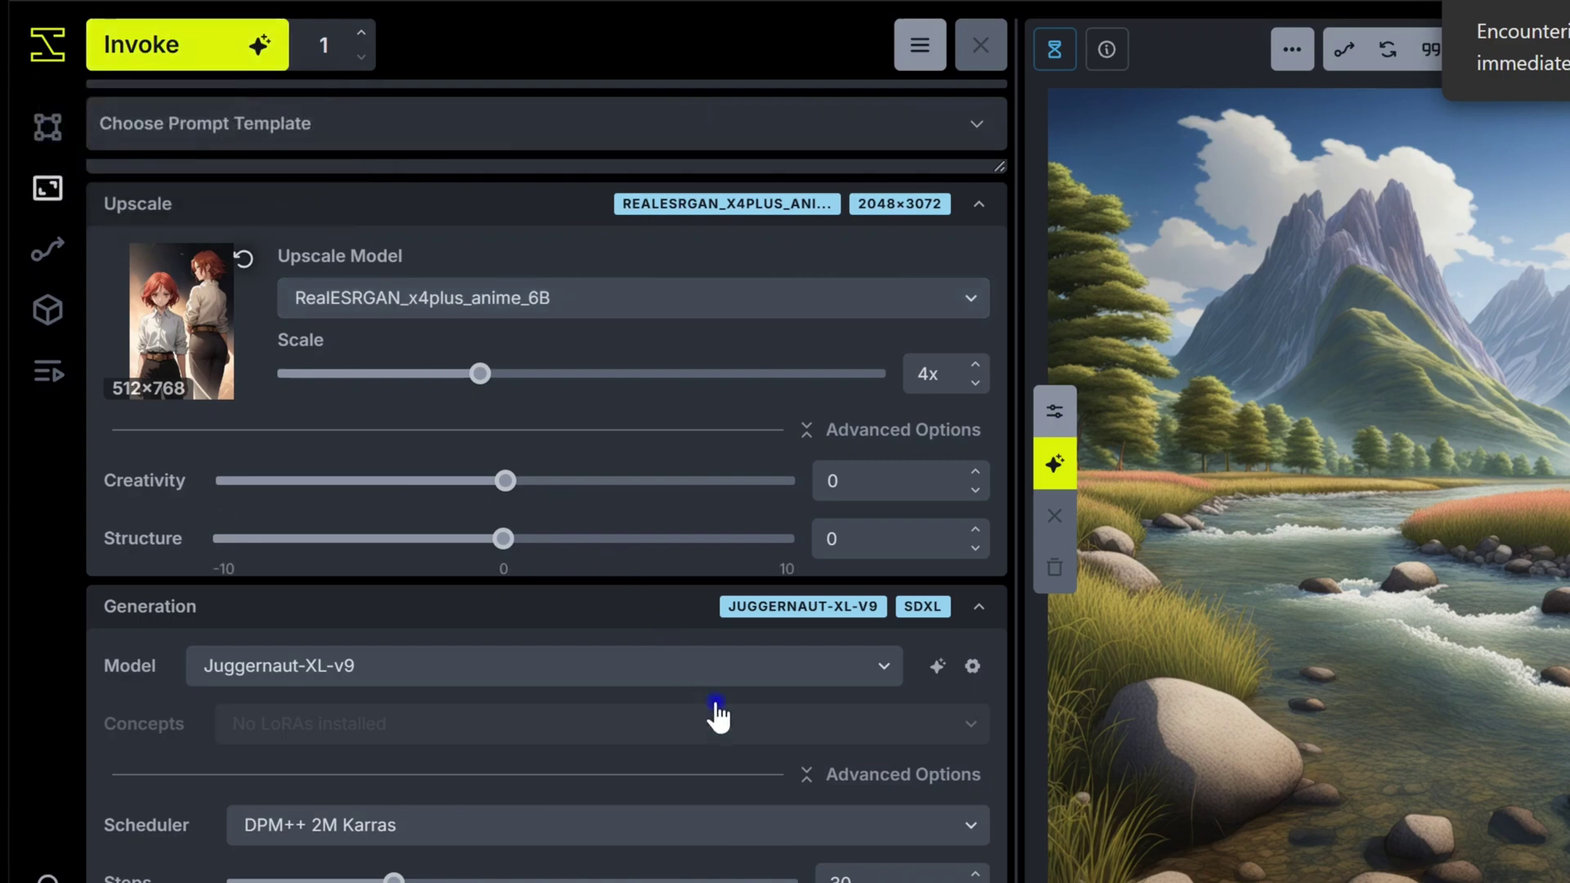
Start the anime upscale, then queue RealESRGAN_x4plus post-processing for the pink-haired city portrait.
{"action": "key", "text": "ctrl+Return"}
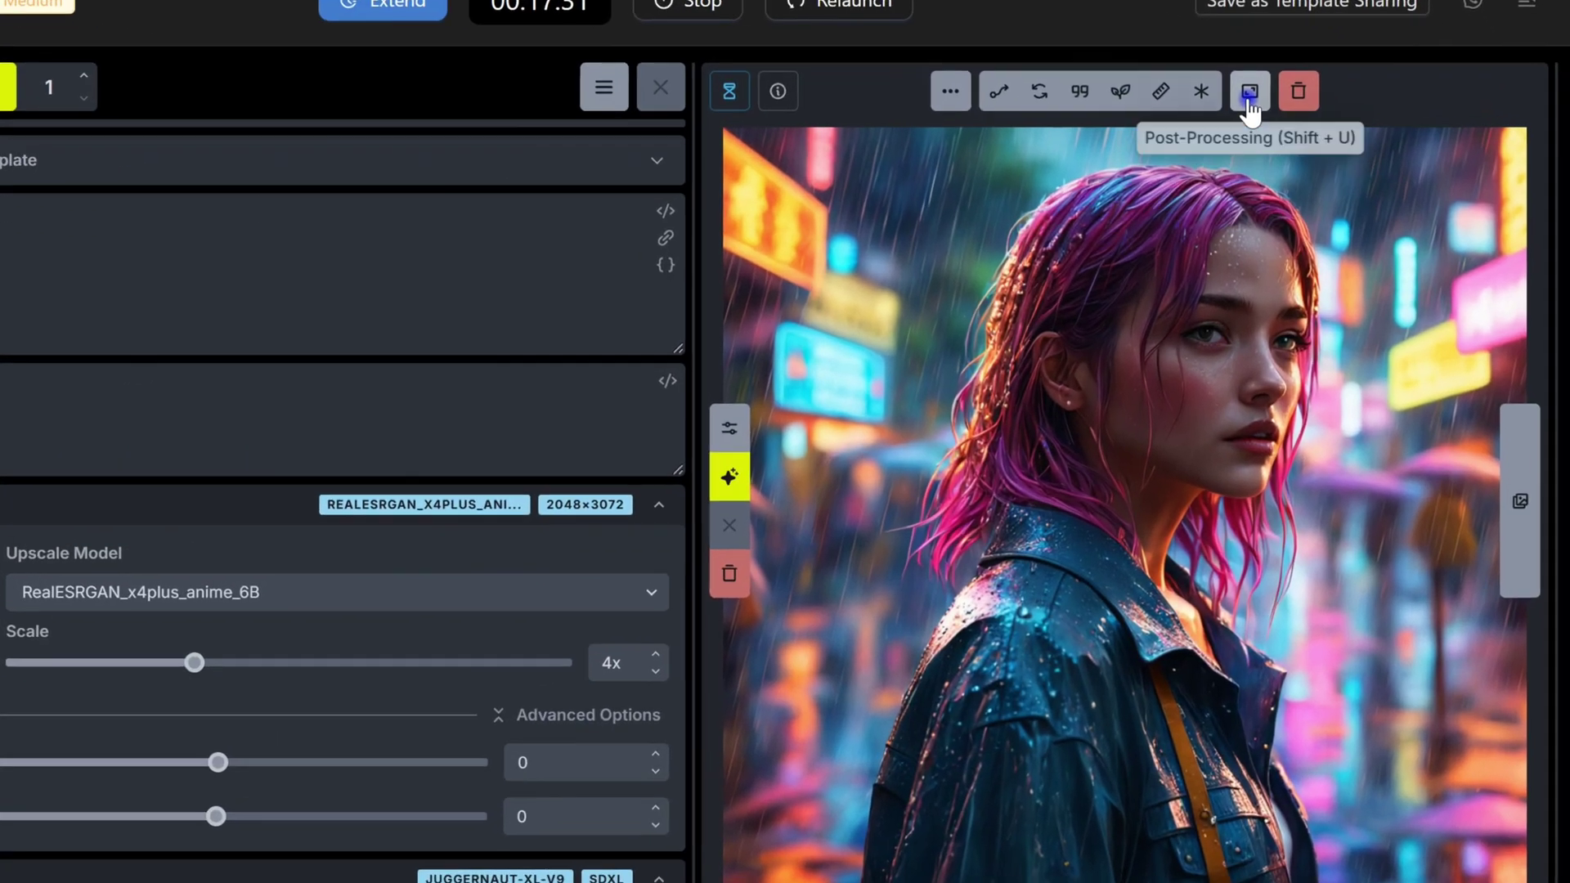
{"action": "left_click", "coordinate": [1249, 107]}
{"action": "left_click", "coordinate": [1424, 187]}
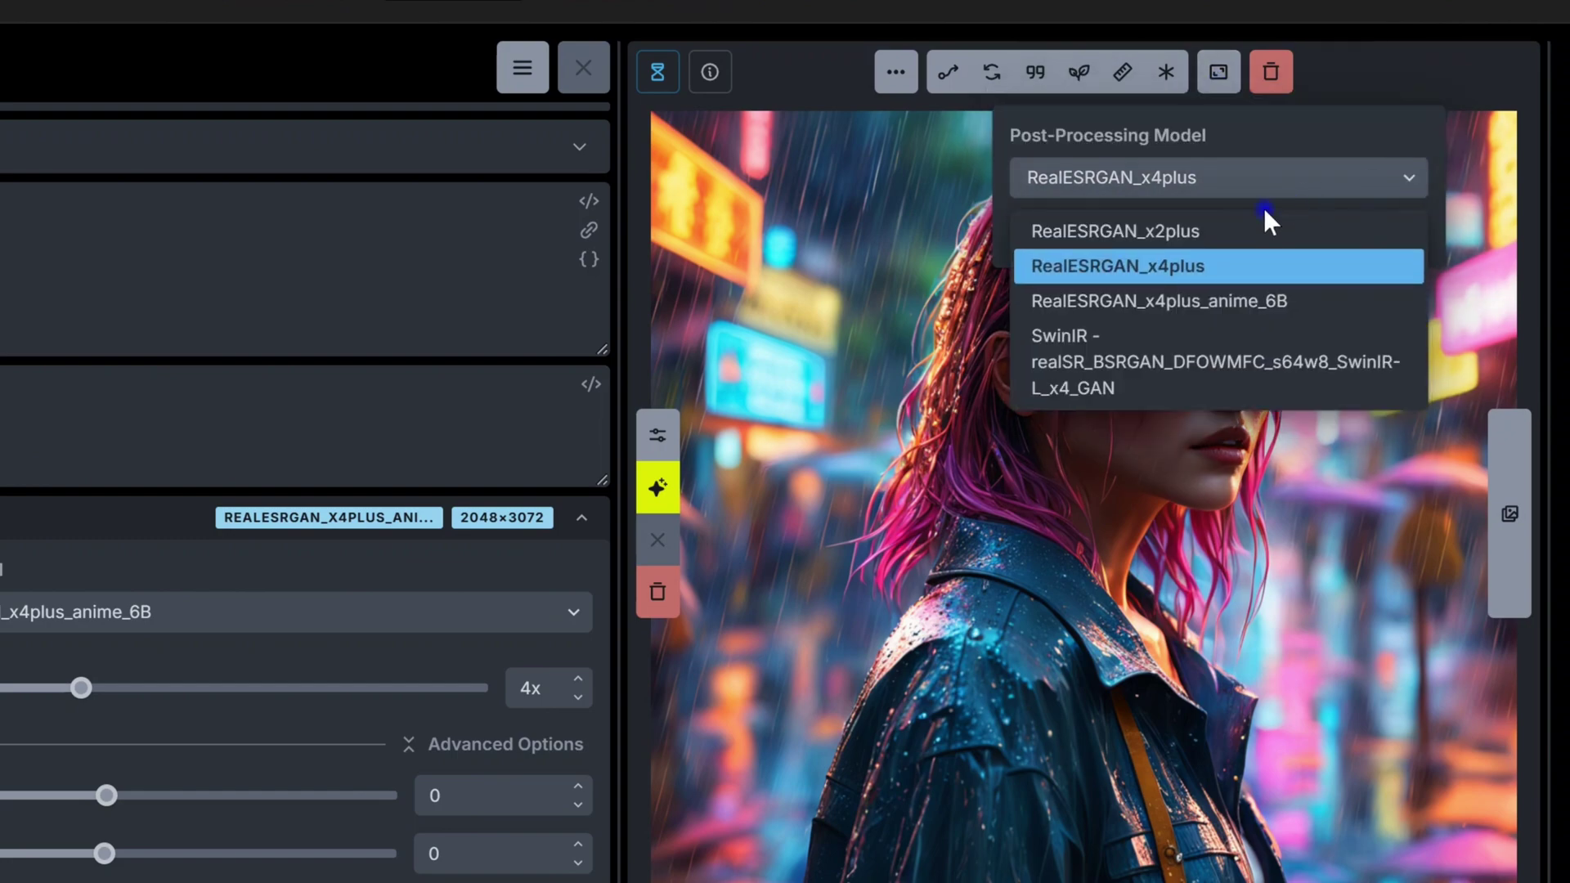
{"action": "left_click", "coordinate": [1197, 268]}
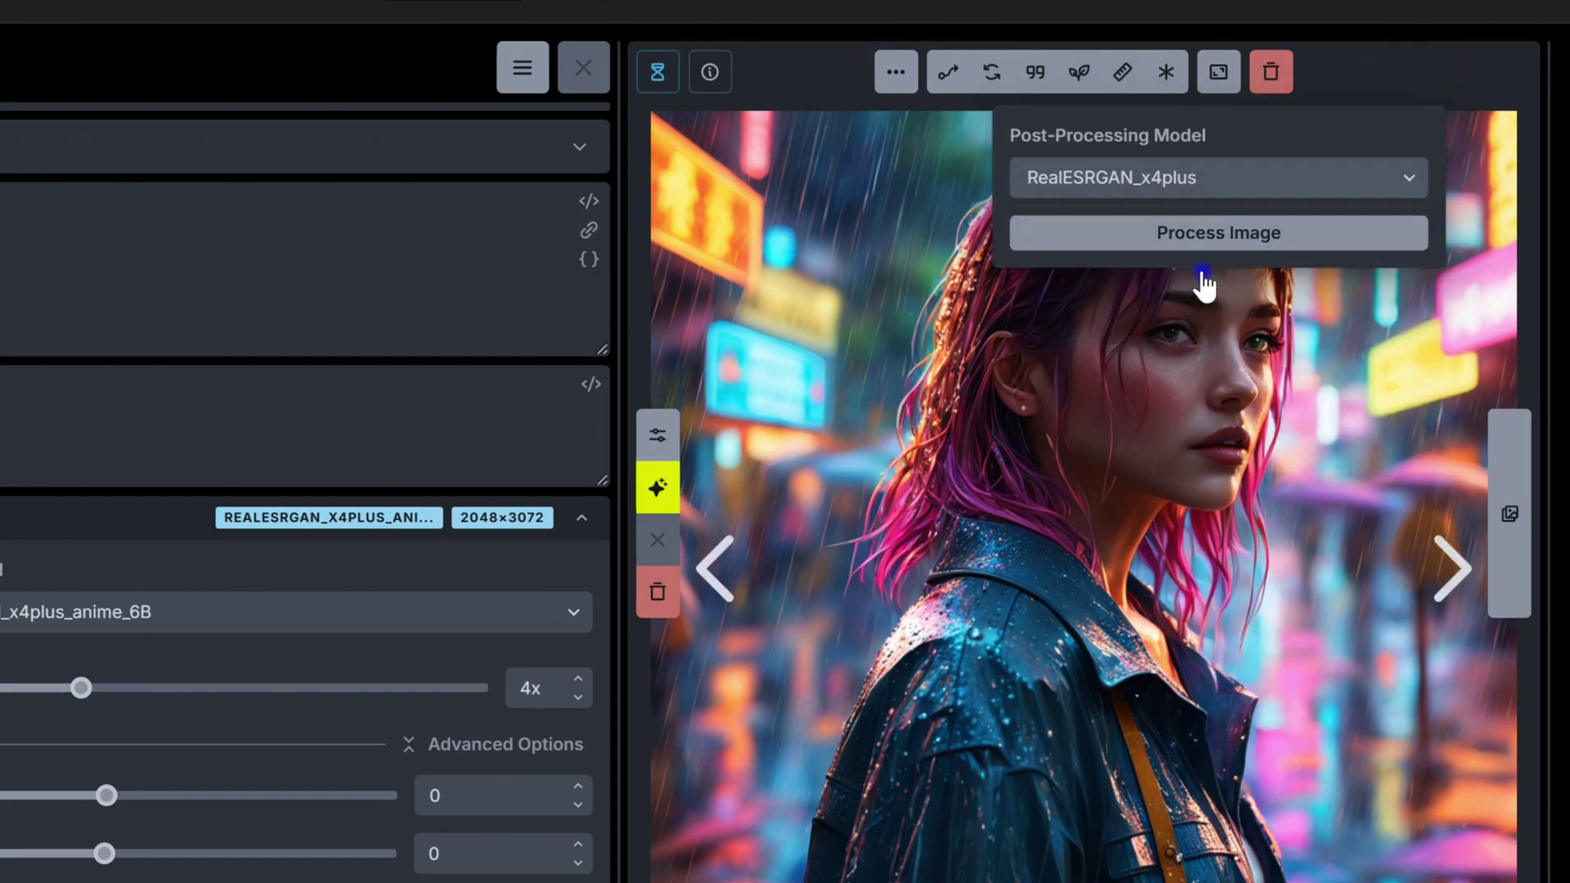
{"action": "left_click", "coordinate": [1208, 239]}
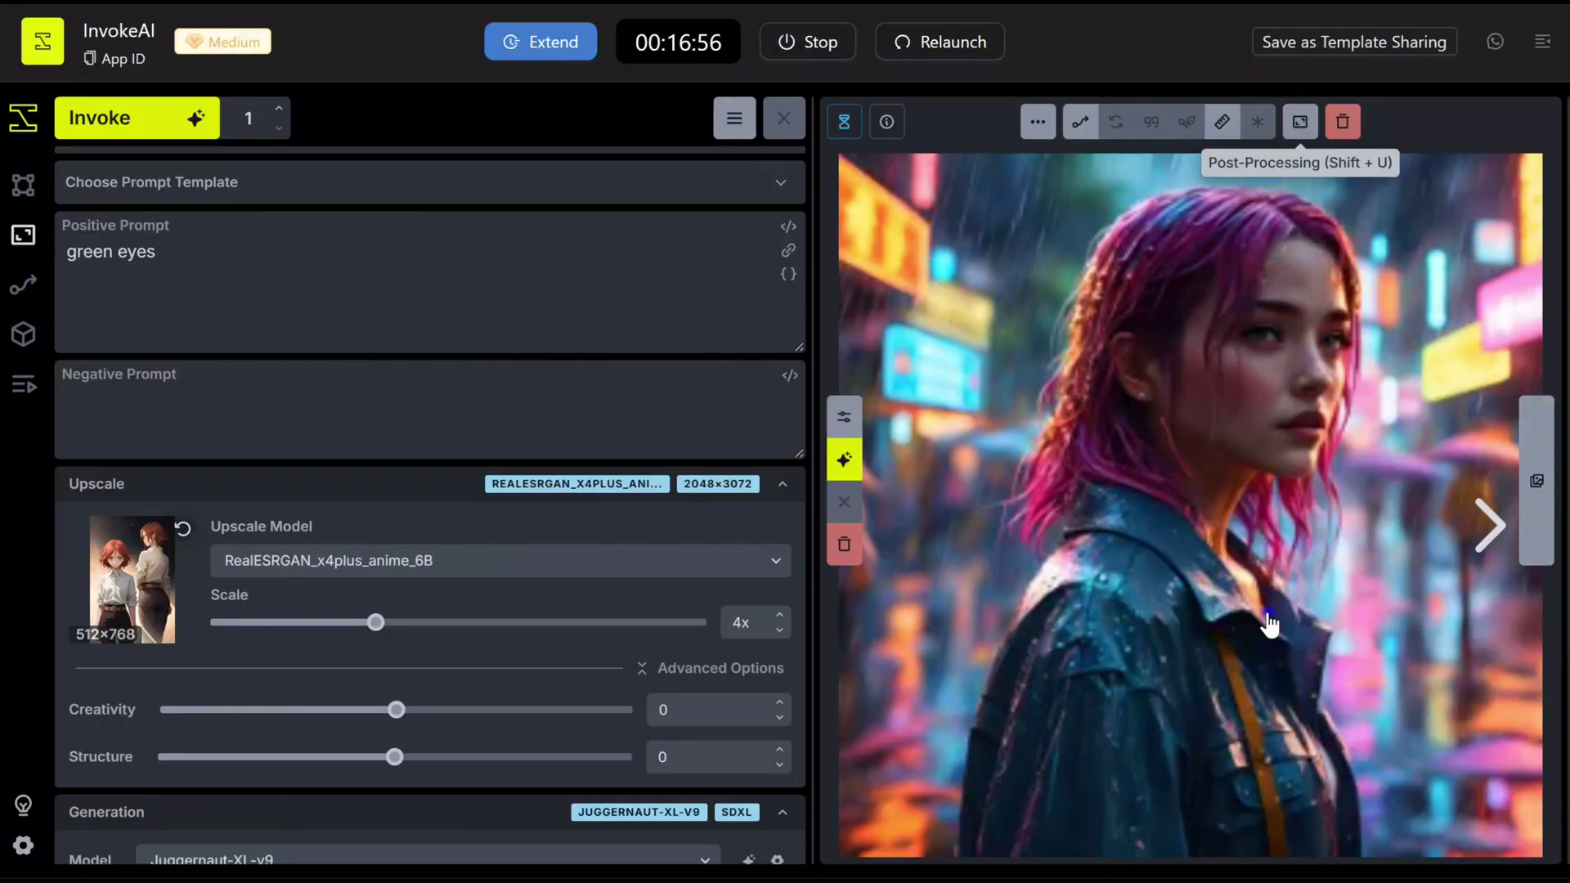
Compare the 4096×4096 pink-haired upscale against a gallery image with the comparison split.
{"action": "left_click", "coordinate": [844, 418]}
{"action": "left_click", "coordinate": [1542, 527]}
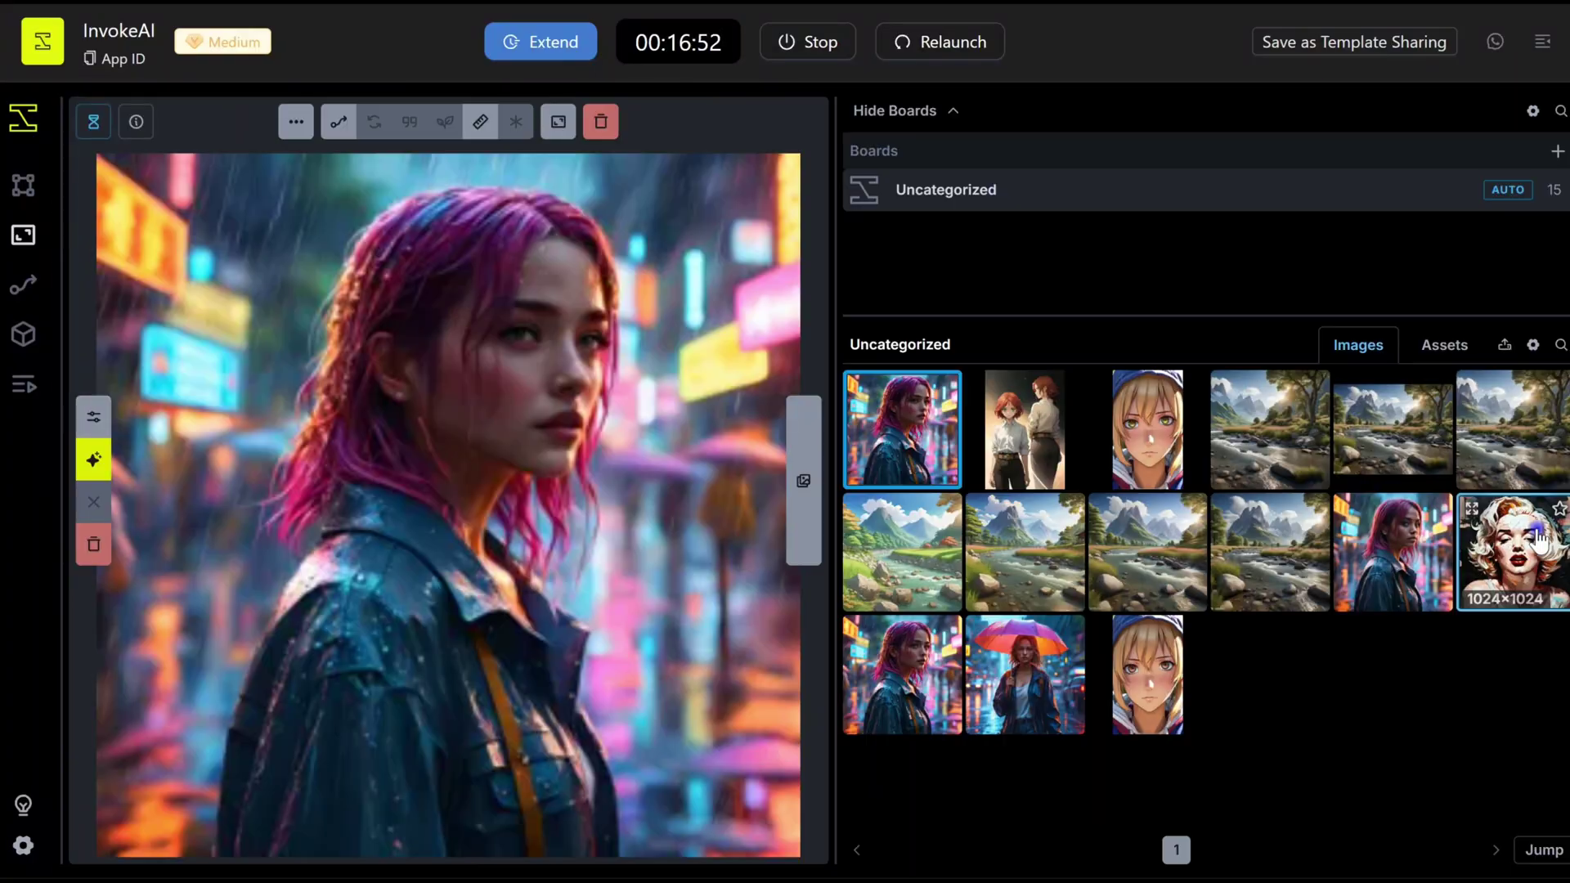
{"action": "left_click_drag", "start_coordinate": [1412, 604], "coordinate": [785, 555]}
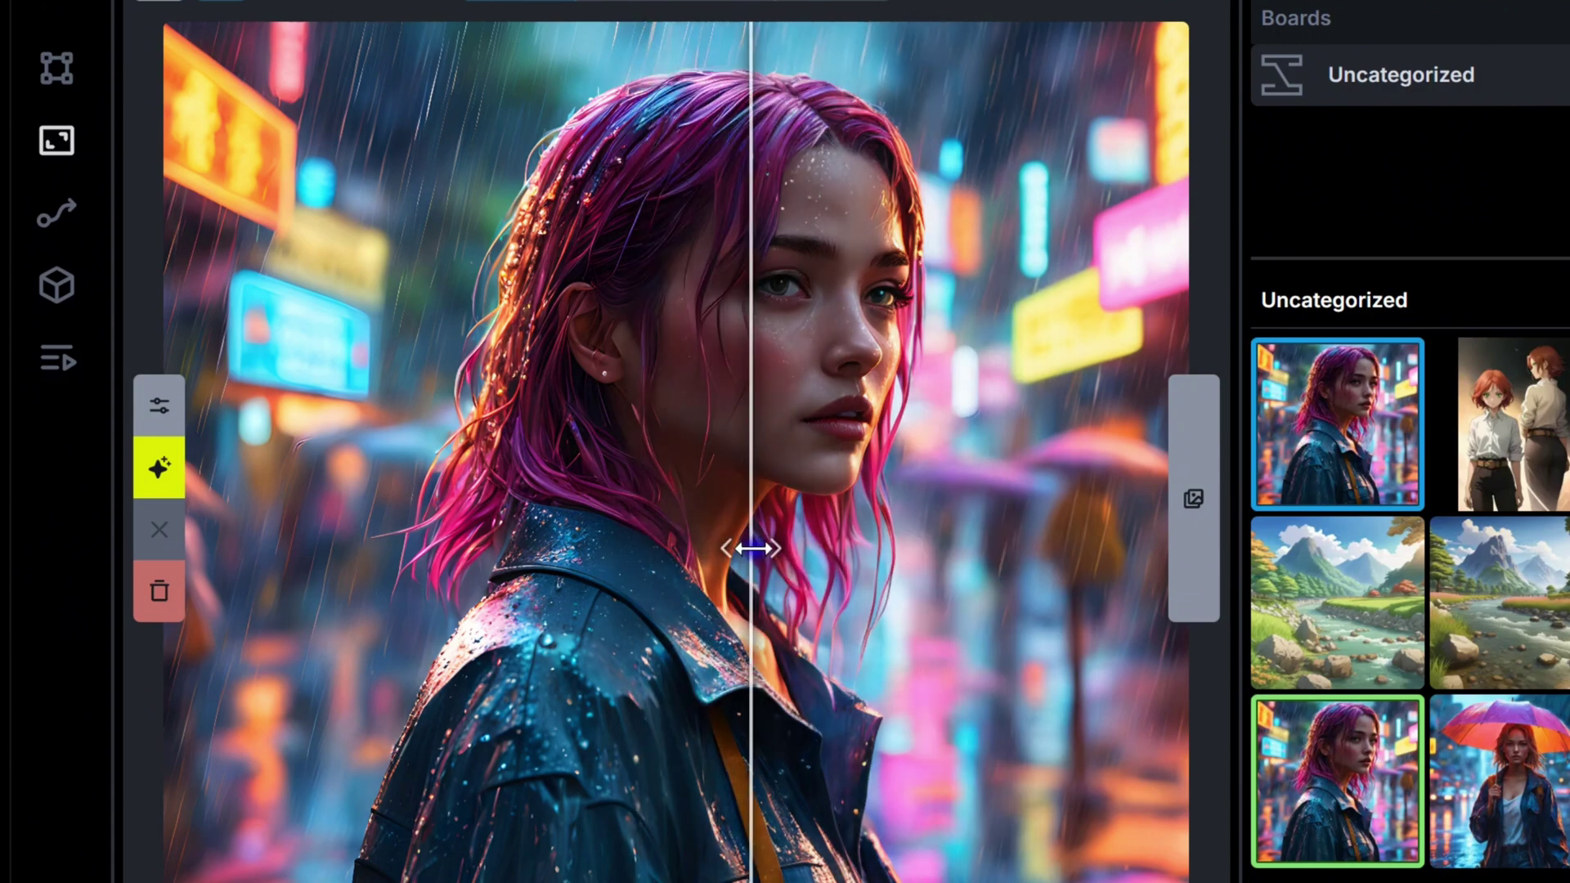
{"action": "left_click_drag", "start_coordinate": [953, 577], "coordinate": [974, 578]}
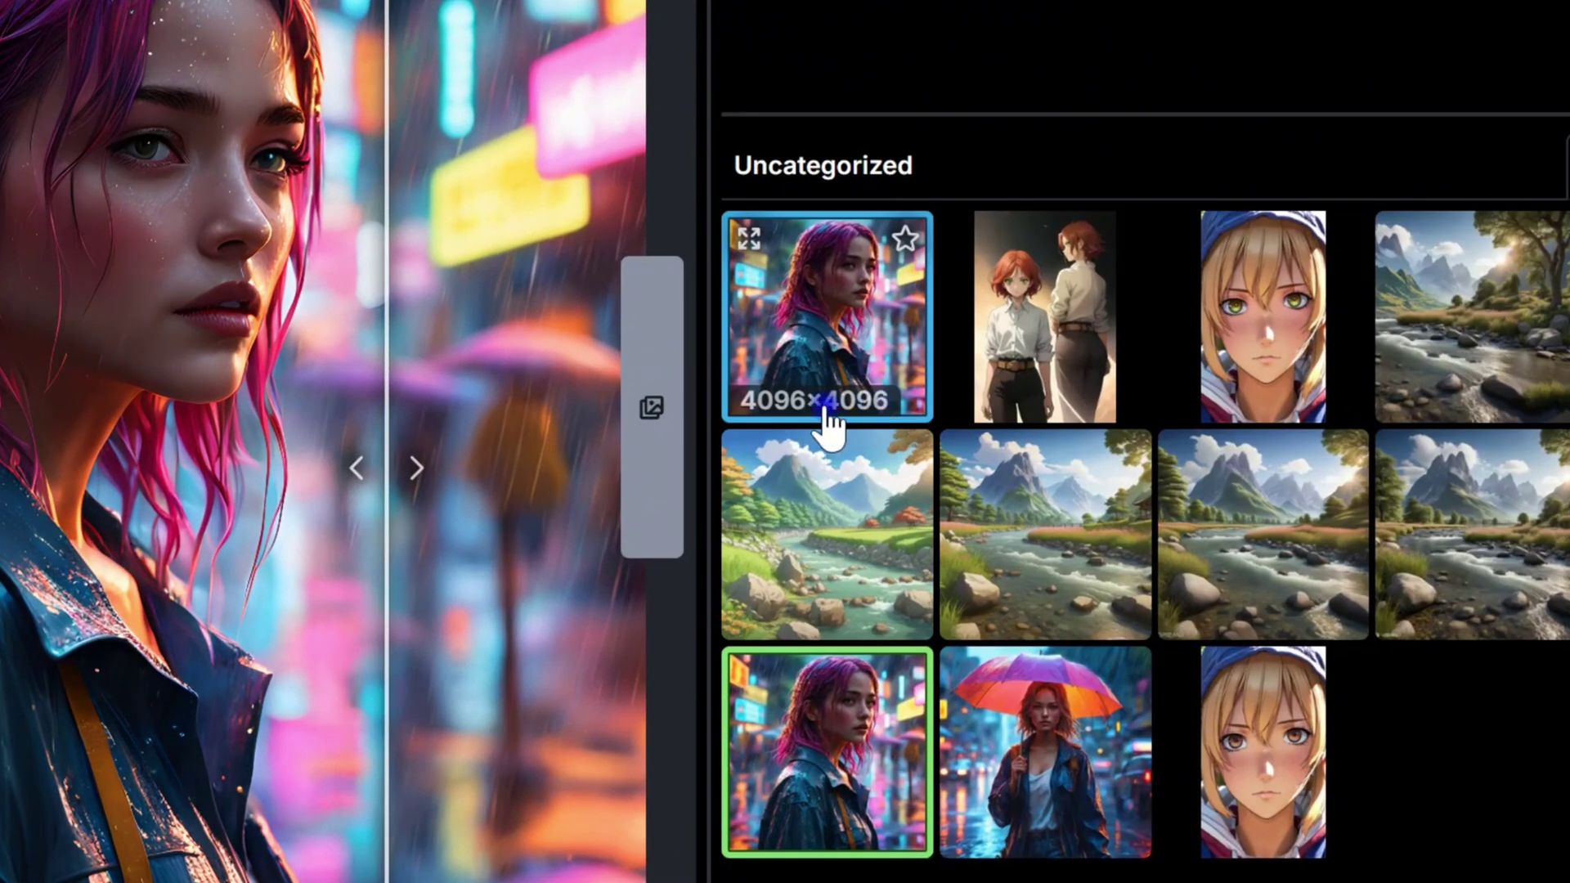
{"action": "mouse_move", "coordinate": [827, 818]}
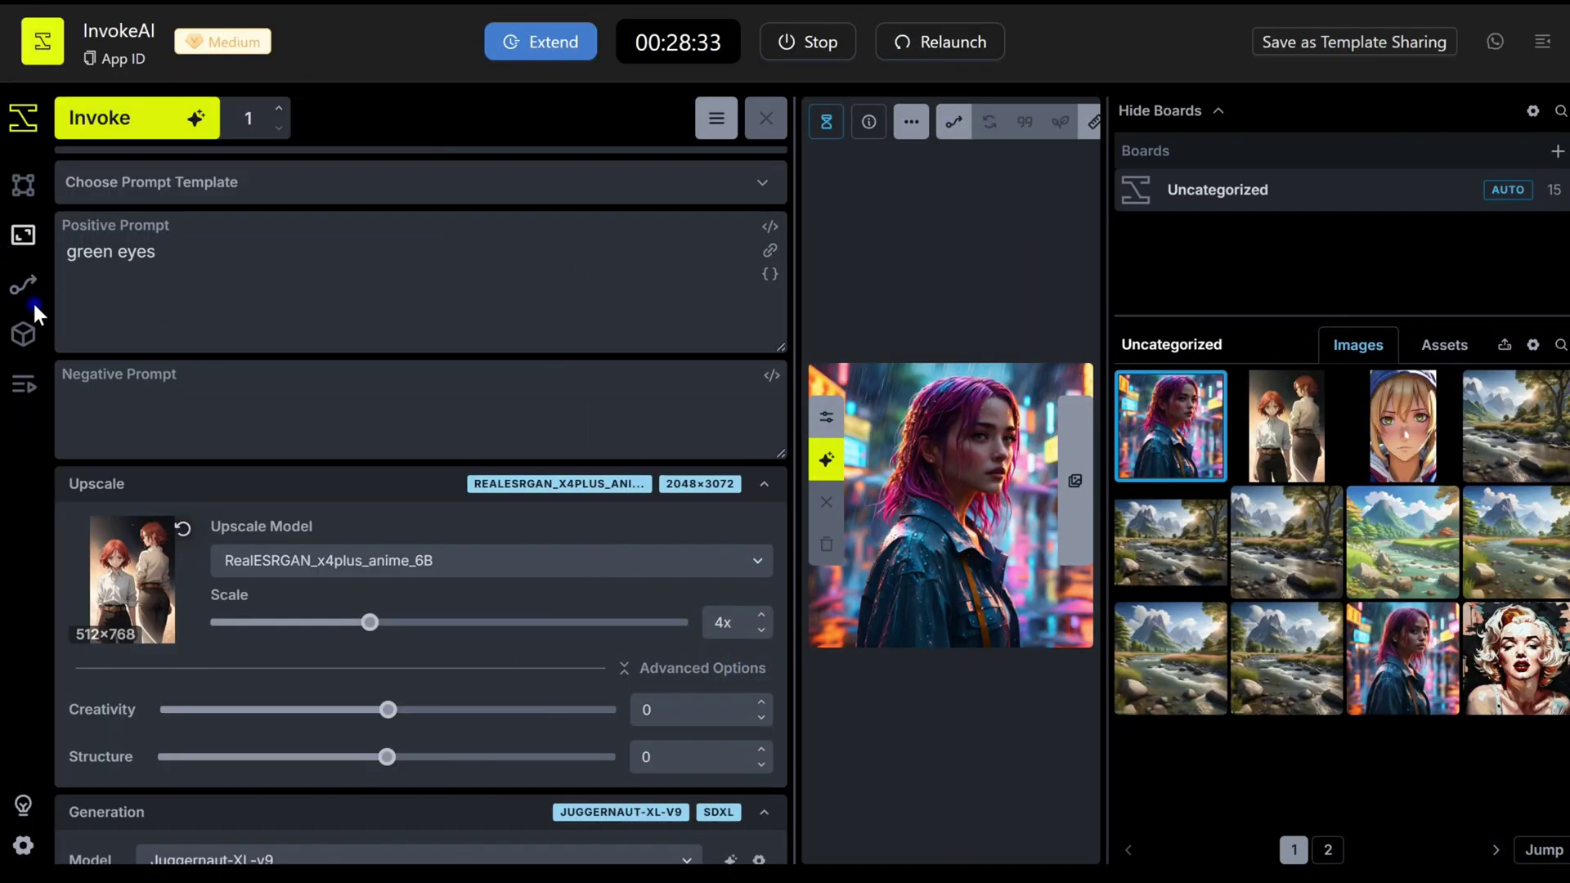
Load Text to Image - SDXL from the Default Workflows library into the workflow editor.
{"action": "left_click", "coordinate": [25, 304]}
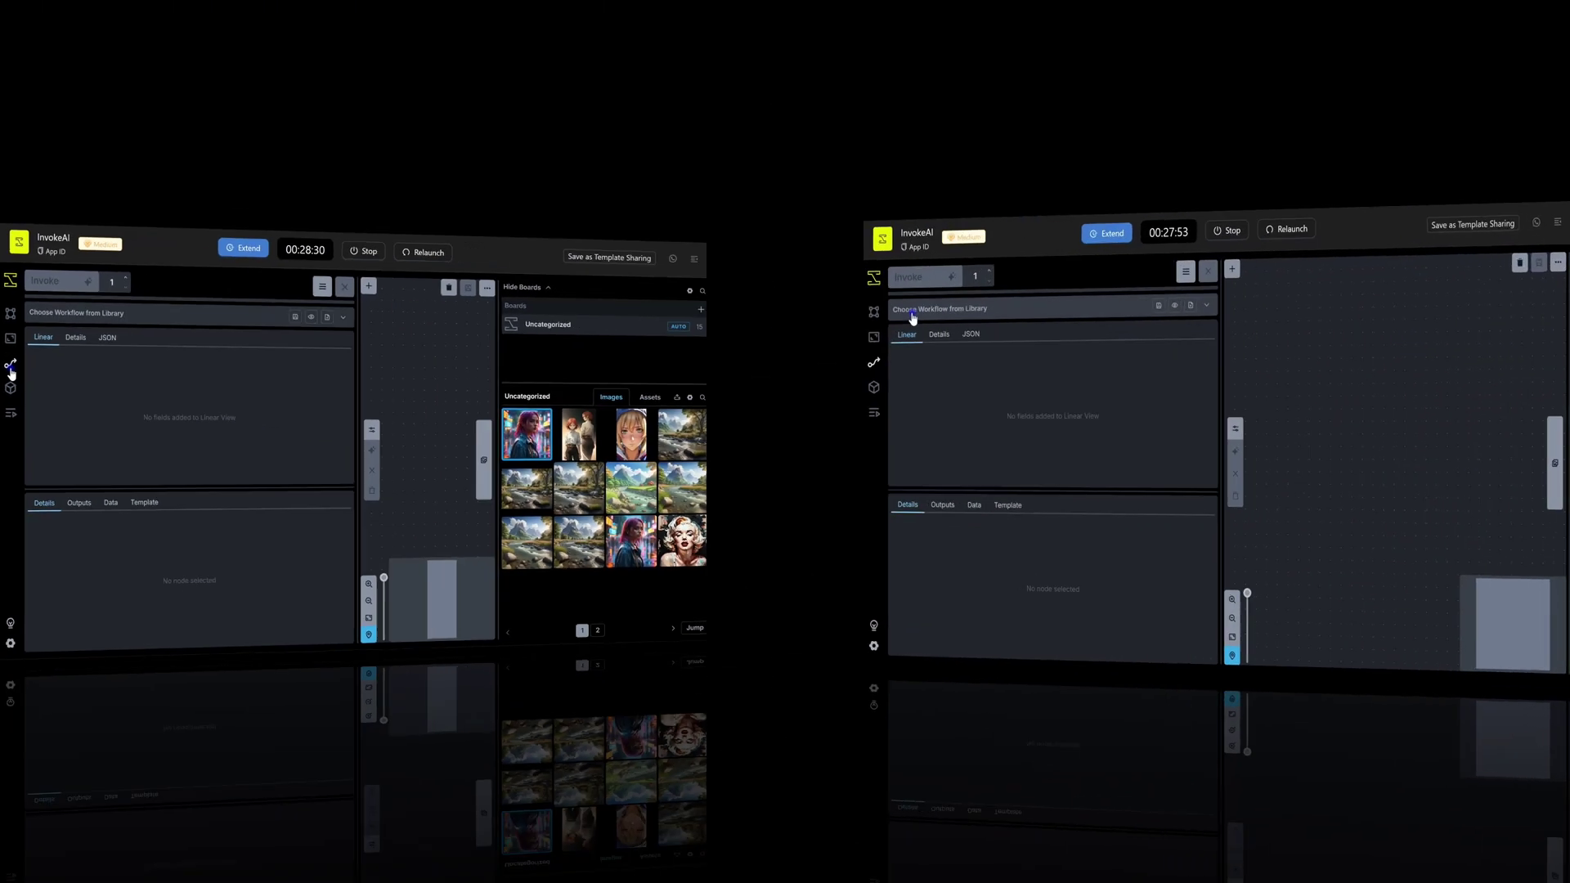
{"action": "left_click", "coordinate": [766, 181]}
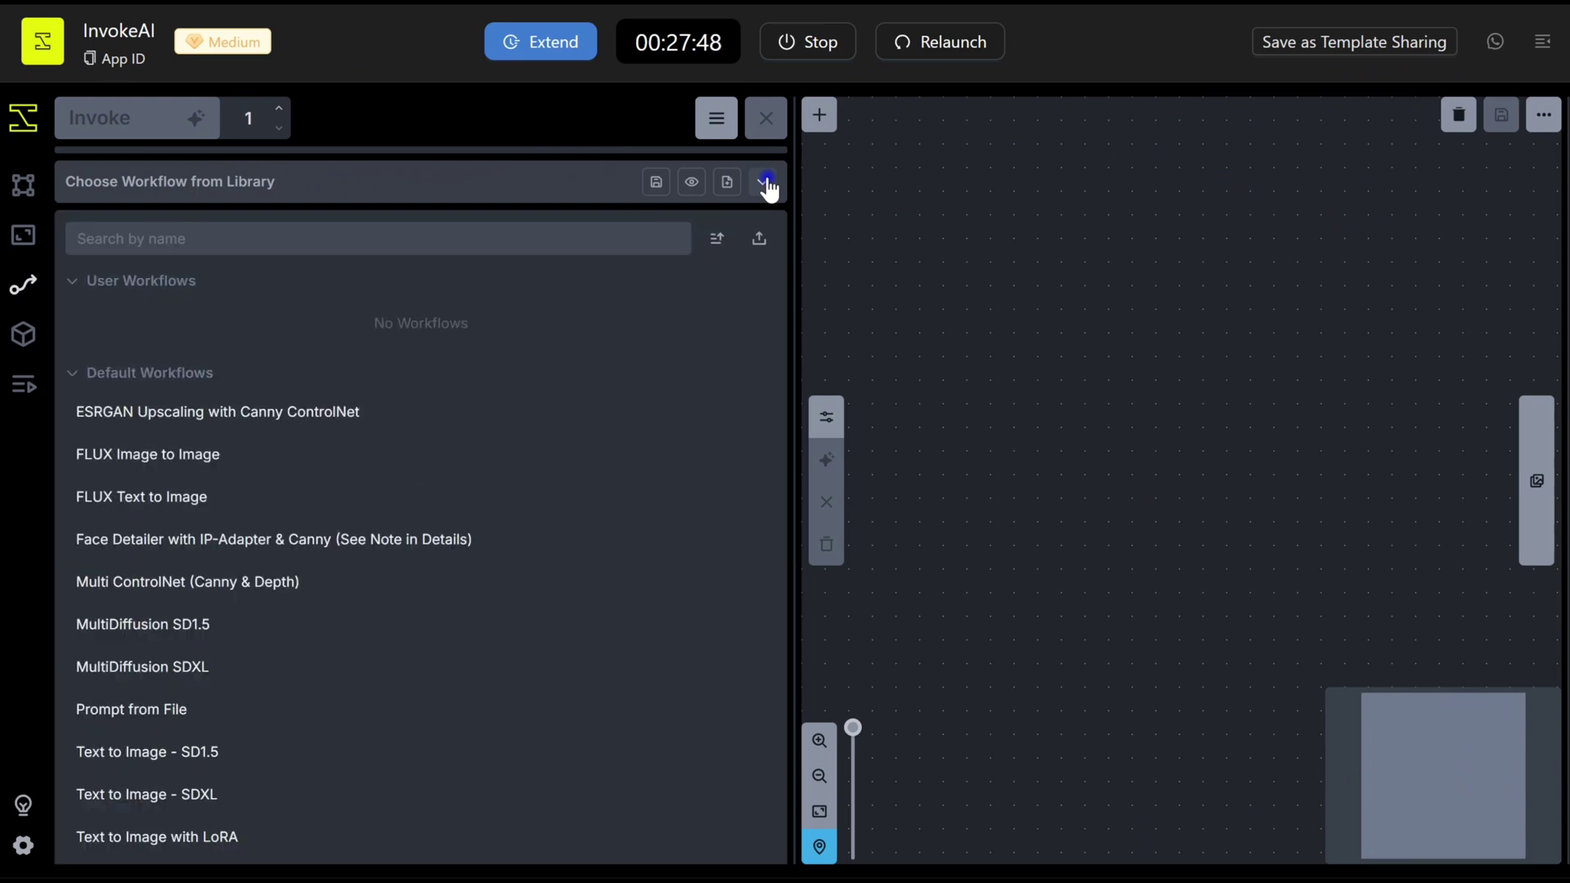
{"action": "scroll", "coordinate": [194, 482], "scroll_direction": "down", "scroll_amount": 1}
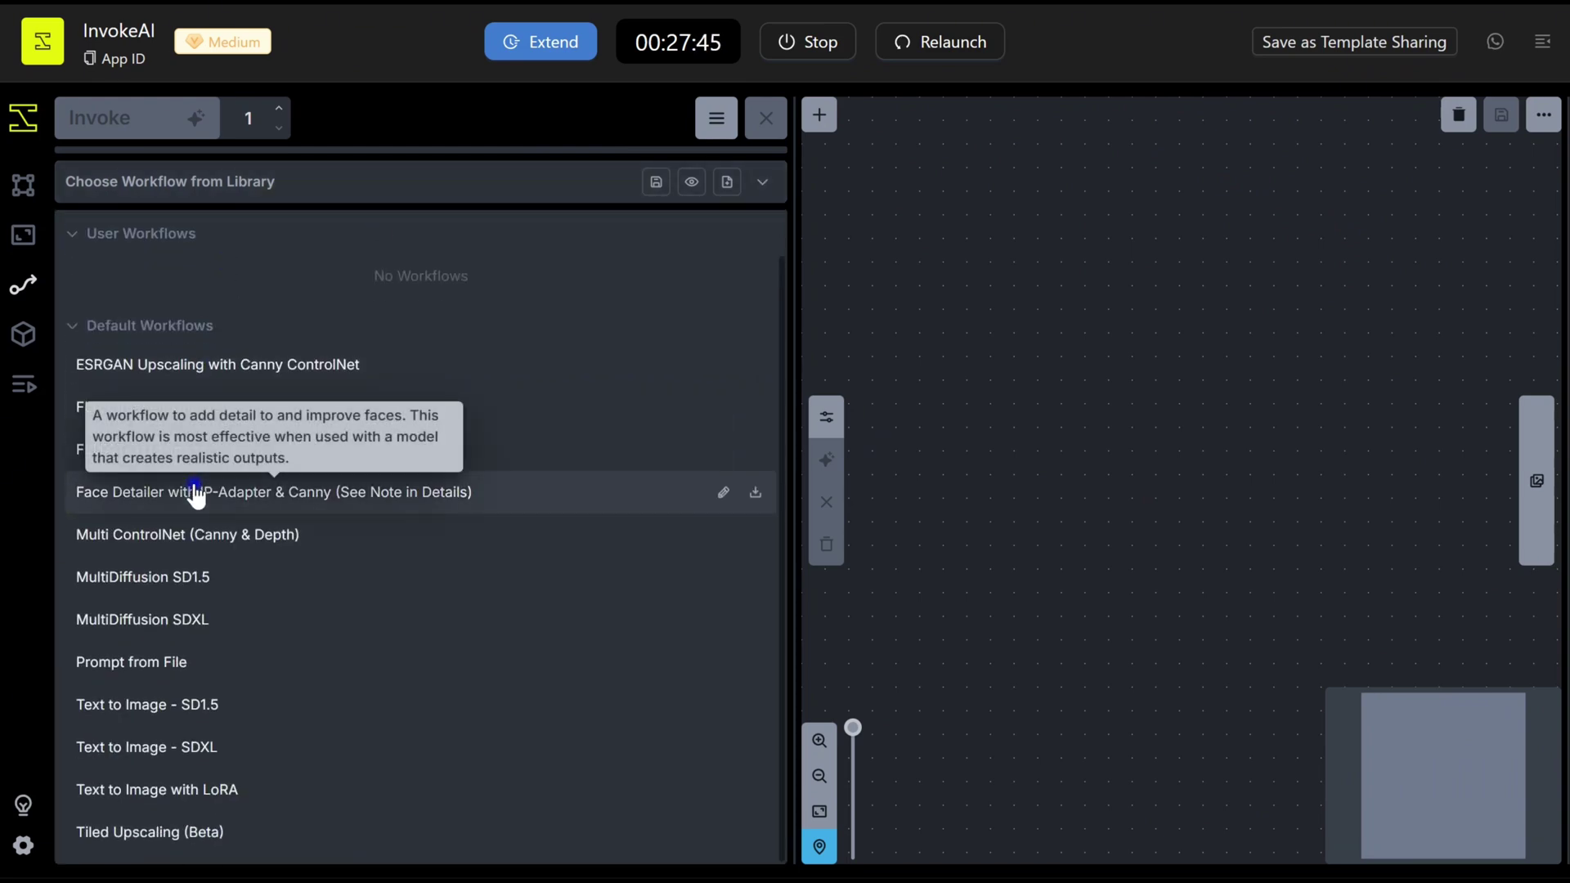
{"action": "left_click", "coordinate": [168, 746]}
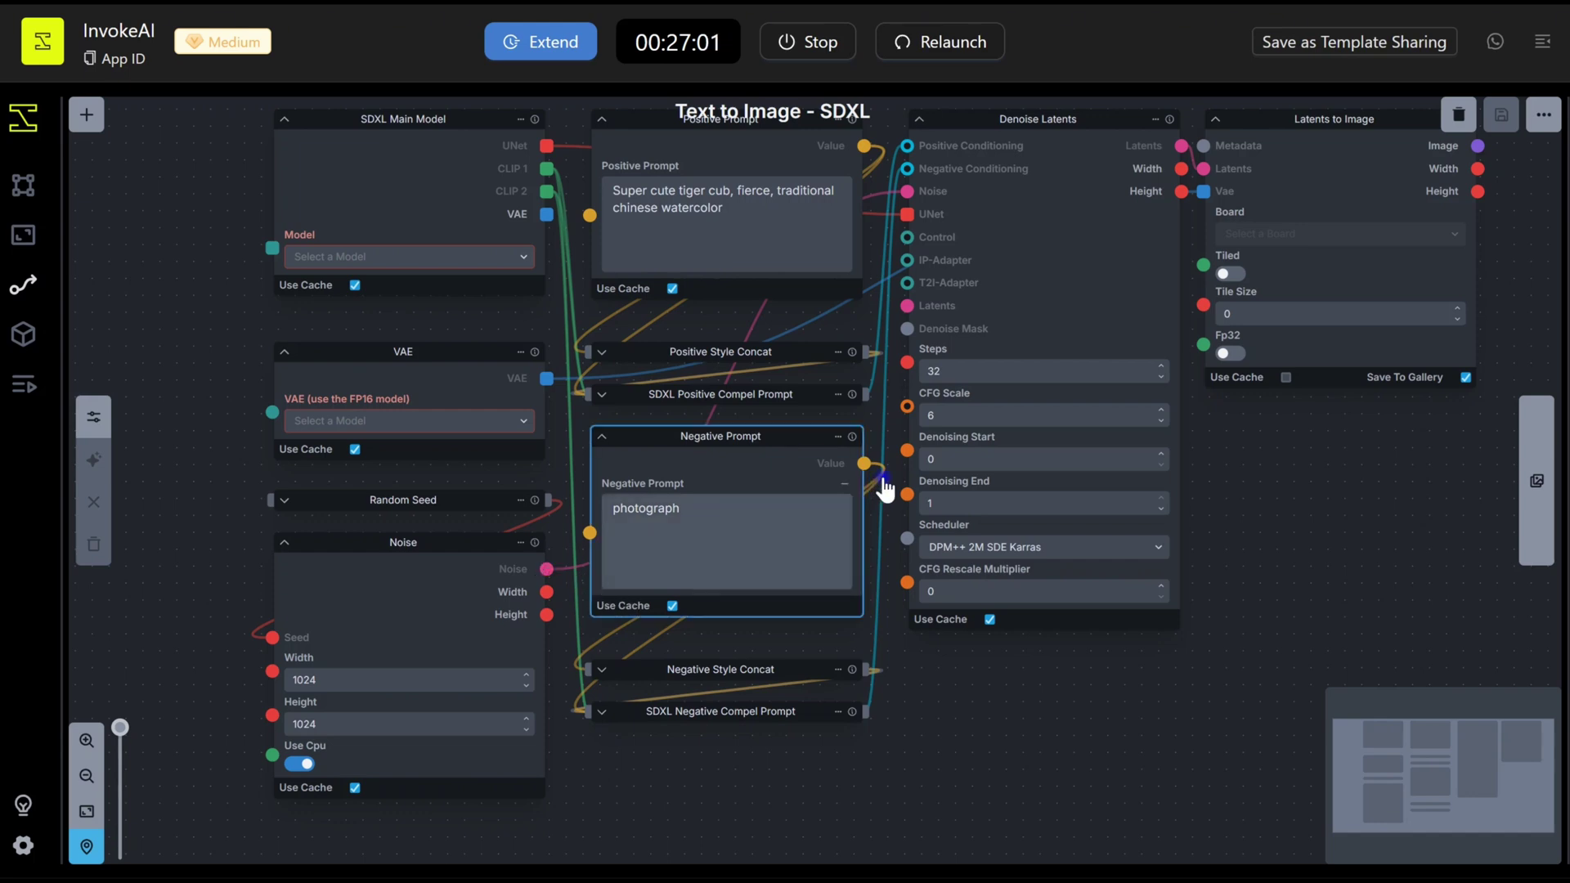
Inspect the Negative Style Concat and SDXL Negative Compel Prompt nodes and the negative prompt.
{"action": "left_click", "coordinate": [830, 672]}
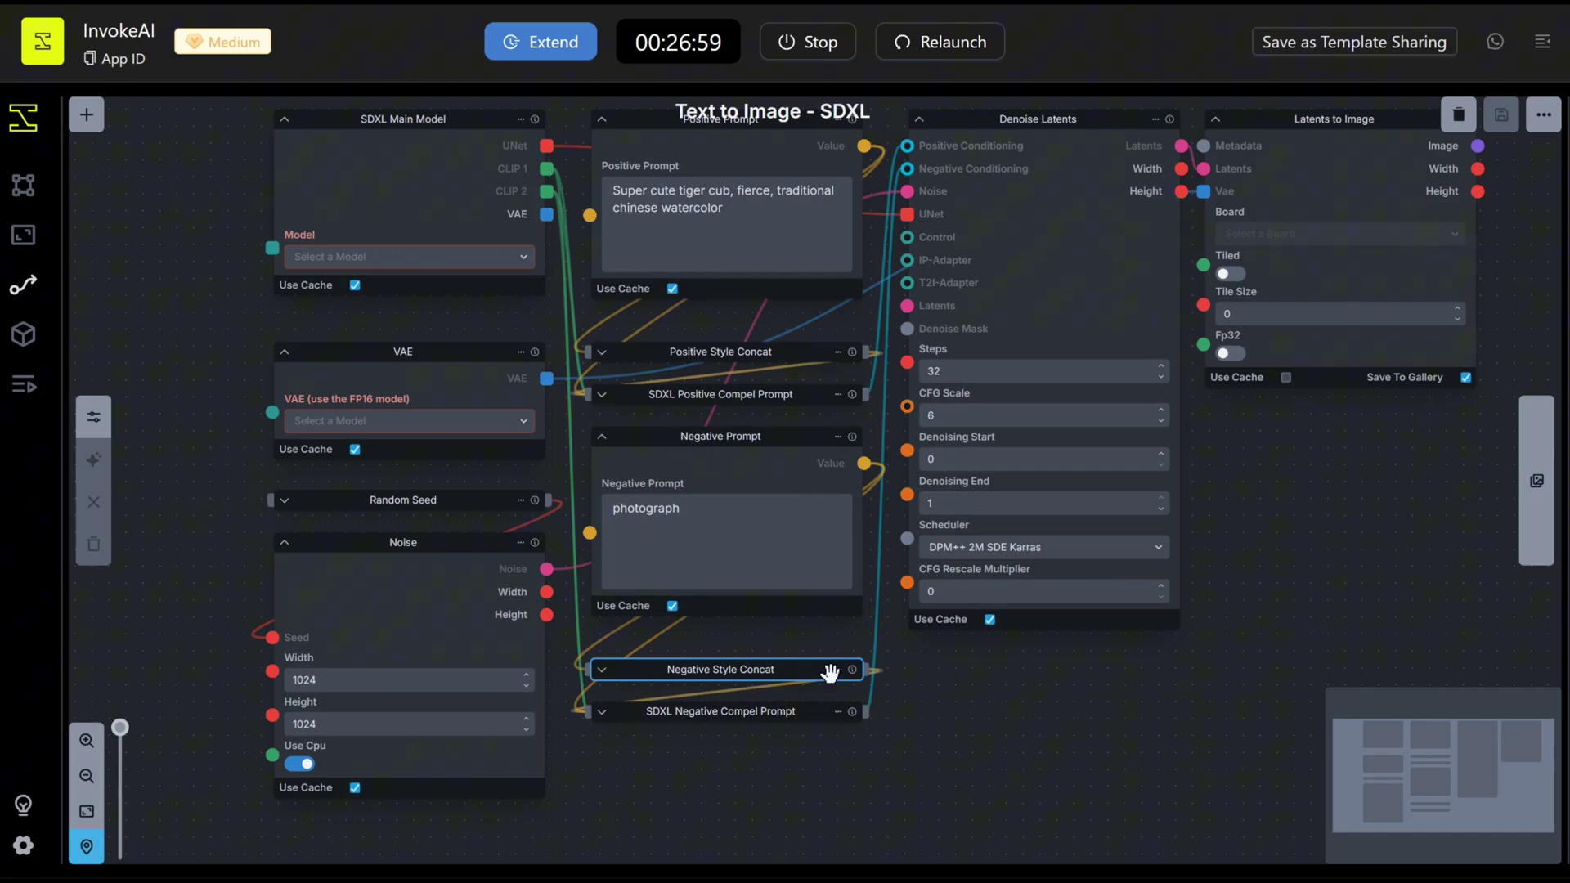
{"action": "left_click", "coordinate": [829, 714]}
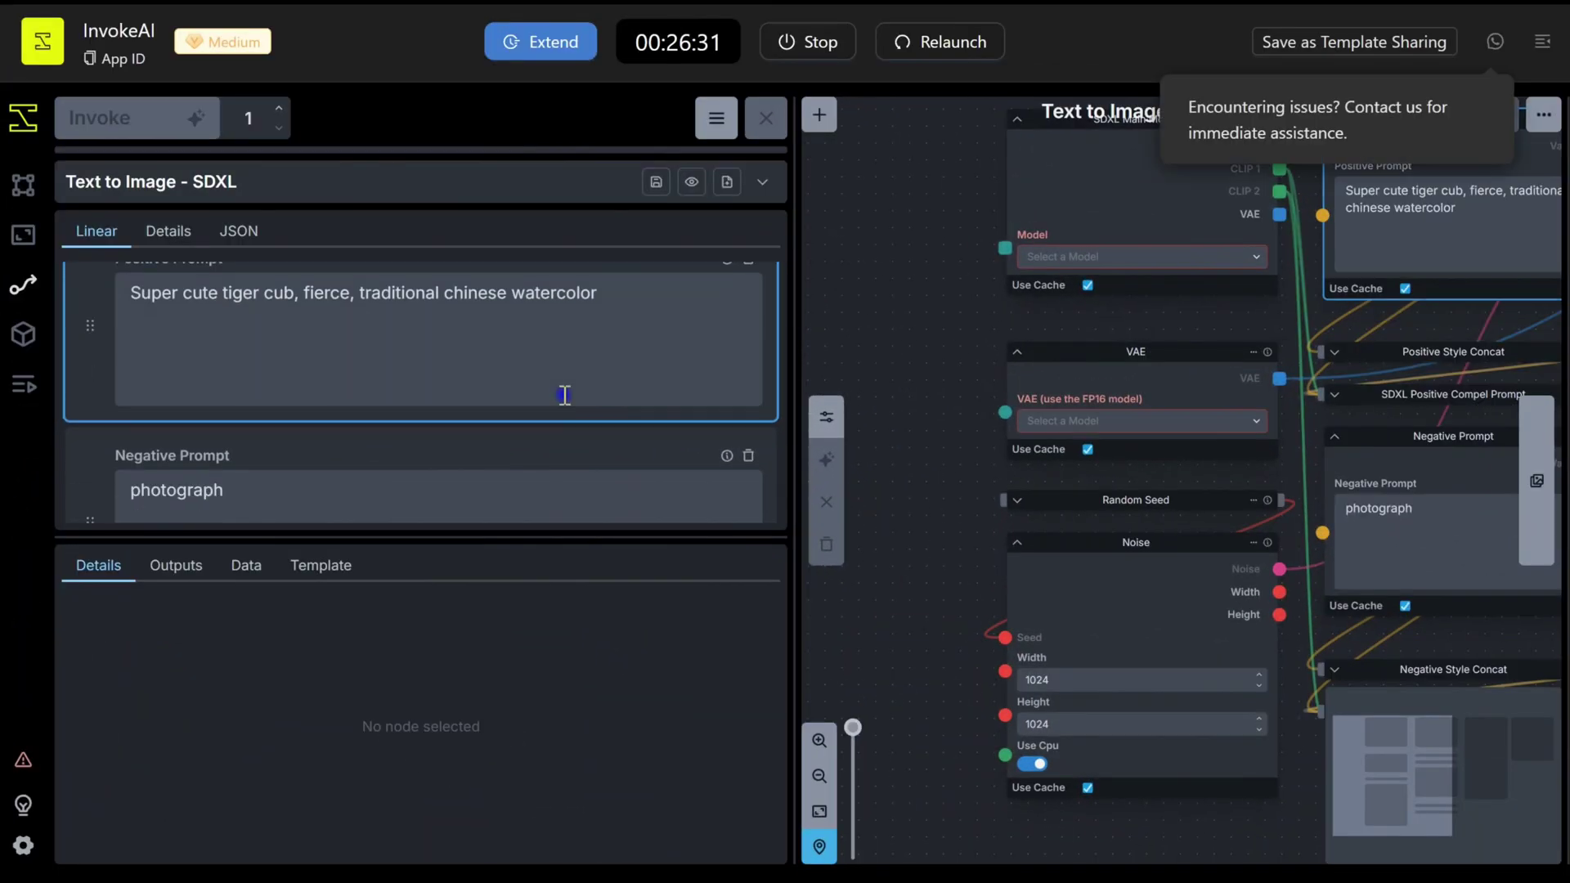
{"action": "scroll", "coordinate": [565, 395], "scroll_direction": "down", "scroll_amount": 3}
{"action": "left_click", "coordinate": [378, 364]}
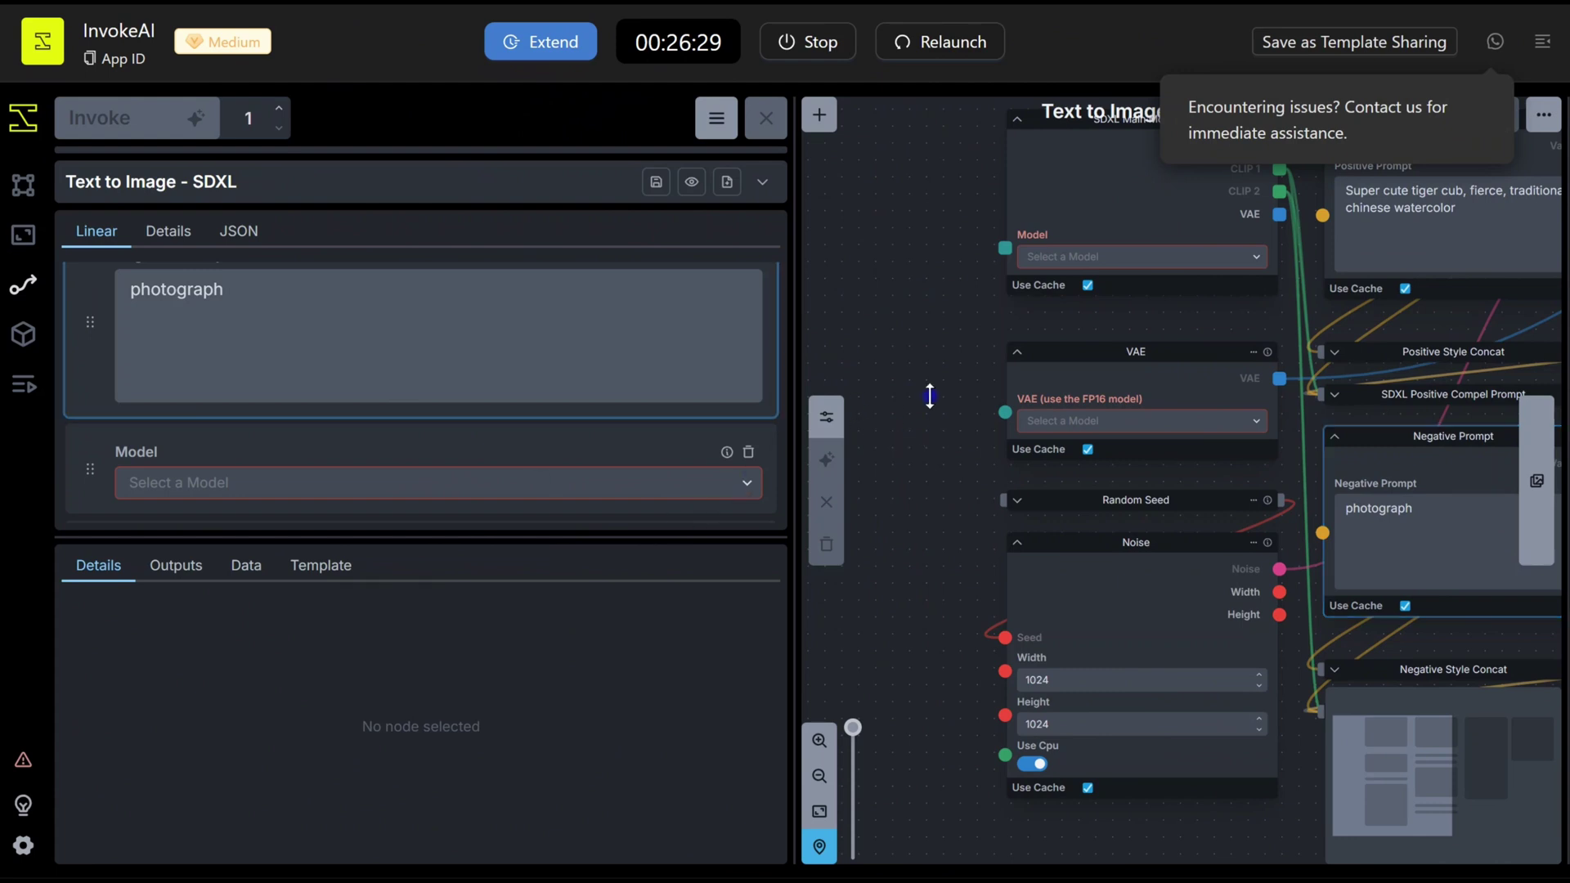
Review the workflow's Model and Board fields, then open the workflow options menu.
{"action": "left_click", "coordinate": [752, 484]}
{"action": "scroll", "coordinate": [718, 471], "scroll_direction": "down", "scroll_amount": 2}
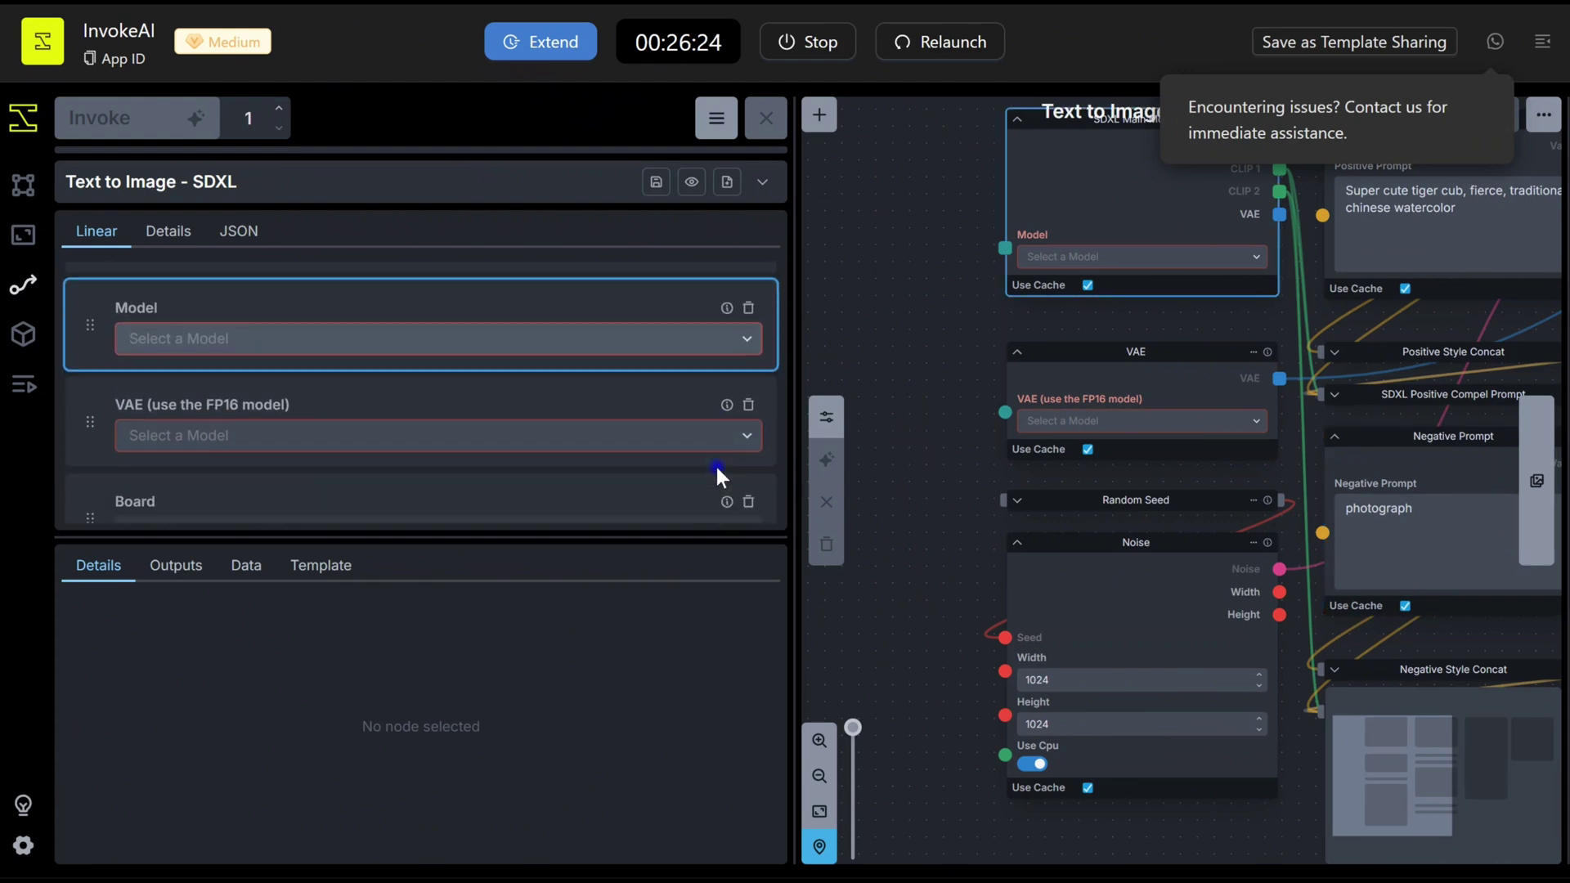
{"action": "left_click", "coordinate": [626, 489]}
{"action": "scroll", "coordinate": [617, 379], "scroll_direction": "up", "scroll_amount": 3}
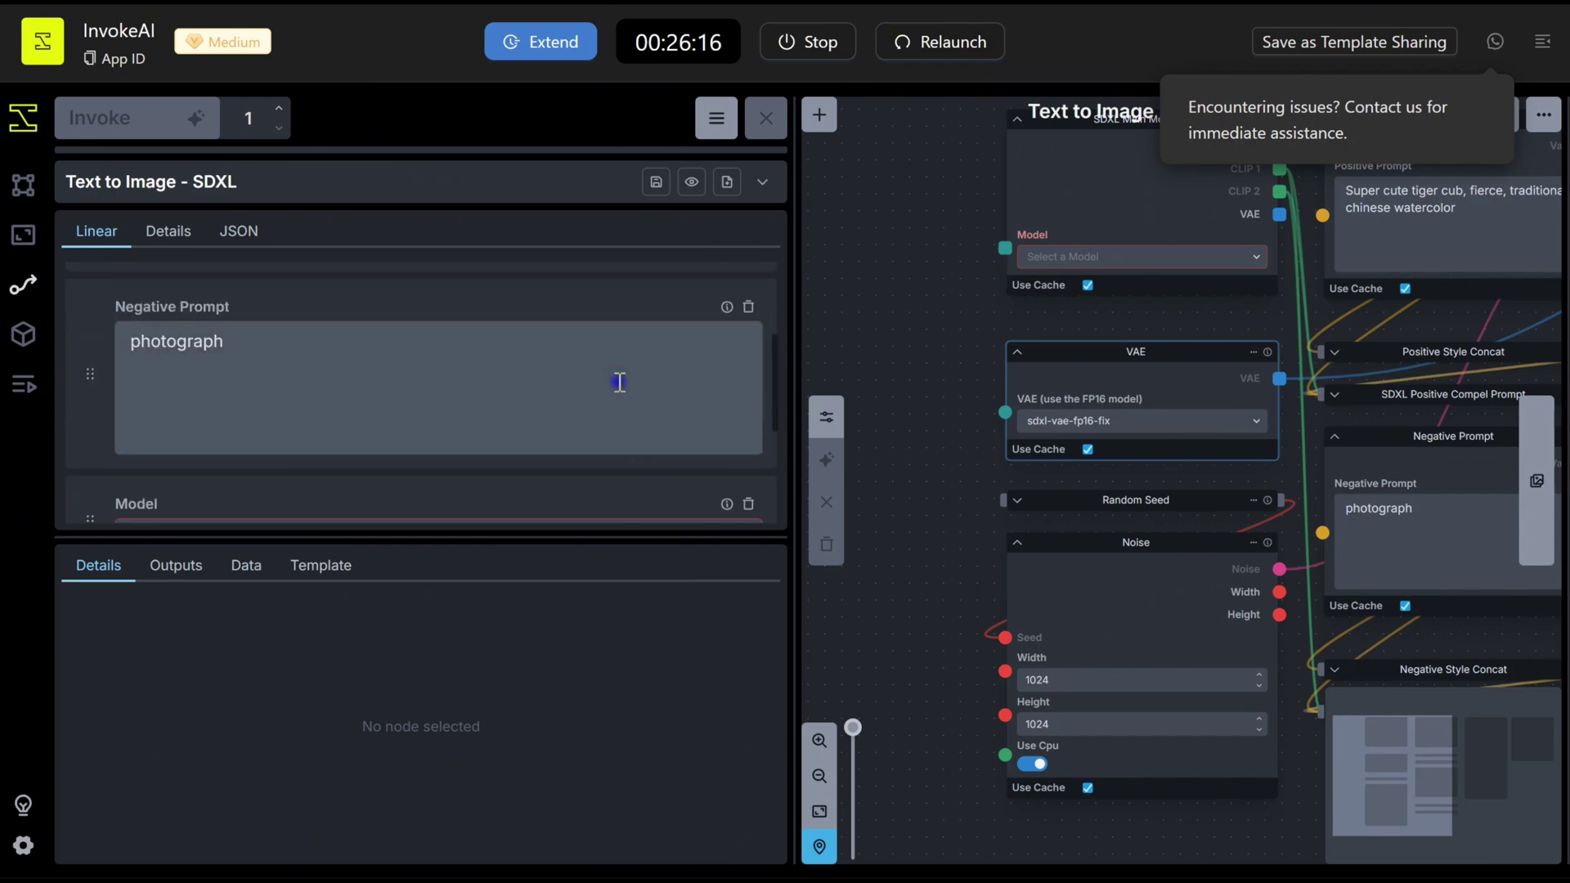
{"action": "scroll", "coordinate": [617, 379], "scroll_direction": "down", "scroll_amount": 1}
{"action": "left_click", "coordinate": [619, 382]}
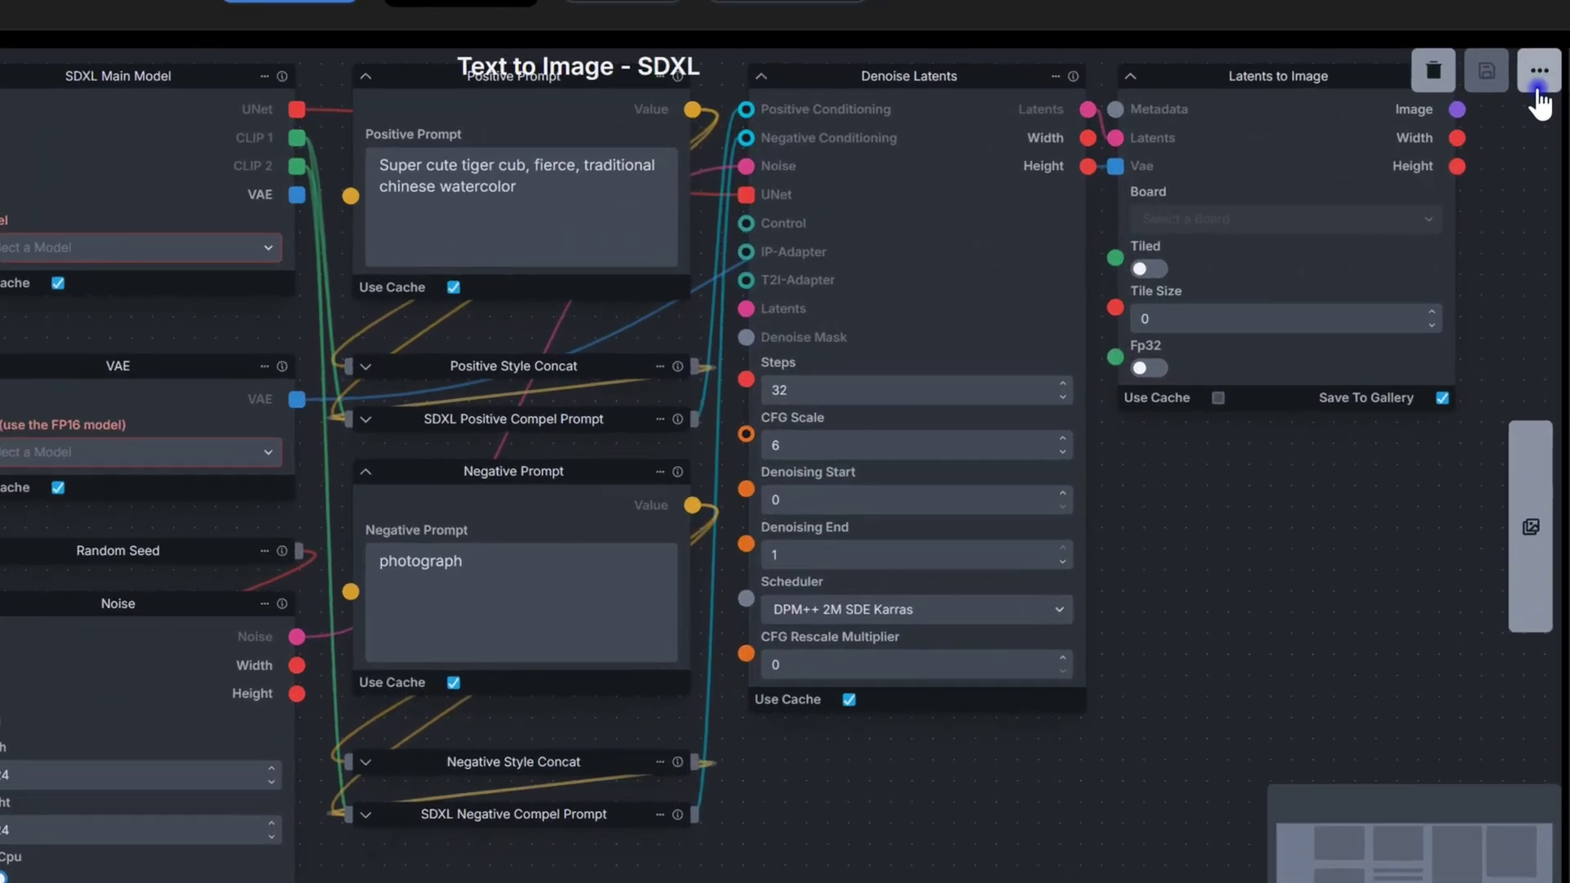
{"action": "left_click", "coordinate": [1543, 114]}
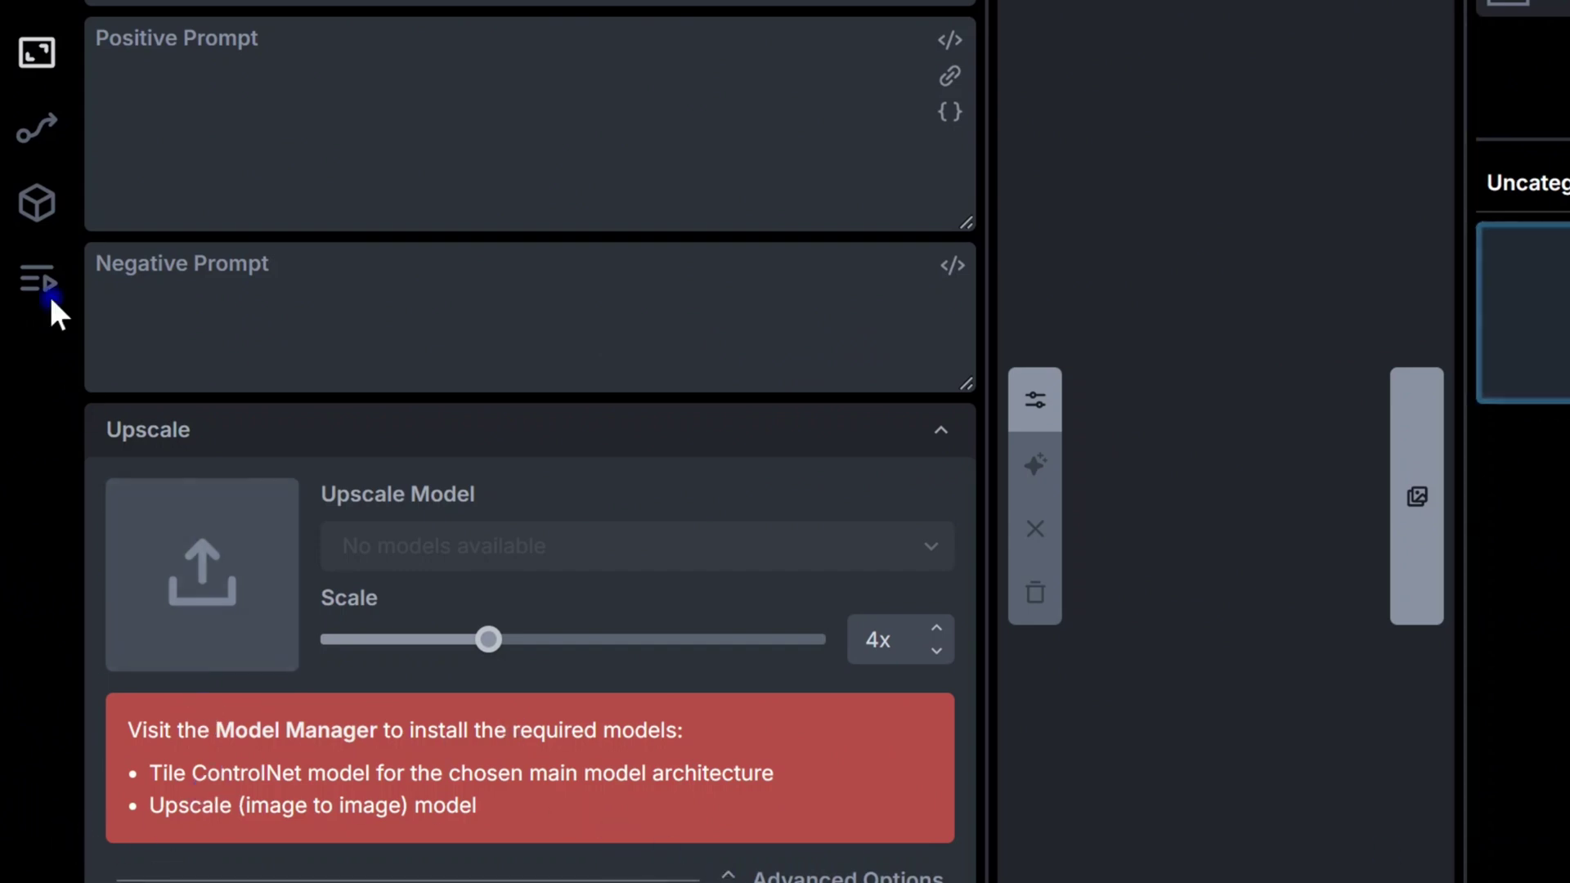
Install the CyberRealistic v4.1 and ReV Animated starter models from the Model Manager.
{"action": "left_click", "coordinate": [34, 225]}
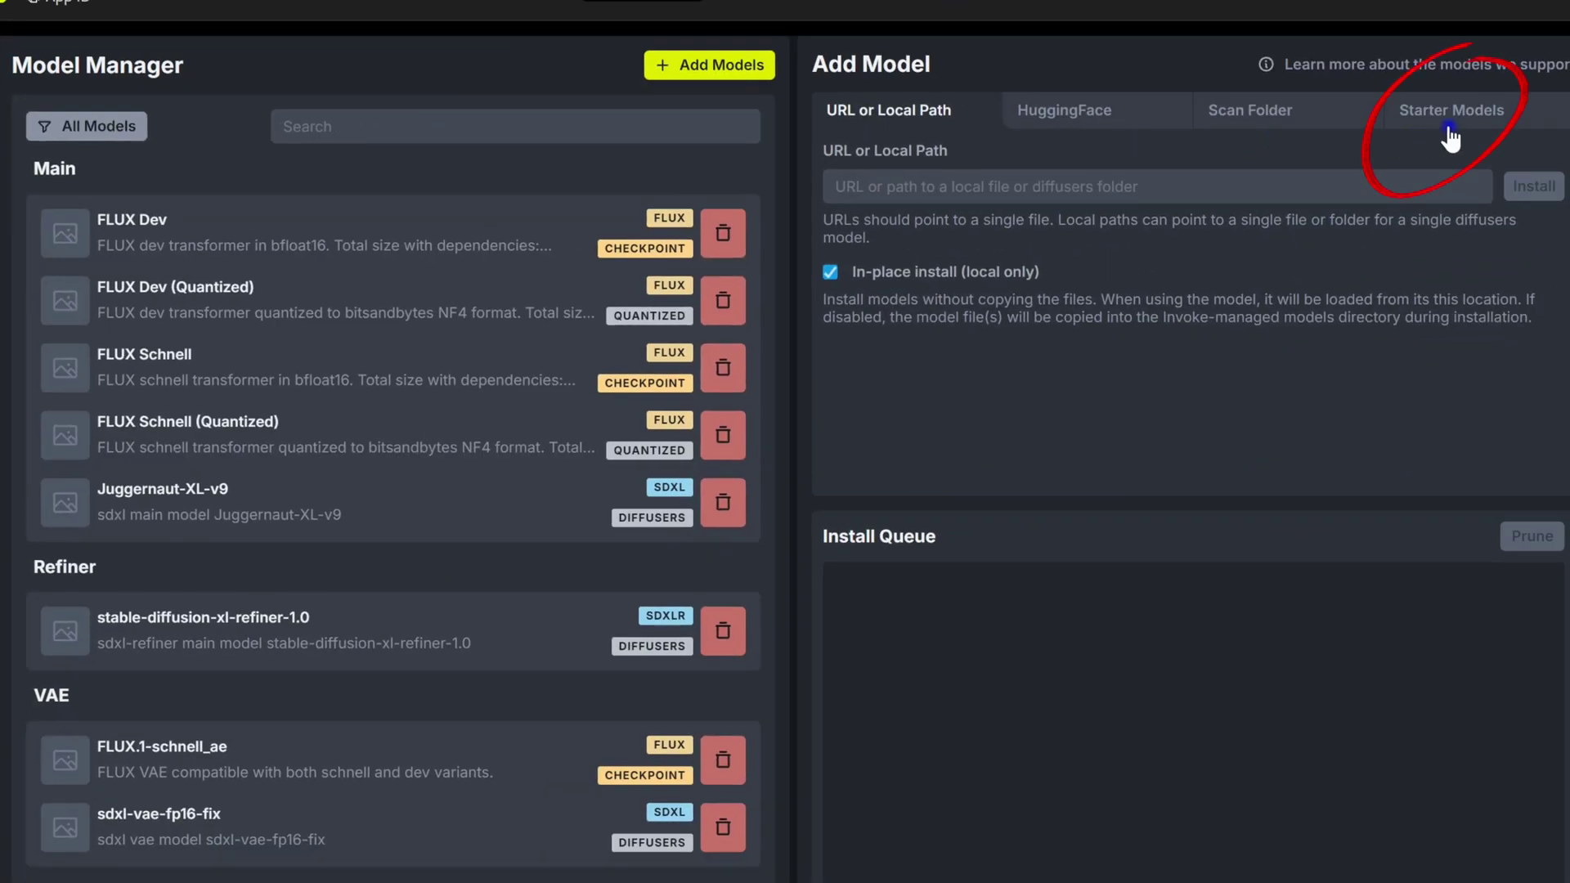
{"action": "left_click", "coordinate": [1448, 128]}
{"action": "scroll", "coordinate": [1366, 268], "scroll_direction": "down", "scroll_amount": 3}
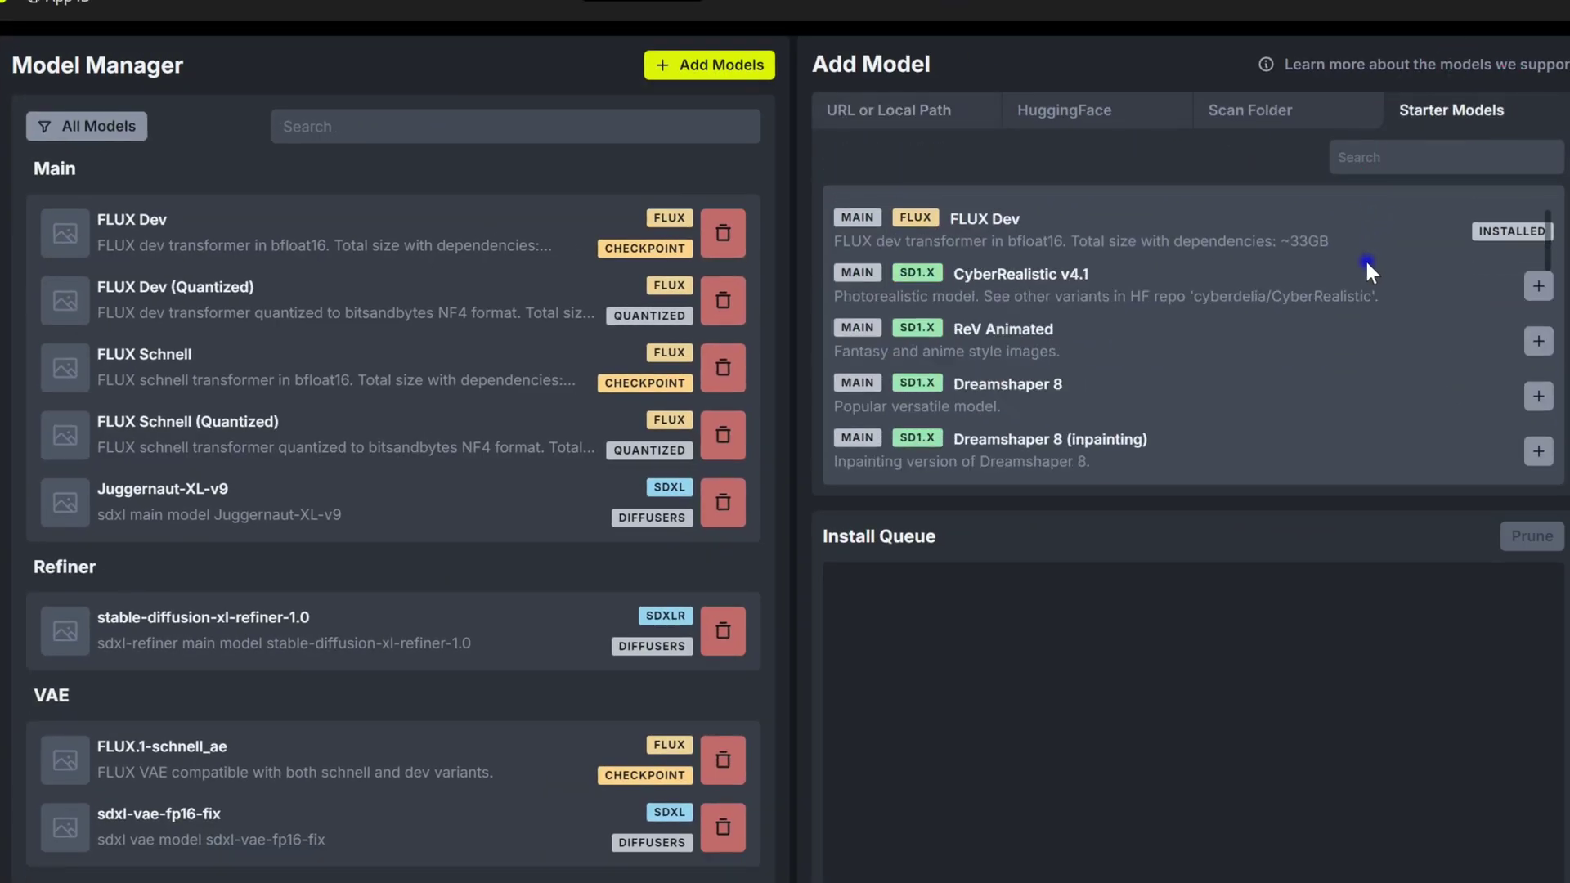
{"action": "scroll", "coordinate": [1362, 274], "scroll_direction": "up", "scroll_amount": 2}
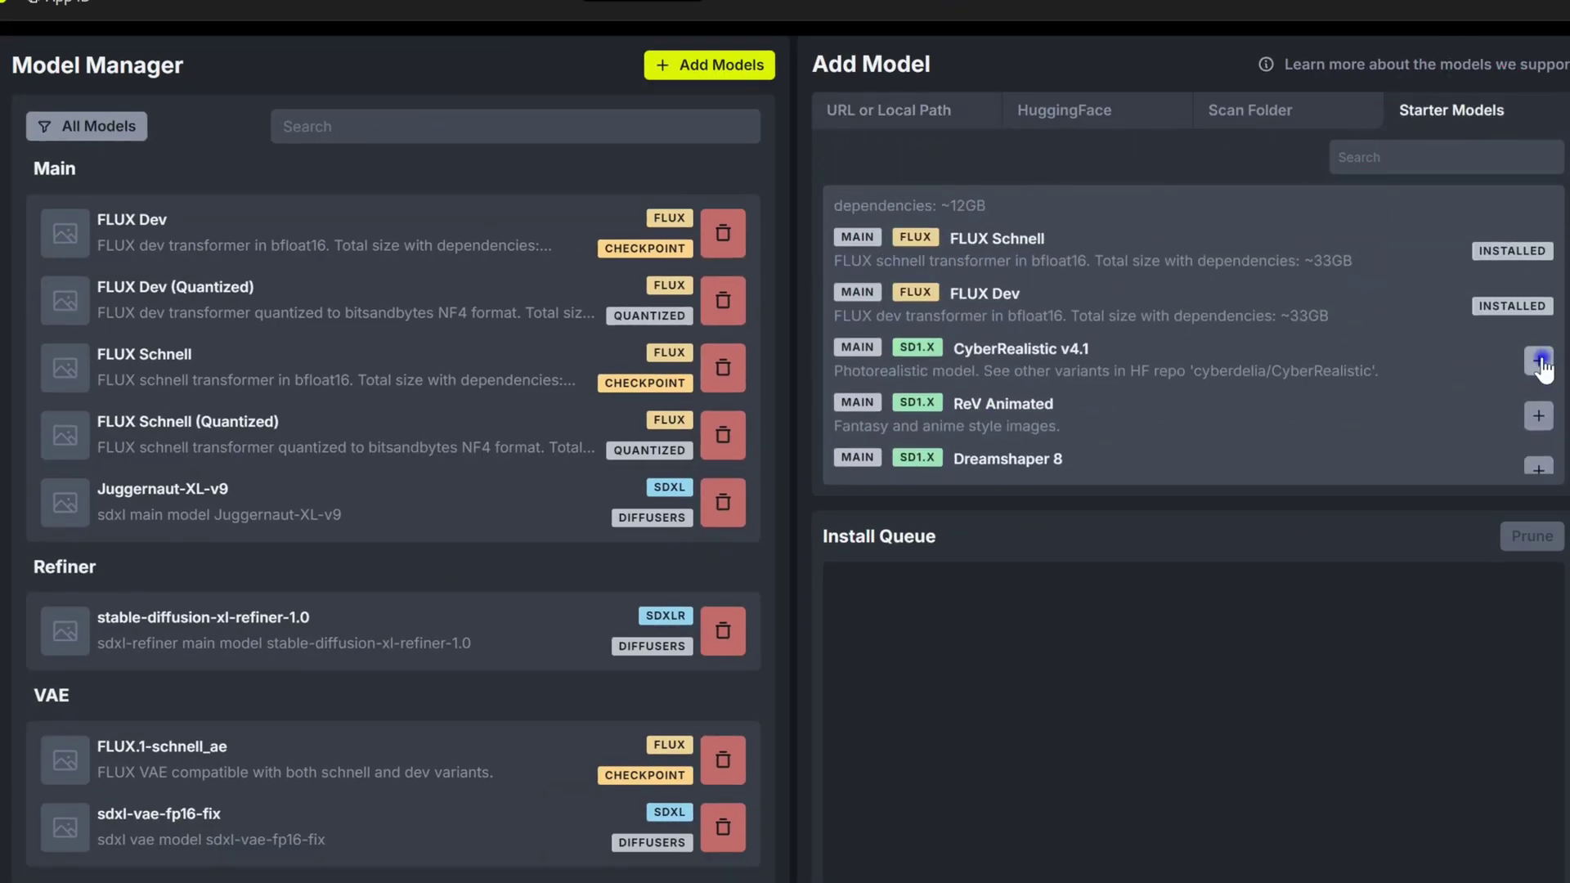
{"action": "left_click", "coordinate": [1537, 417]}
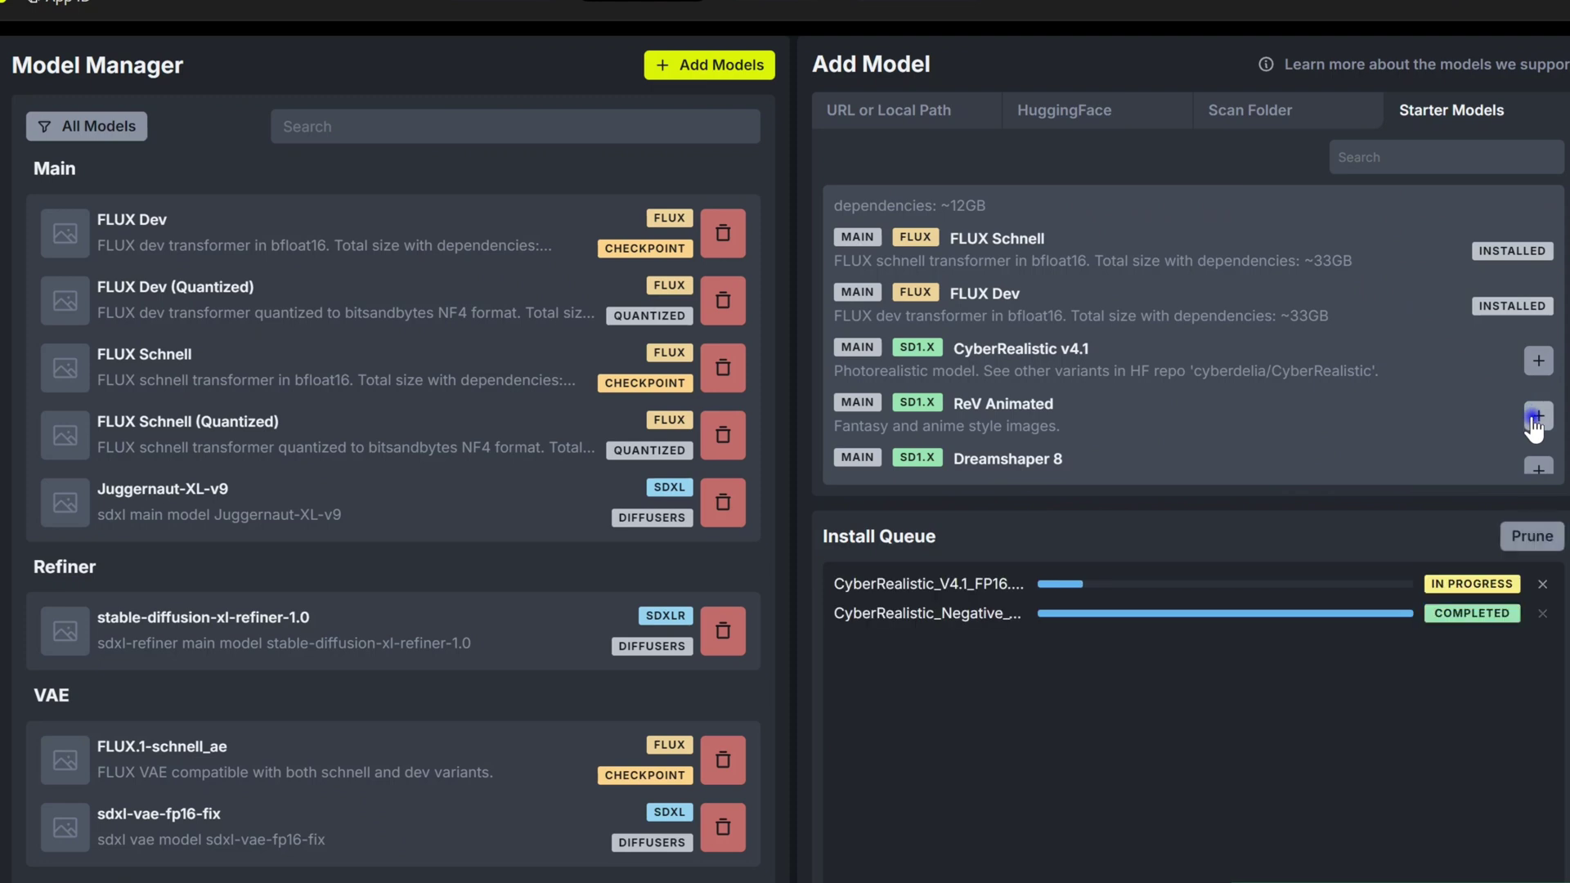
{"action": "left_click", "coordinate": [1536, 417]}
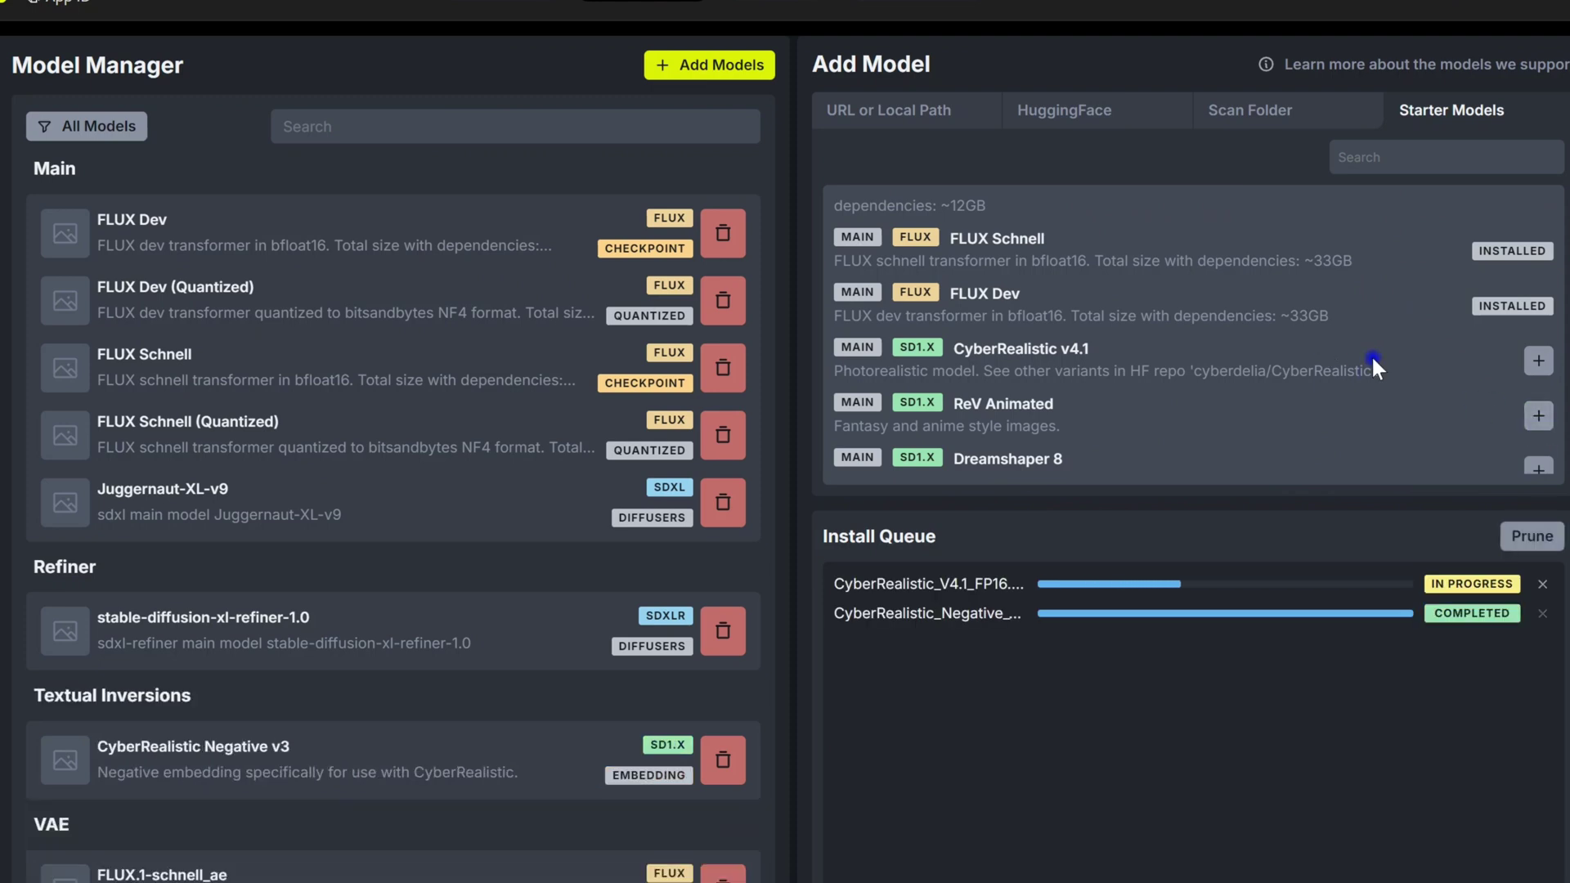
Install Dreamshaper 8, Dreamshaper 8 (inpainting) and Dreamshaper XL v2 Turbo starter models.
{"action": "scroll", "coordinate": [1371, 355], "scroll_direction": "down", "scroll_amount": 2}
{"action": "left_click", "coordinate": [1538, 348]}
{"action": "left_click", "coordinate": [1538, 403]}
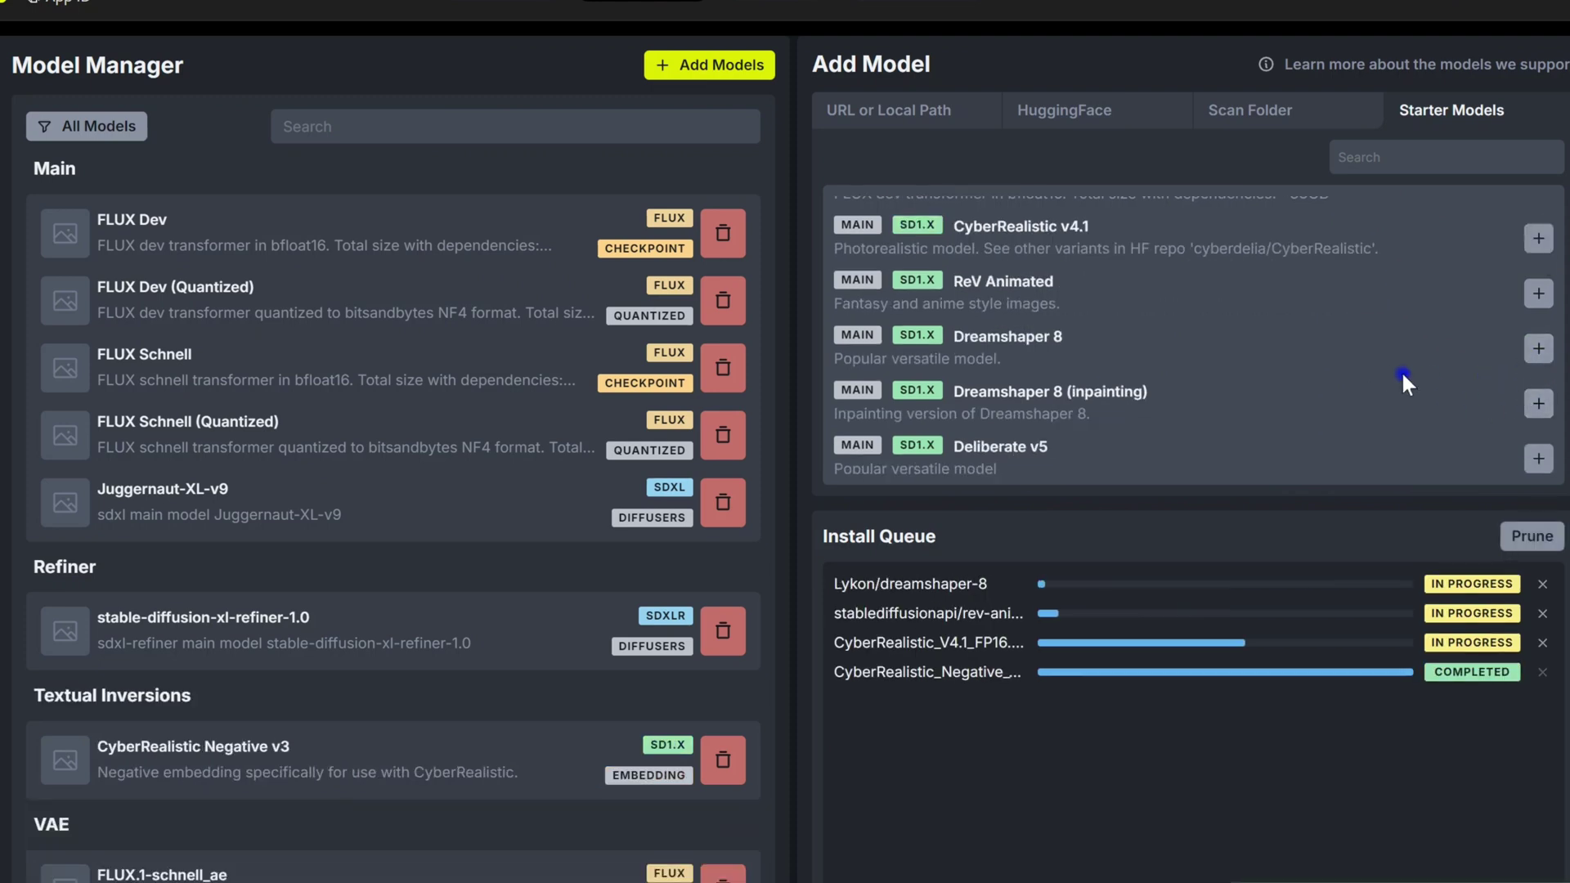
{"action": "scroll", "coordinate": [1403, 378], "scroll_direction": "down", "scroll_amount": 3}
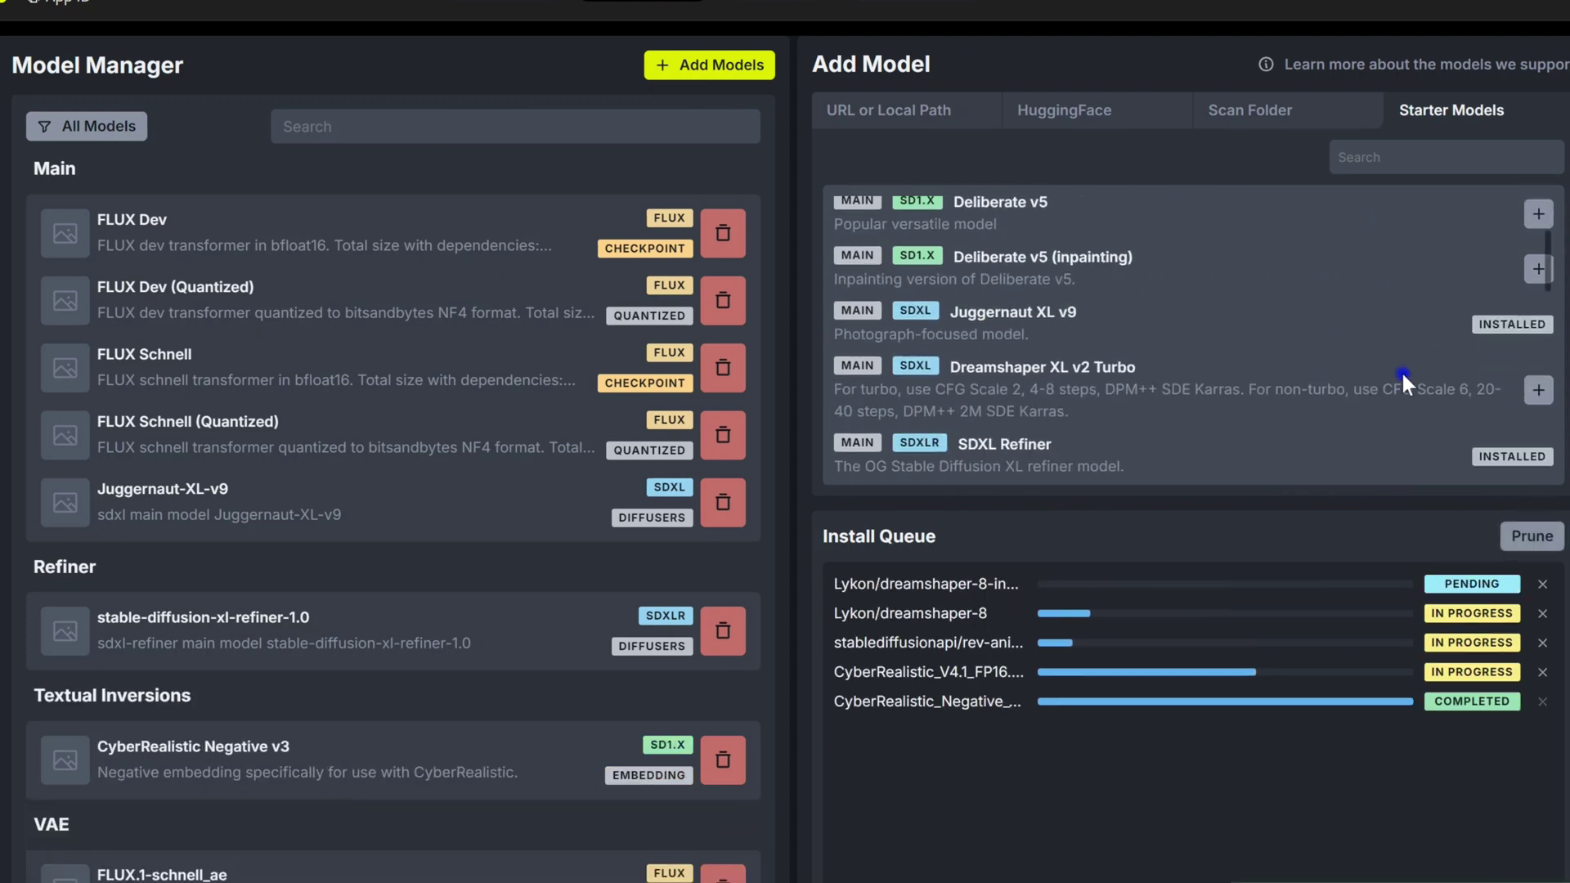
{"action": "left_click", "coordinate": [1539, 392]}
{"action": "scroll", "coordinate": [1331, 394], "scroll_direction": "down", "scroll_amount": 2}
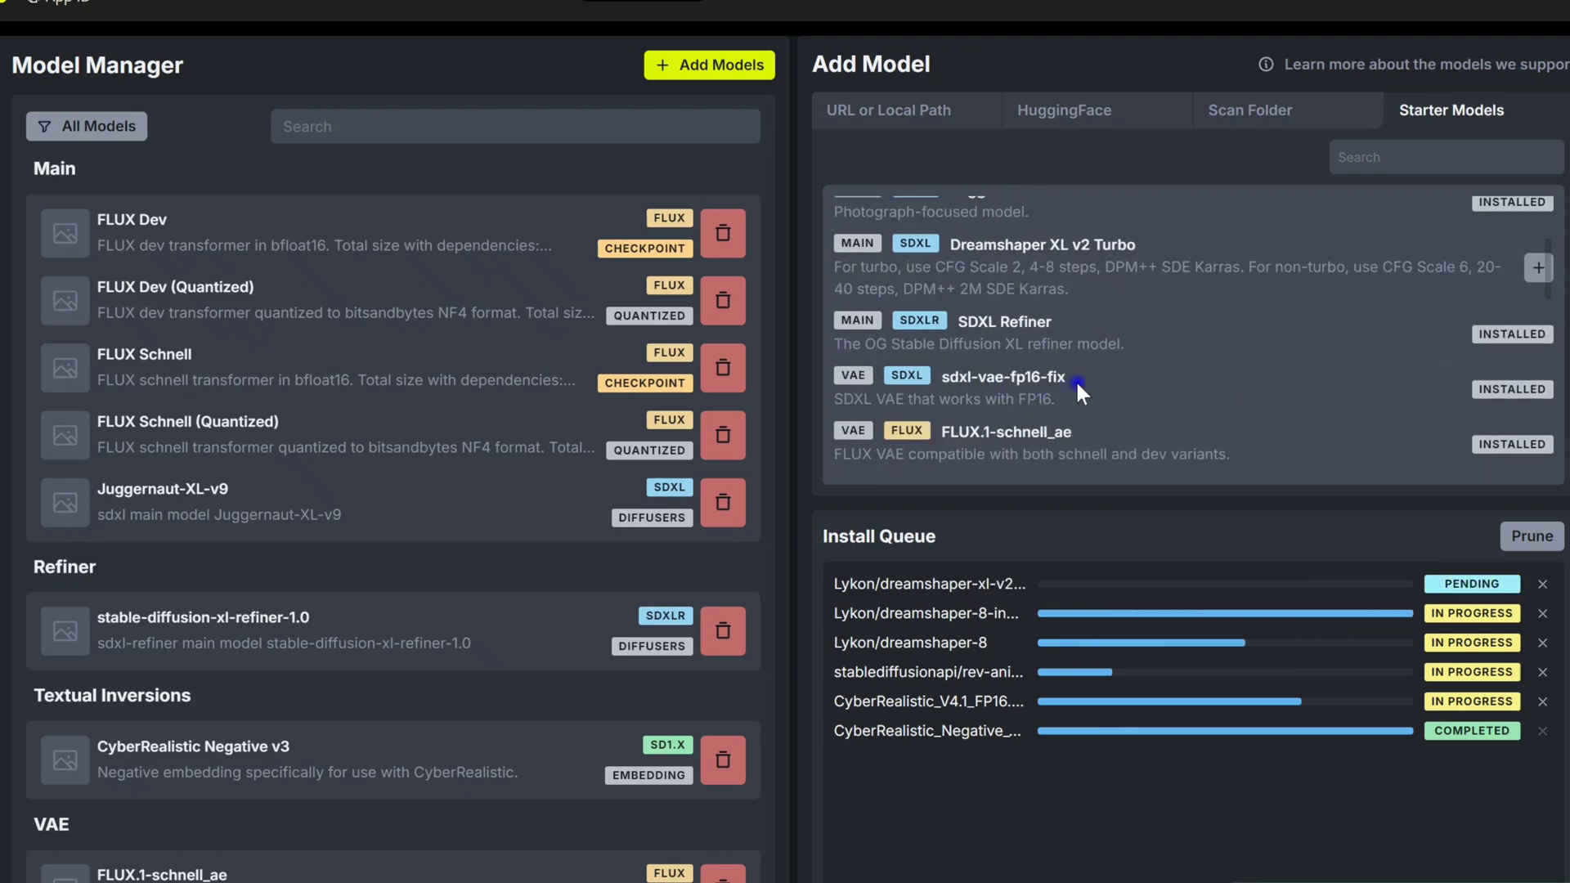
{"action": "scroll", "coordinate": [1356, 395], "scroll_direction": "down", "scroll_amount": 4}
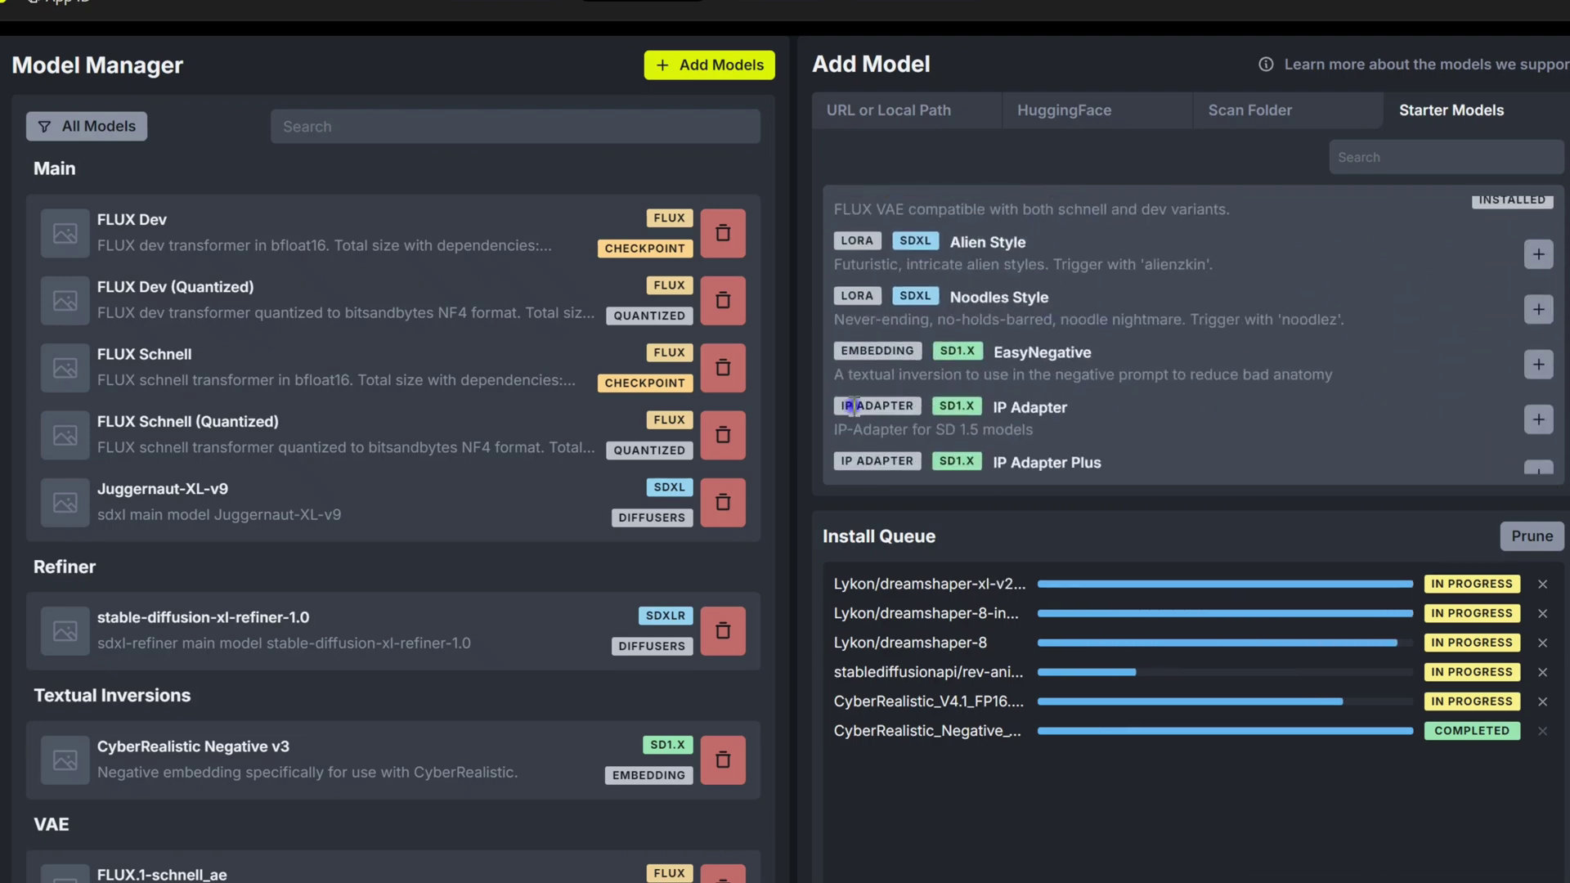
{"action": "scroll", "coordinate": [1549, 378], "scroll_direction": "down", "scroll_amount": 2}
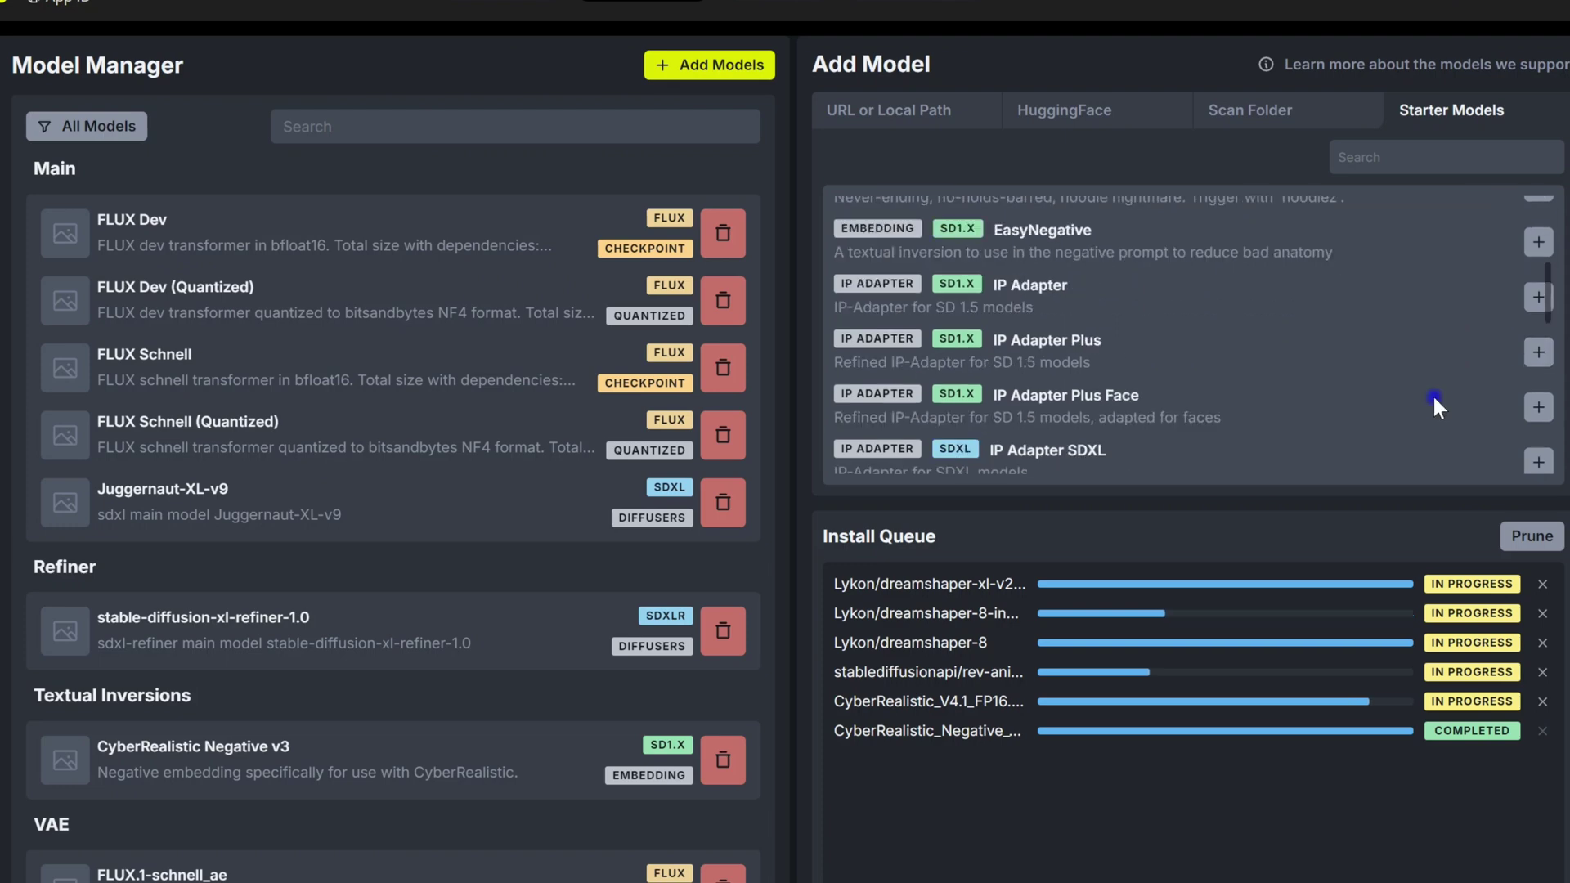
{"action": "scroll", "coordinate": [438, 302], "scroll_direction": "down", "scroll_amount": 10}
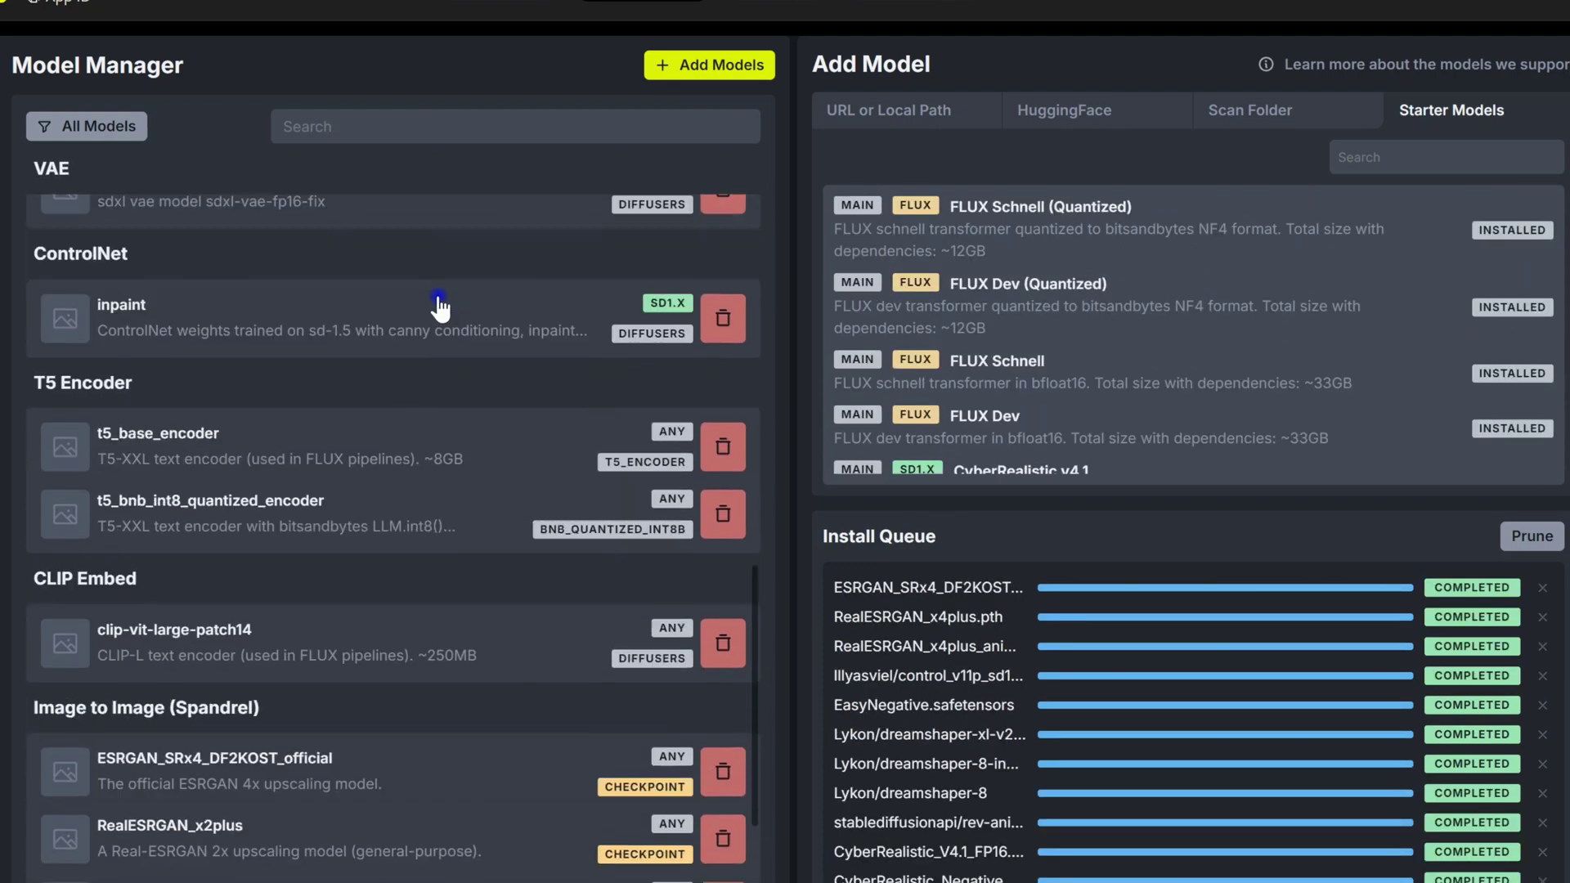
{"action": "scroll", "coordinate": [438, 301], "scroll_direction": "down", "scroll_amount": 3}
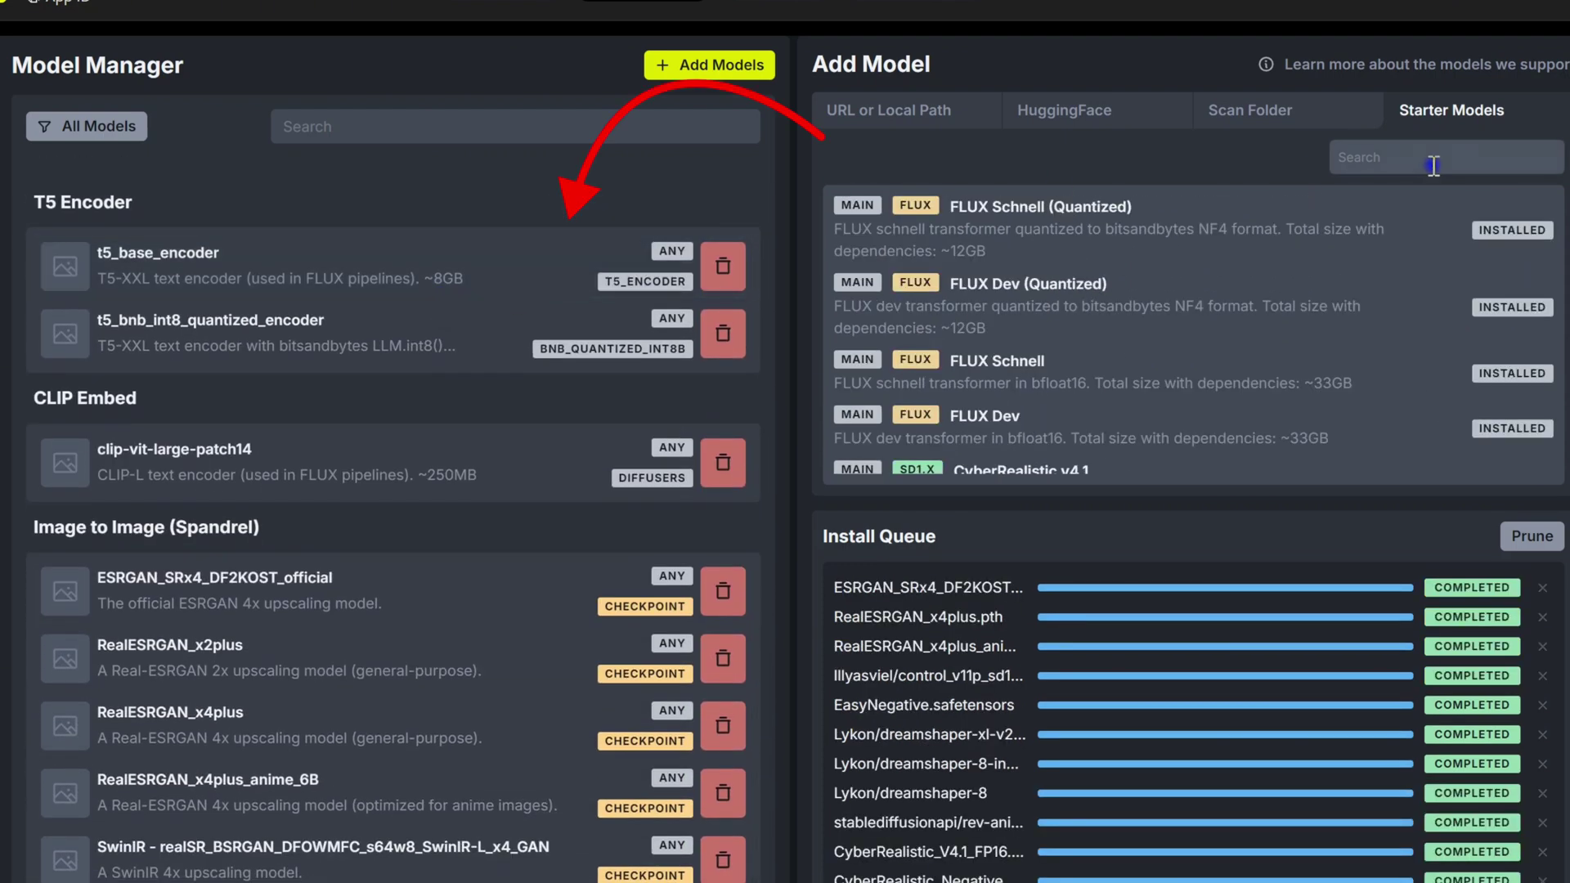
Switch Add Model from URL or Local Path to the HuggingFace repo ID form.
{"action": "scroll", "coordinate": [440, 308], "scroll_direction": "up", "scroll_amount": 15}
{"action": "scroll", "coordinate": [440, 308], "scroll_direction": "down", "scroll_amount": 15}
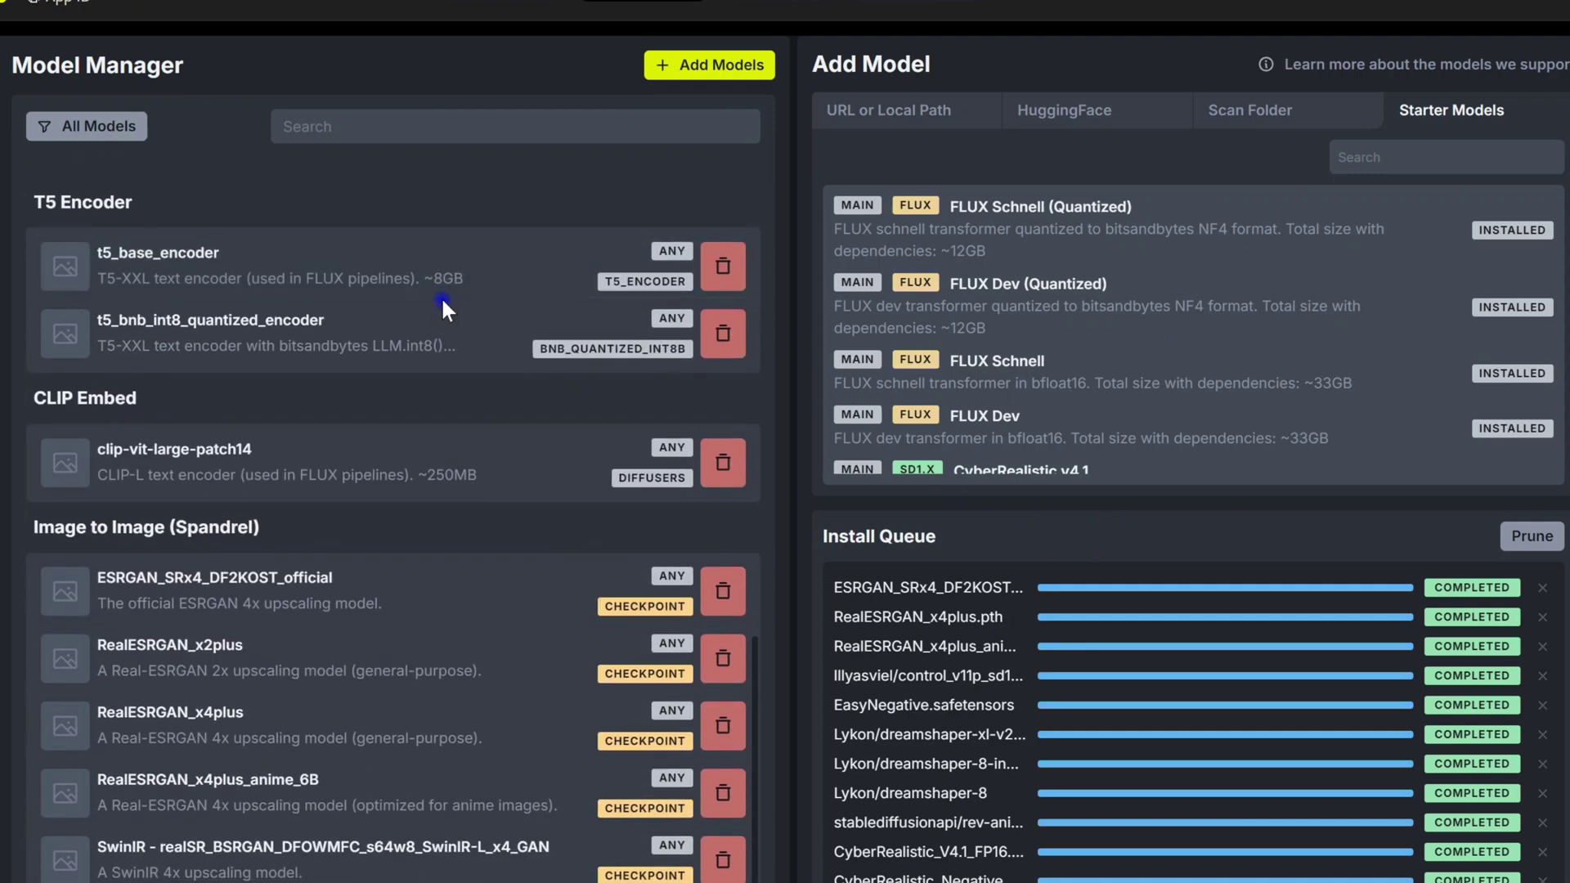
{"action": "left_click", "coordinate": [923, 118]}
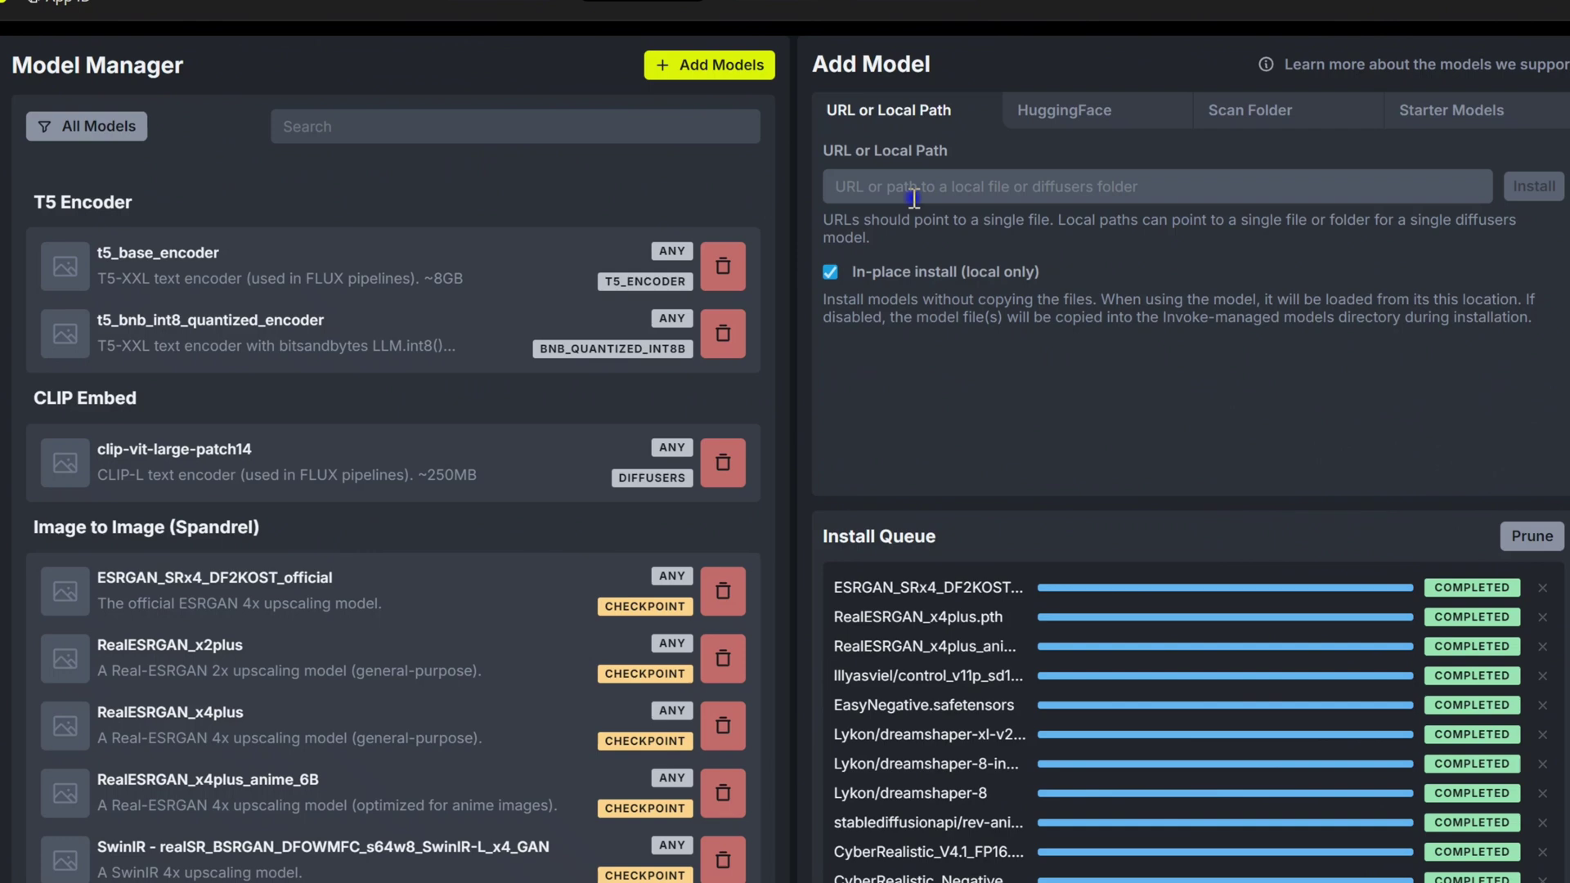
{"action": "left_click", "coordinate": [1052, 118]}
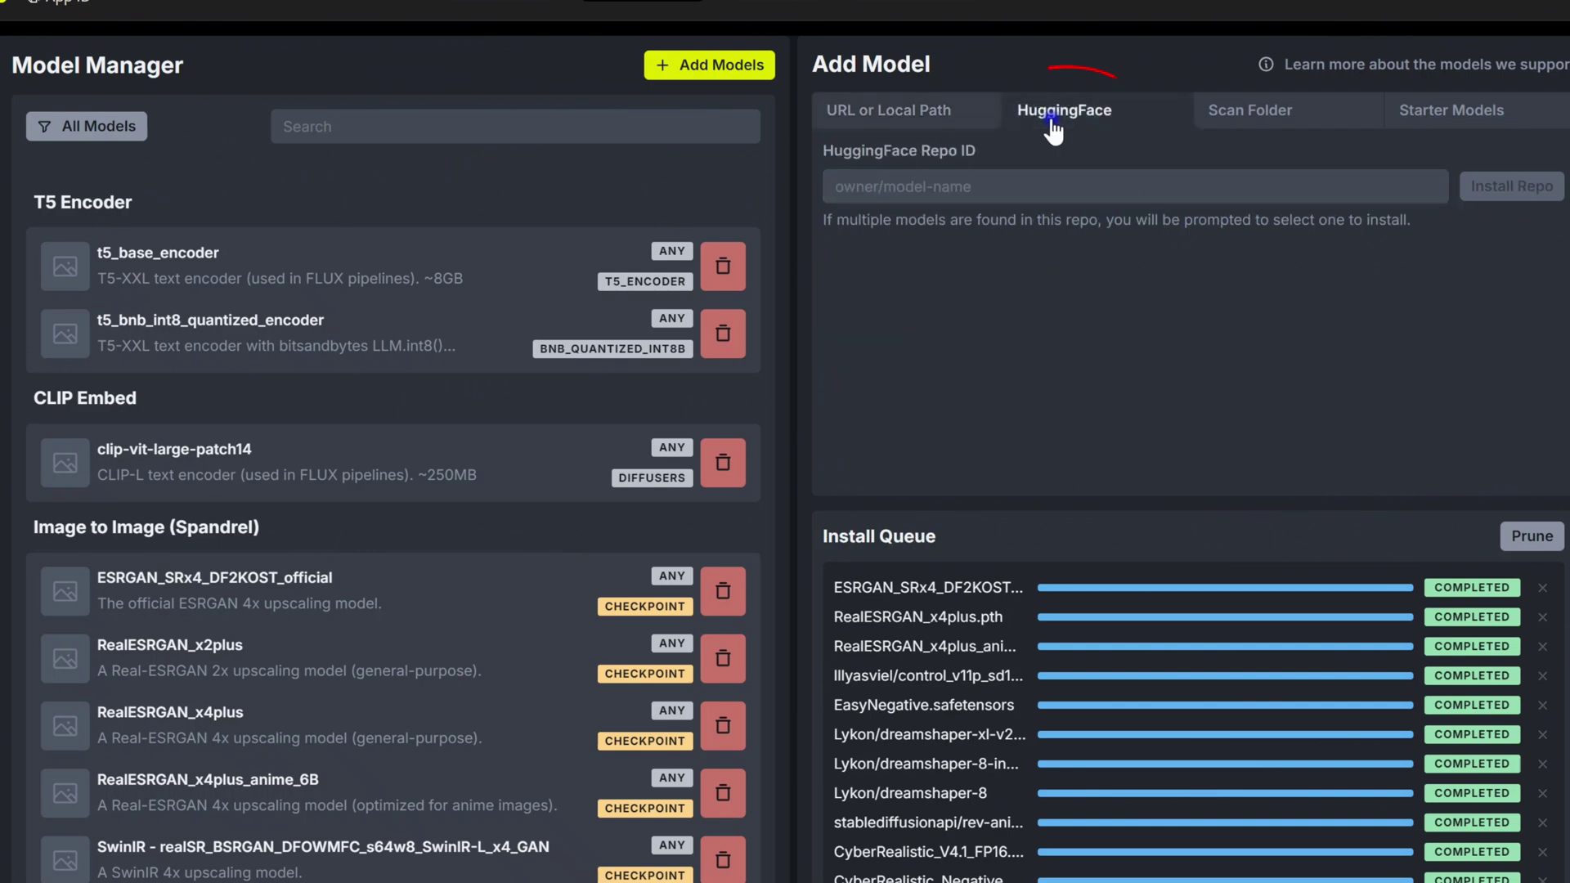